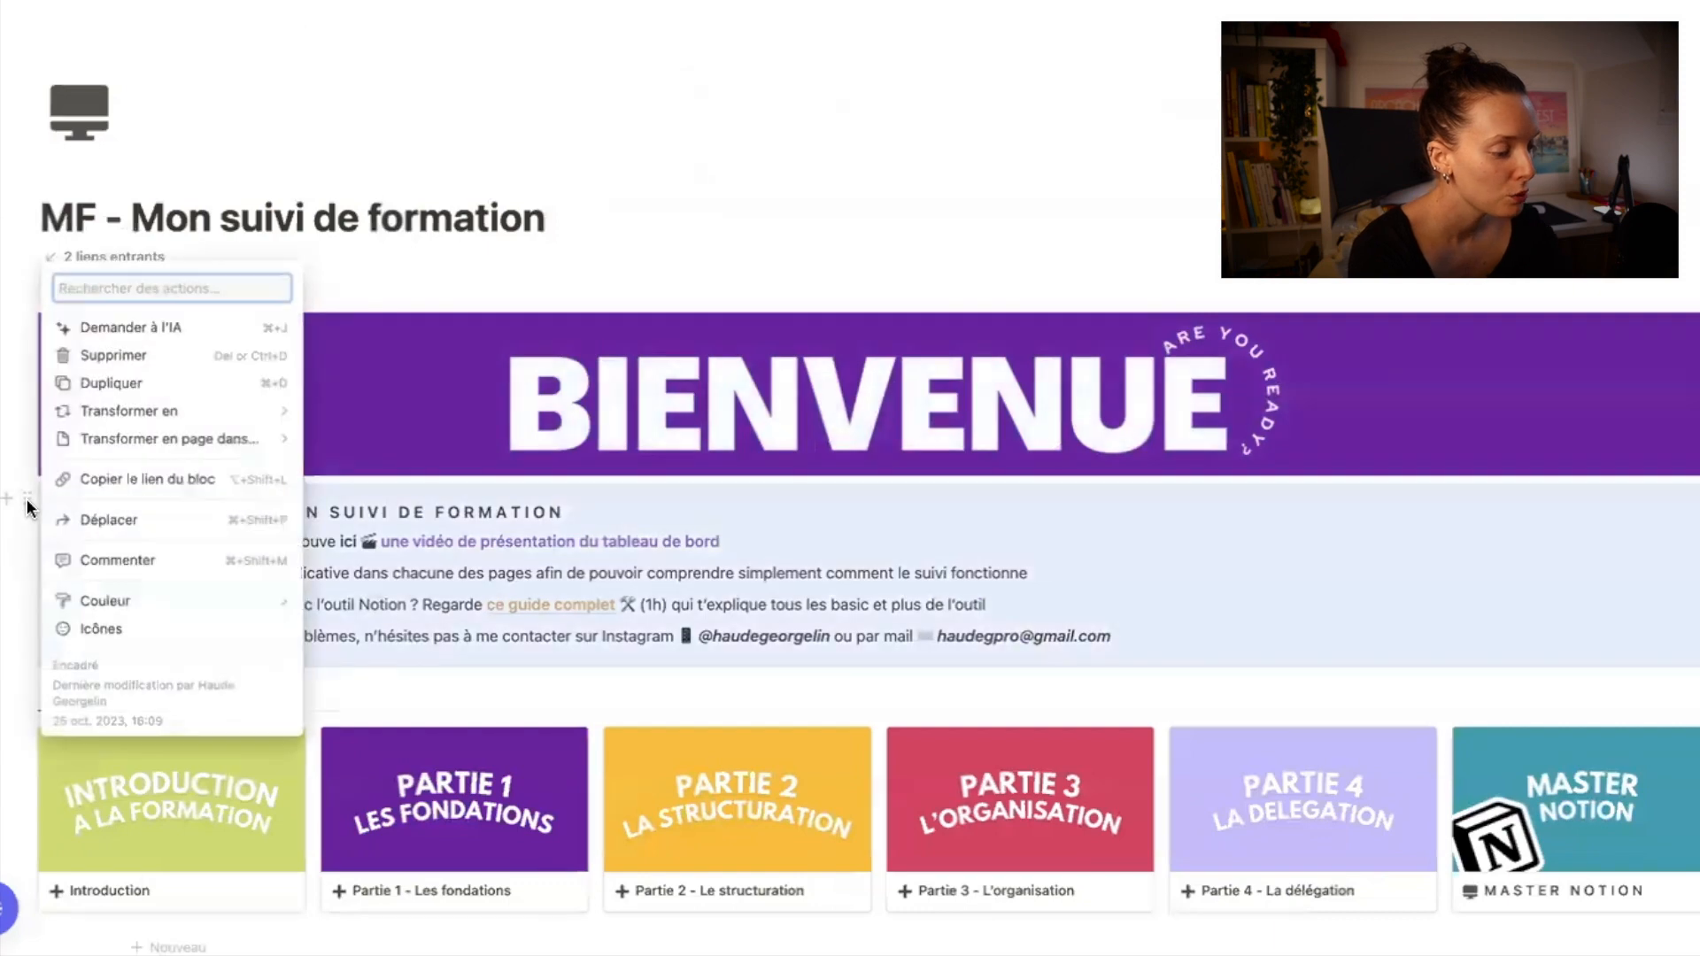
Step: Paste the copied welcome callout below the BIENVENUE banner on the Template suivi de formation page
{"action": "key", "text": "Escape"}
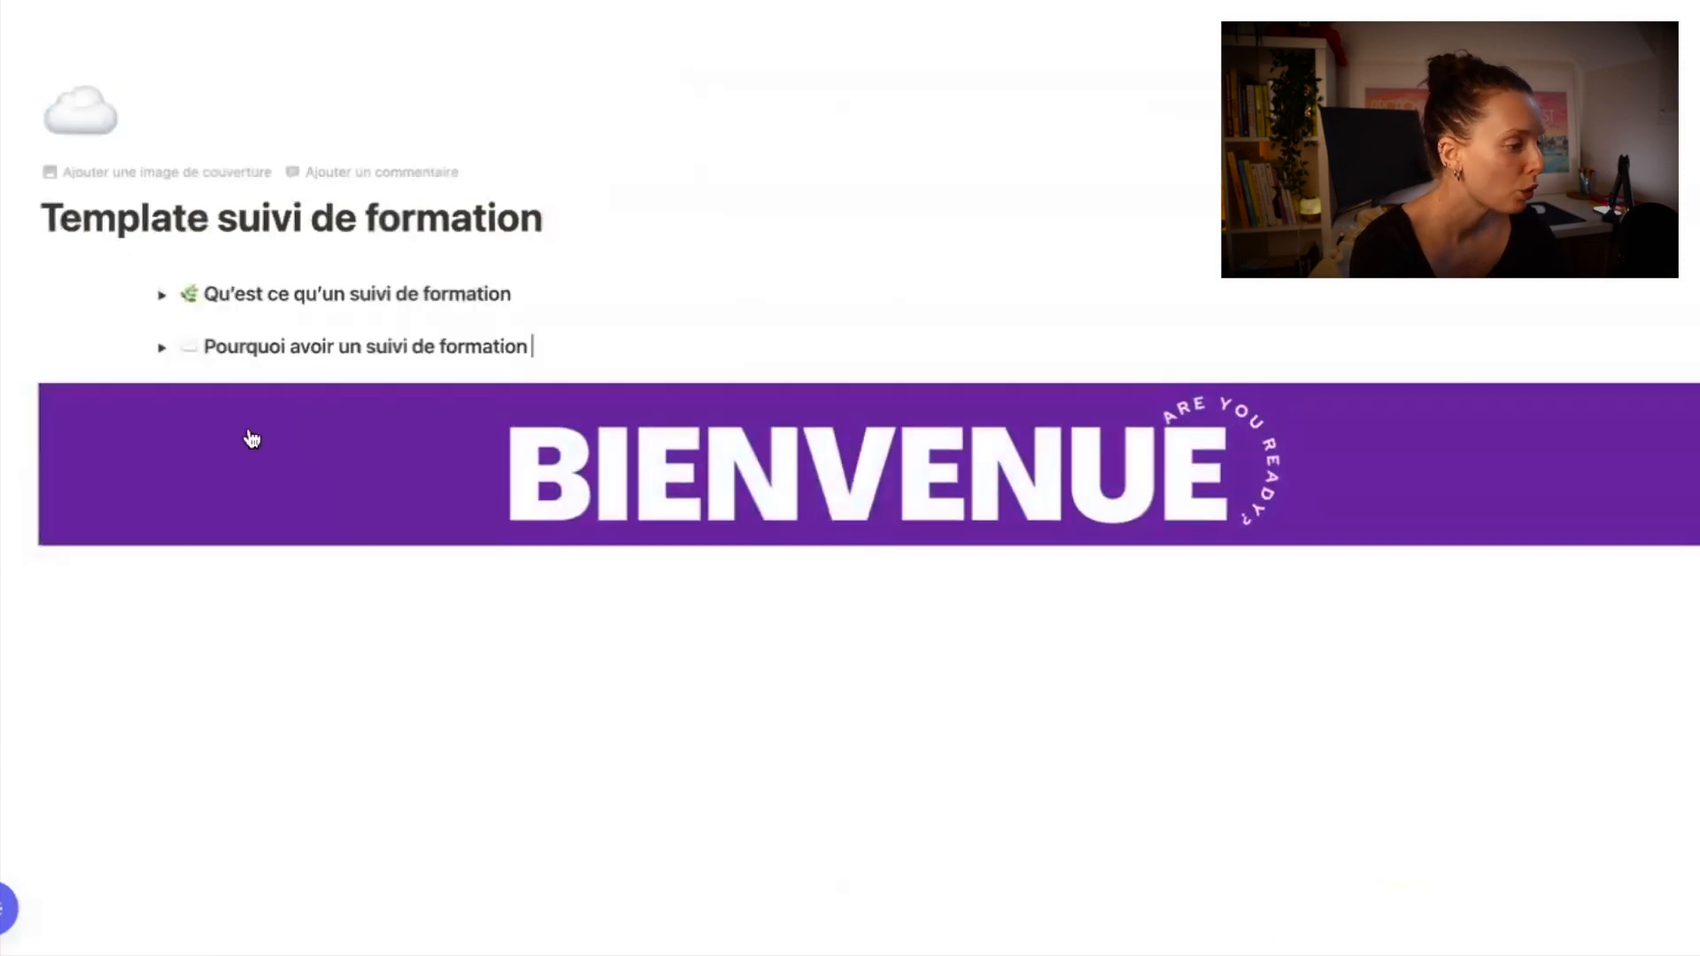
{"action": "left_click", "coordinate": [163, 557]}
{"action": "key", "text": "ctrl+v"}
{"action": "key", "text": "Return"}
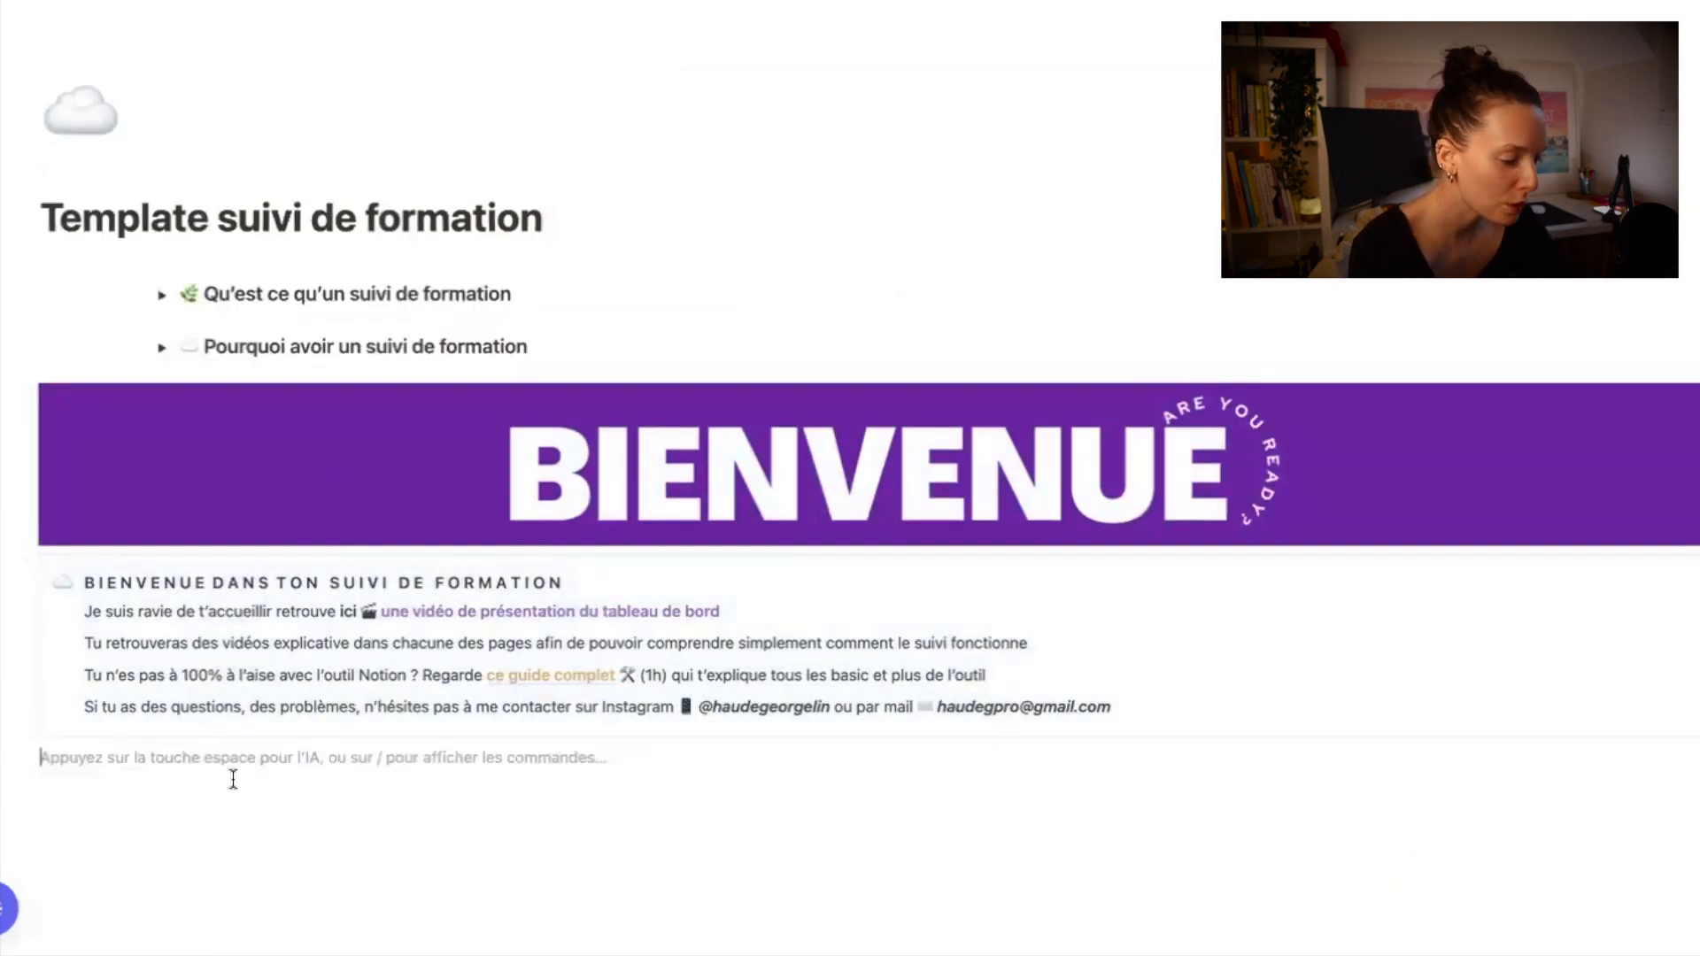
Step: Add an empty callout (Encadré) below the welcome callout and give it the default background
{"action": "type", "text": "/enc"}
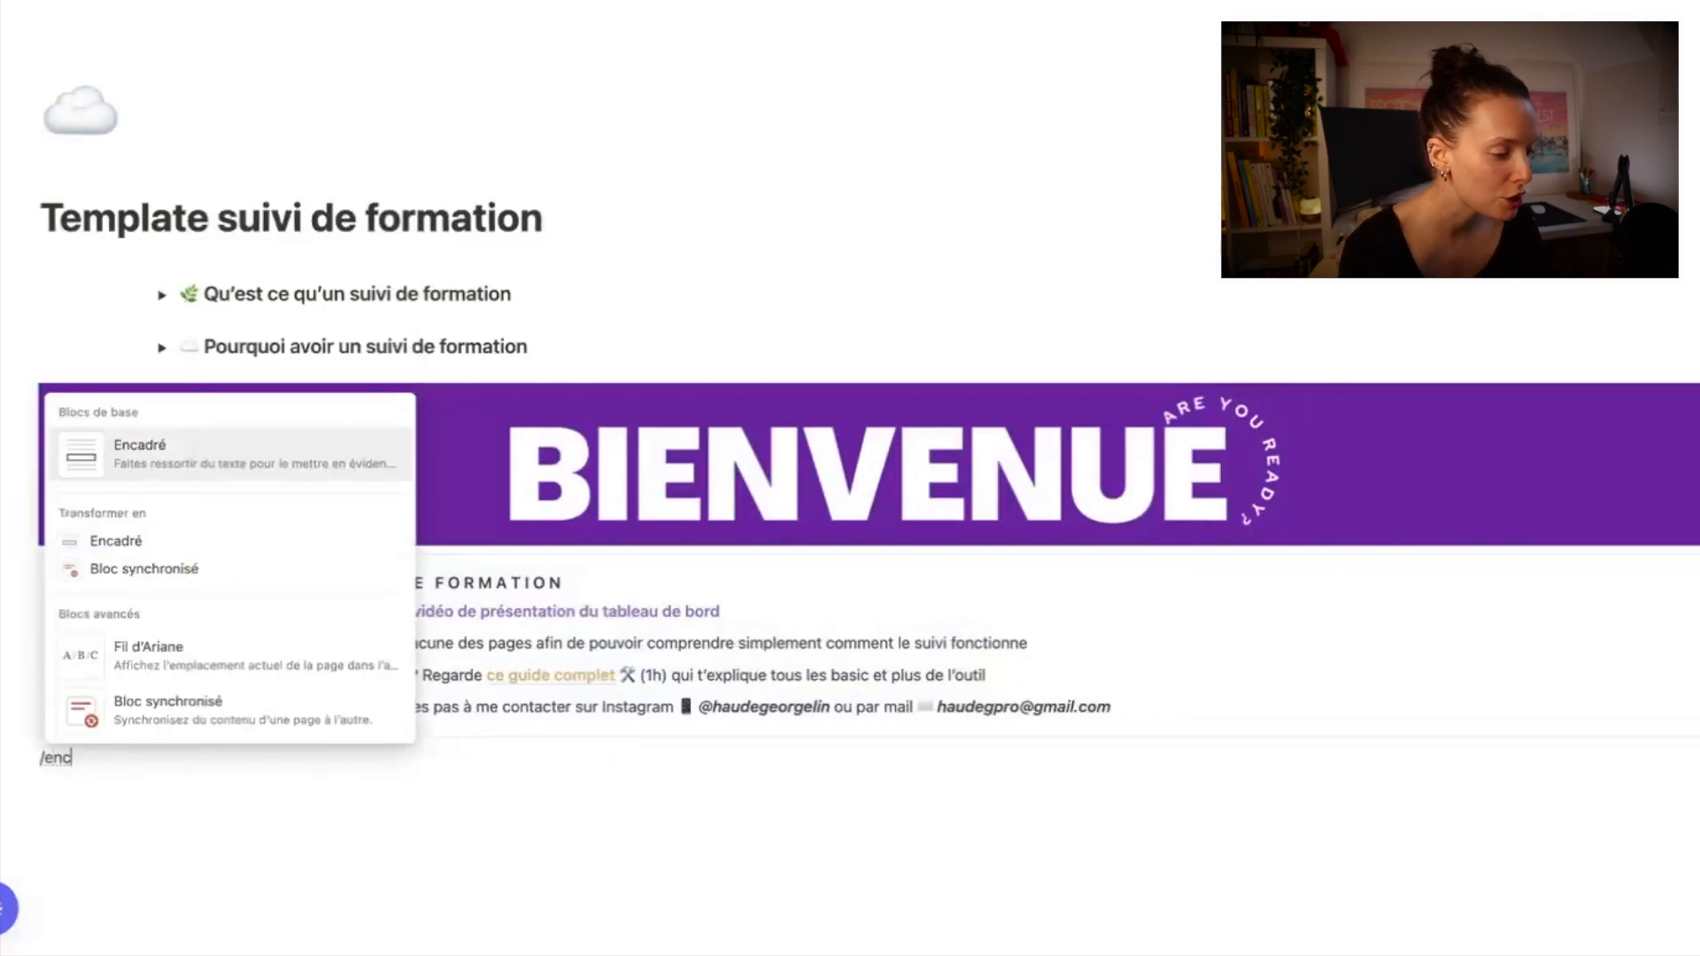
{"action": "key", "text": "Return"}
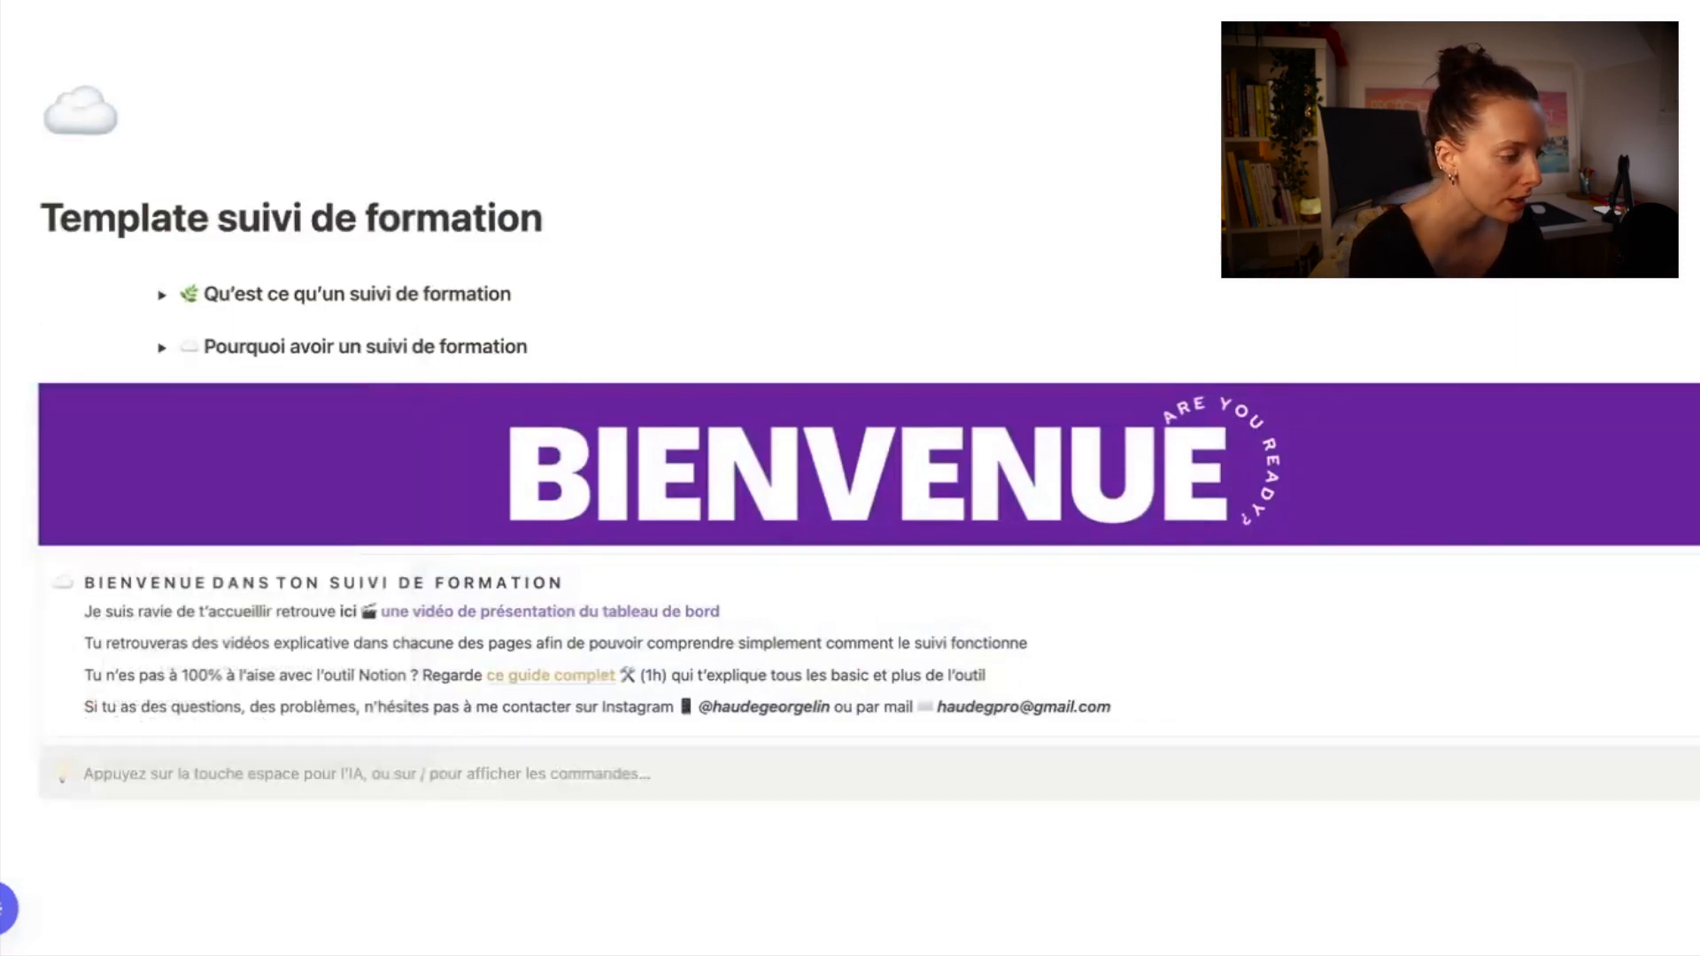
{"action": "type", "text": "/def"}
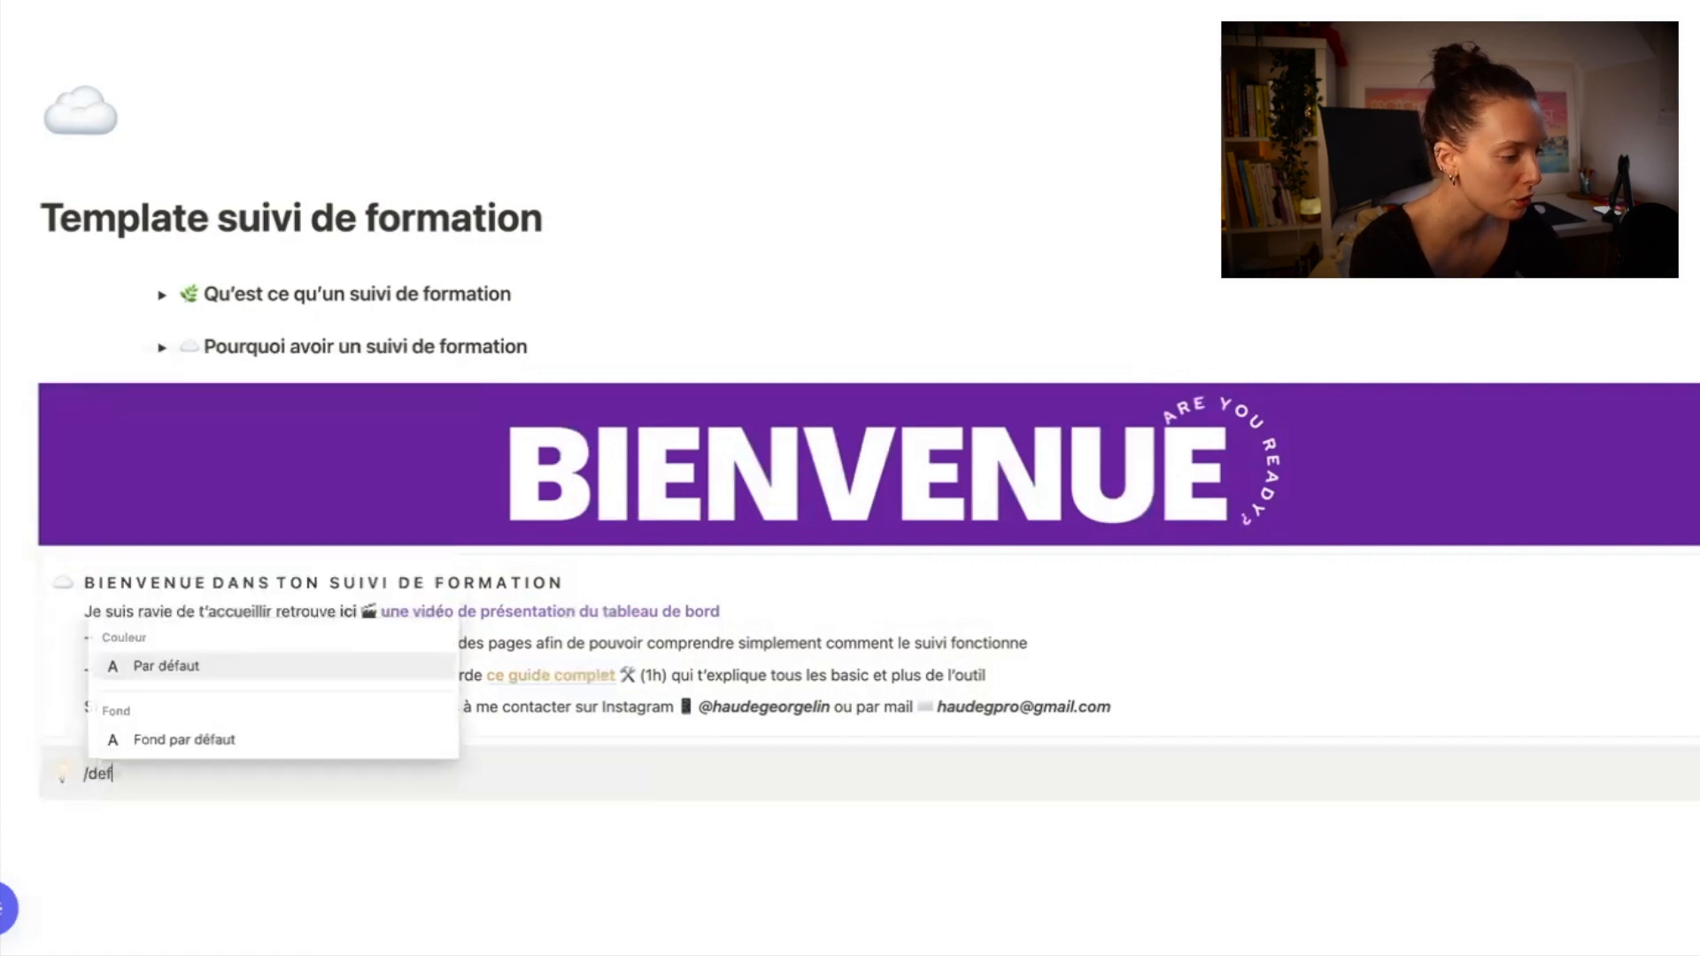
{"action": "key", "text": "Down"}
{"action": "key", "text": "Return"}
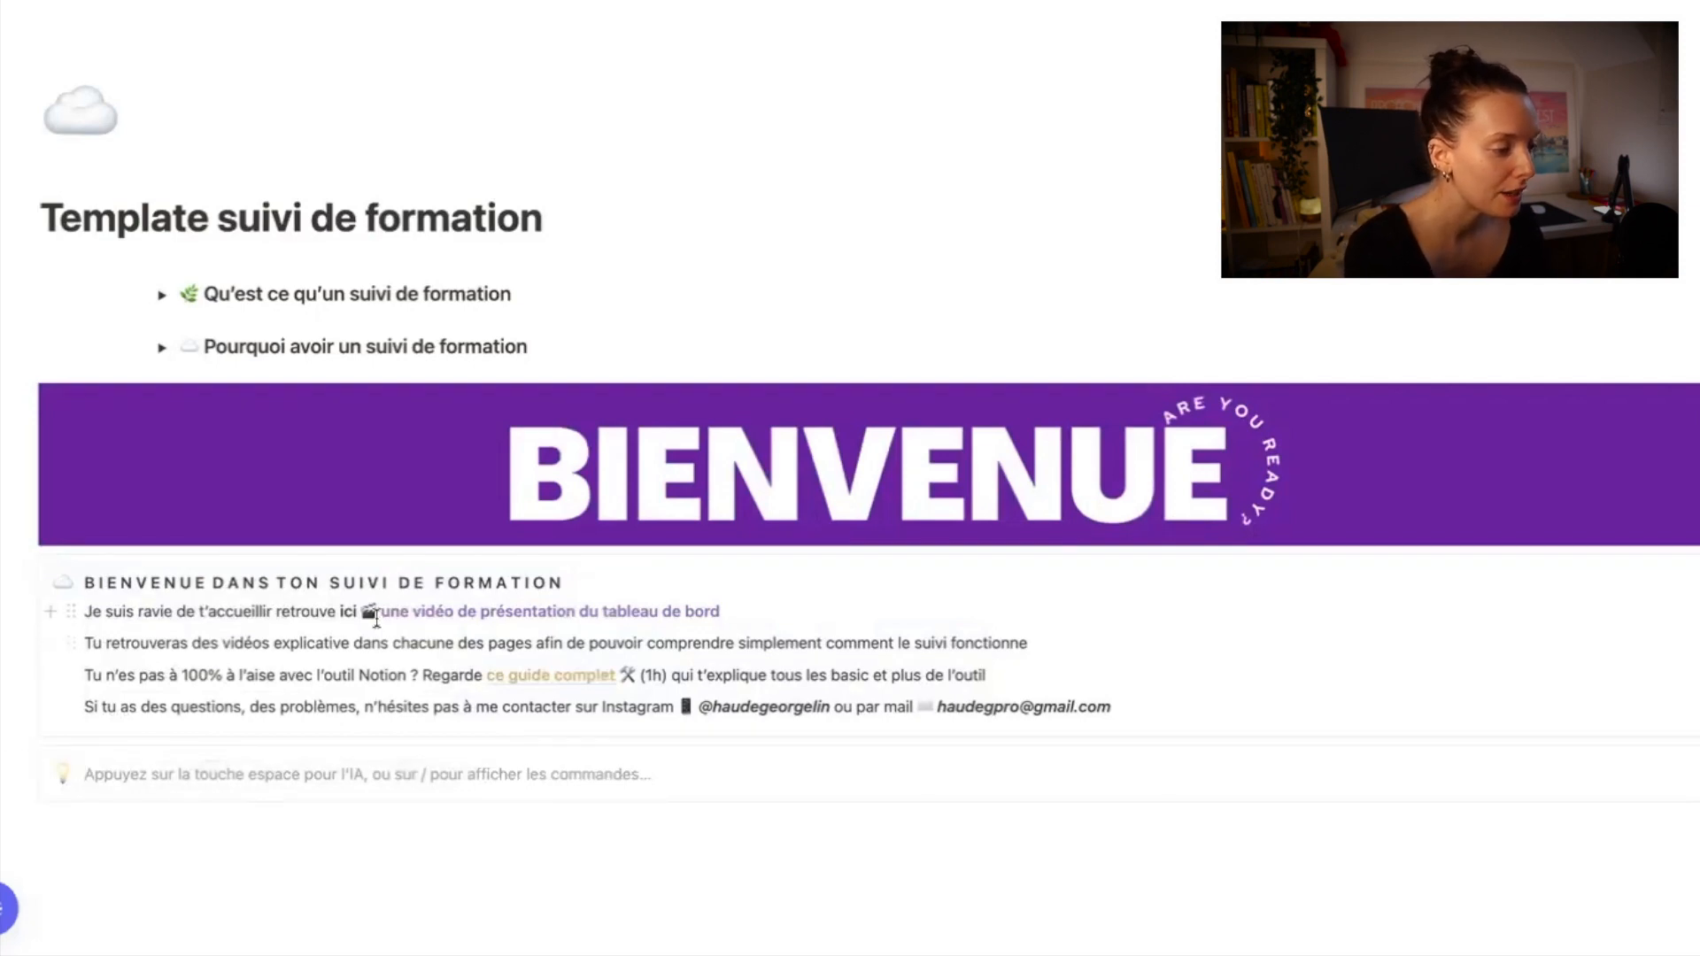
Step: Delete the empty callout beneath the welcome callout
{"action": "left_click_drag", "start_coordinate": [379, 612], "coordinate": [726, 619]}
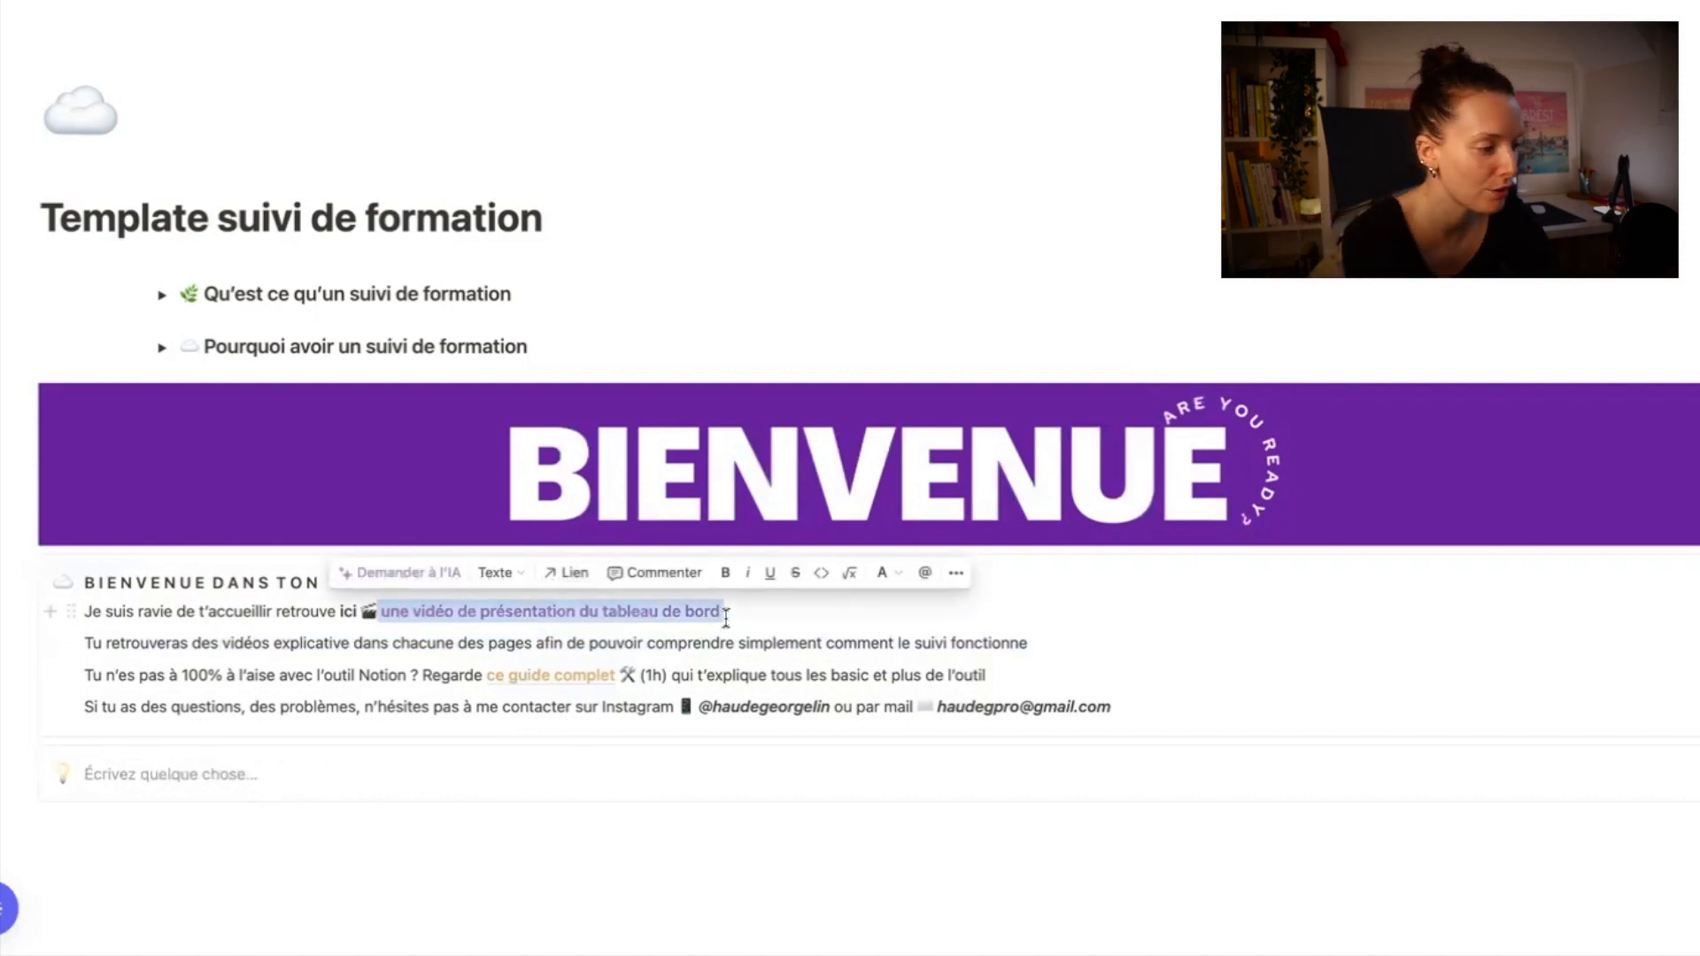
{"action": "left_click", "coordinate": [608, 643]}
{"action": "mouse_move", "coordinate": [556, 702]}
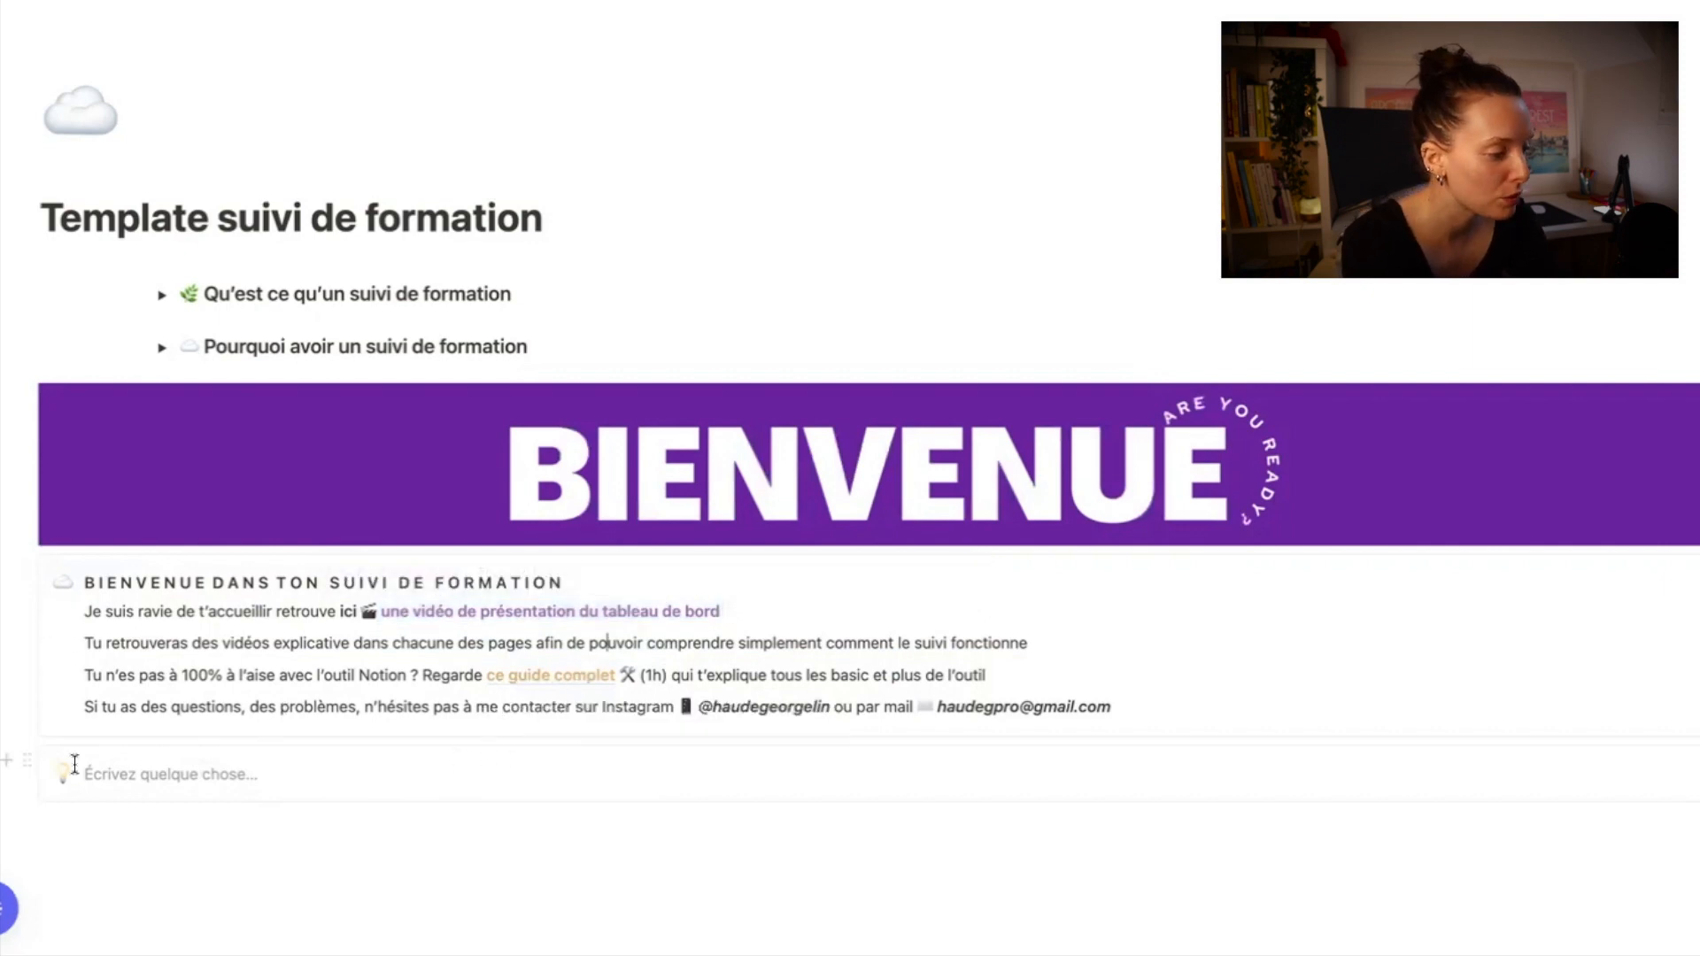
{"action": "left_click", "coordinate": [29, 762]}
{"action": "key", "text": "Delete"}
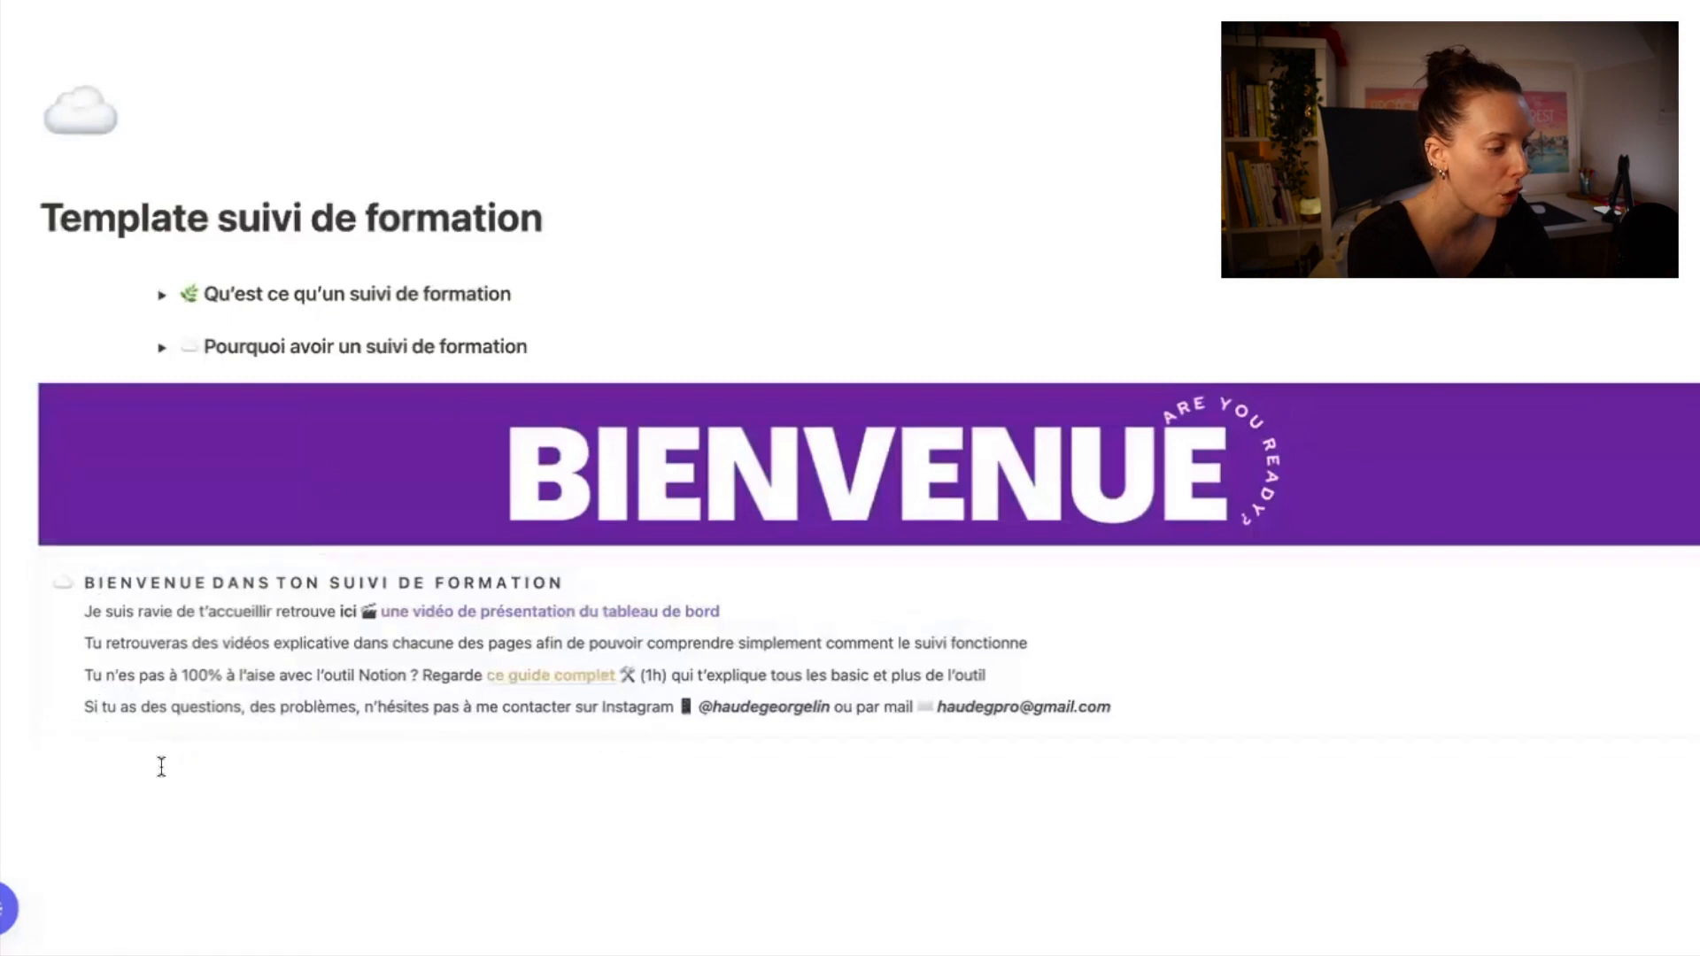
Step: Review the Introduction card's videos, exercises and notes sections in the existing training tracker, and return to the template page
{"action": "scroll", "coordinate": [161, 767], "scroll_direction": "down", "scroll_amount": 5}
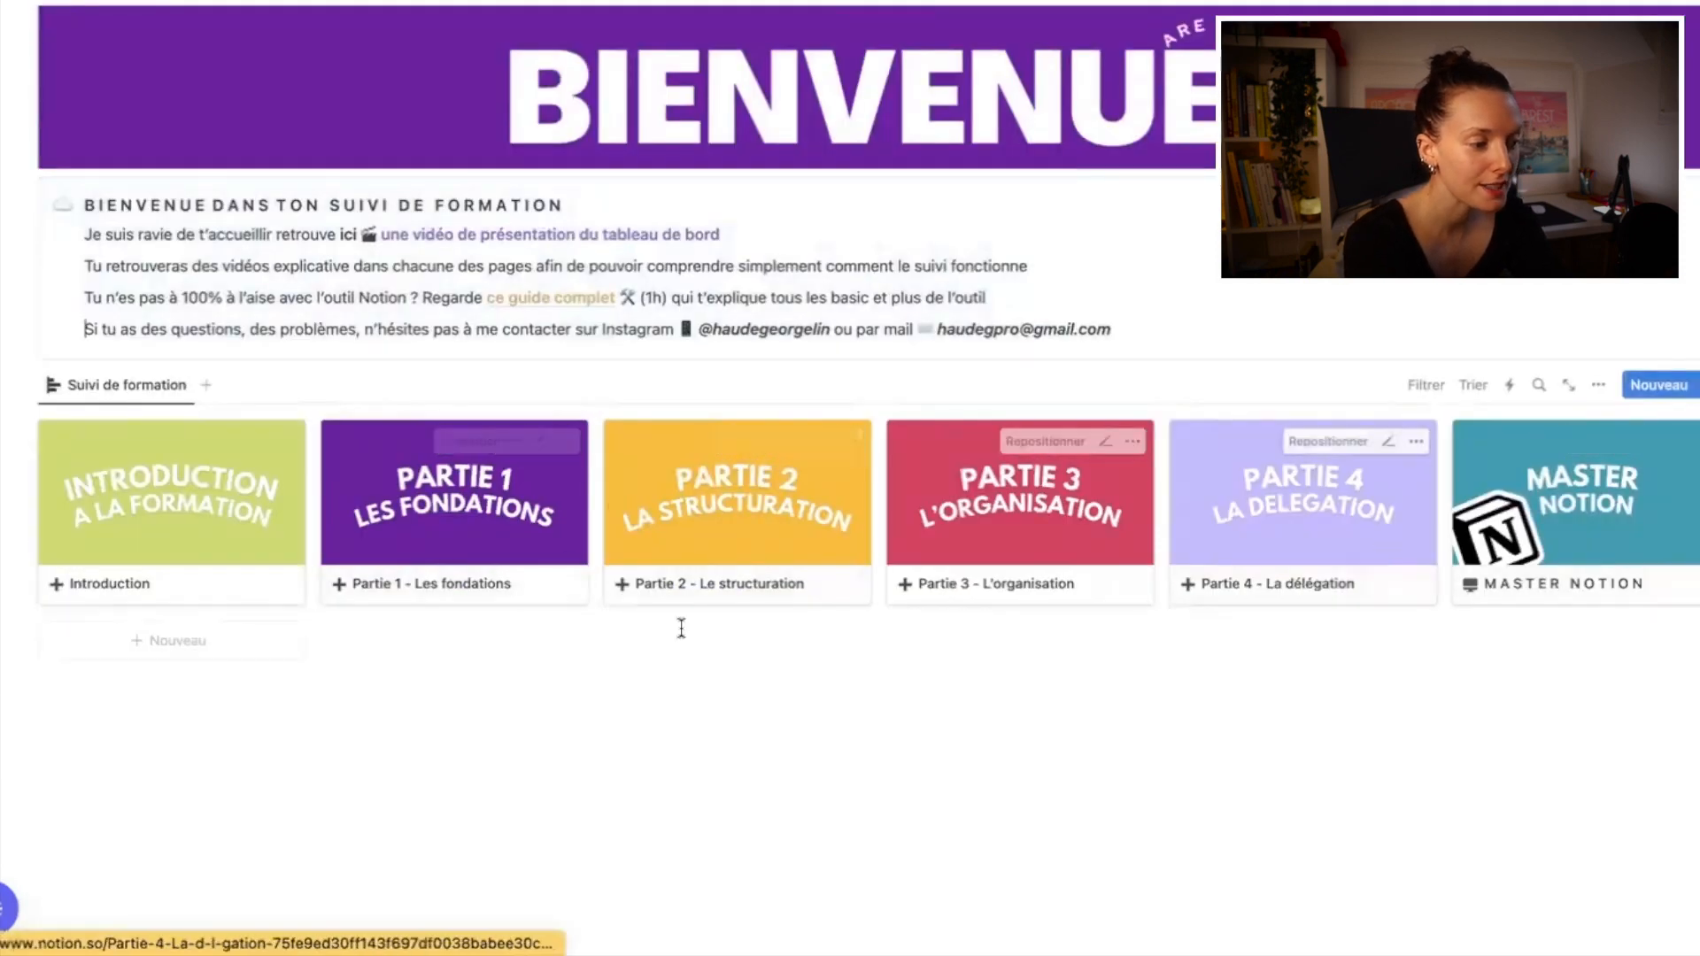
{"action": "left_click", "coordinate": [202, 561]}
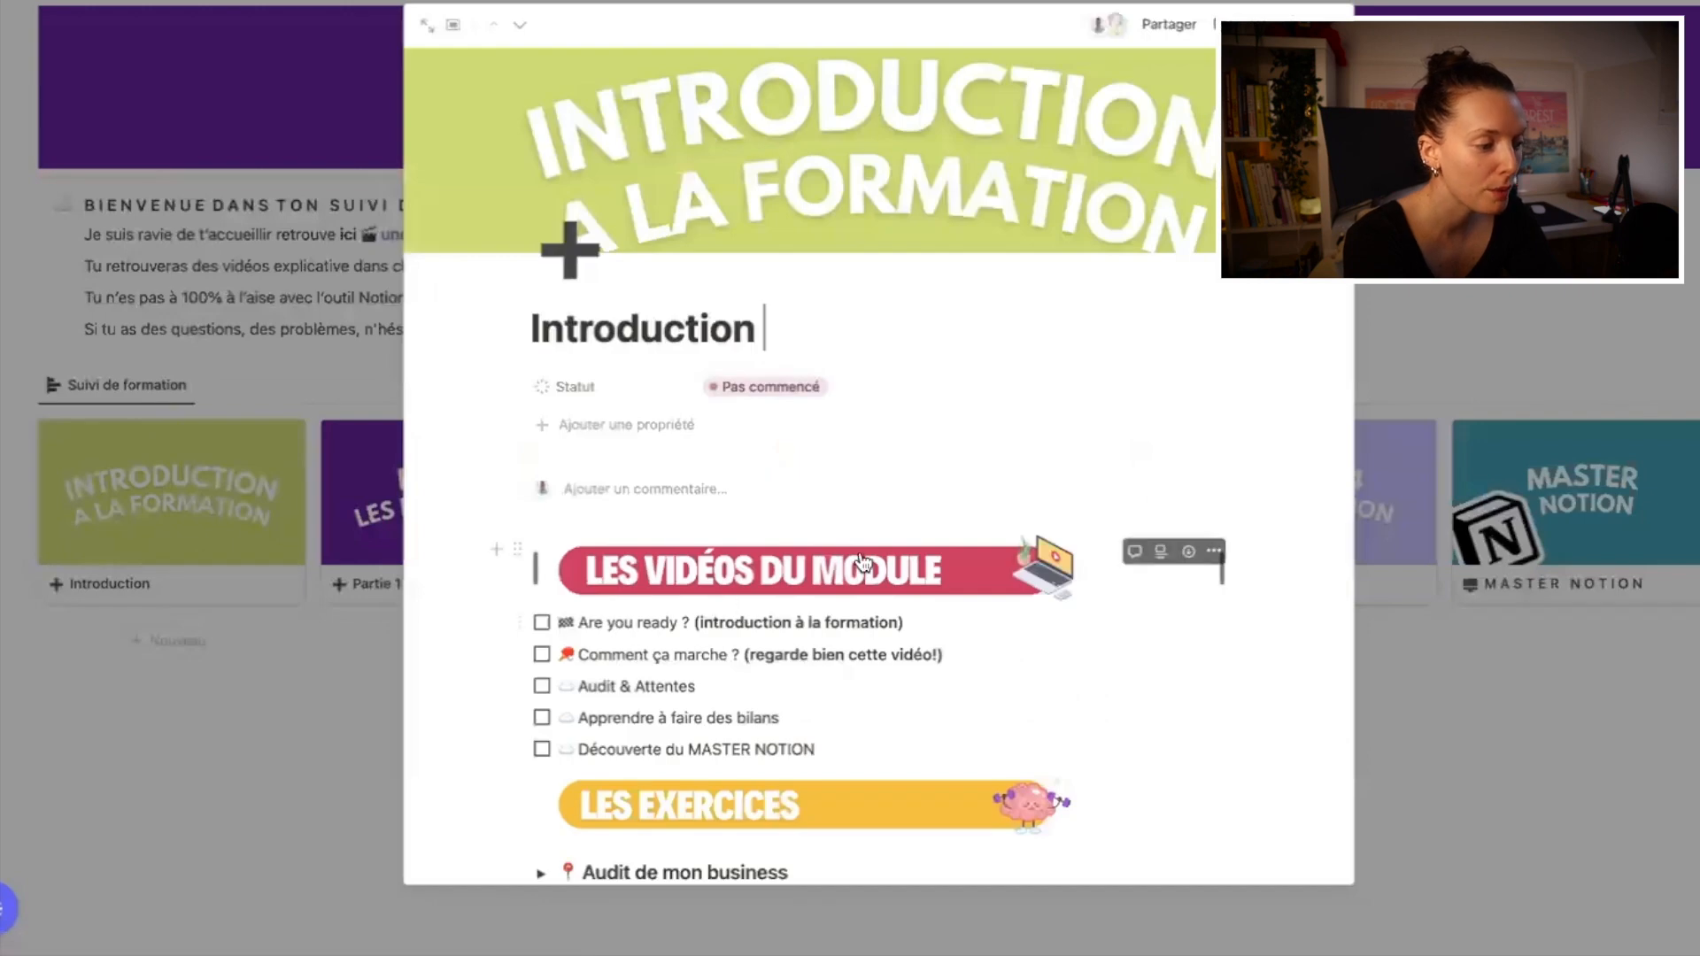
{"action": "scroll", "coordinate": [857, 550], "scroll_direction": "down", "scroll_amount": 3}
{"action": "scroll", "coordinate": [903, 611], "scroll_direction": "down", "scroll_amount": 4}
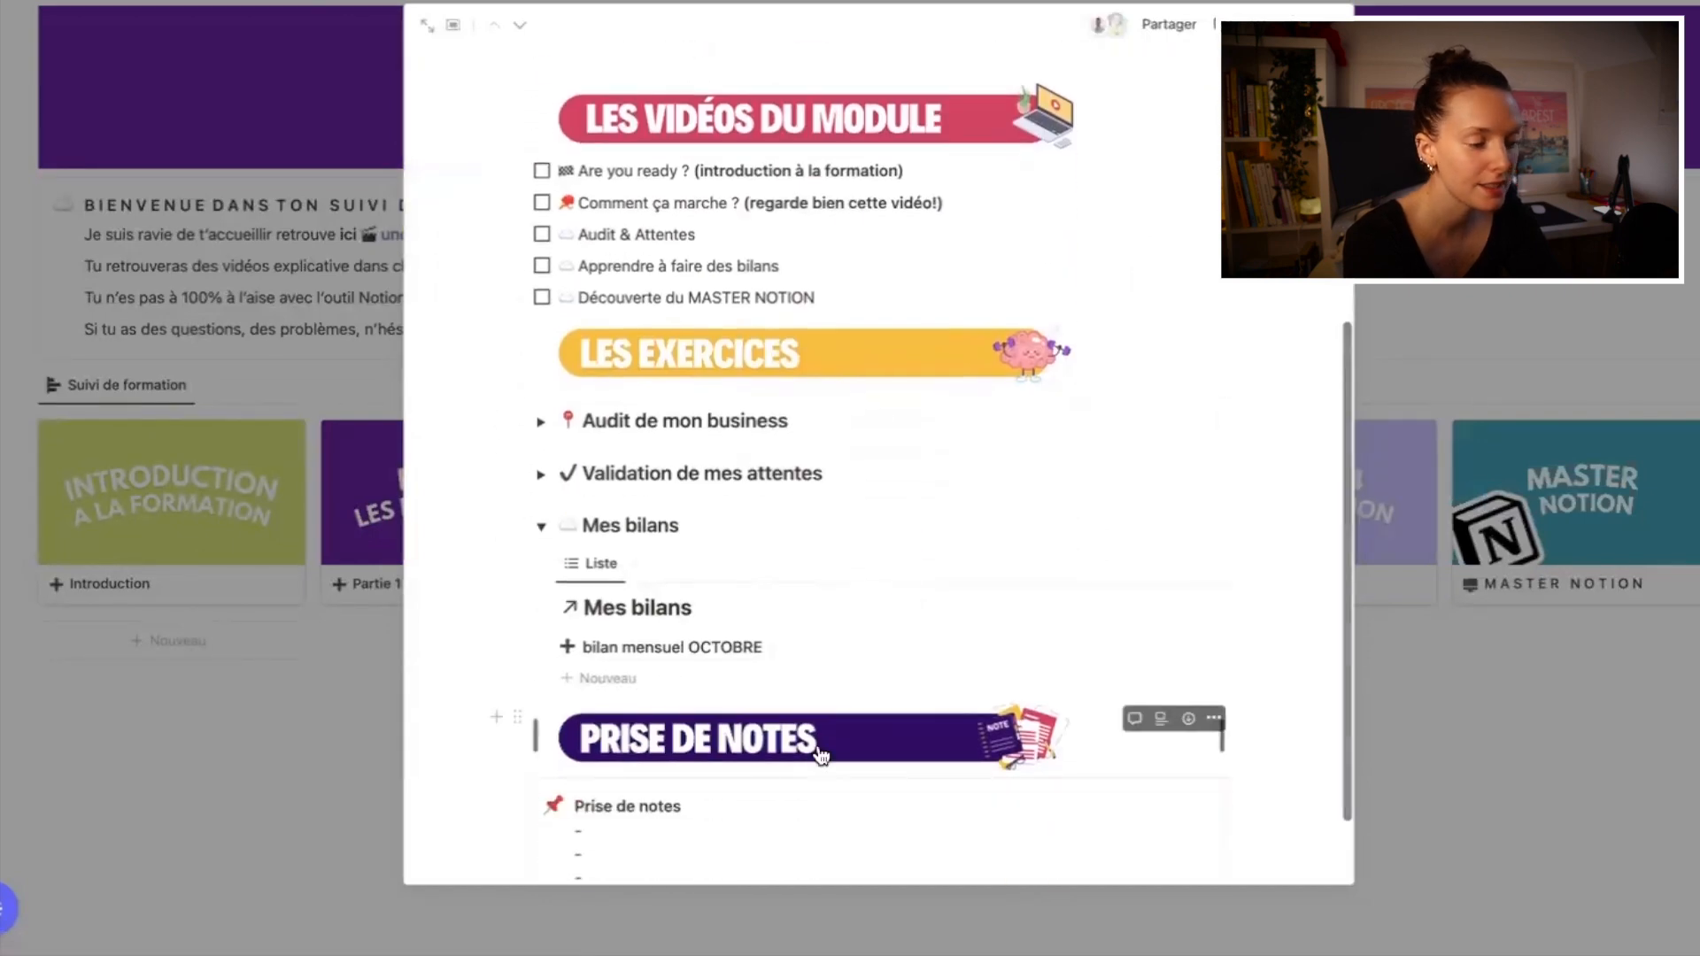
{"action": "left_click", "coordinate": [204, 837]}
{"action": "scroll", "coordinate": [177, 797], "scroll_direction": "up", "scroll_amount": 5}
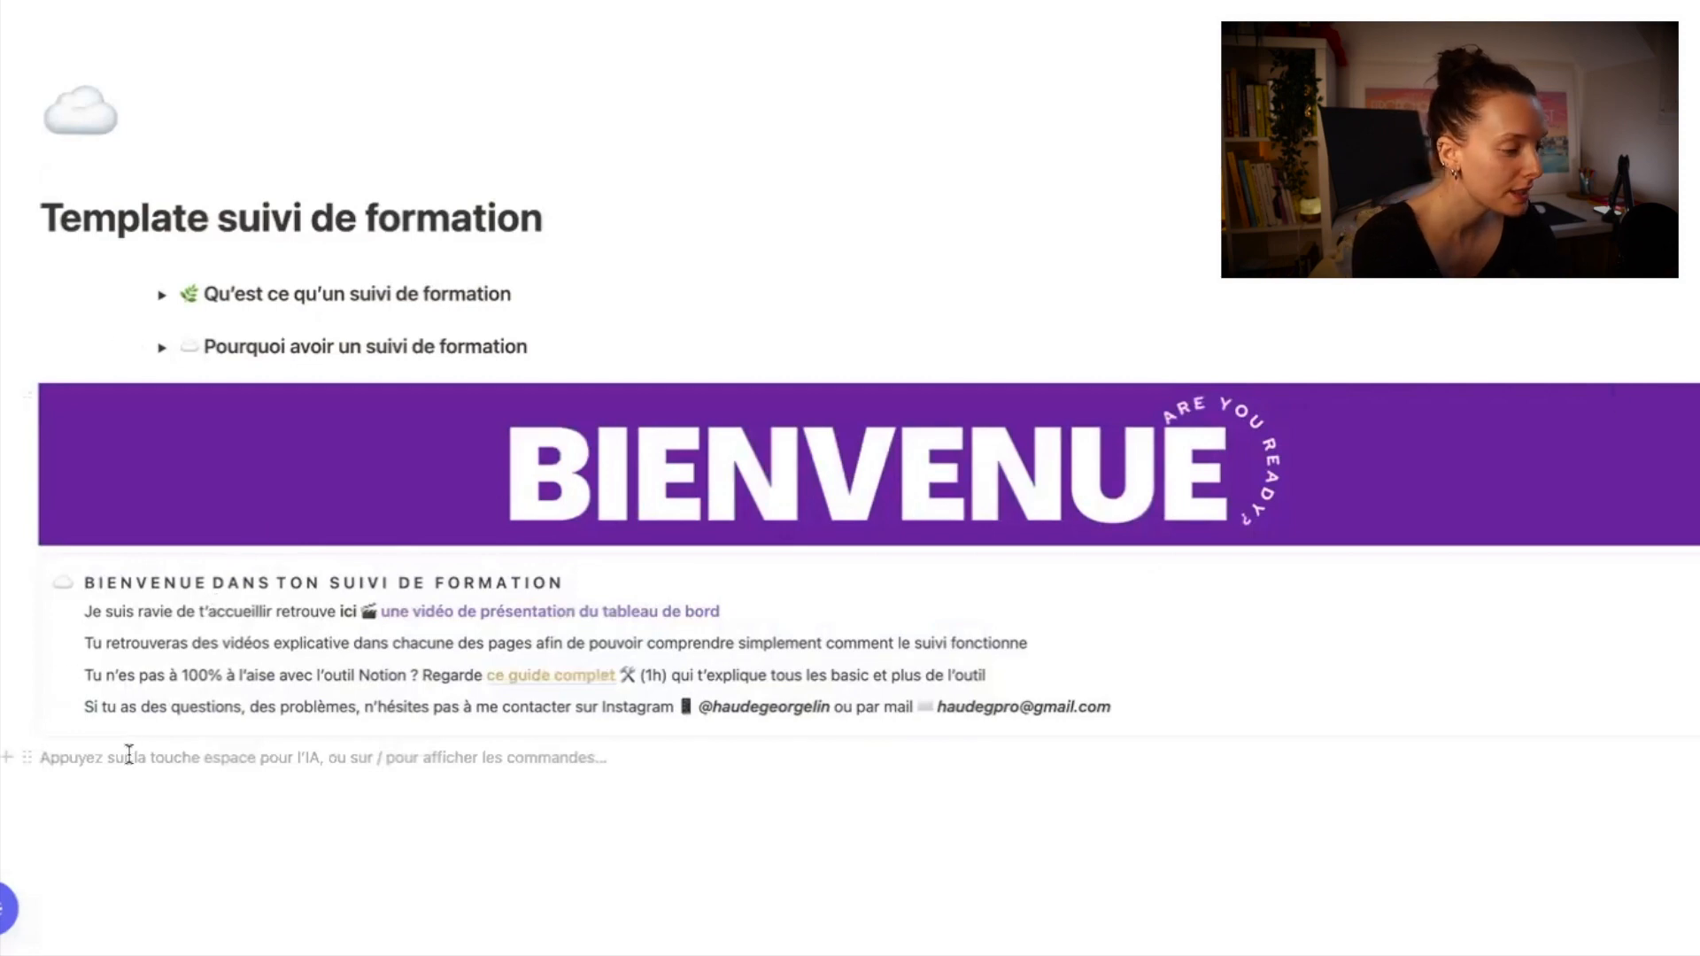
Step: Insert a gallery view with a new database below the welcome callout and delete its three sample pages
{"action": "type", "text": "/"}
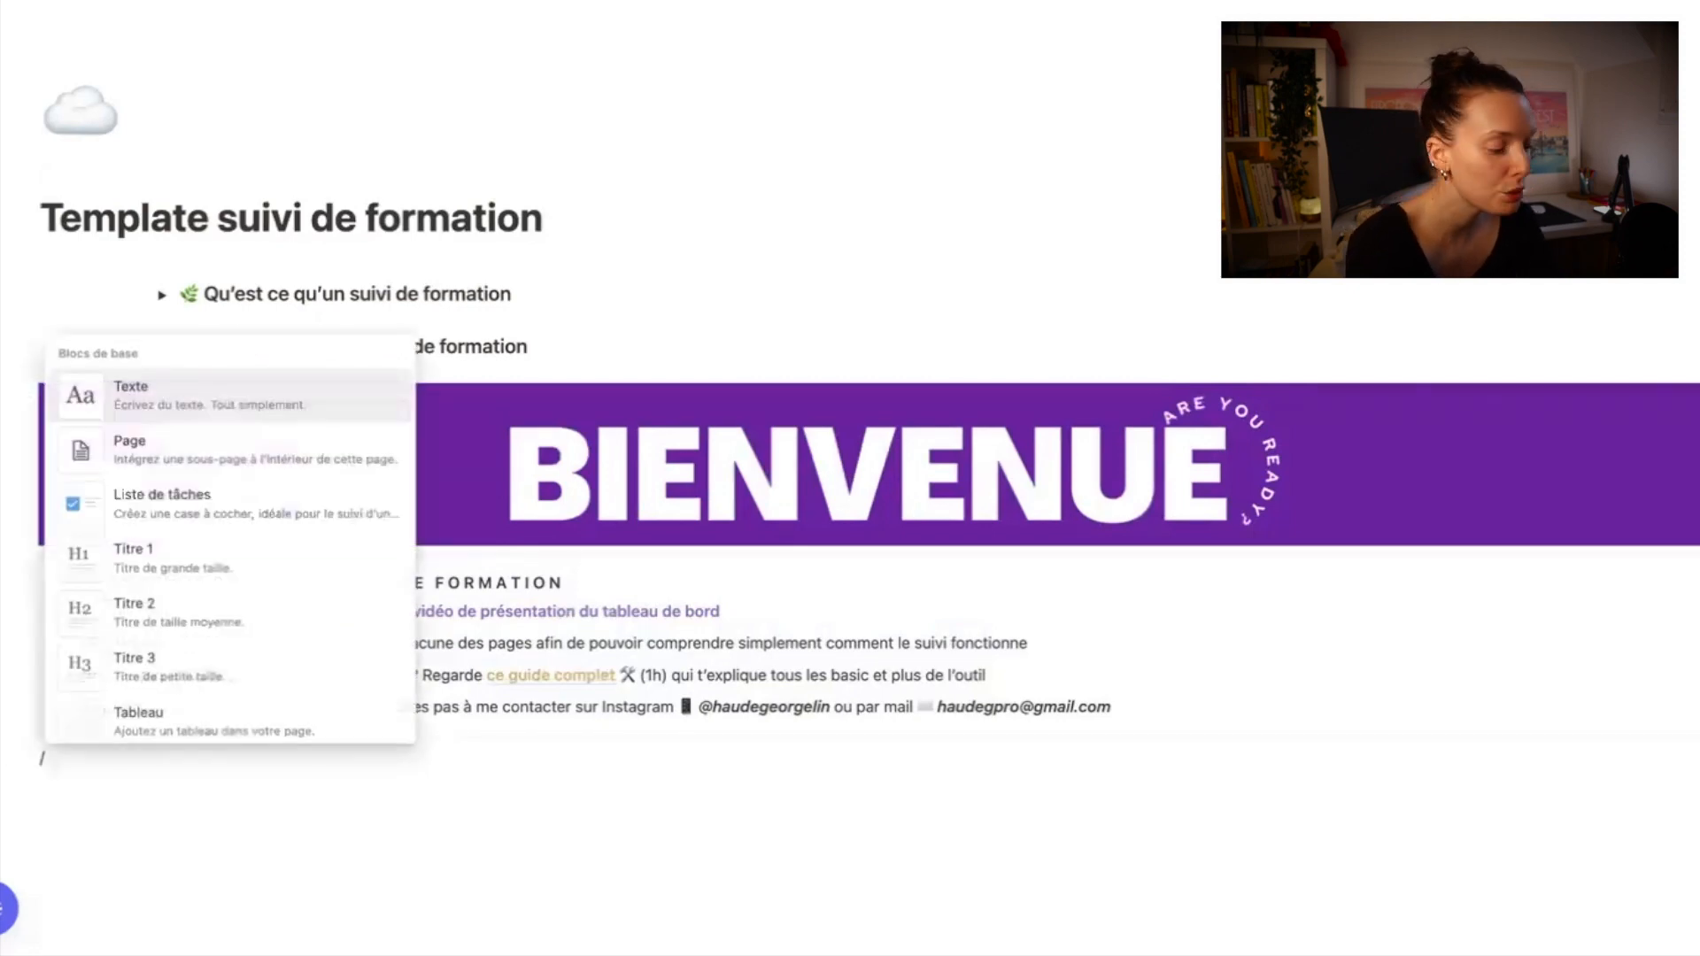
{"action": "type", "text": "gall"}
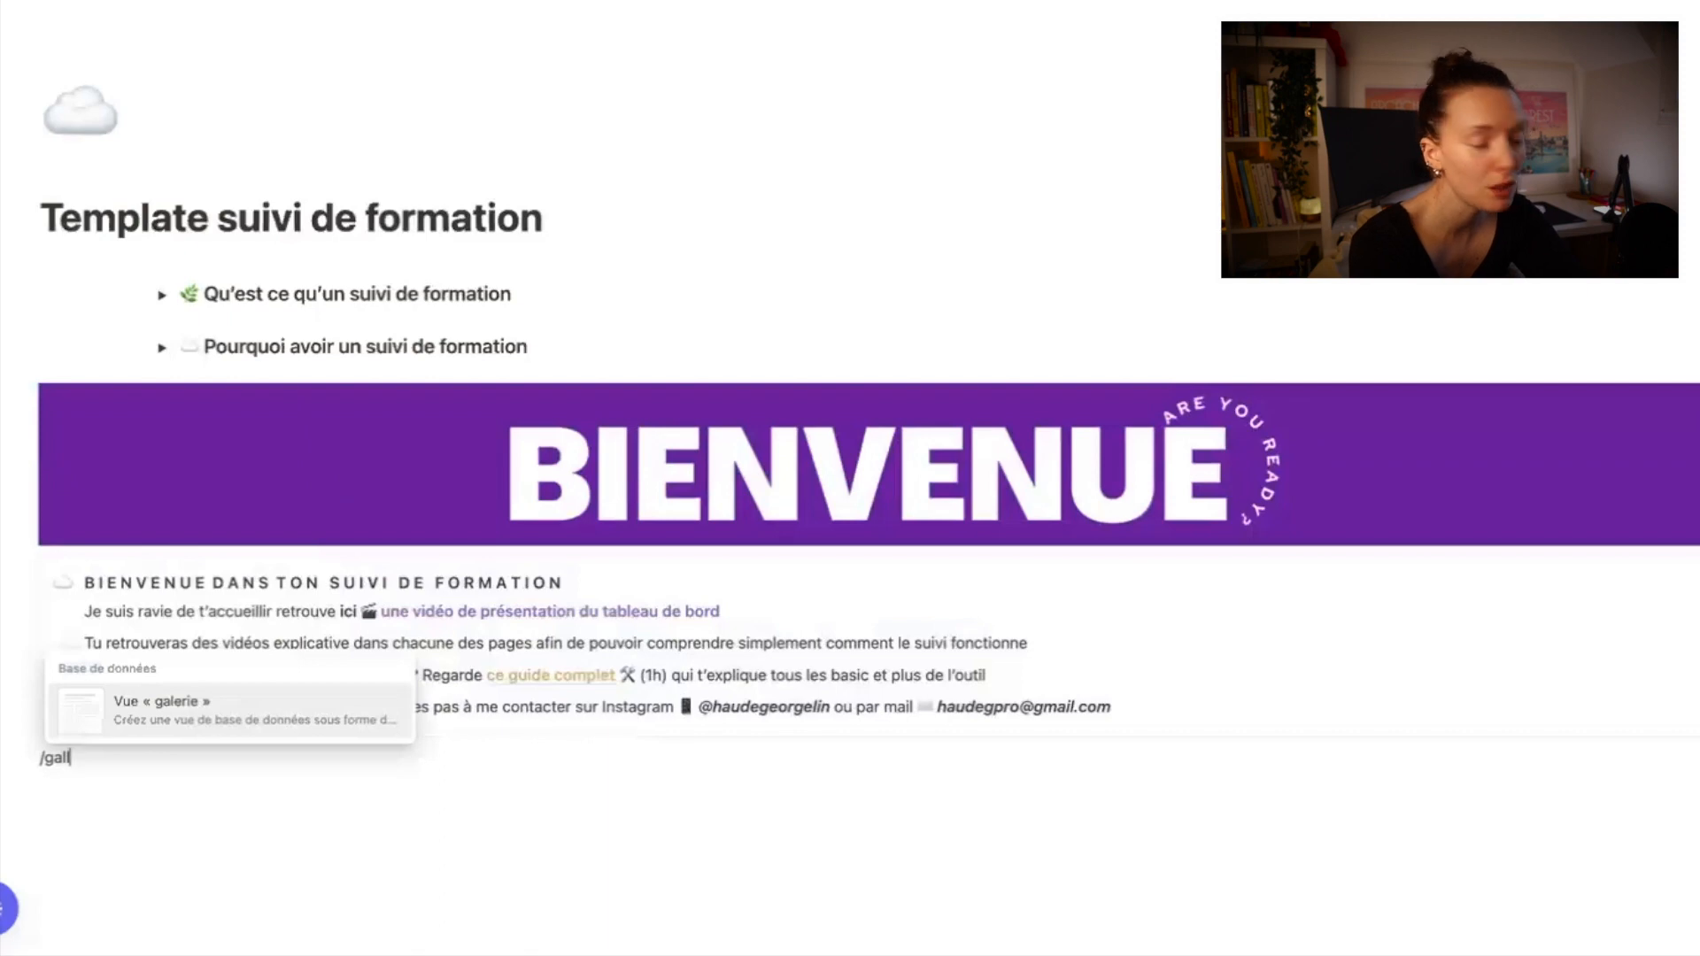
{"action": "key", "text": "Return"}
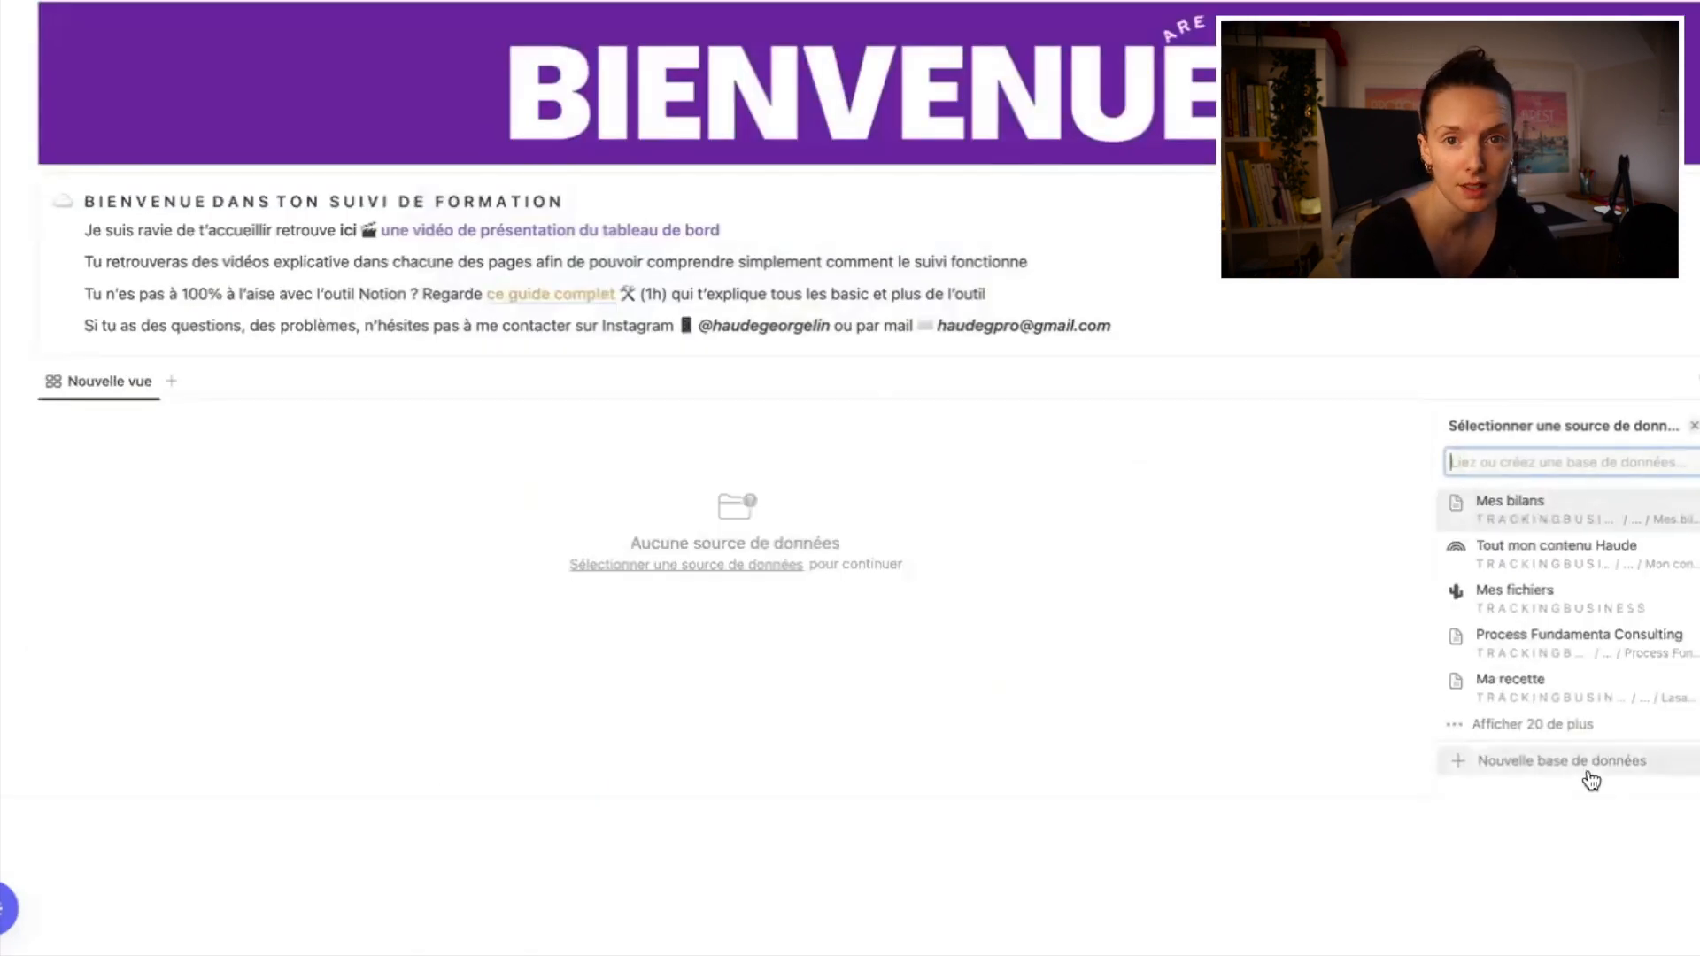
{"action": "left_click", "coordinate": [1590, 778]}
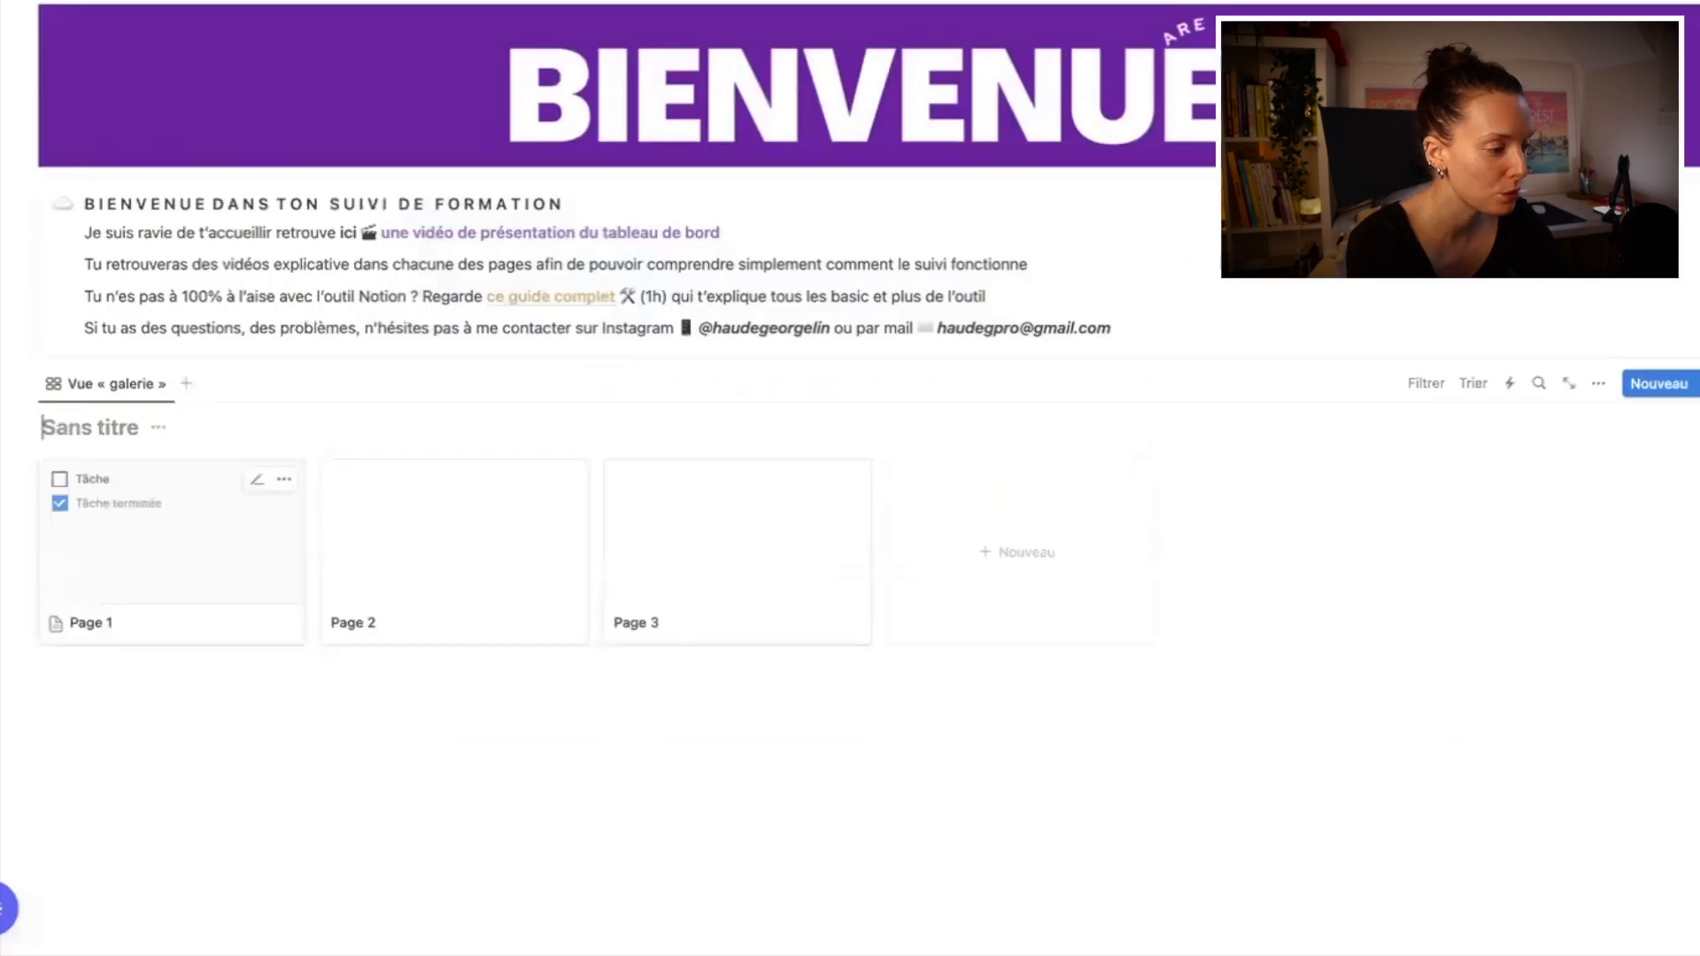
{"action": "left_click_drag", "start_coordinate": [35, 535], "coordinate": [721, 581]}
{"action": "key", "text": "BackSpace"}
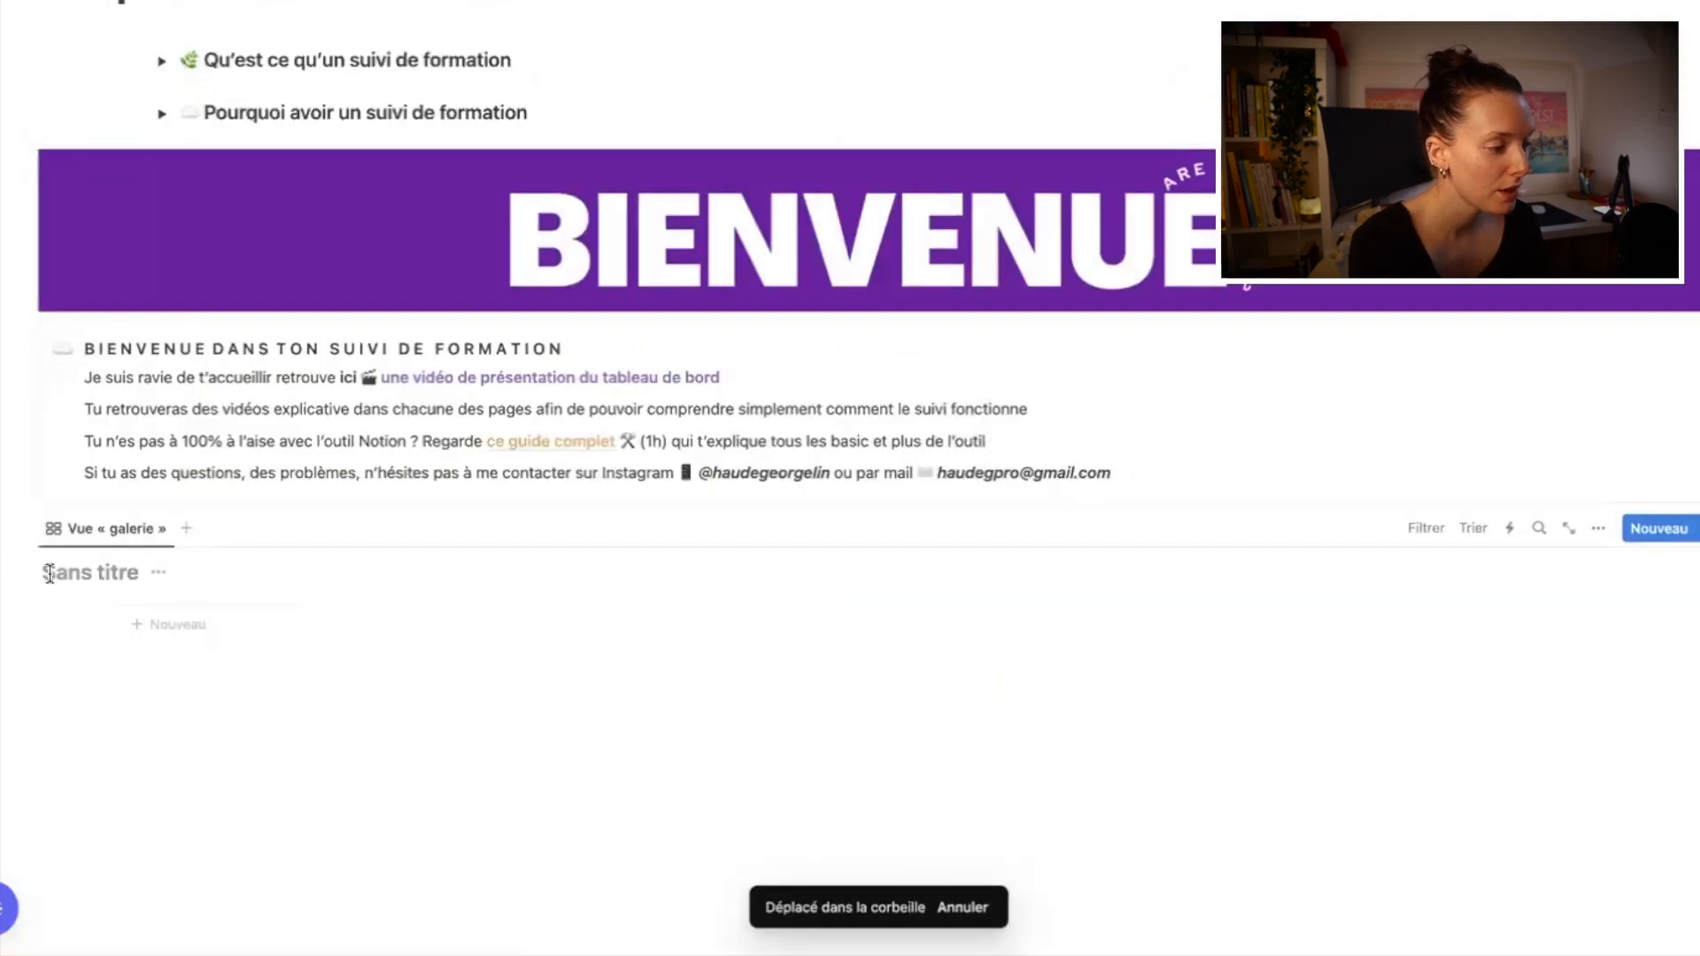
Step: Title the gallery database "Suivi de formation 2.0" and hide the database title
{"action": "left_click", "coordinate": [50, 574]}
{"action": "type", "text": "Suivi"}
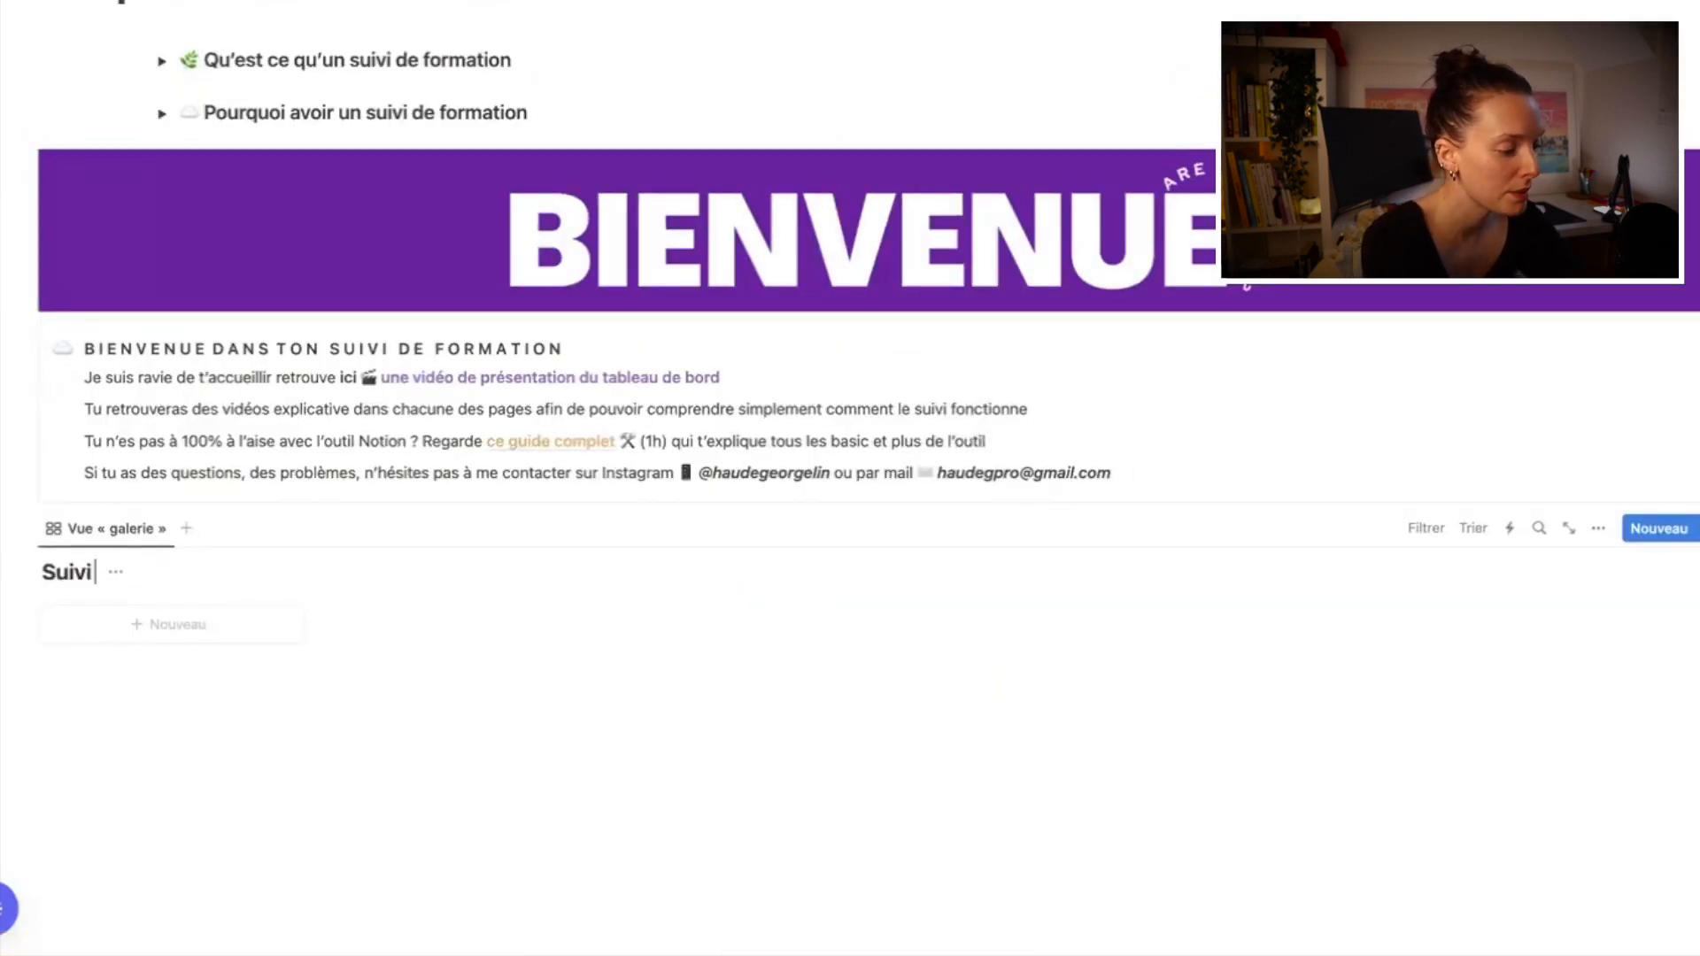
{"action": "type", "text": " de formation"}
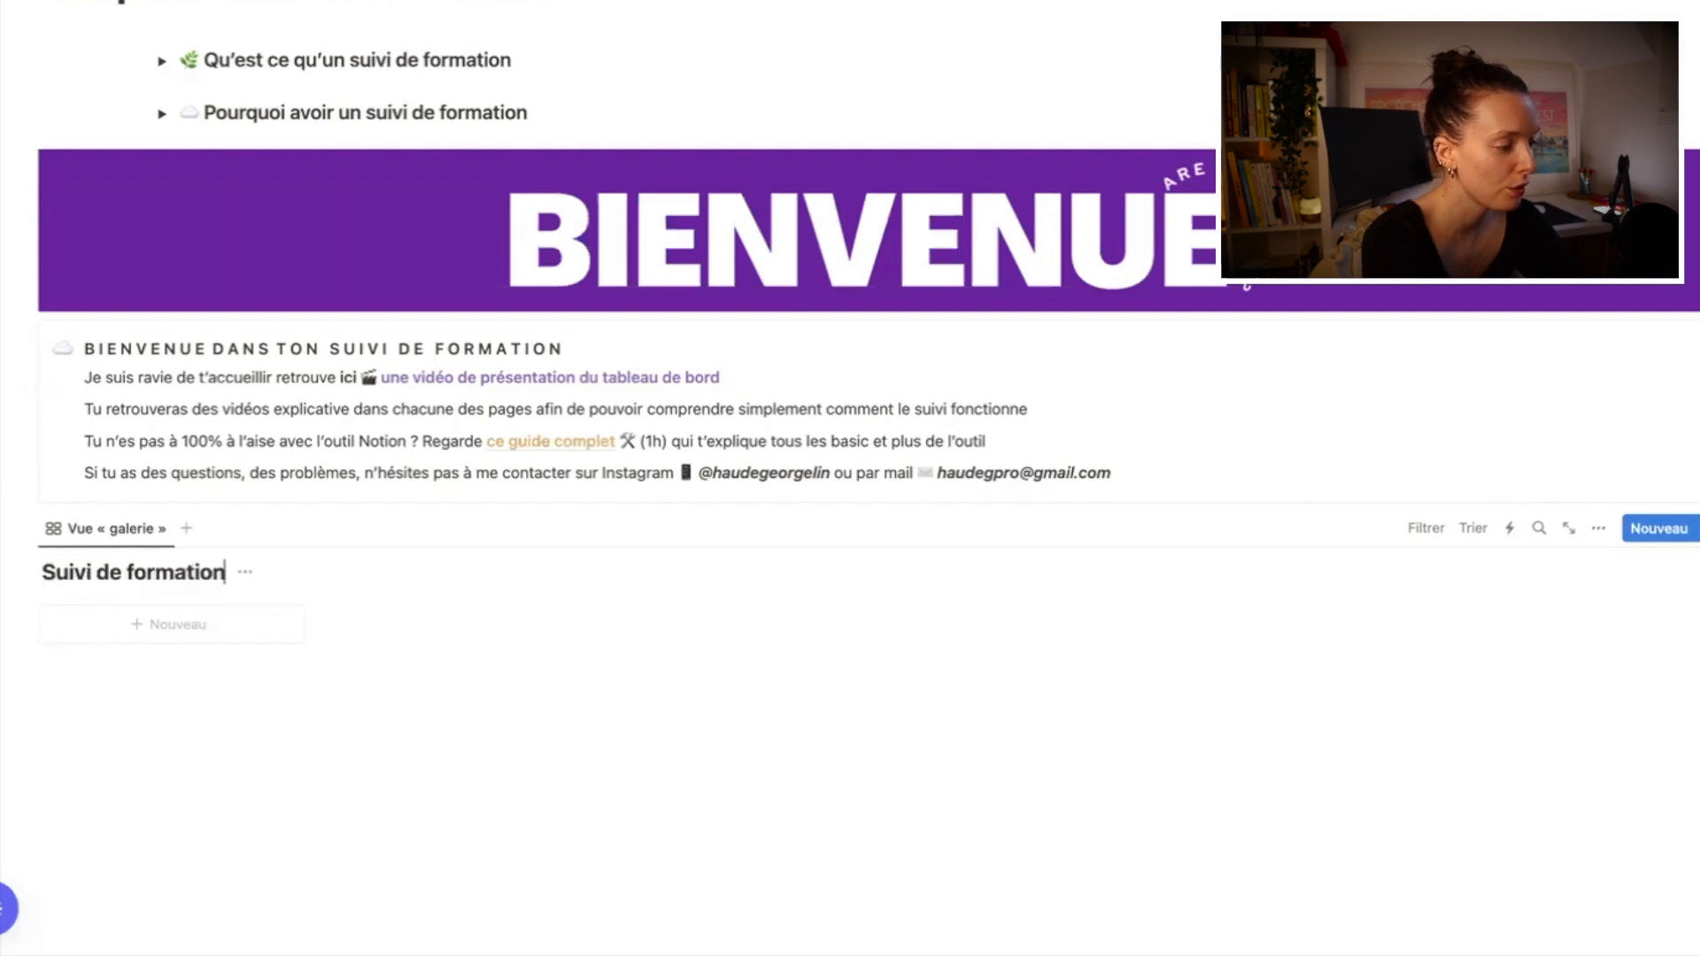
{"action": "type", "text": " é."}
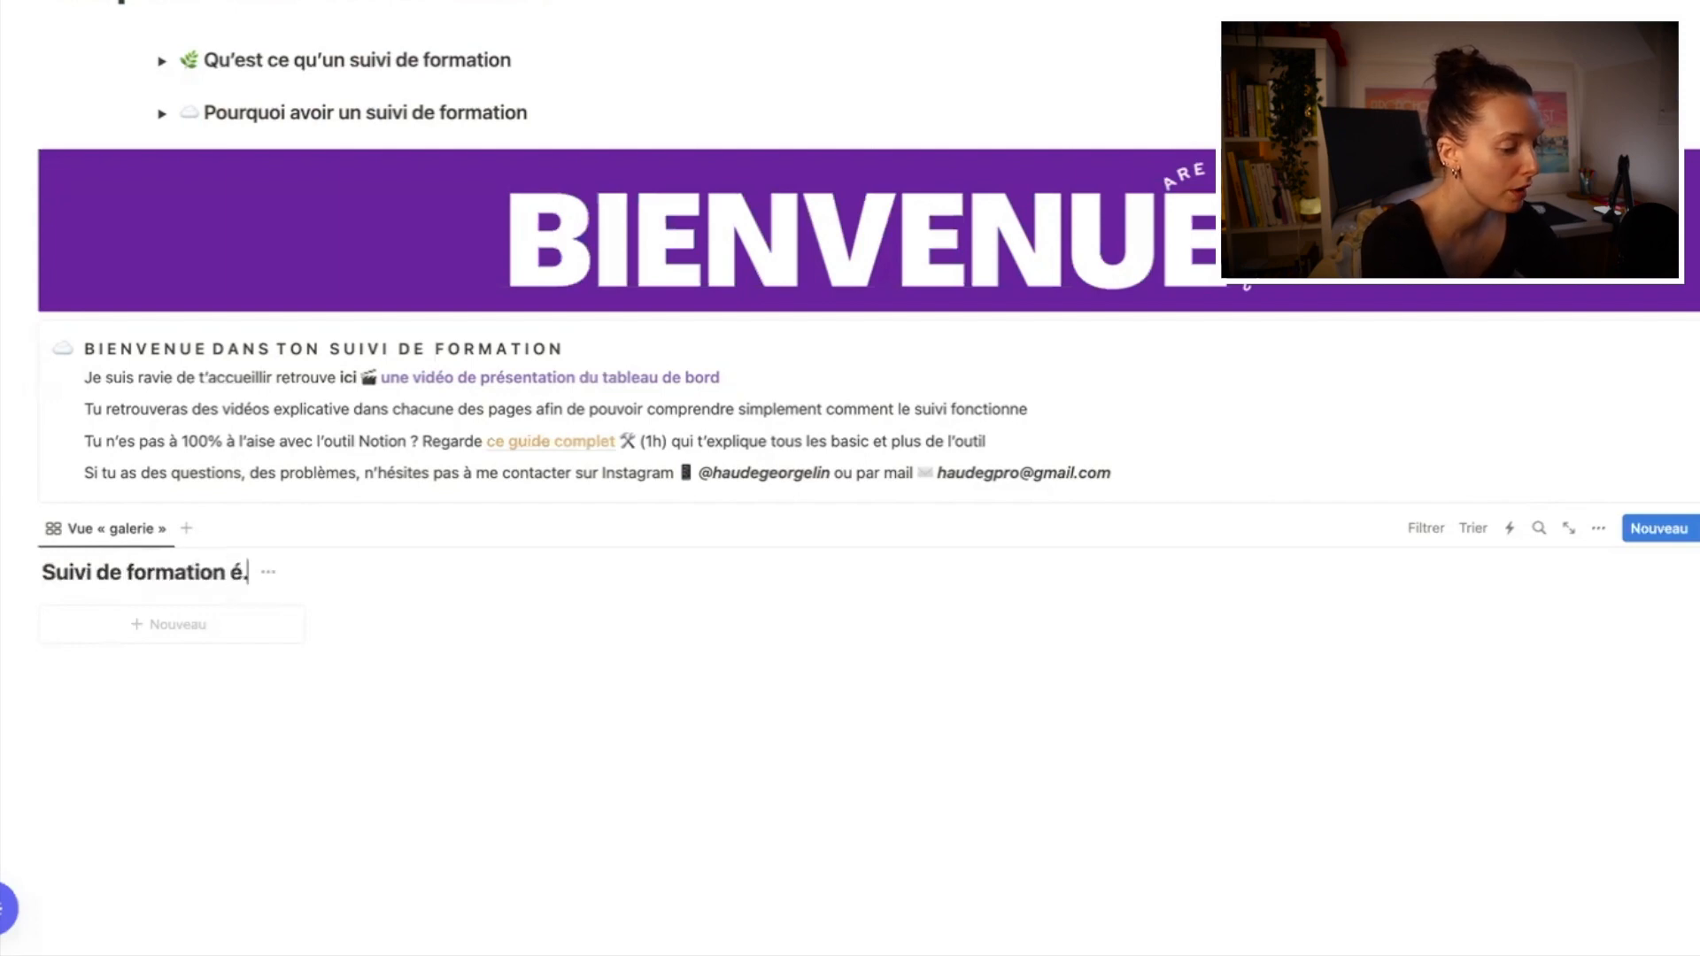
{"action": "key", "text": "BackSpace"}
{"action": "key", "text": "BackSpace"}
{"action": "key", "text": "BackSpace"}
{"action": "type", "text": "2.0"}
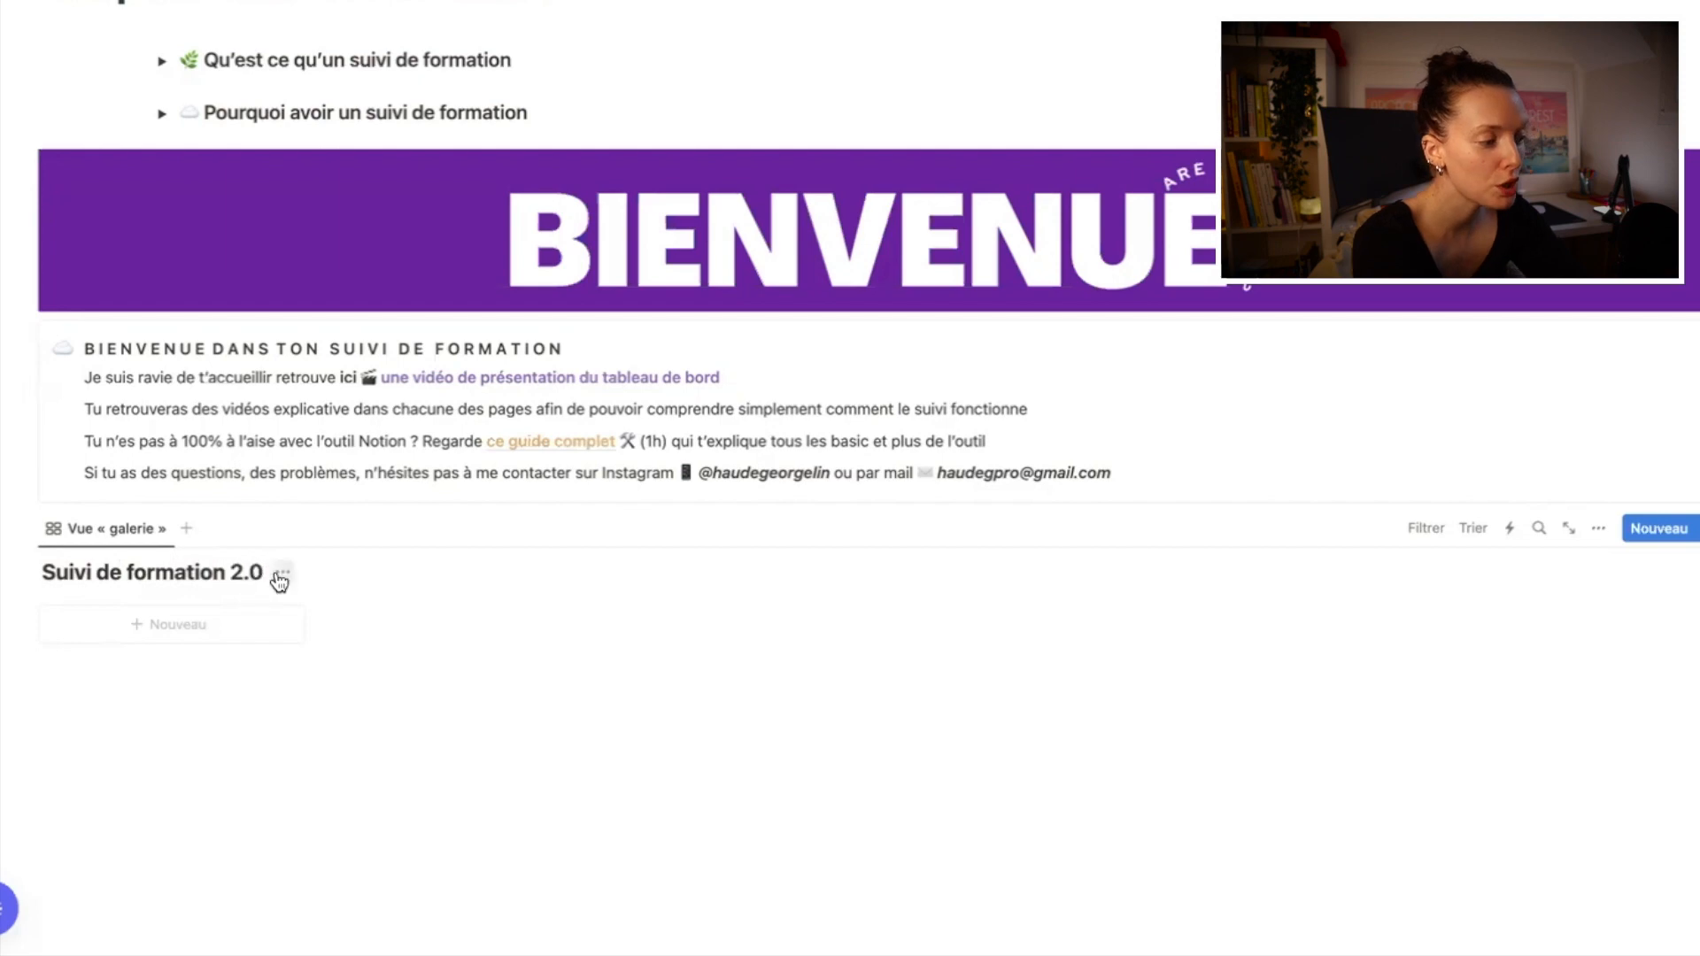
{"action": "left_click", "coordinate": [282, 572]}
{"action": "left_click", "coordinate": [258, 675]}
Step: Rename the gallery view as "Mon suivi de formation"
{"action": "left_click", "coordinate": [133, 529]}
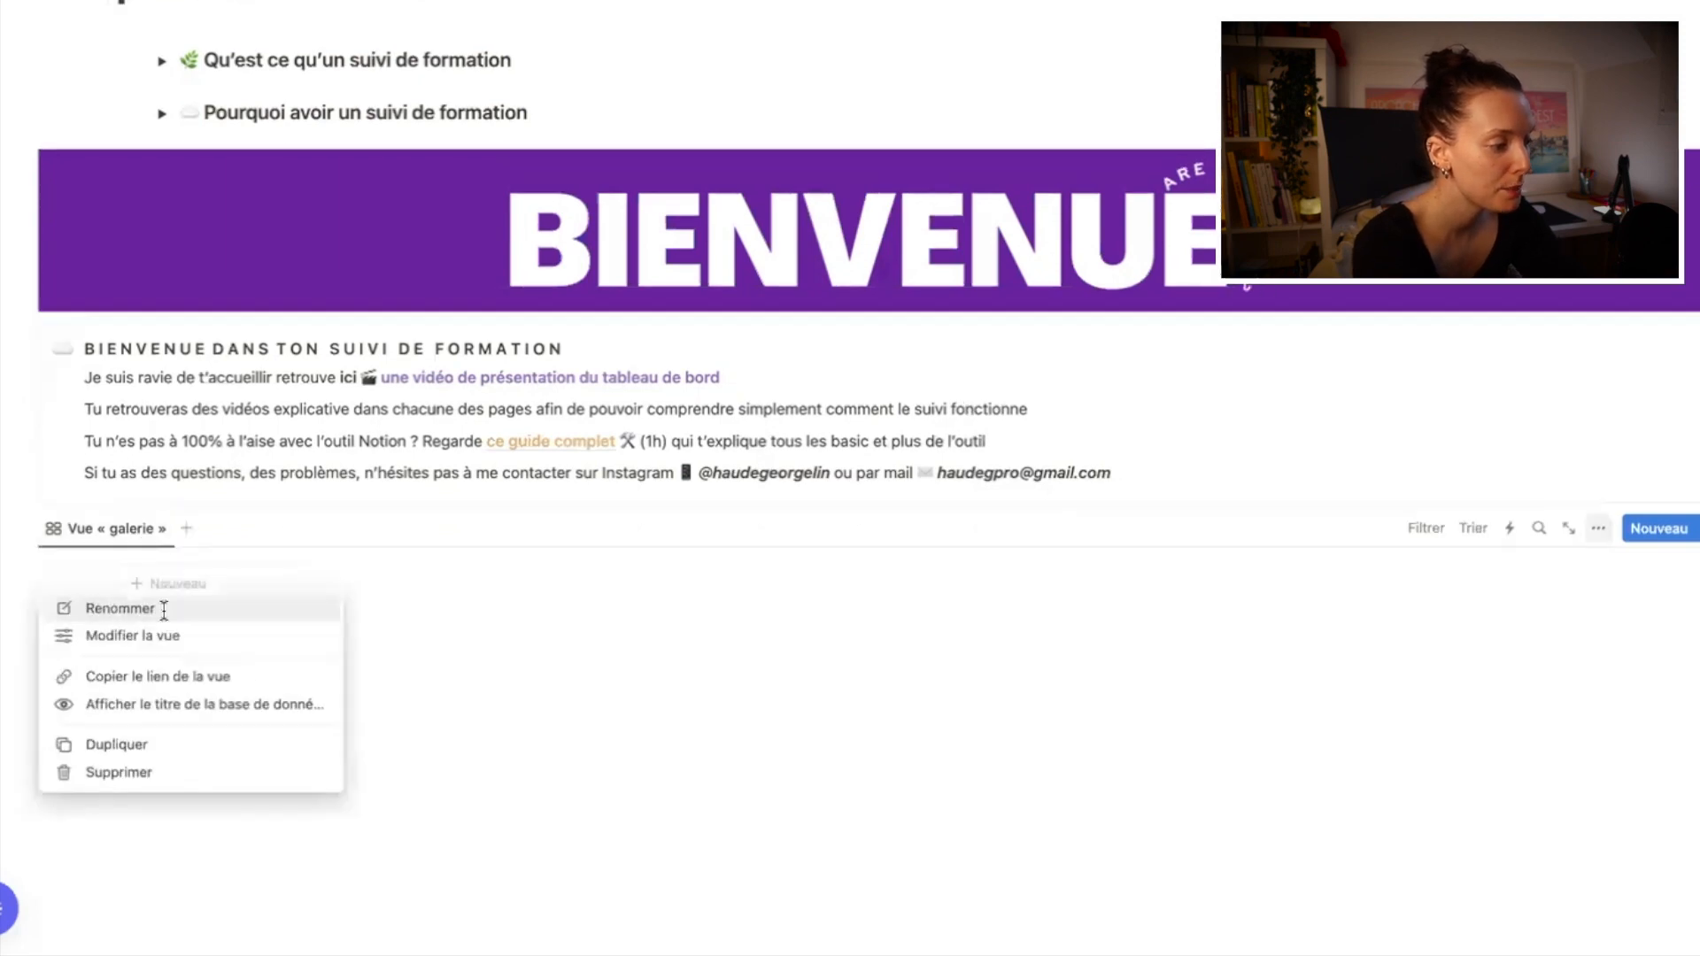
{"action": "left_click", "coordinate": [164, 610]}
{"action": "type", "text": "Mon "}
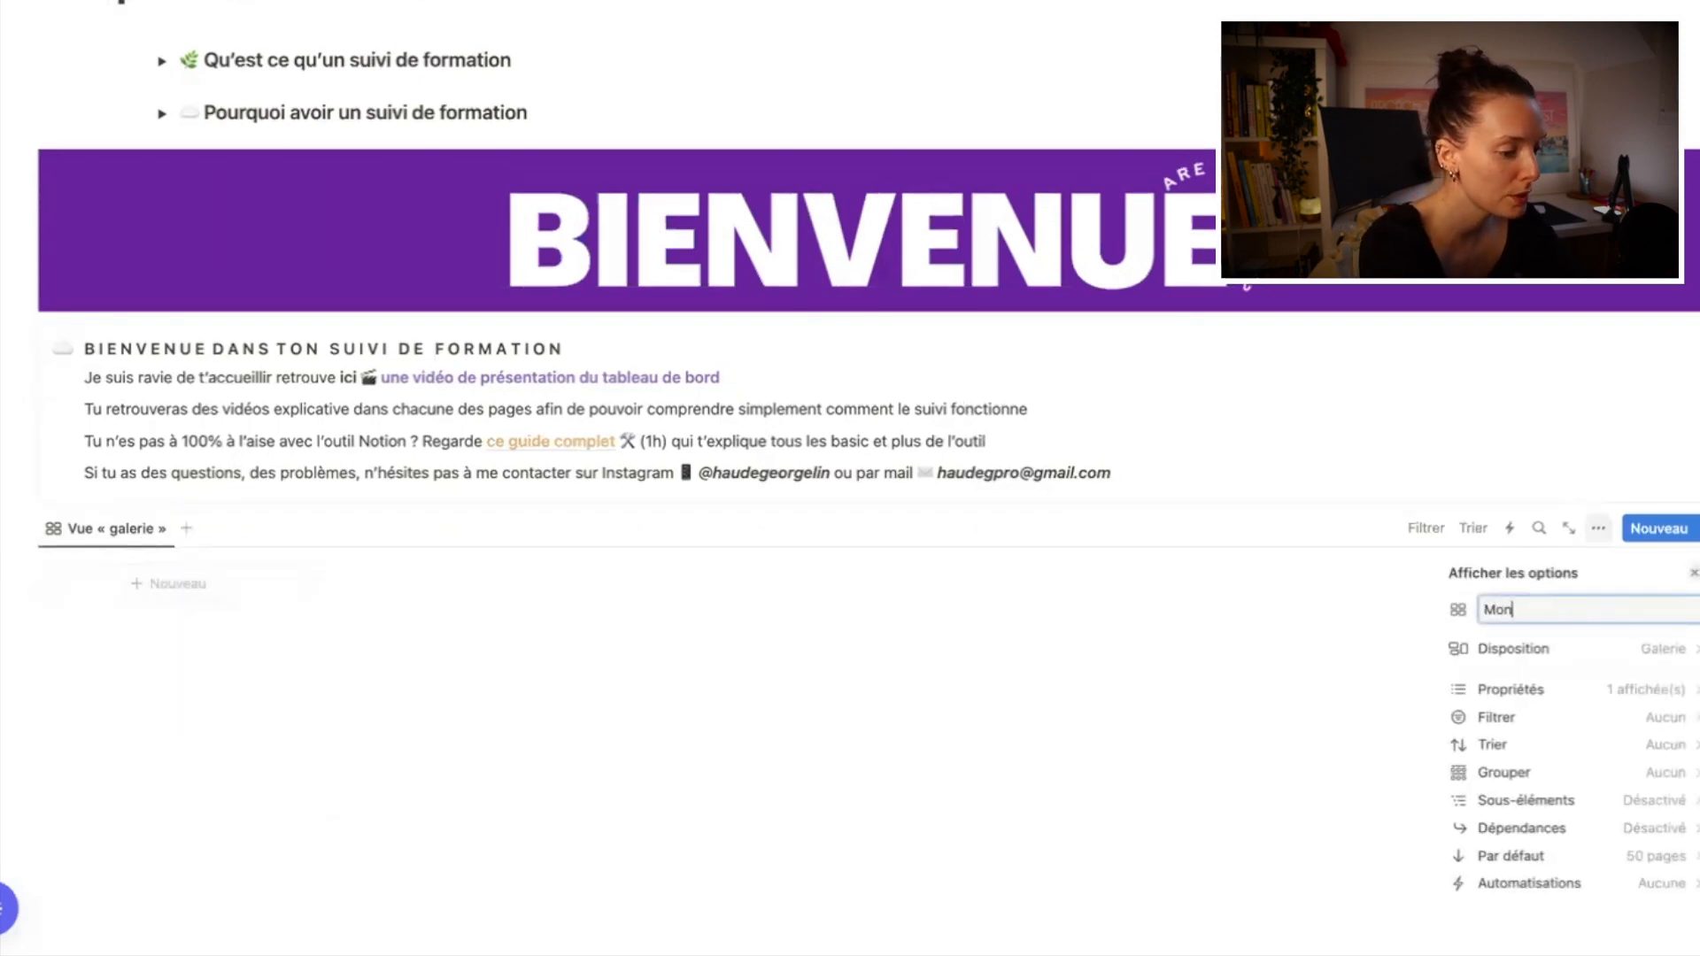
{"action": "type", "text": "suivi de forma"}
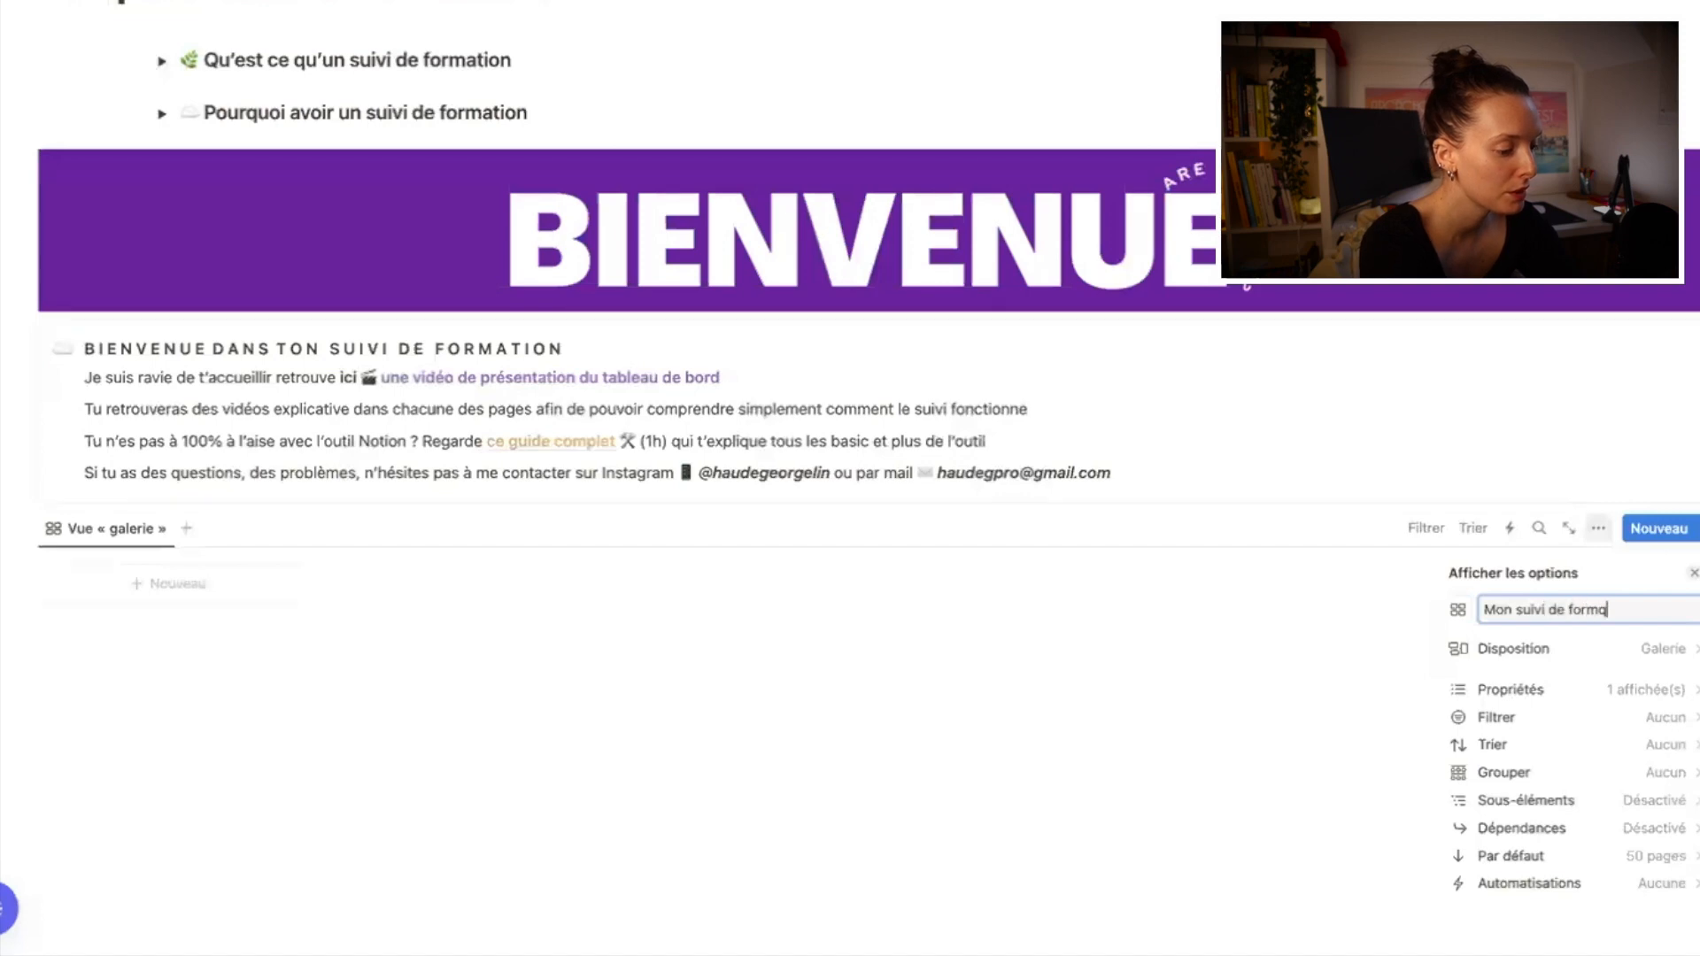
{"action": "type", "text": "tion"}
Step: Filter the icons by "gra", set the staggered horizontal bars as the gallery view's icon, and close the view options
{"action": "left_click", "coordinate": [1457, 610]}
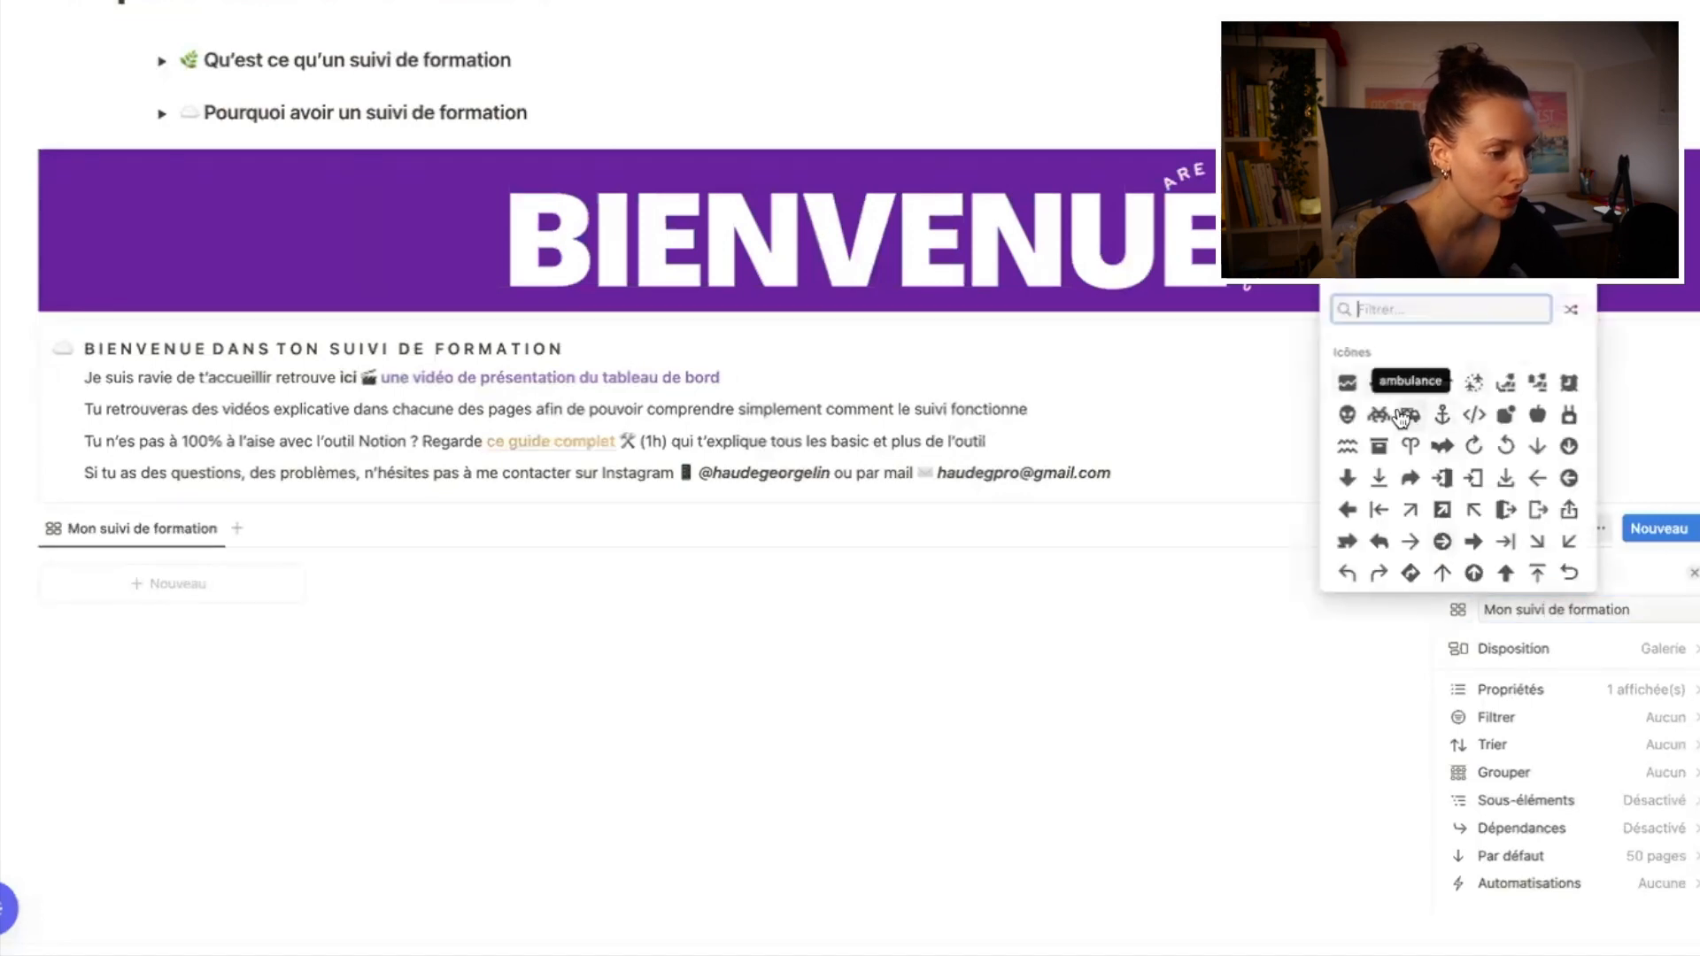
{"action": "scroll", "coordinate": [1402, 417], "scroll_direction": "down", "scroll_amount": 3}
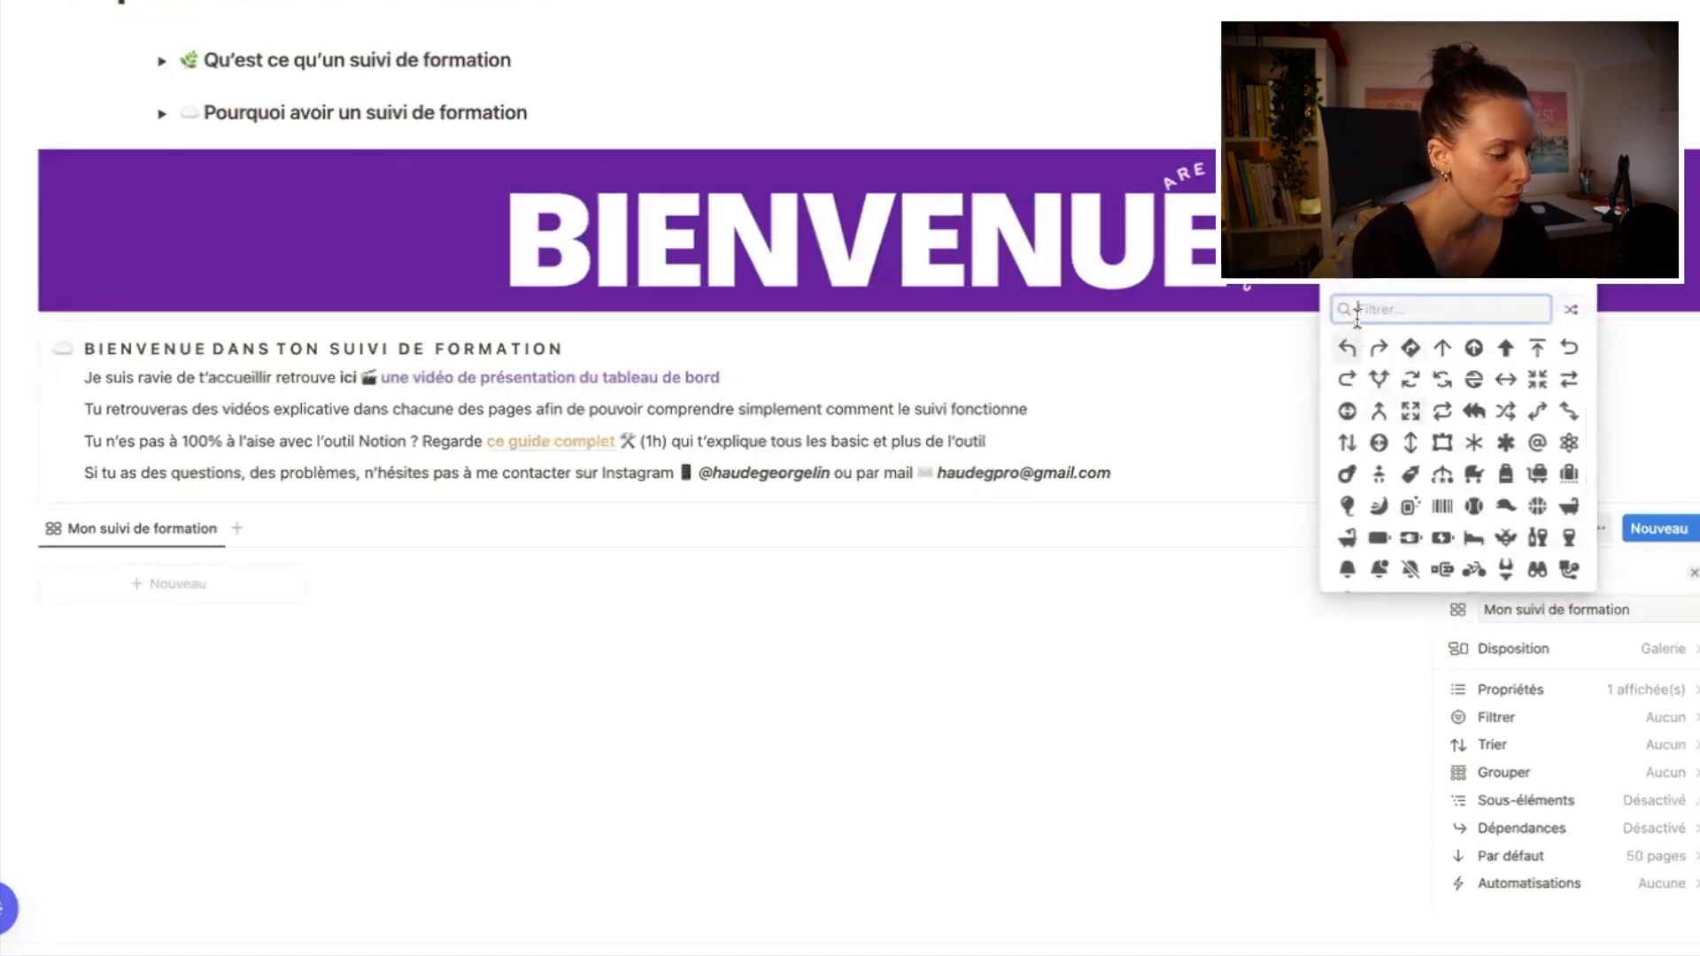
{"action": "type", "text": "grq"}
{"action": "key", "text": "BackSpace"}
{"action": "type", "text": "a"}
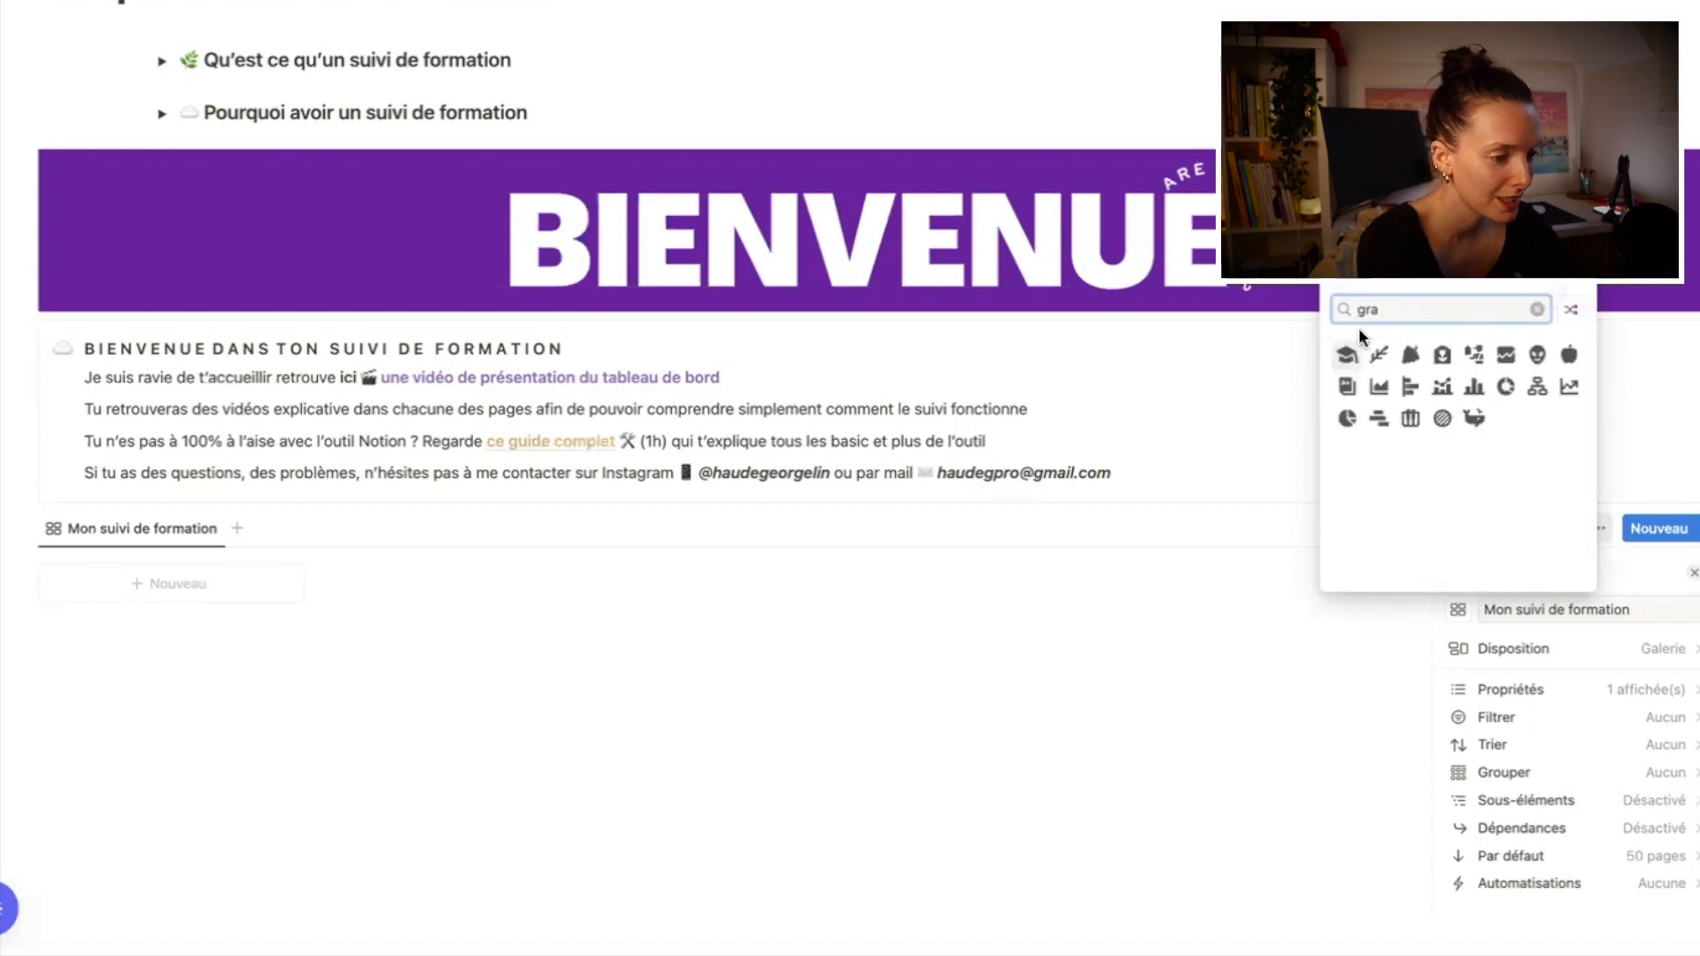
{"action": "left_click", "coordinate": [1388, 419]}
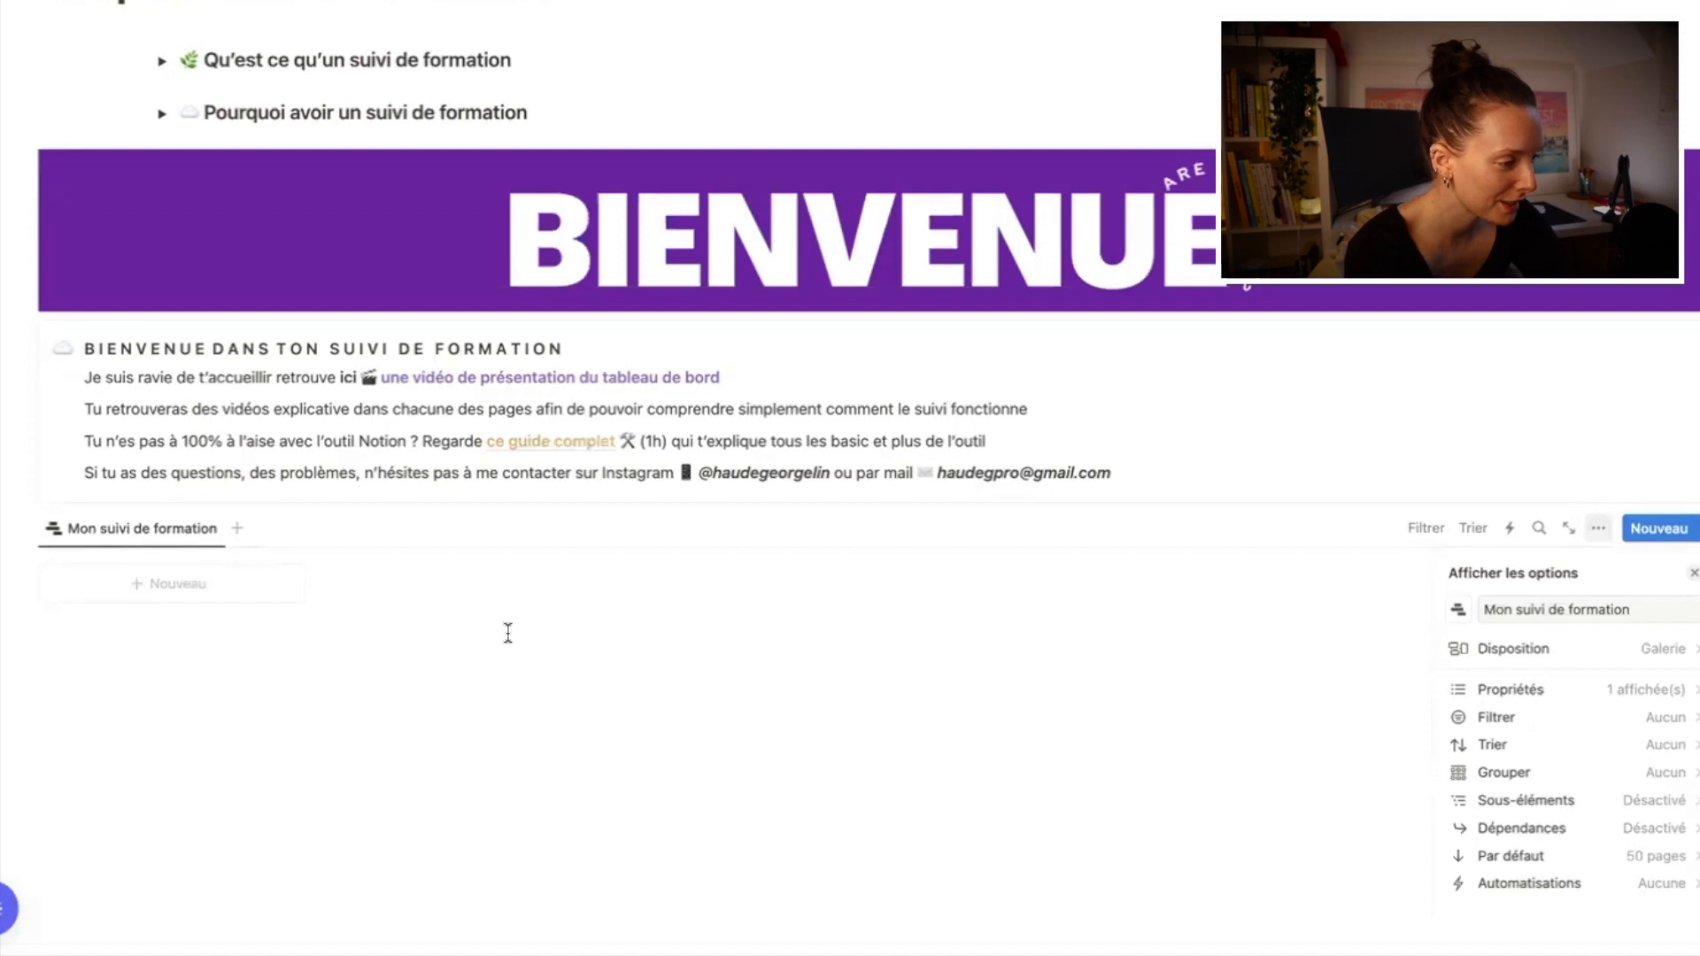
{"action": "left_click", "coordinate": [518, 694]}
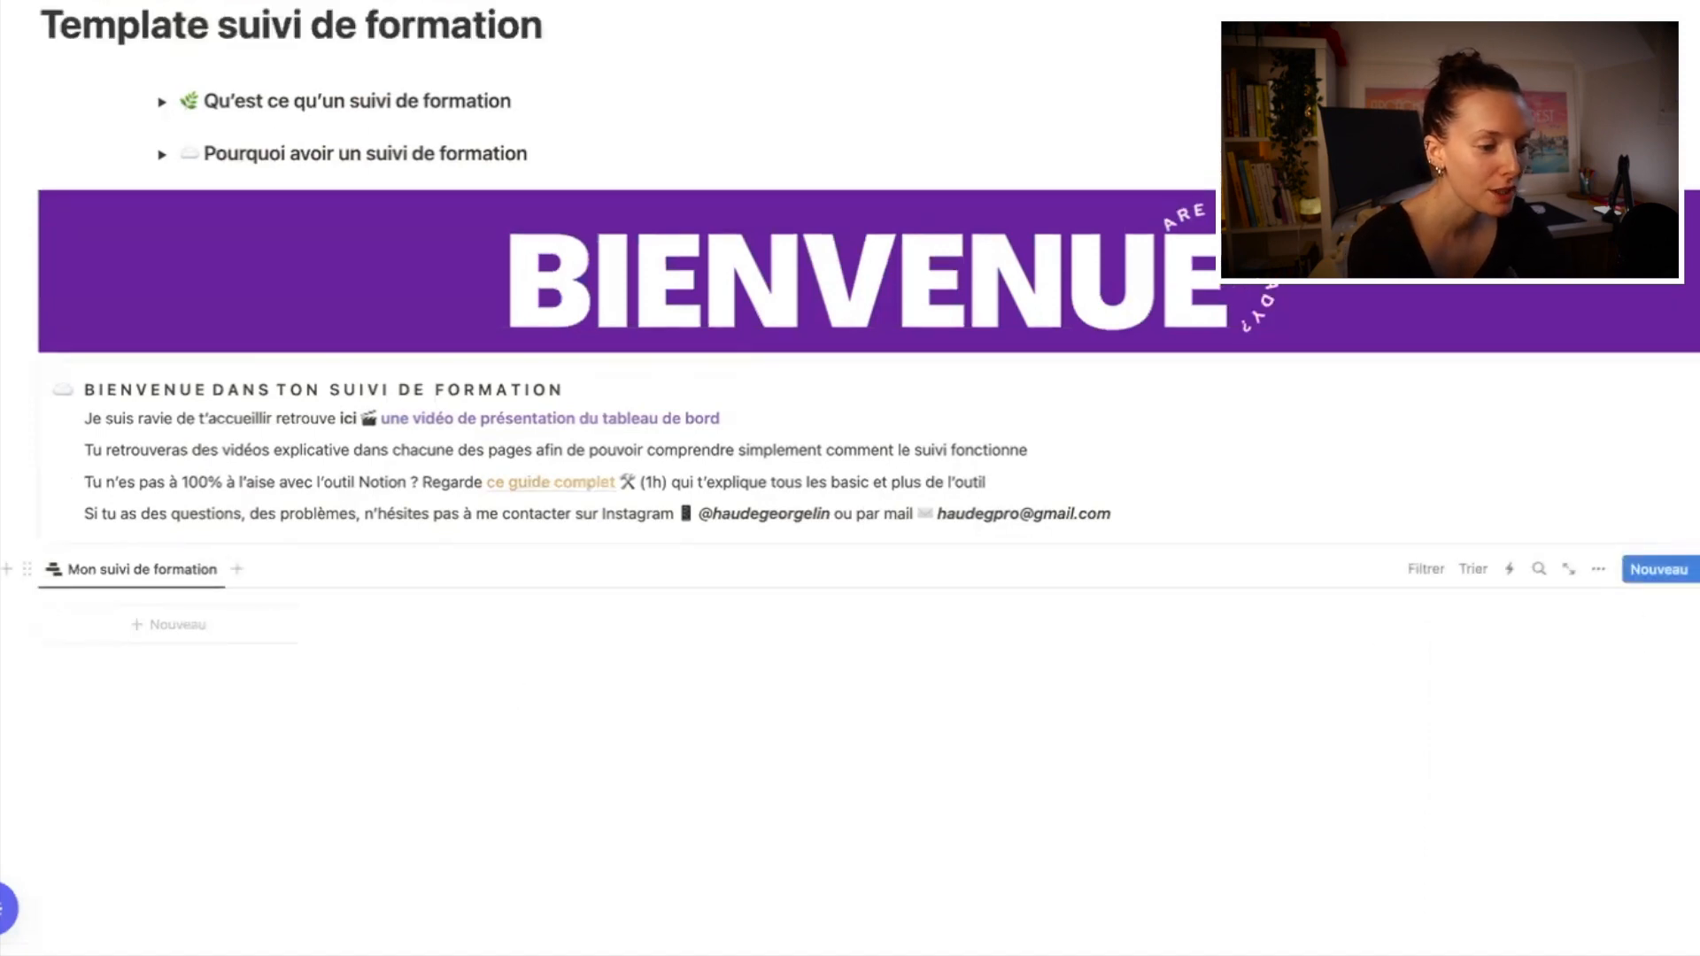
Step: Create a new page template in the Suivi de formation 2.0 database and title it "Nouvelle partie"
{"action": "left_click", "coordinate": [1693, 570]}
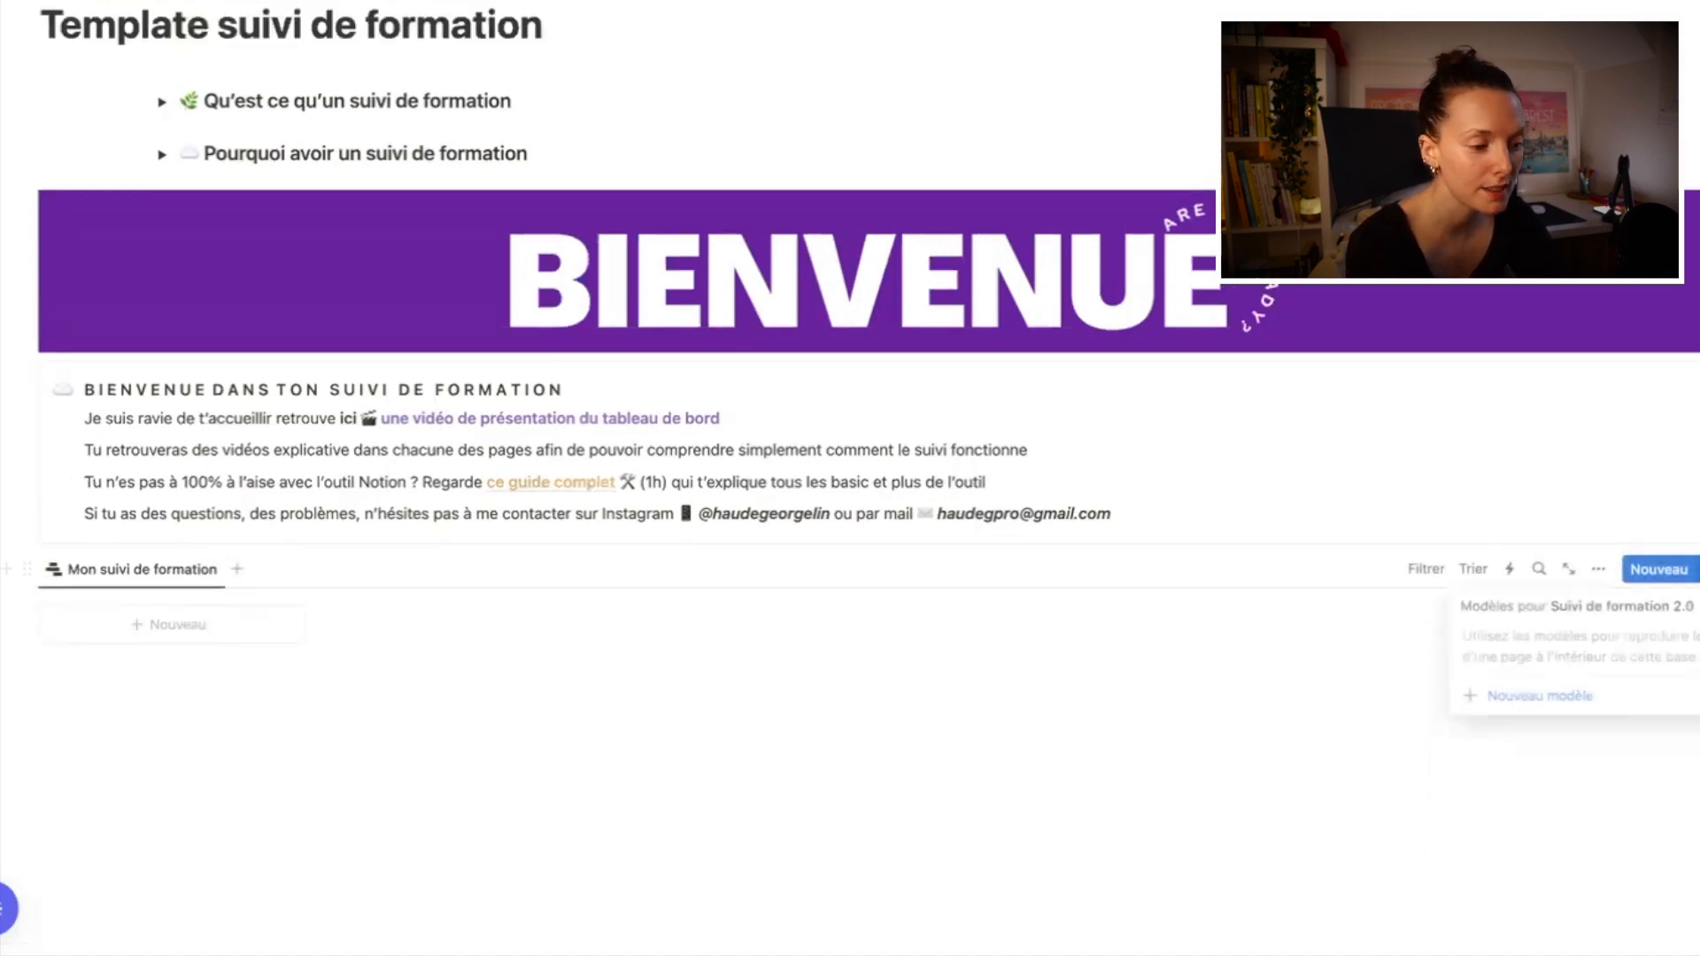
{"action": "left_click", "coordinate": [1515, 709]}
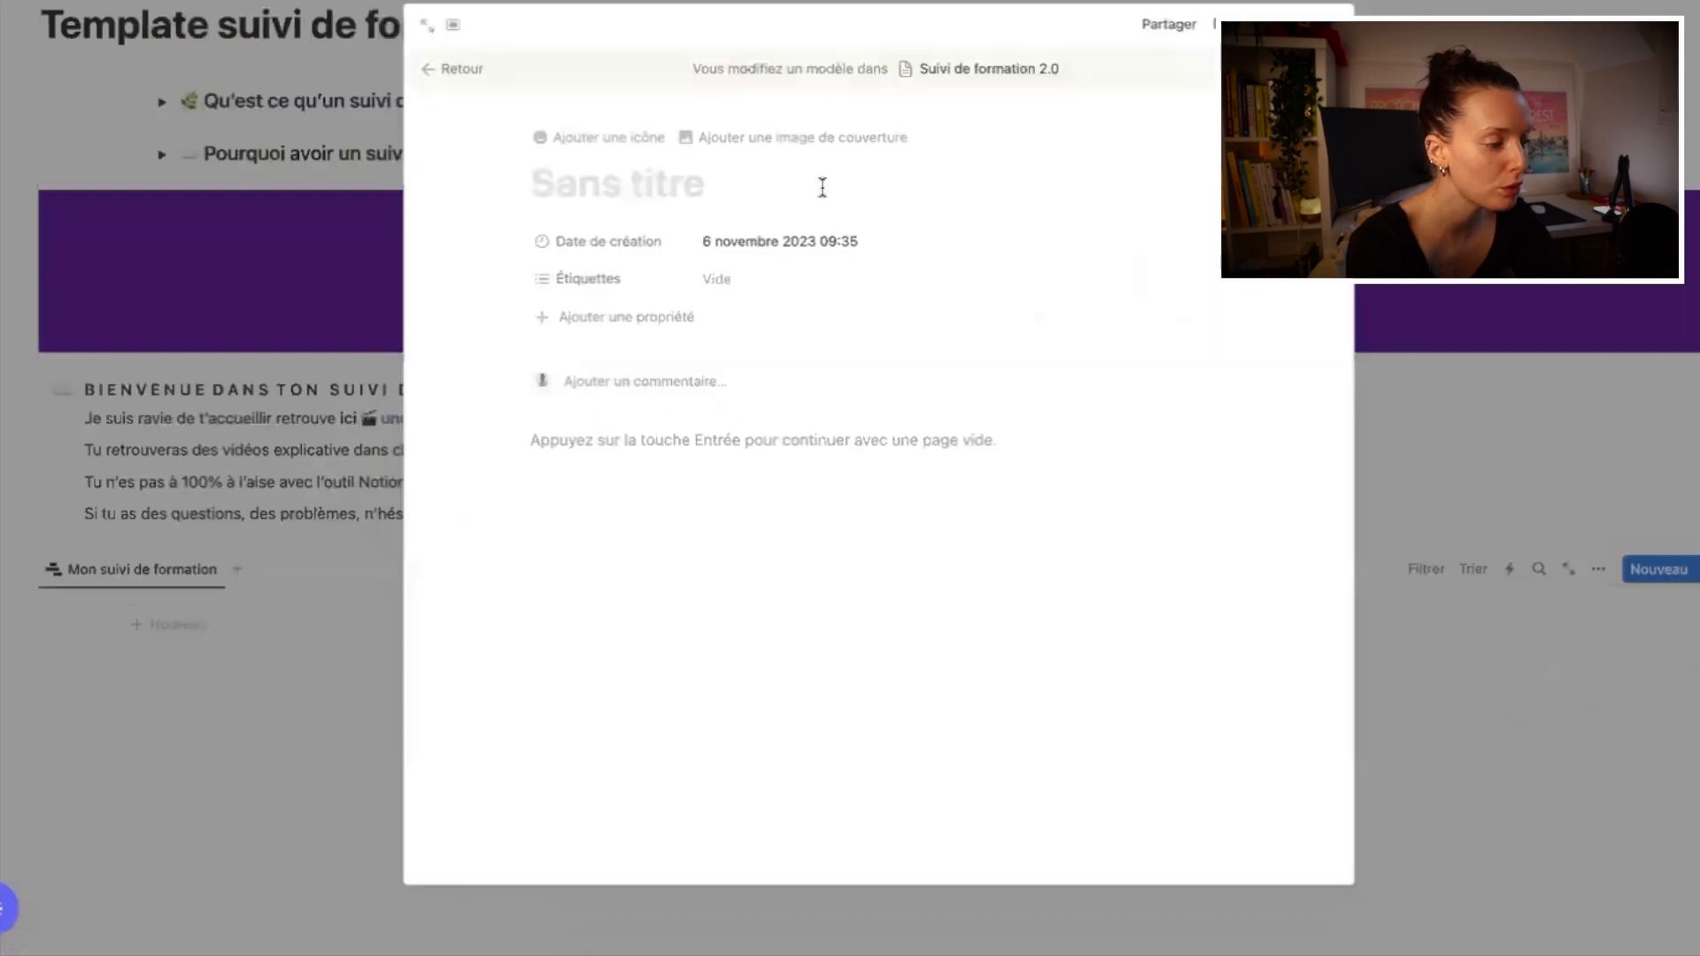
{"action": "type", "text": "Nouvelle "}
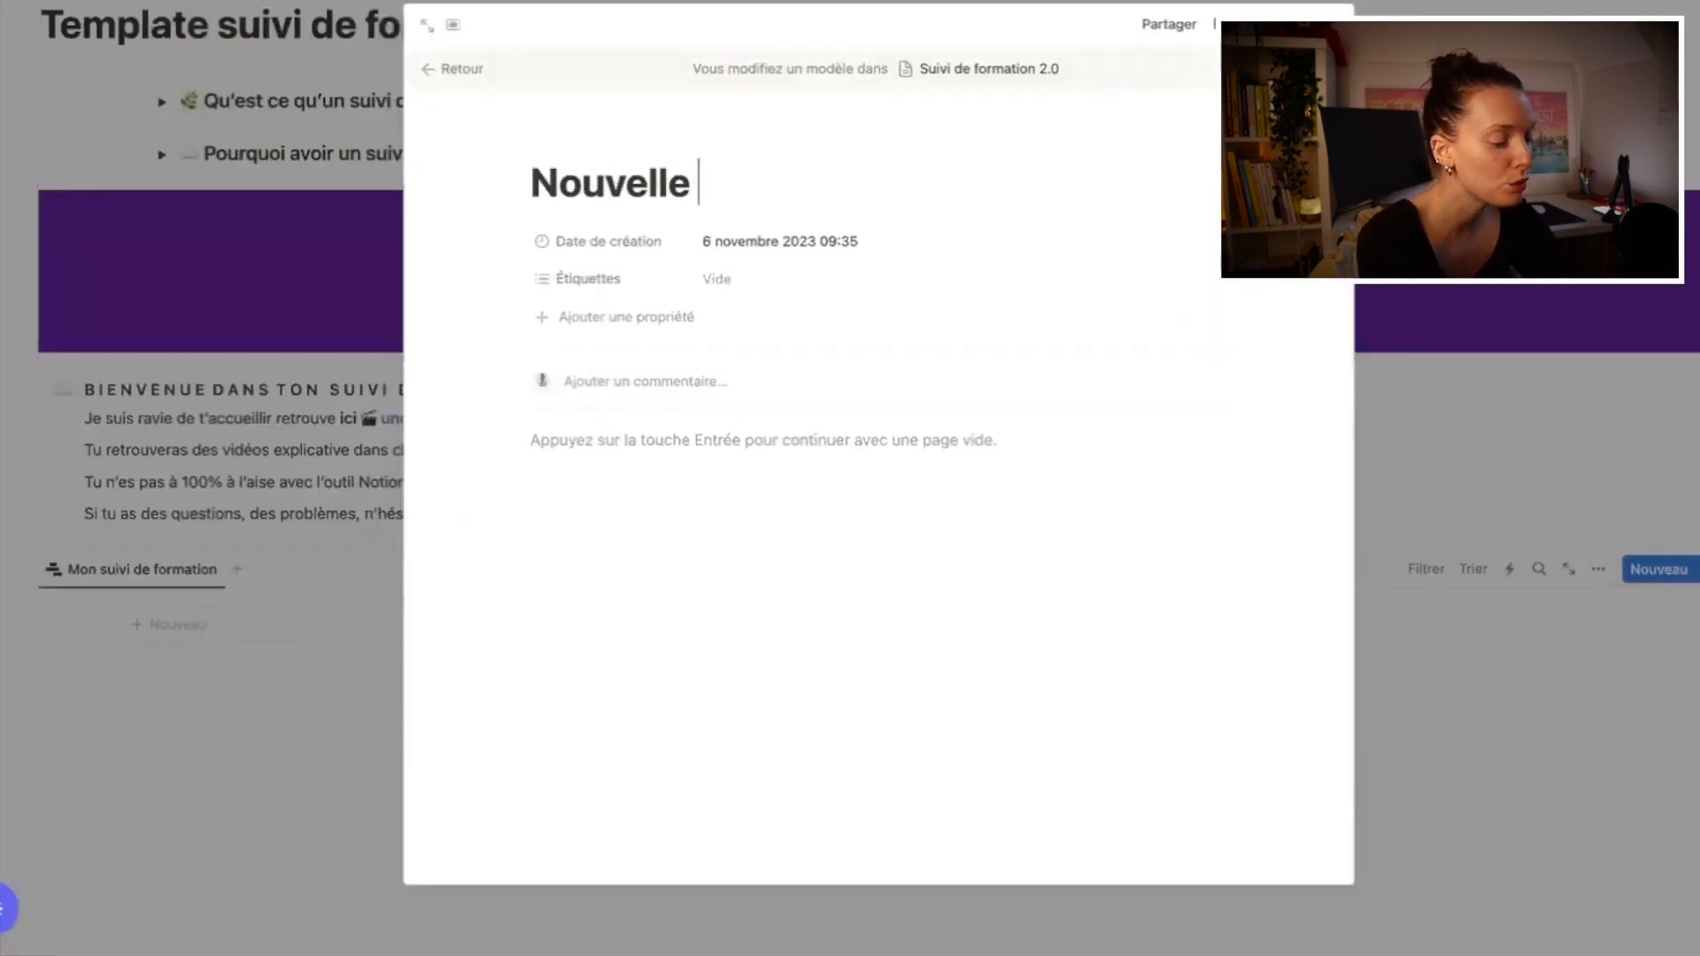
{"action": "type", "text": "partie"}
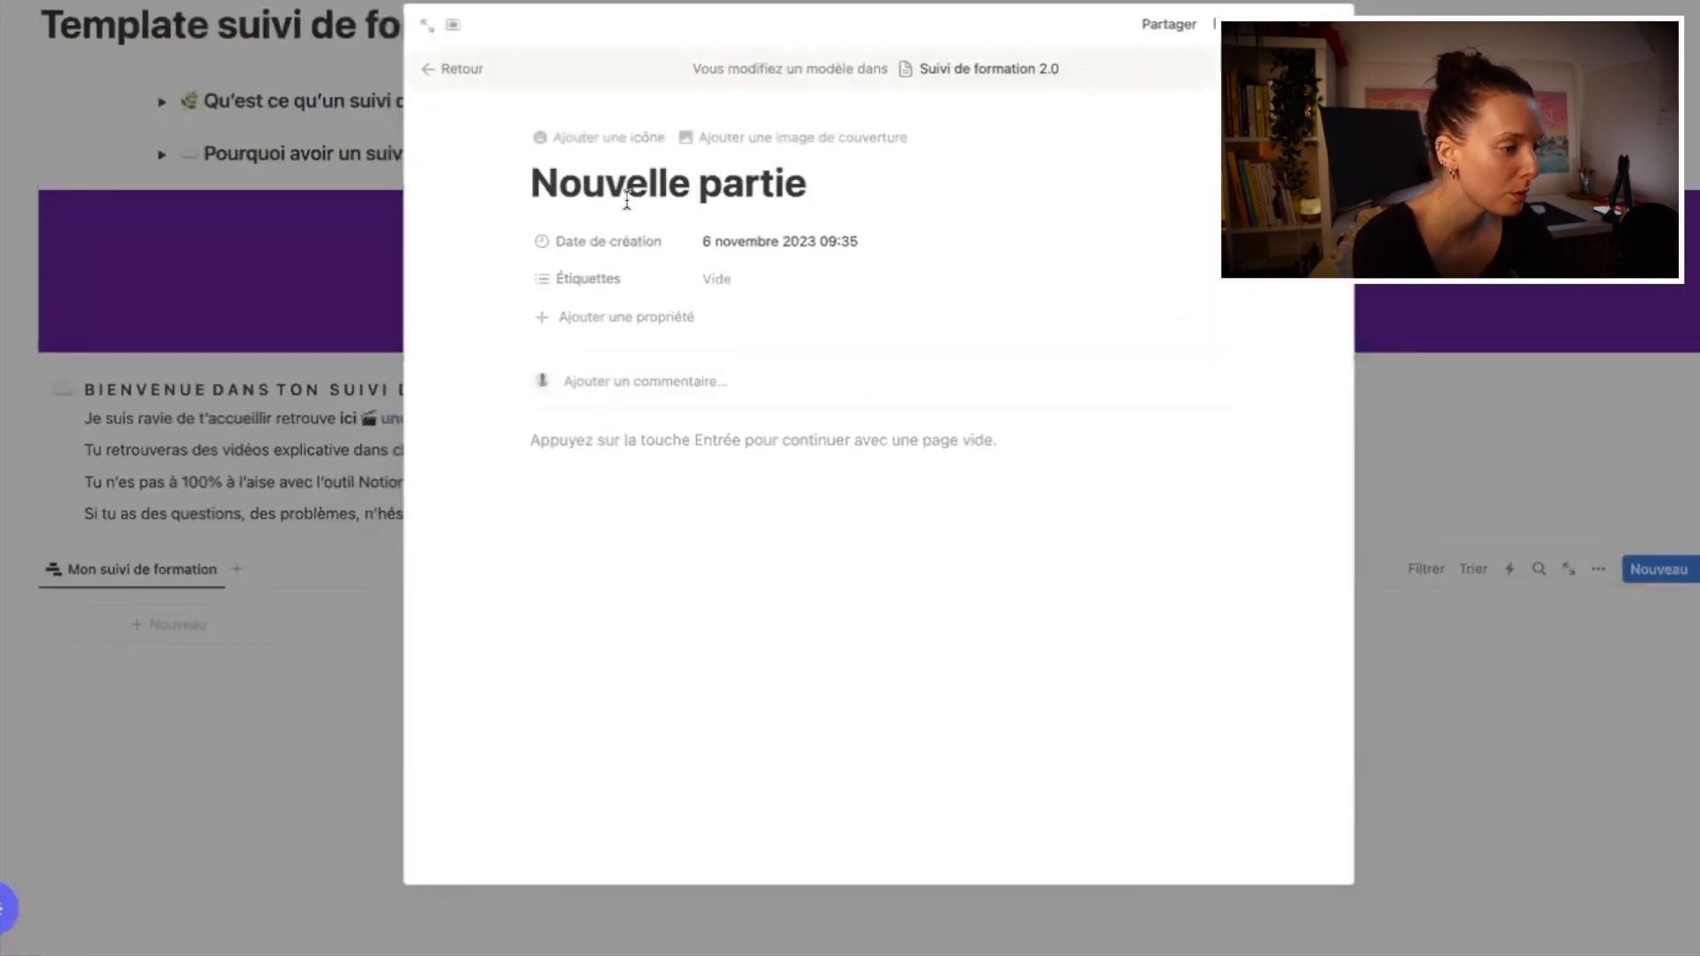
Step: Delete the "Date de création" and "Étiquettes" properties from the Nouvelle partie template
{"action": "left_click", "coordinate": [518, 241]}
{"action": "left_click", "coordinate": [667, 404]}
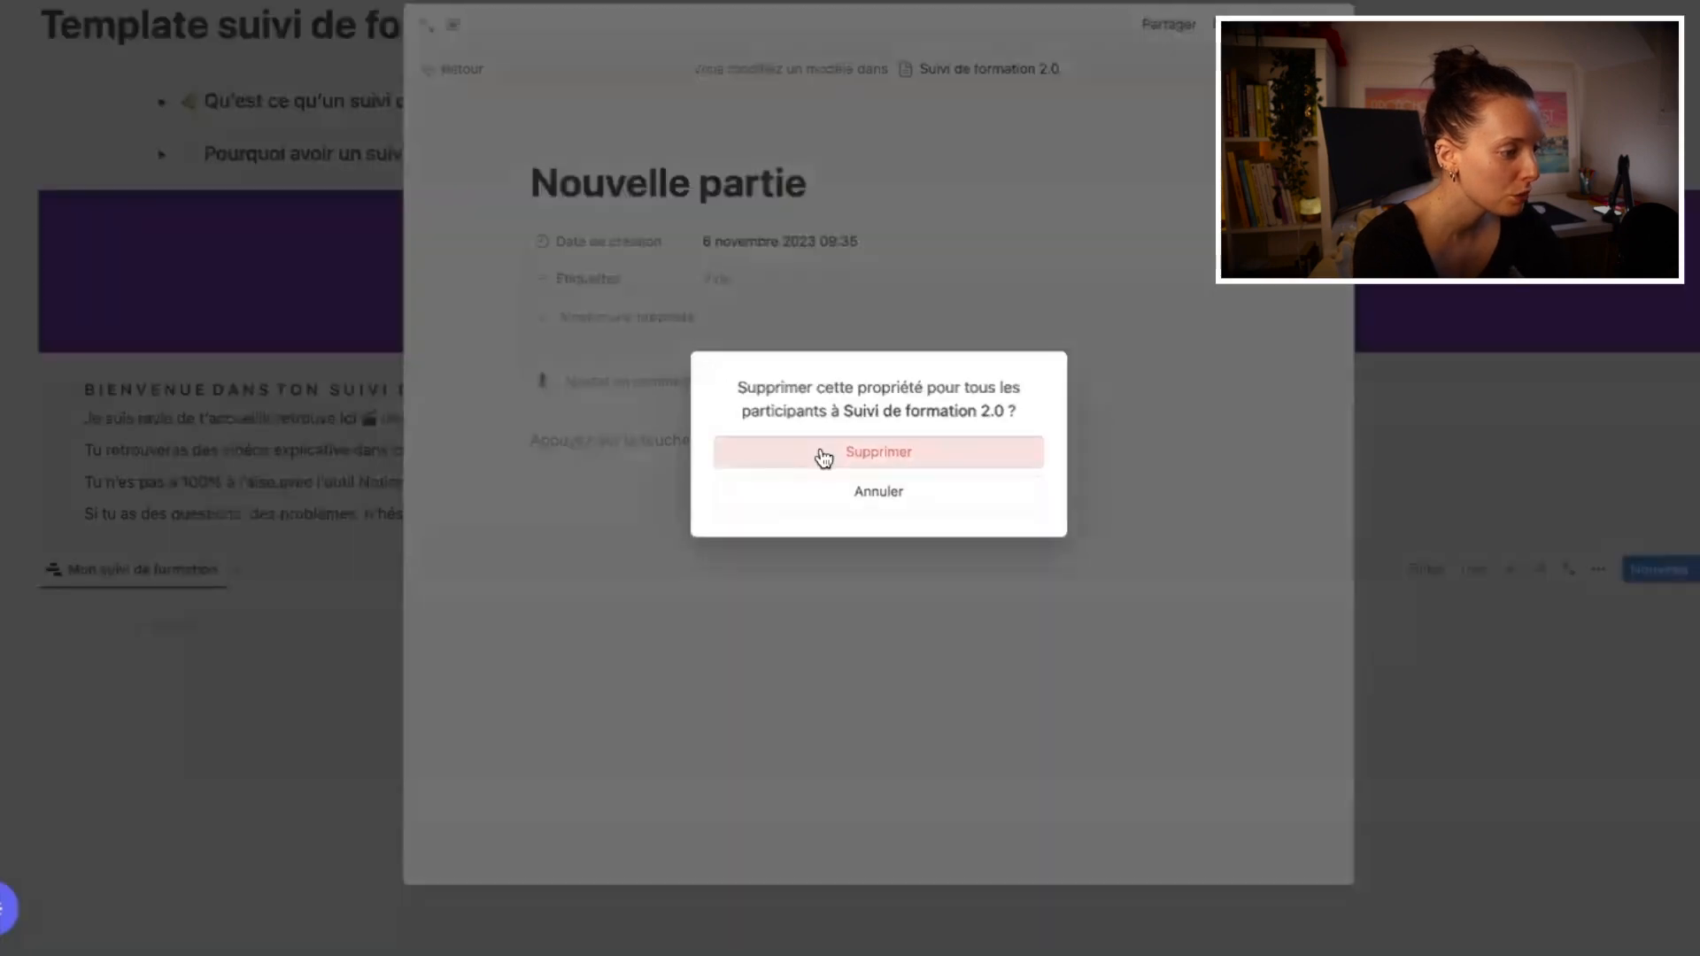
{"action": "left_click", "coordinate": [774, 450]}
{"action": "left_click", "coordinate": [513, 243]}
{"action": "left_click", "coordinate": [585, 403]}
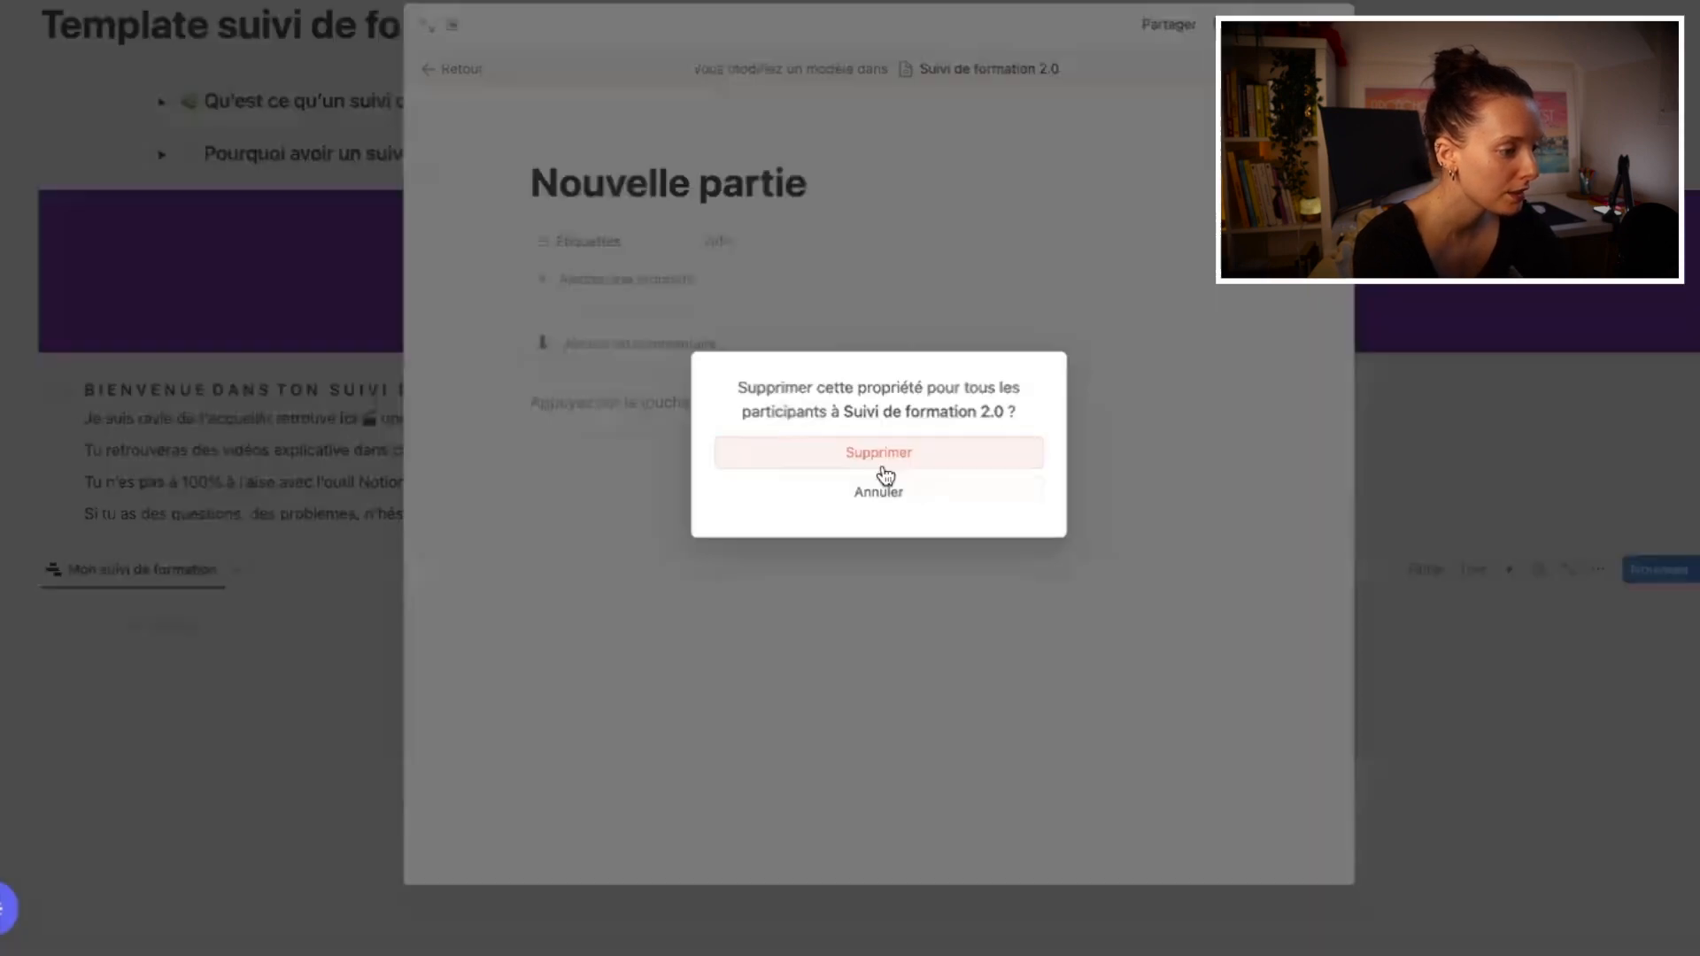
{"action": "left_click", "coordinate": [868, 453]}
Step: Add a property of type État to the template and name it "Statut"
{"action": "left_click", "coordinate": [632, 254]}
{"action": "scroll", "coordinate": [618, 523], "scroll_direction": "down", "scroll_amount": 1}
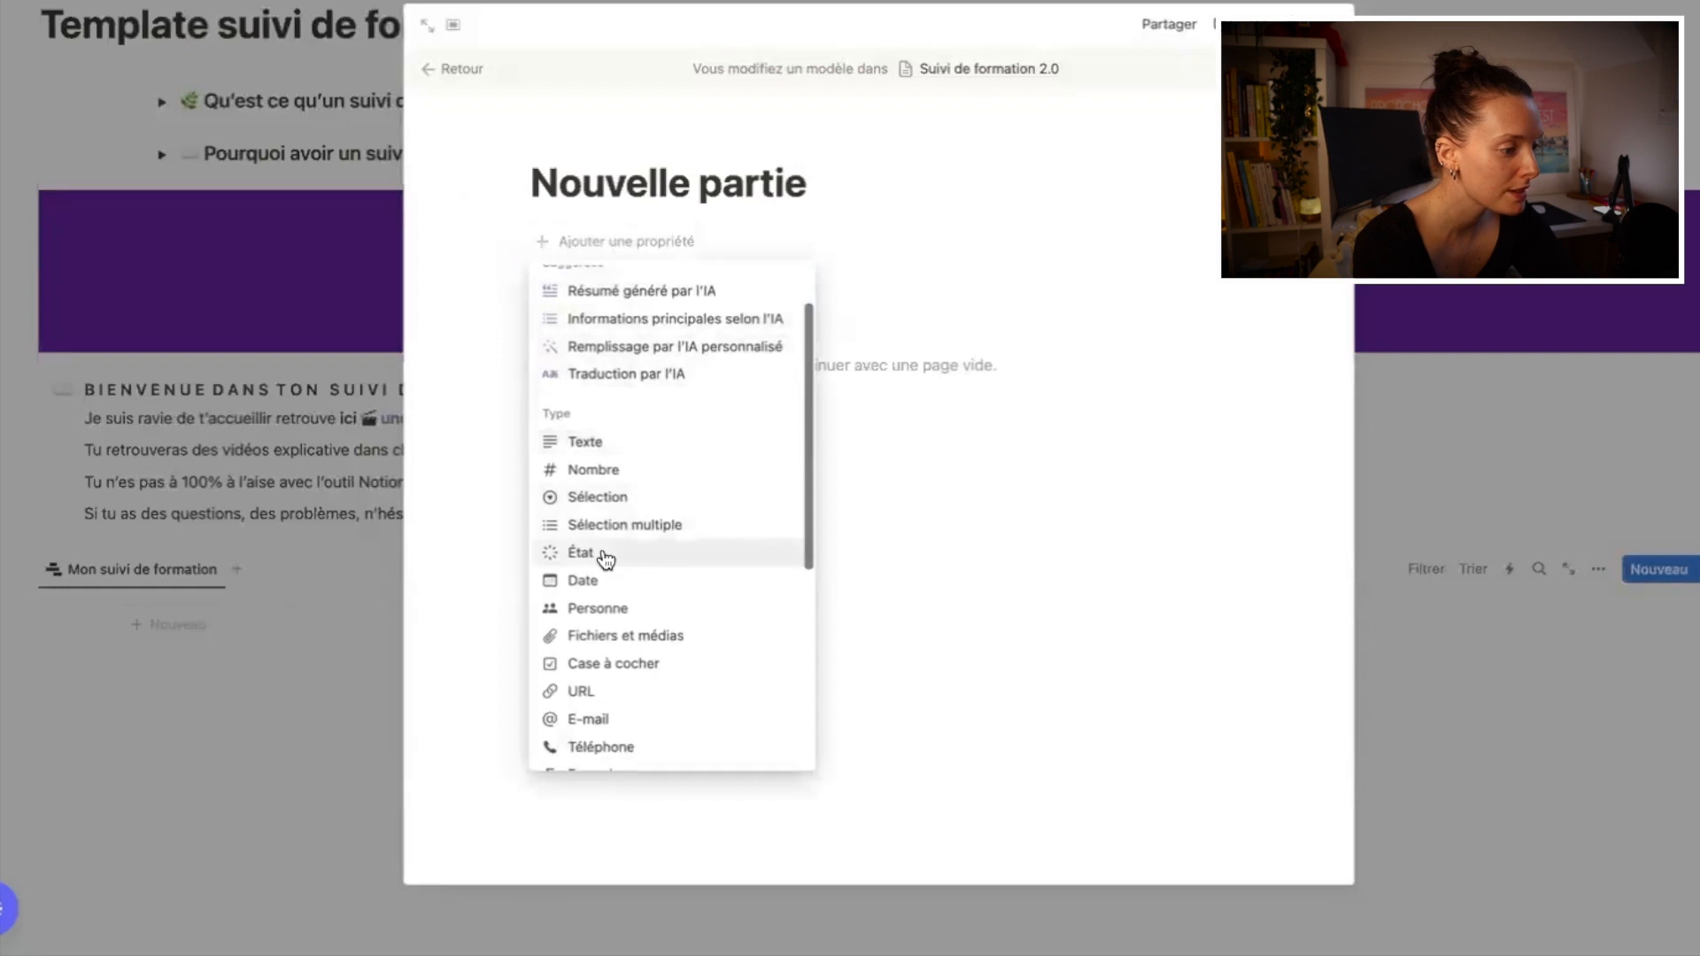
{"action": "left_click", "coordinate": [608, 558]}
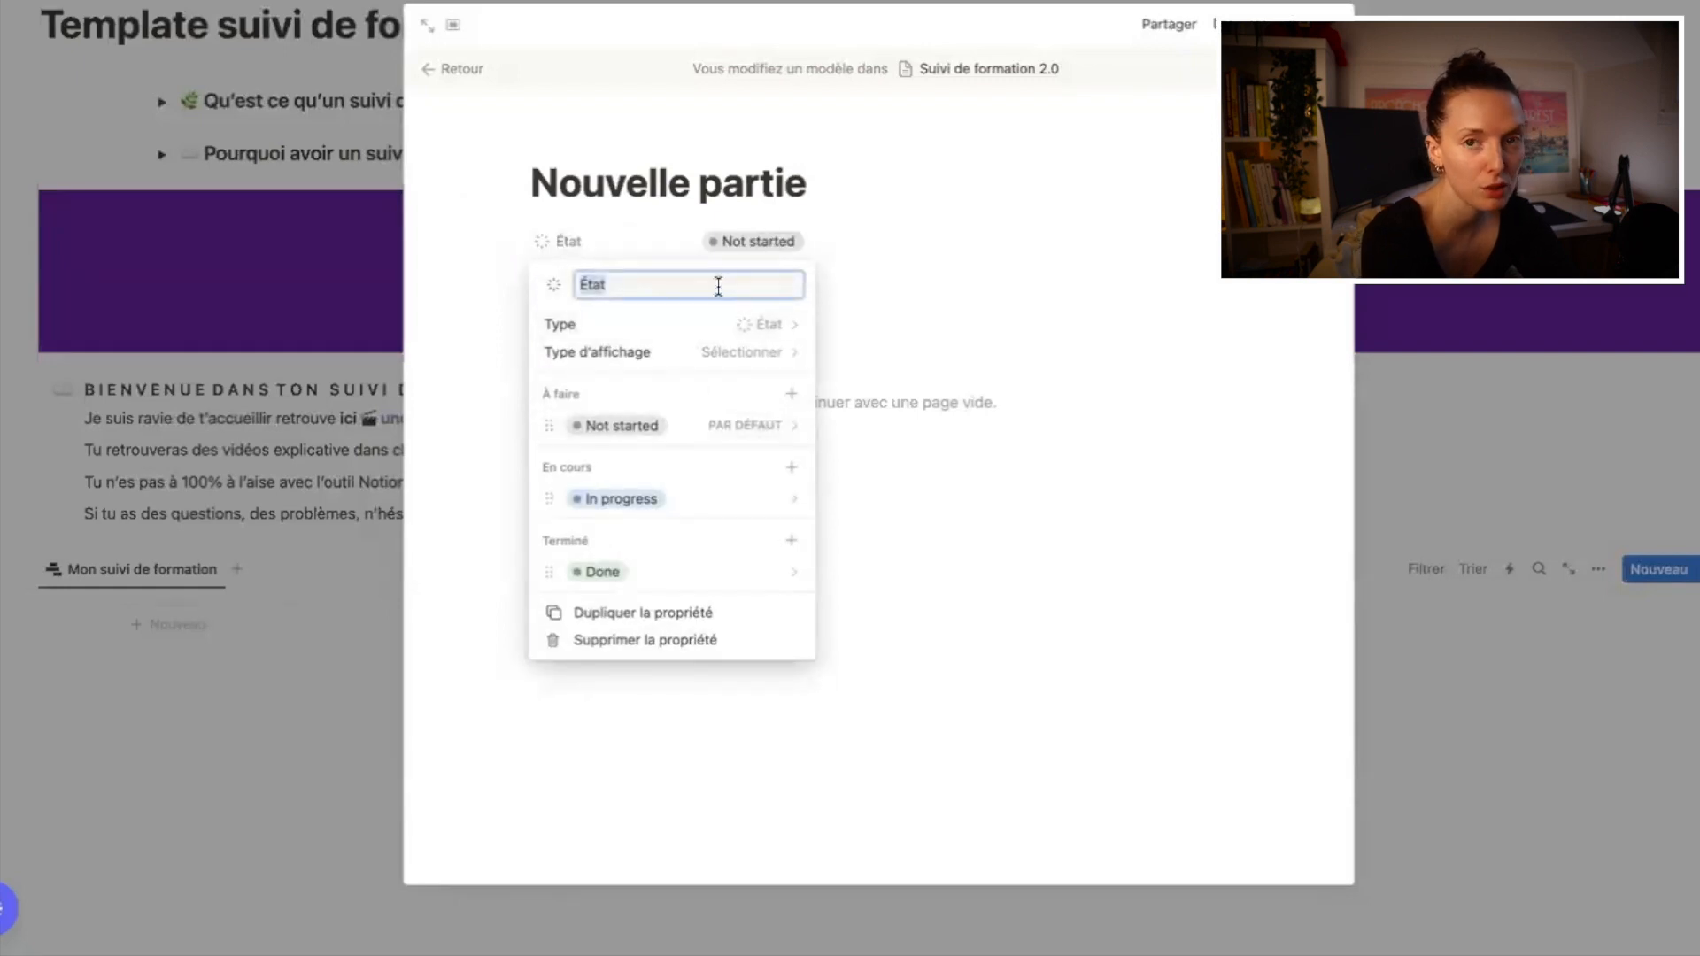
{"action": "type", "text": "Sta"}
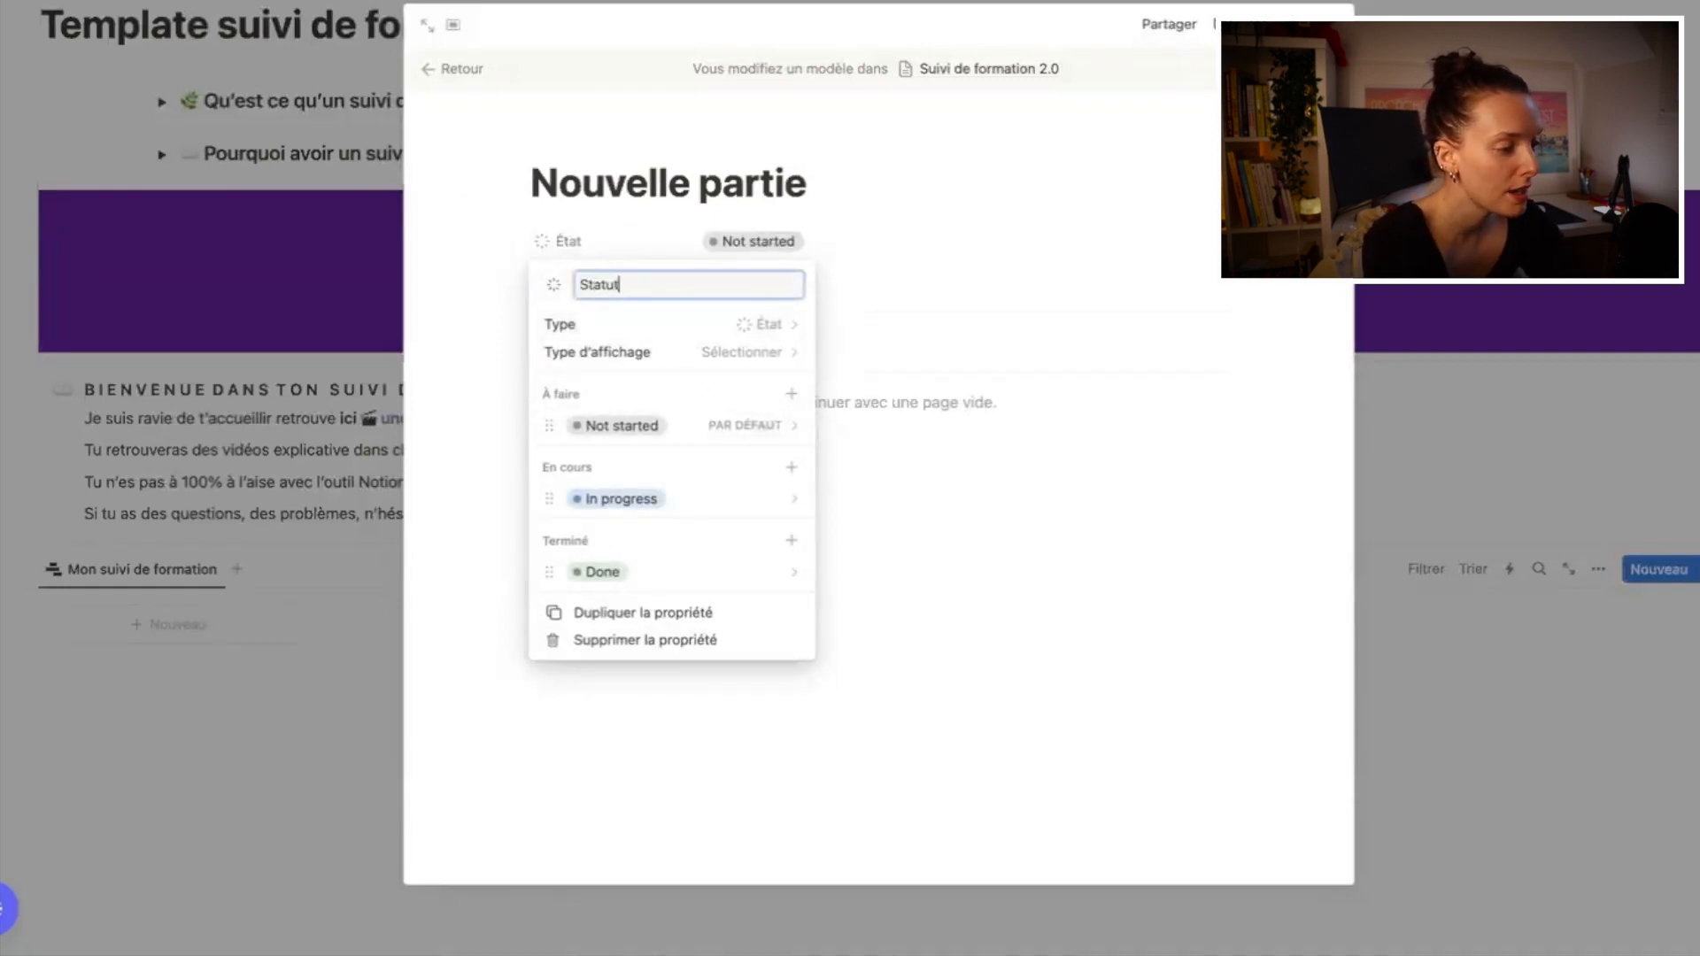
Step: Rename the Statut property's "Not started" option as "Pas commencé" and colour it Rose
{"action": "left_click", "coordinate": [721, 428]}
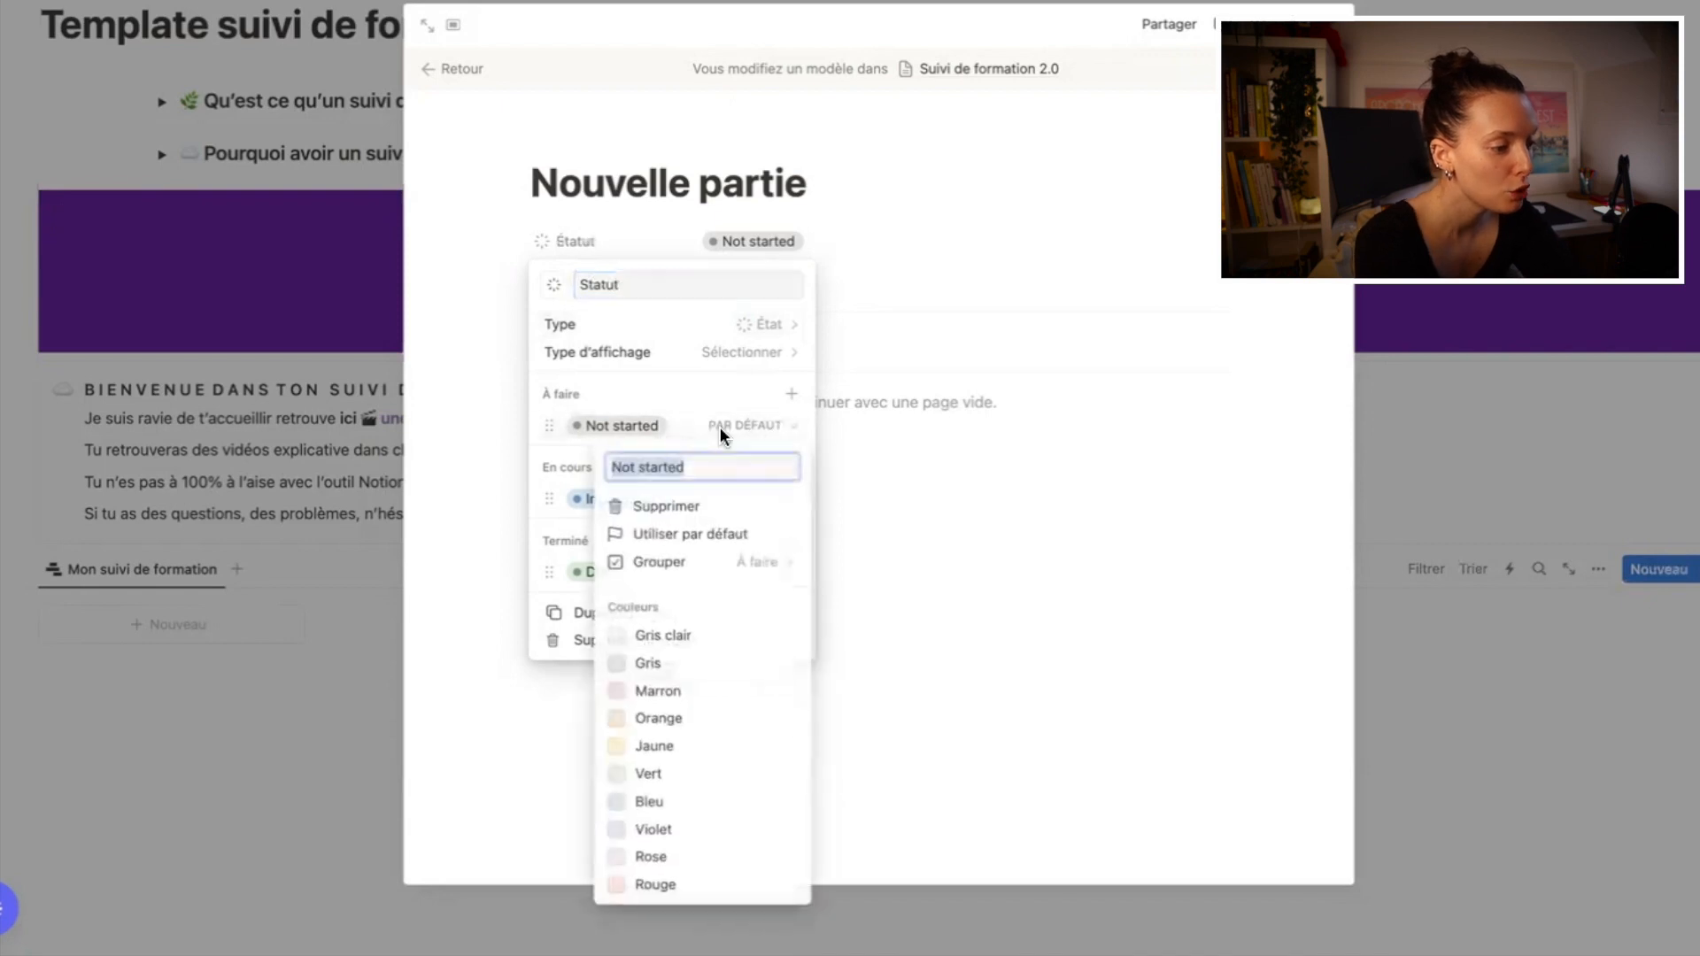
{"action": "type", "text": "Pas commence"}
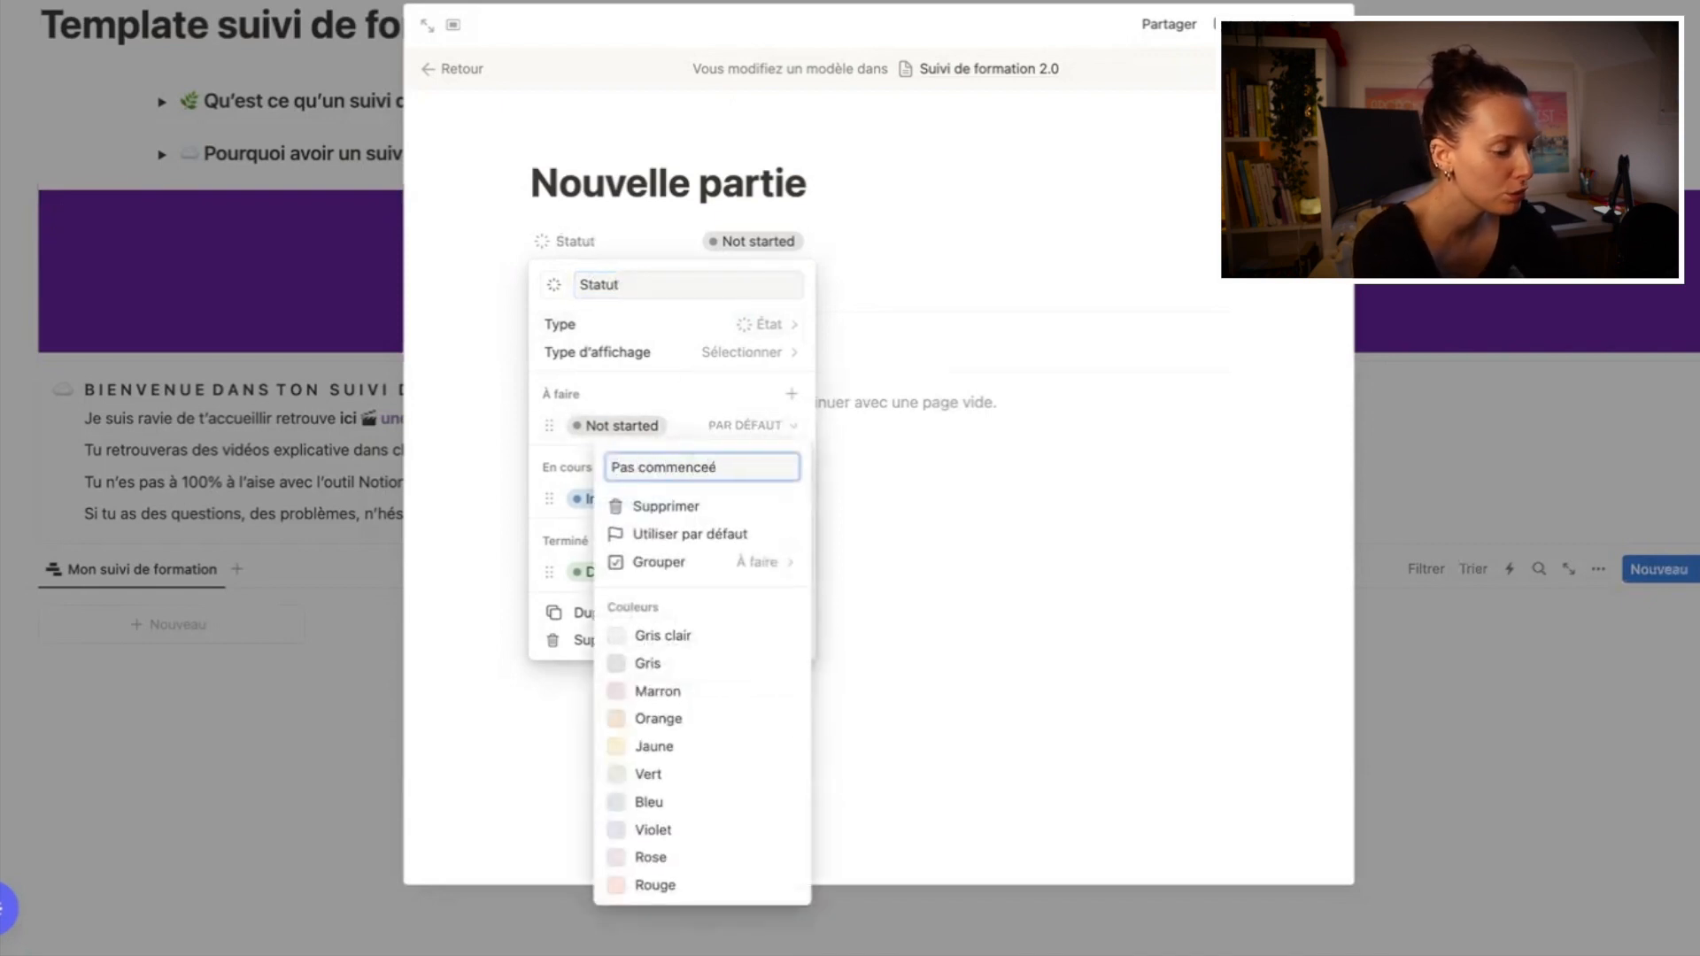
{"action": "left_click", "coordinate": [677, 860]}
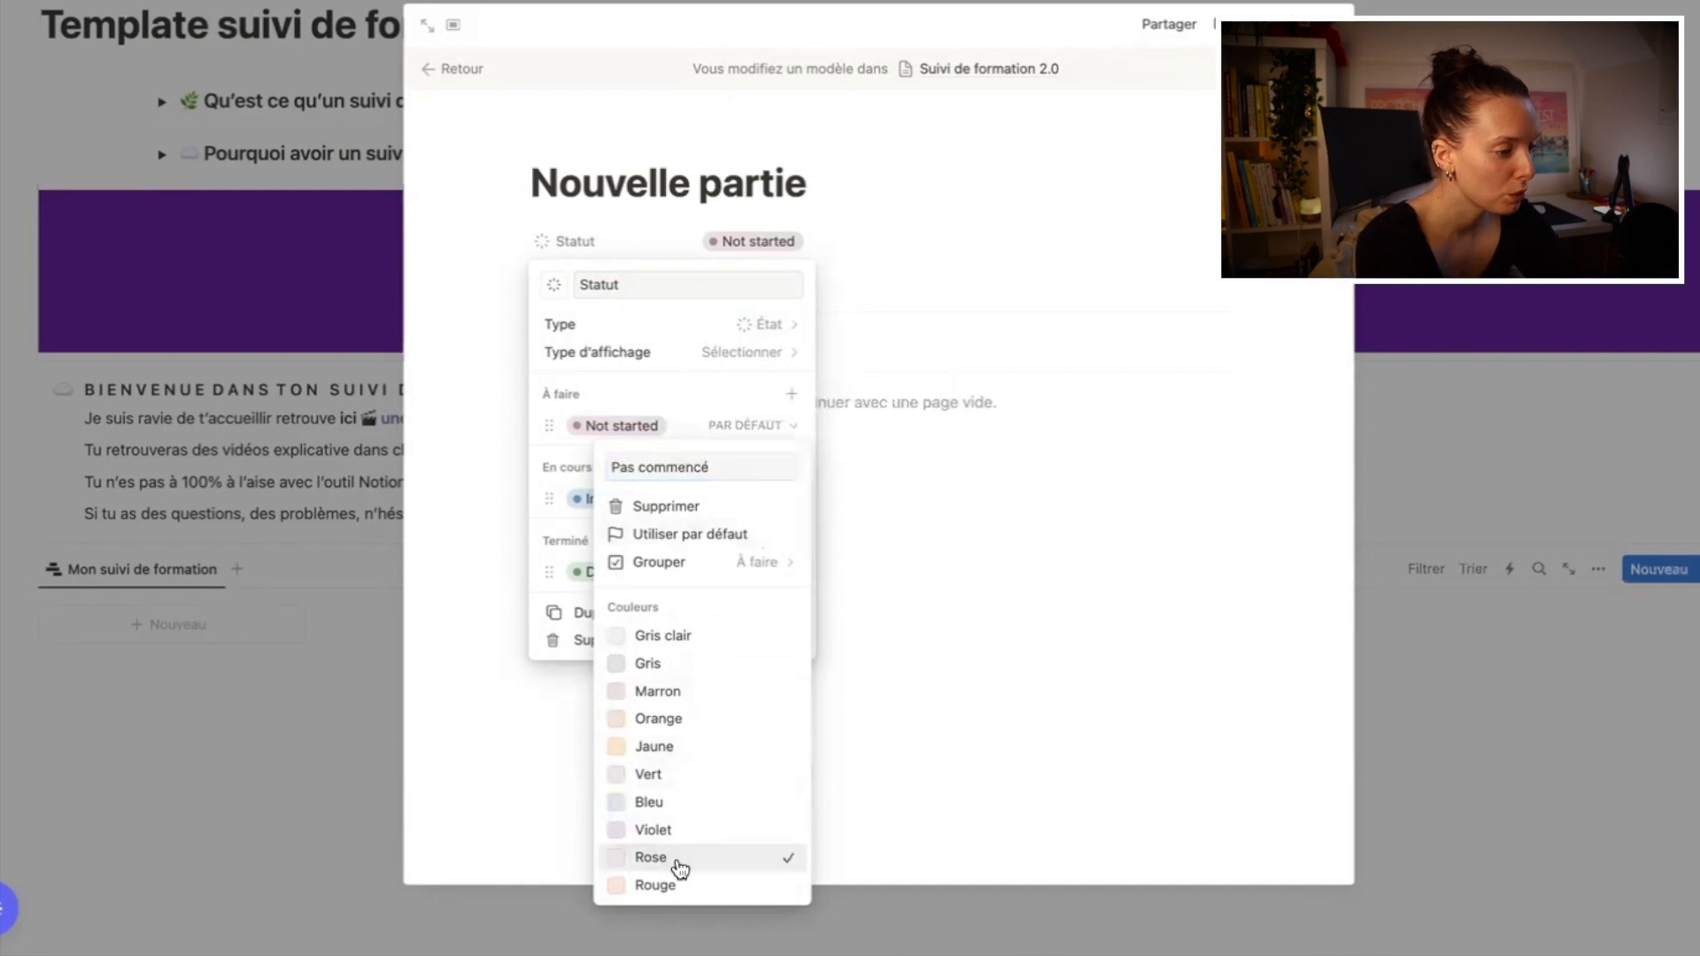
{"action": "left_click", "coordinate": [884, 720]}
Step: Rename the "In progress" option as "En cours" and colour it Jaune
{"action": "left_click", "coordinate": [742, 503]}
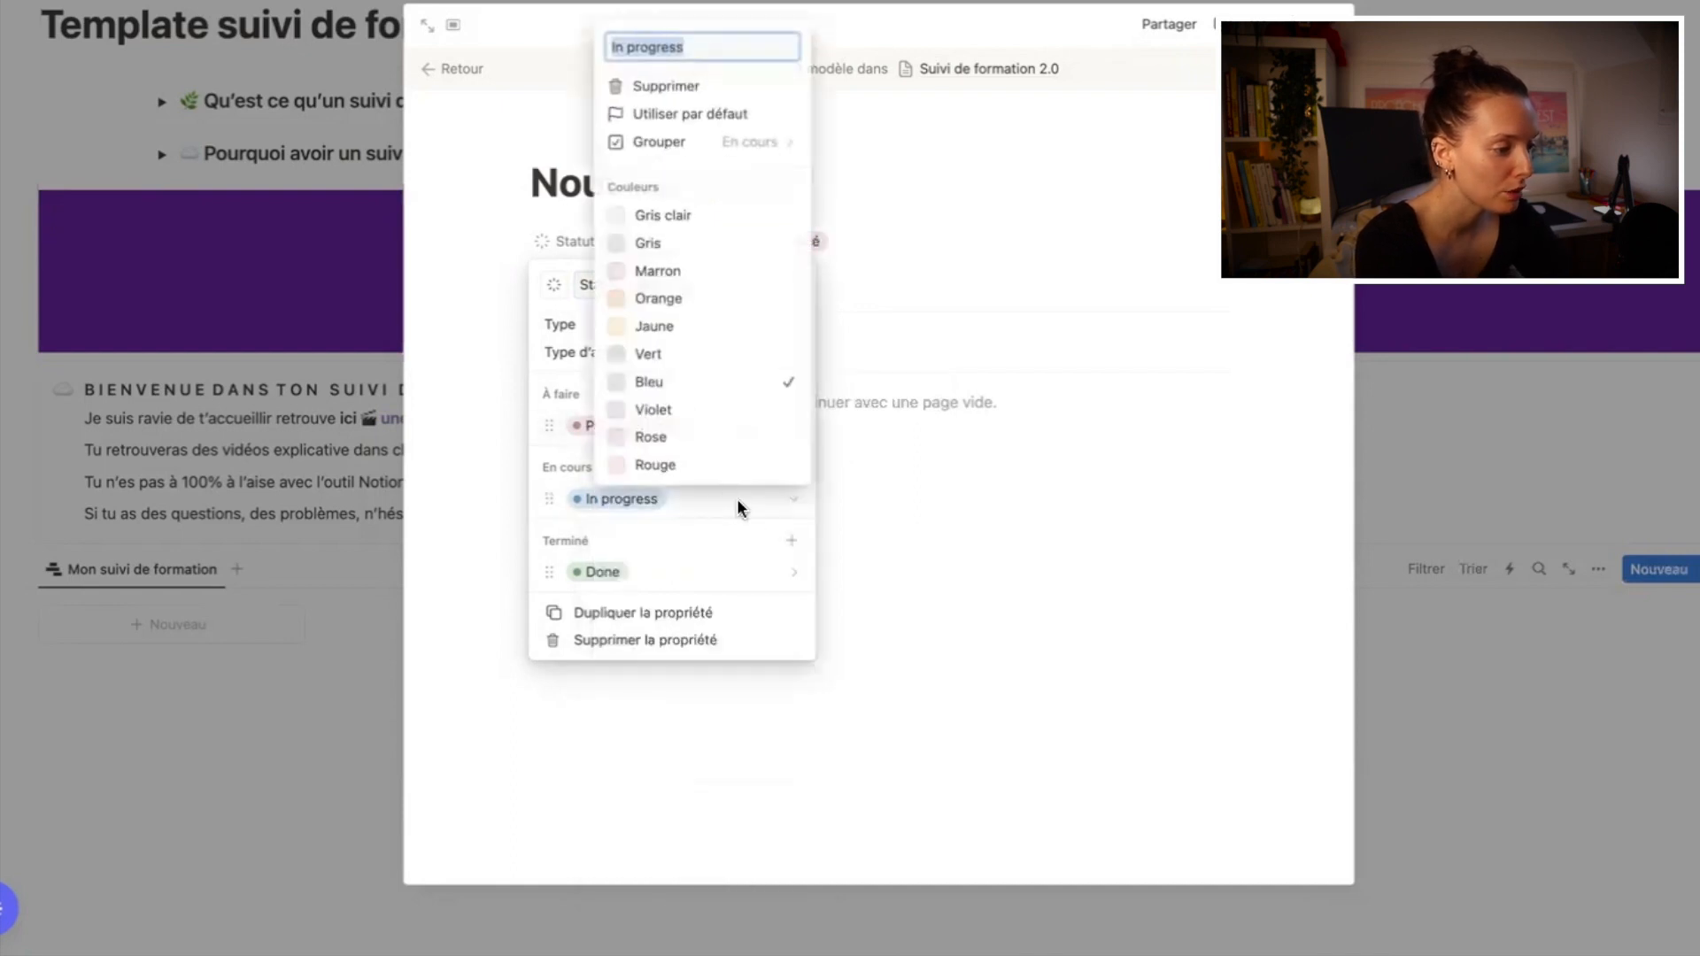
{"action": "type", "text": "En cours"}
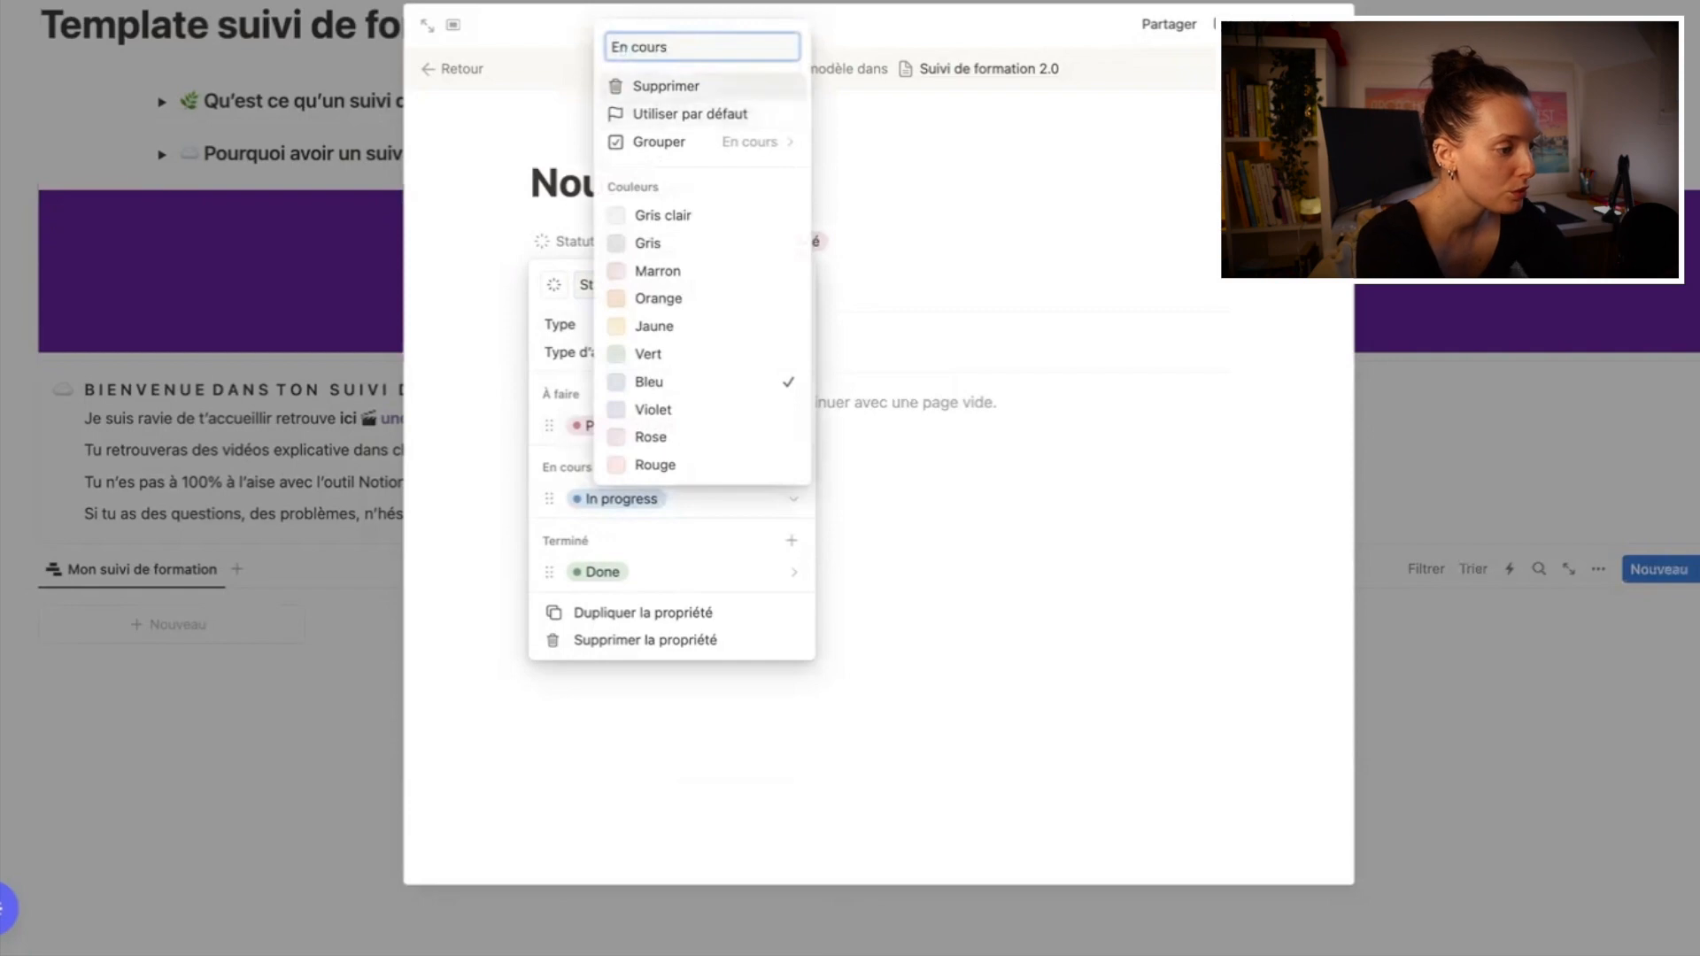
{"action": "left_click", "coordinate": [684, 327]}
{"action": "left_click", "coordinate": [669, 550]}
Step: Rename the "Done" option as "Terminé" and close the Statut property settings
{"action": "left_click", "coordinate": [667, 575]}
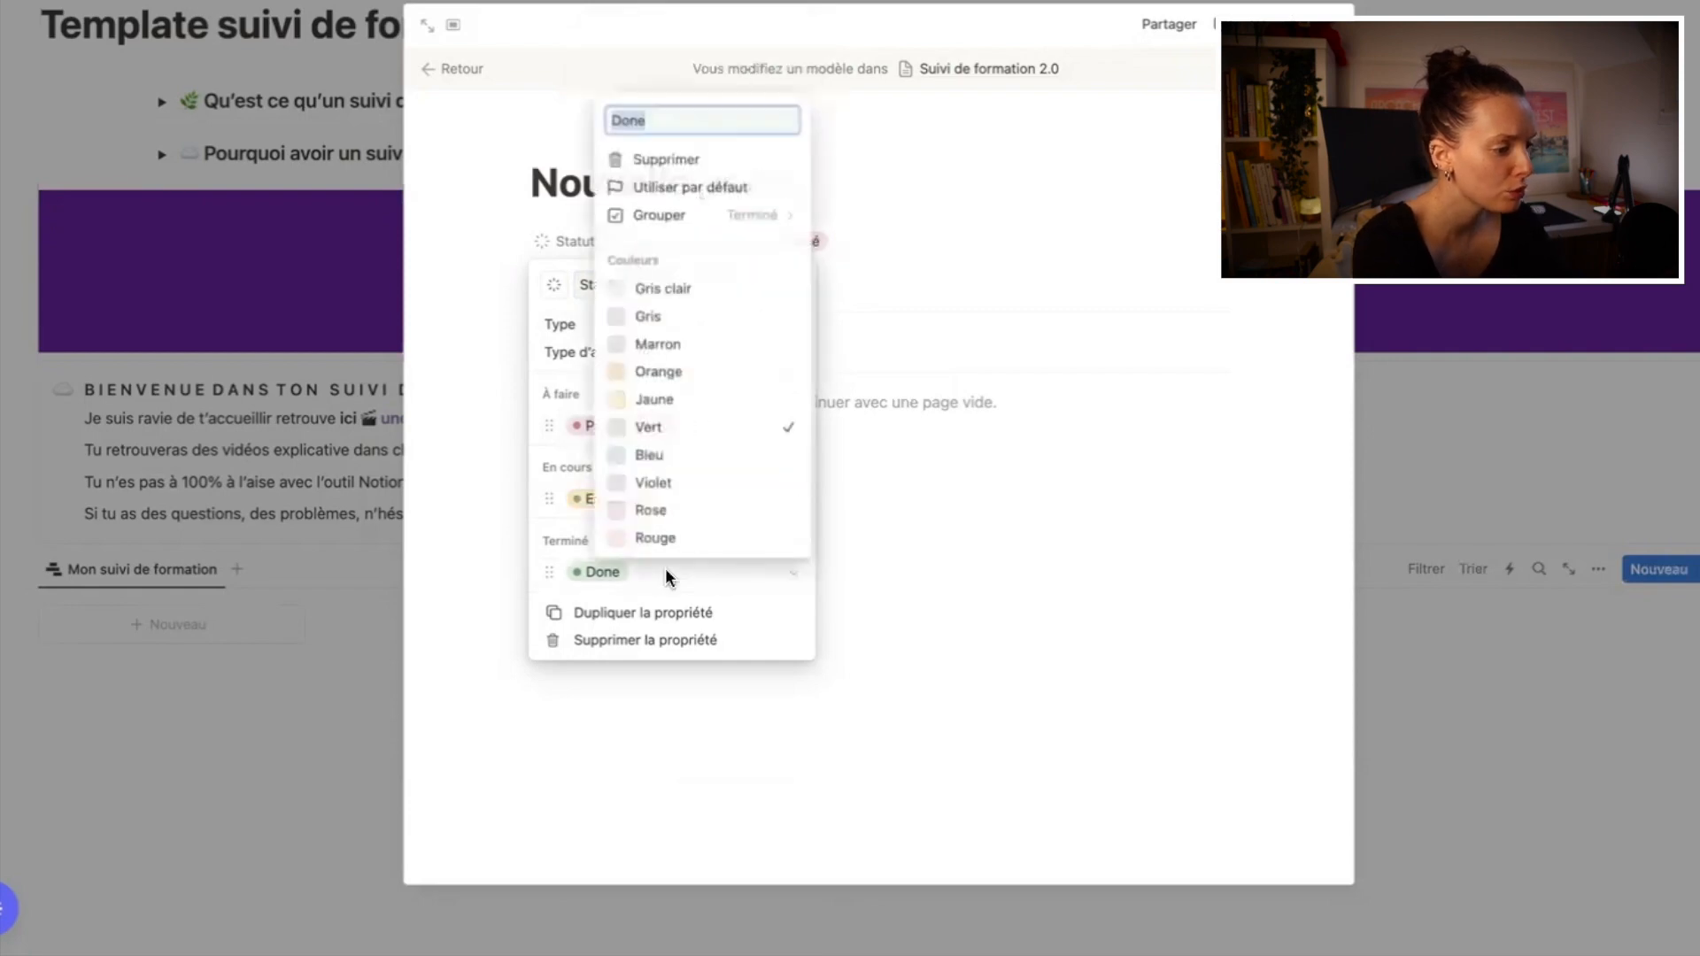
{"action": "type", "text": "Terminé"}
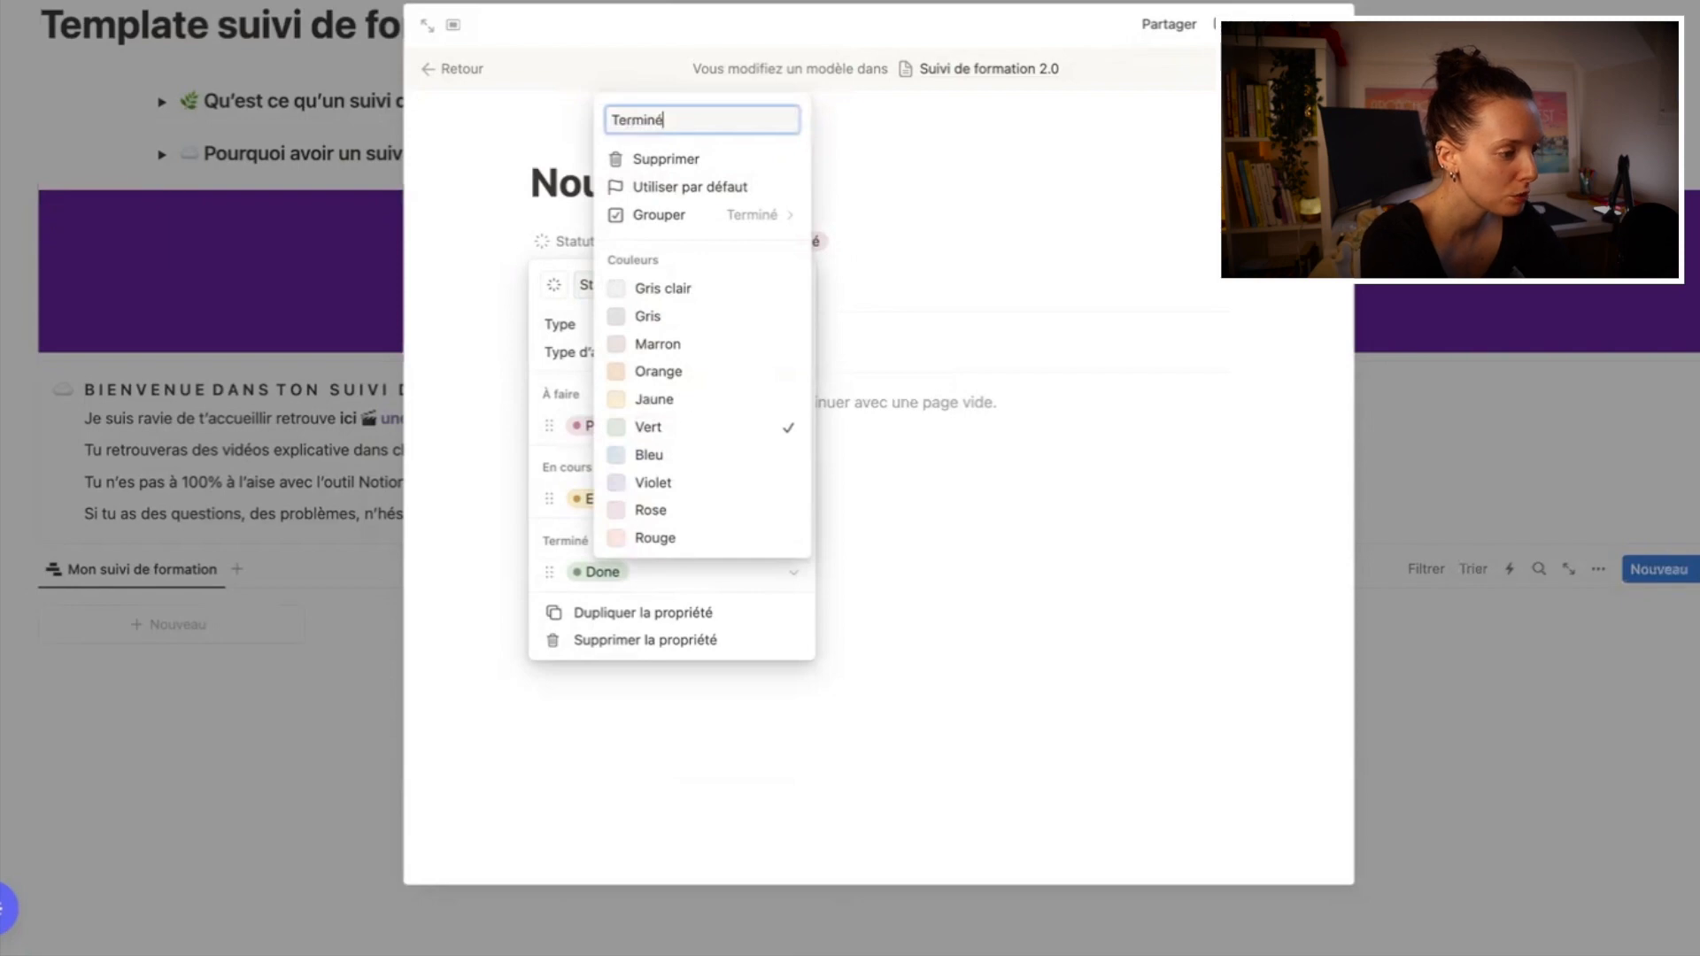
{"action": "key", "text": "Return"}
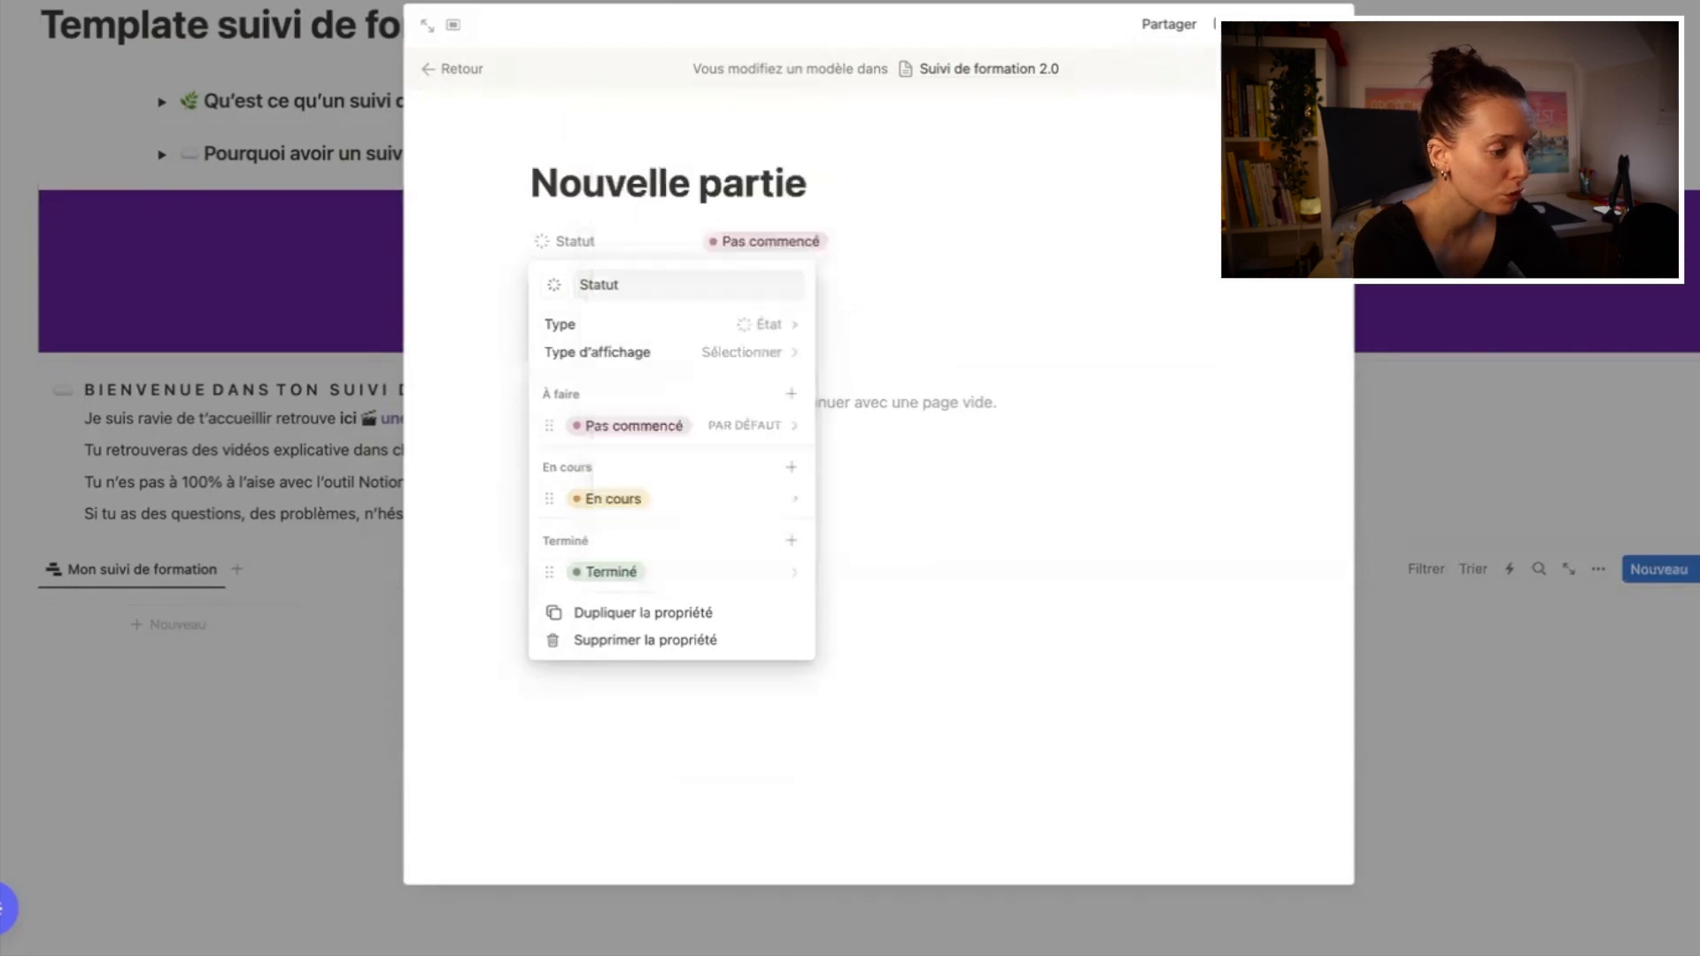
{"action": "left_click", "coordinate": [965, 760]}
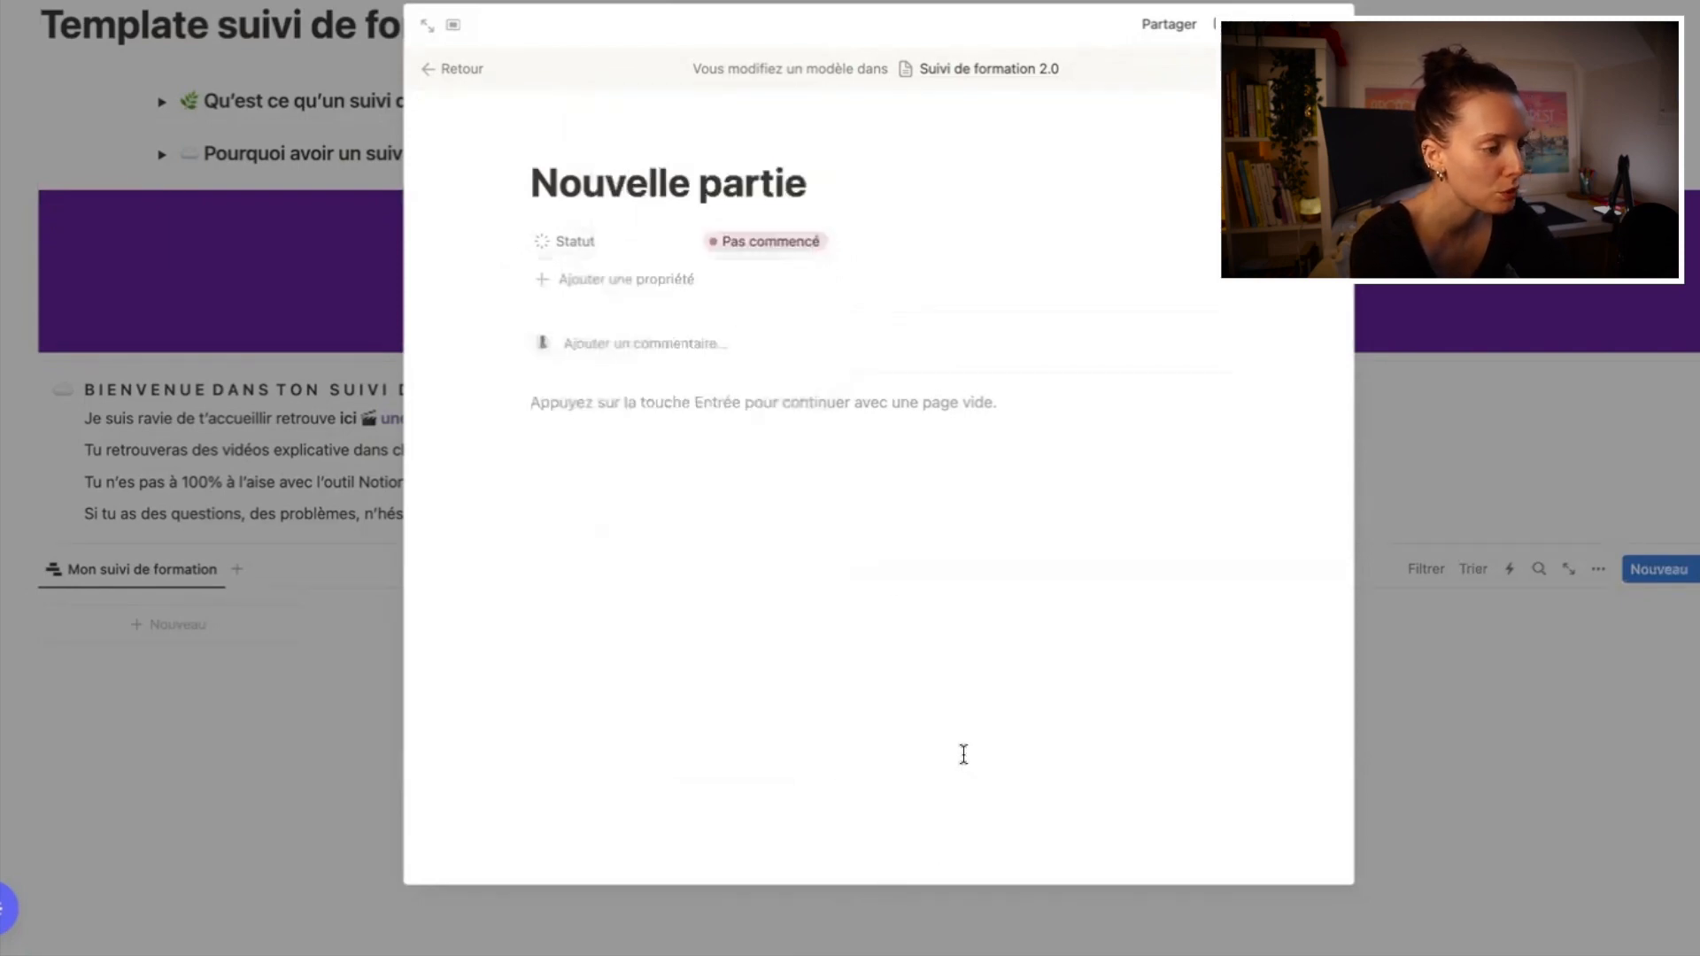
Step: Copy the "Les vidéos du module" banner from the existing training tracker's Introduction page and paste it into the template body
{"action": "left_click", "coordinate": [680, 523]}
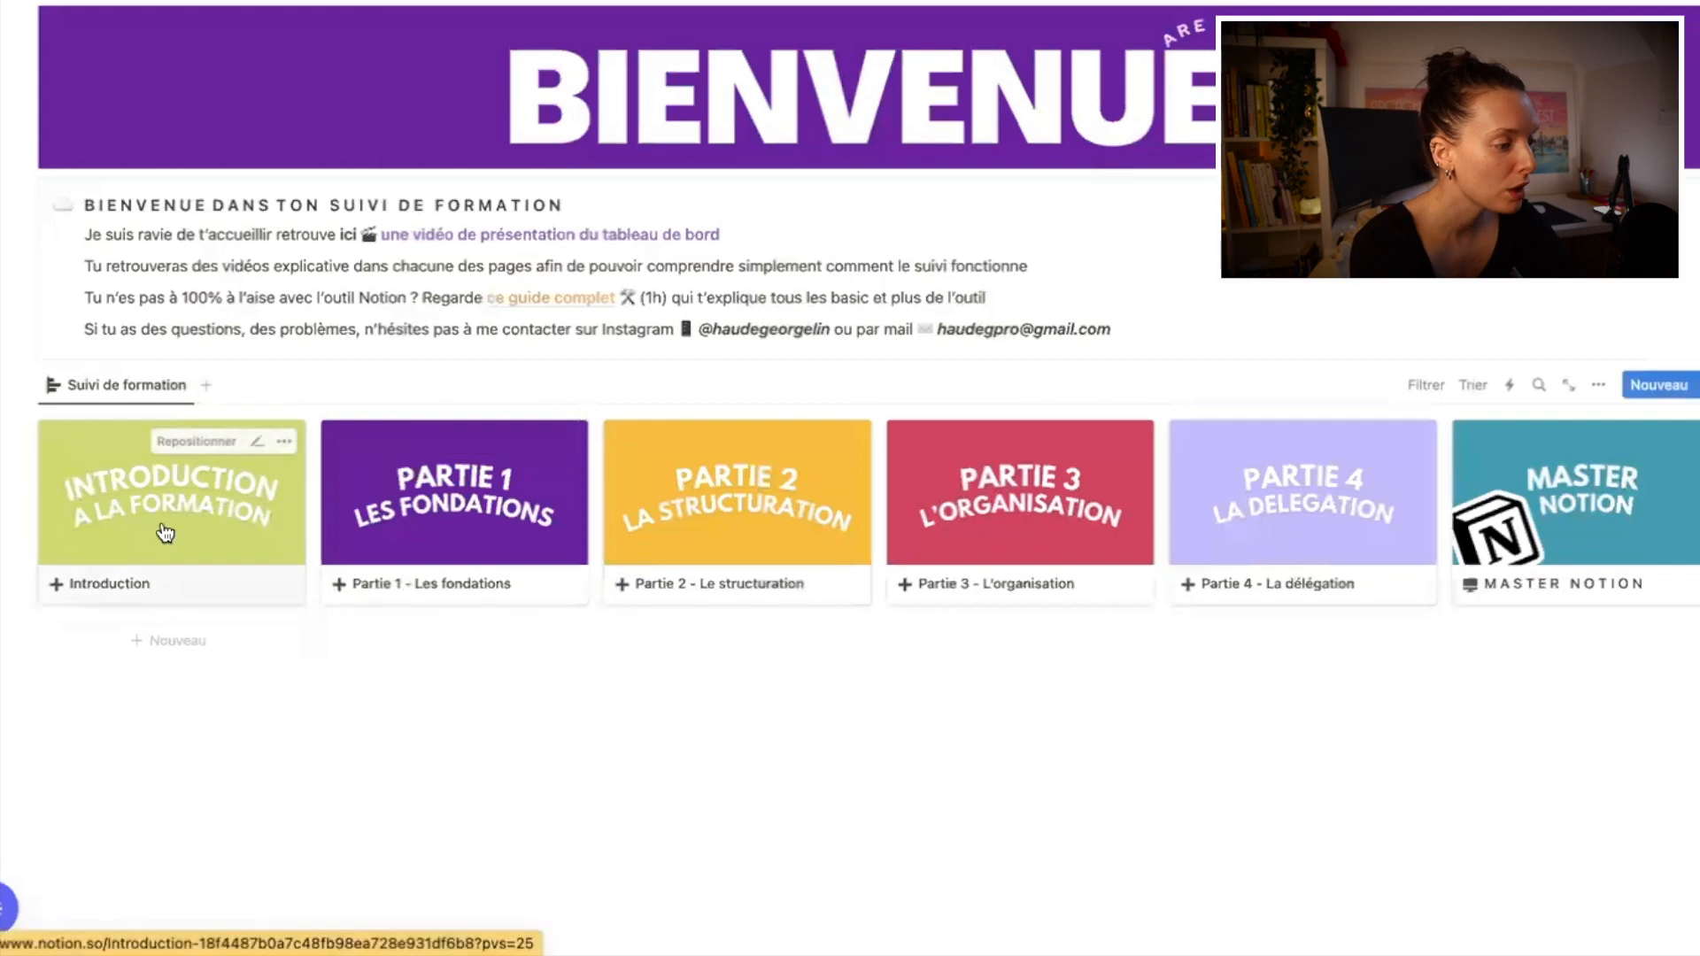
{"action": "left_click", "coordinate": [162, 520]}
{"action": "left_click", "coordinate": [671, 574]}
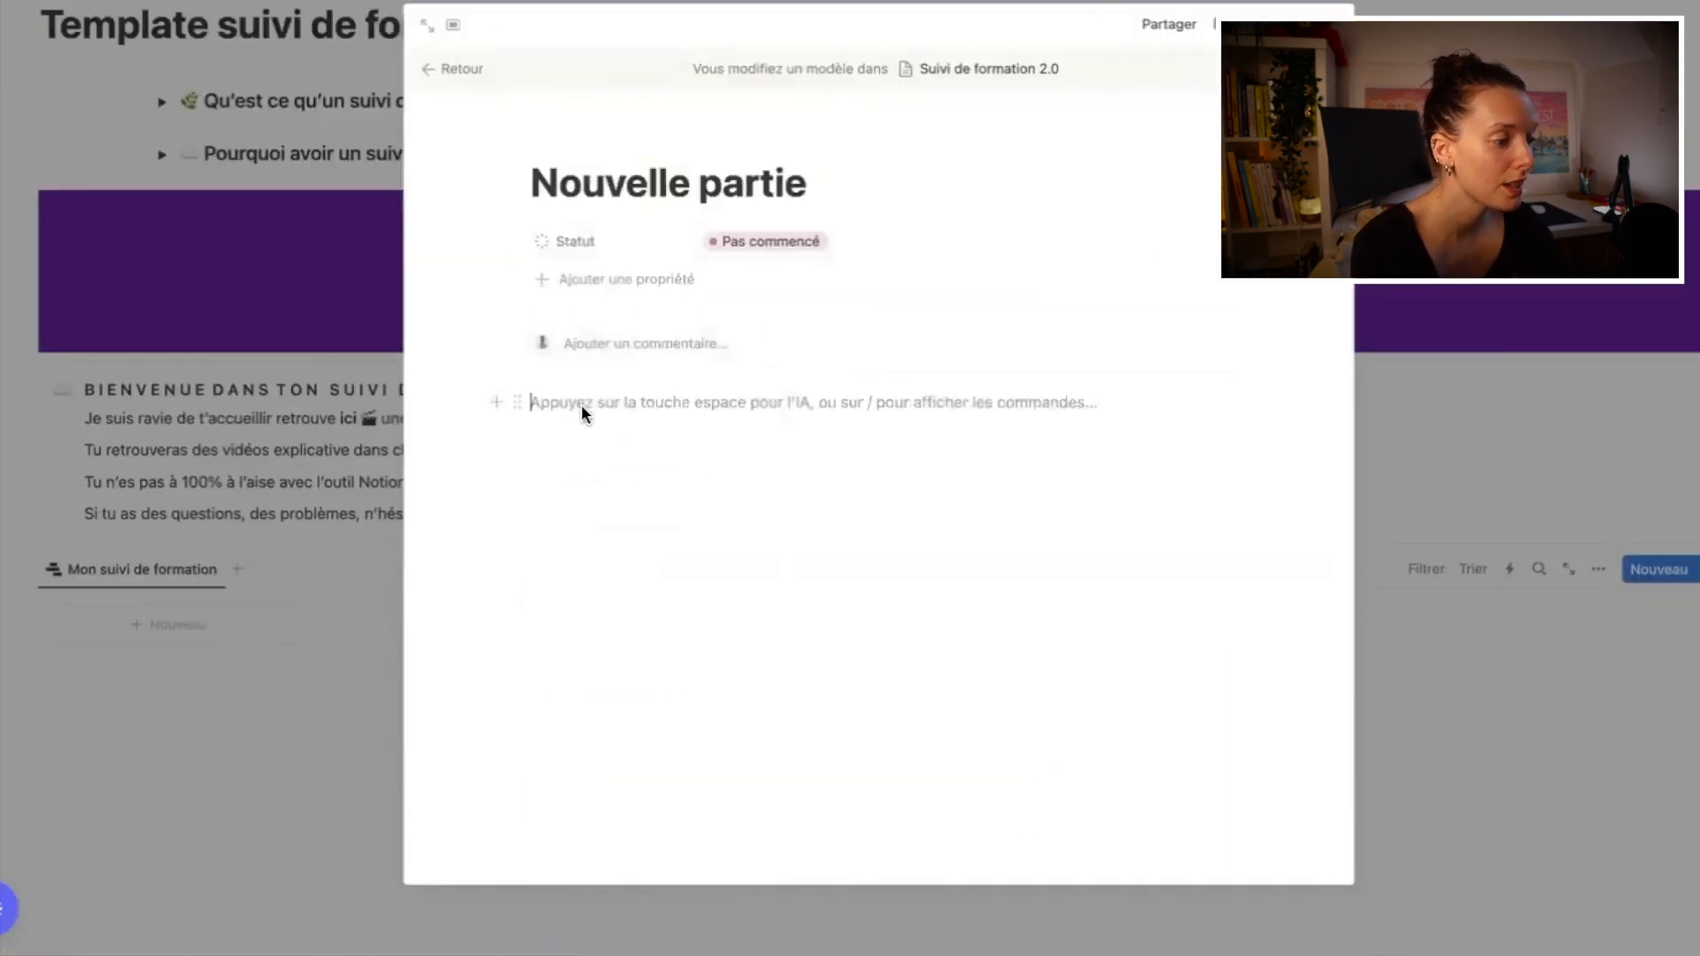
{"action": "key", "text": "ctrl+v"}
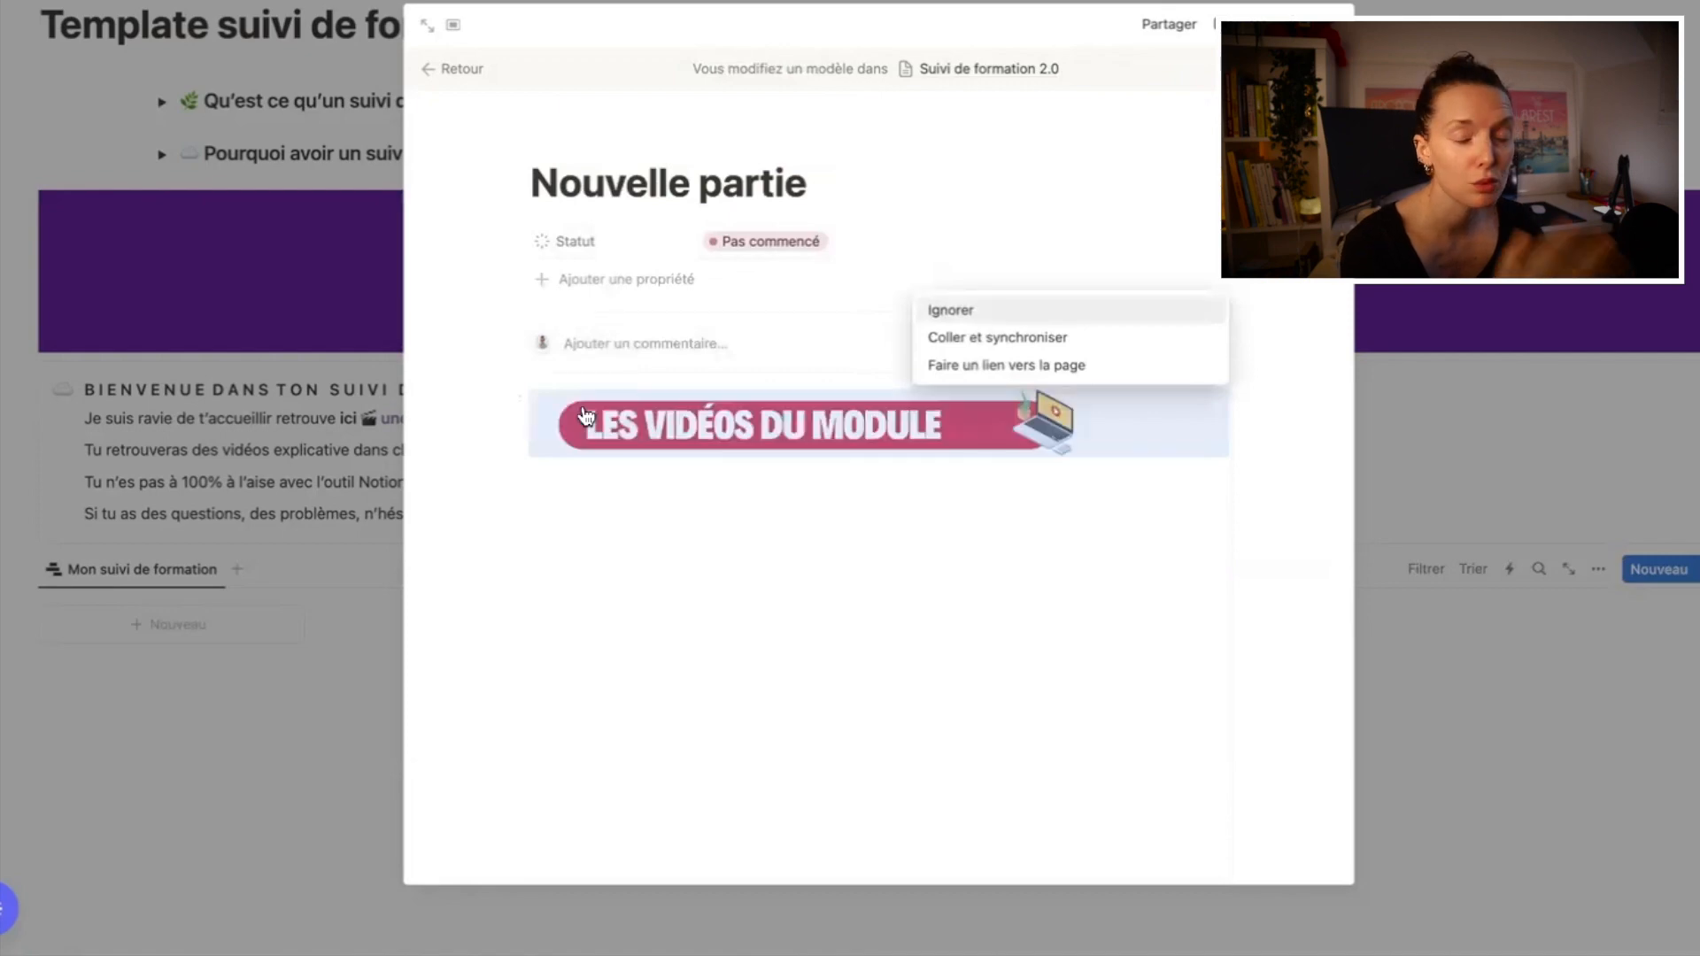
{"action": "left_click", "coordinate": [602, 498]}
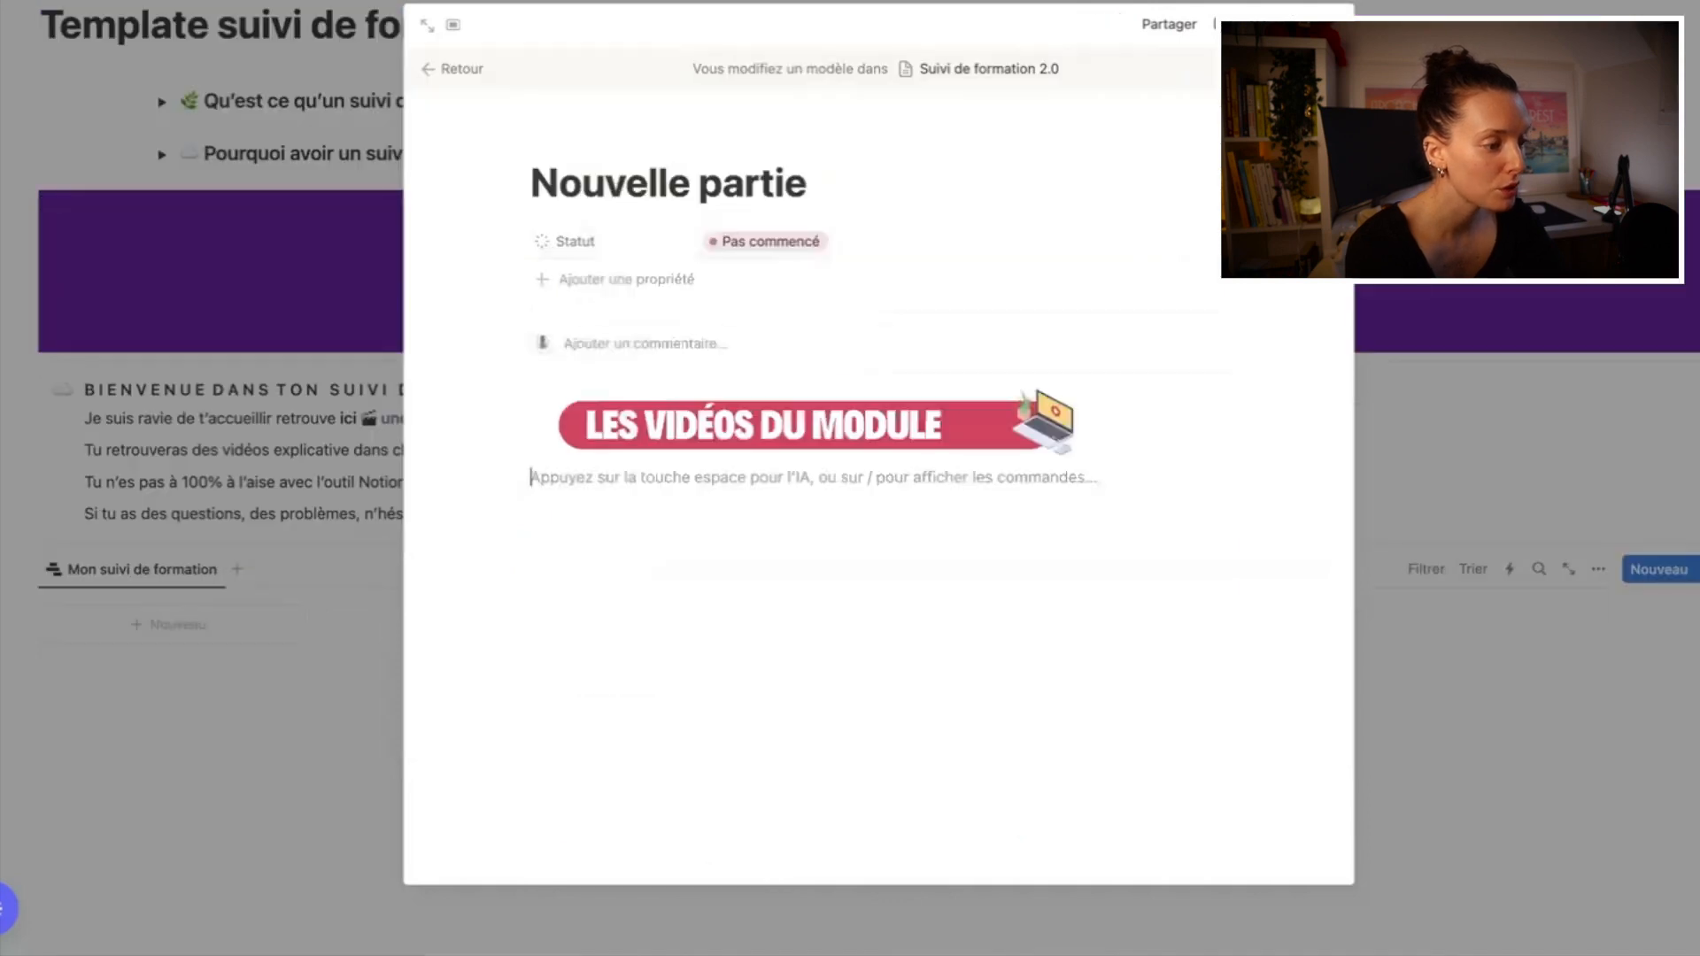
Step: Add a to-do list of three items, each containing "-", under the "Les vidéos du module" banner
{"action": "type", "text": "/check"}
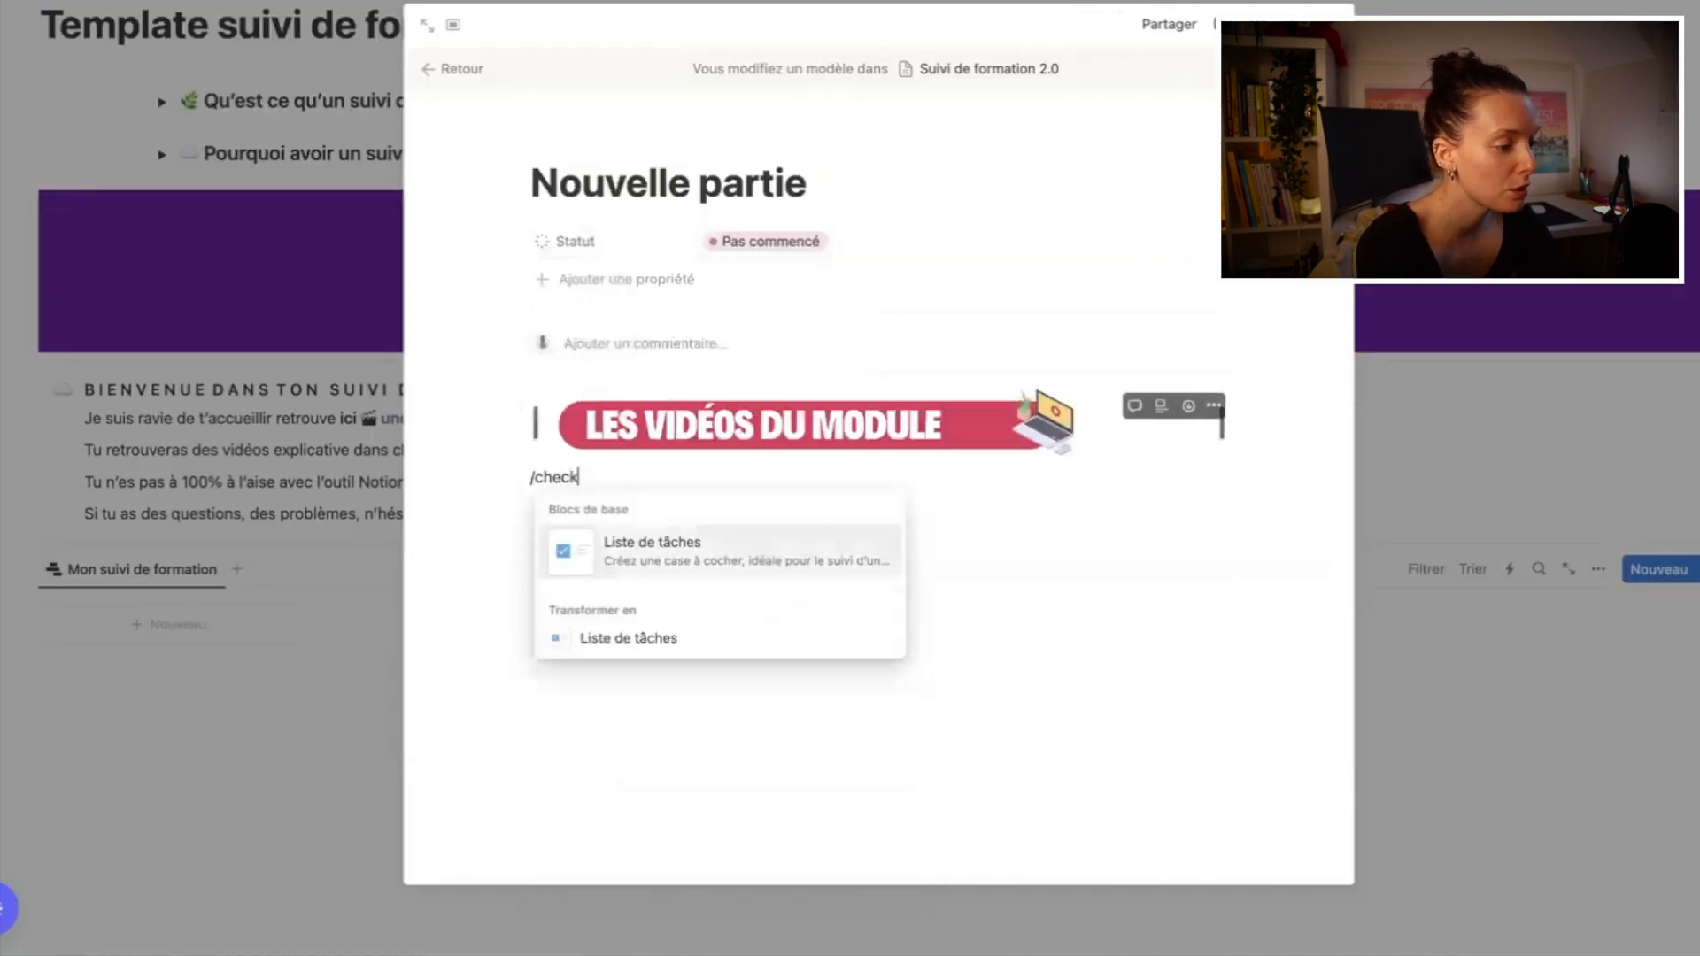
{"action": "key", "text": "Return"}
{"action": "type", "text": "_"}
{"action": "key", "text": "BackSpace"}
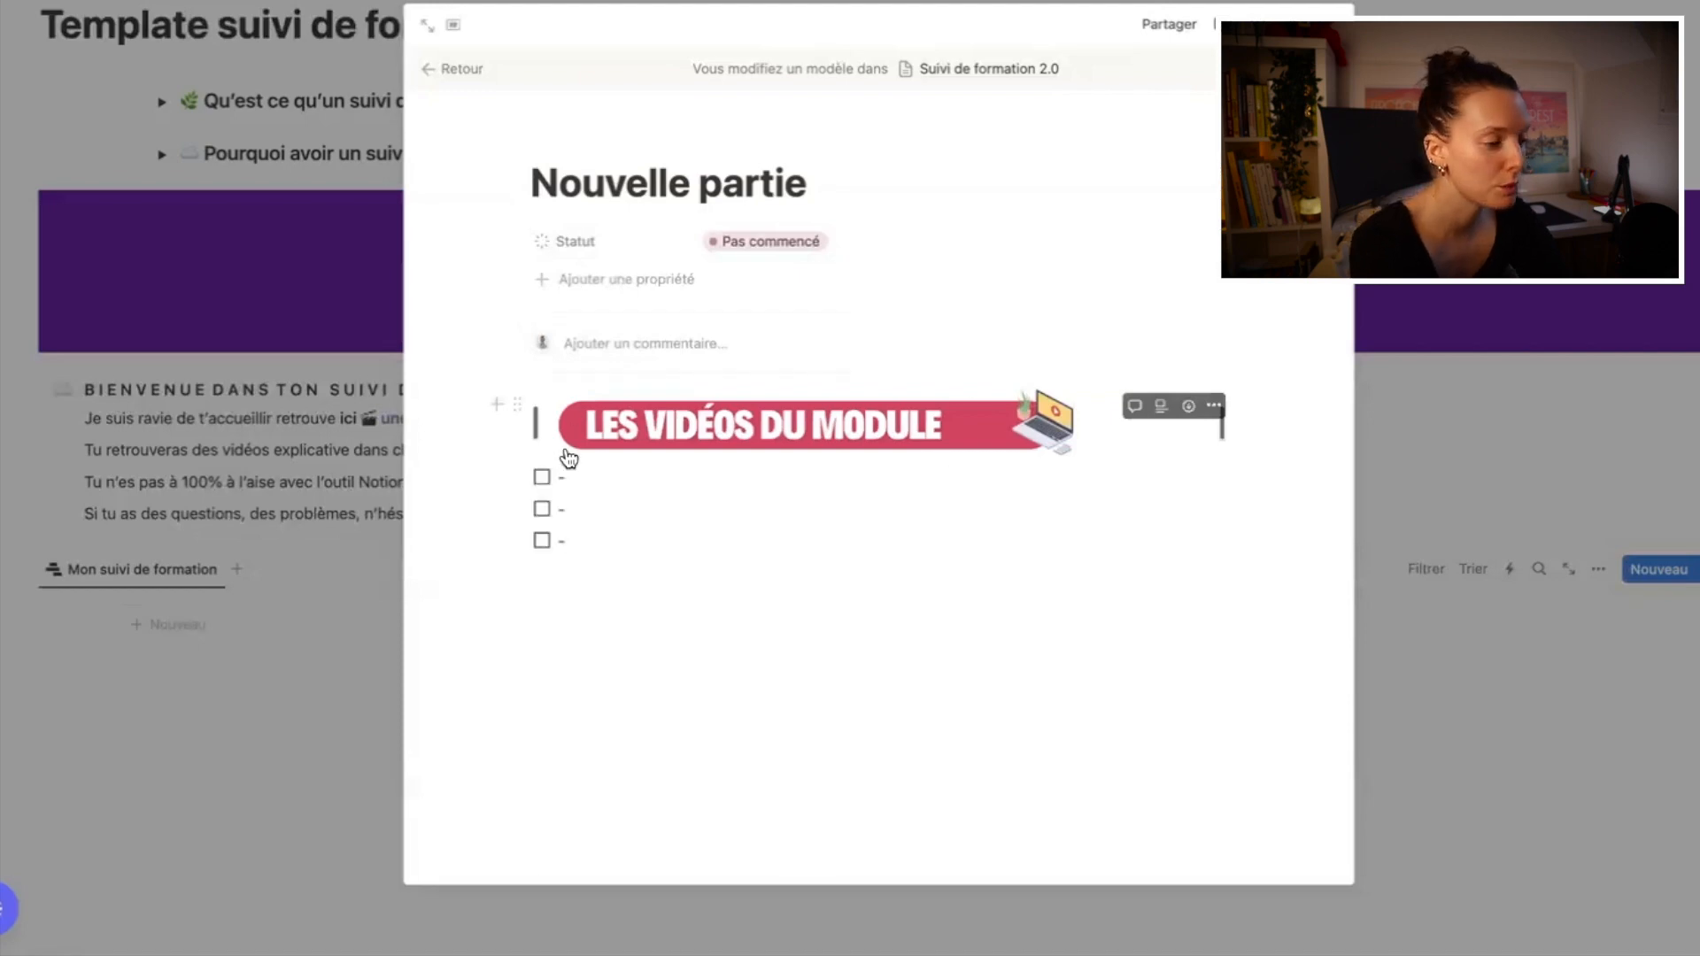
Step: Paste the "Les exercices" banner below the to-do list and start an empty line under it
{"action": "left_click", "coordinate": [561, 576]}
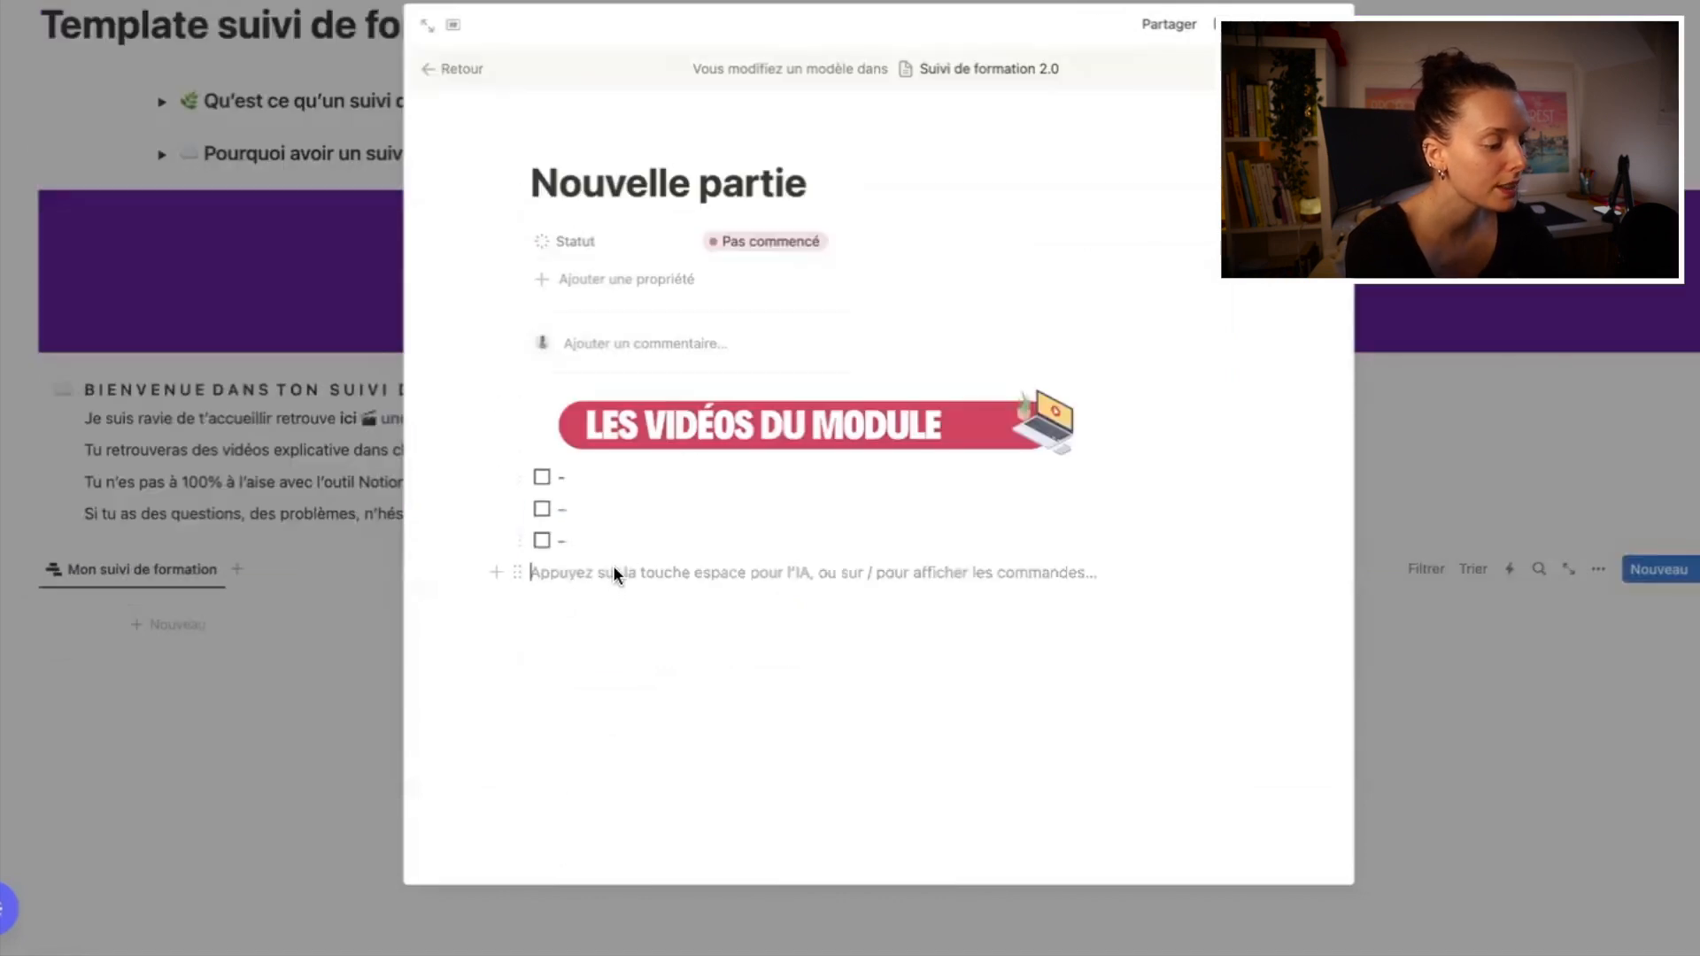
{"action": "key", "text": "super+v"}
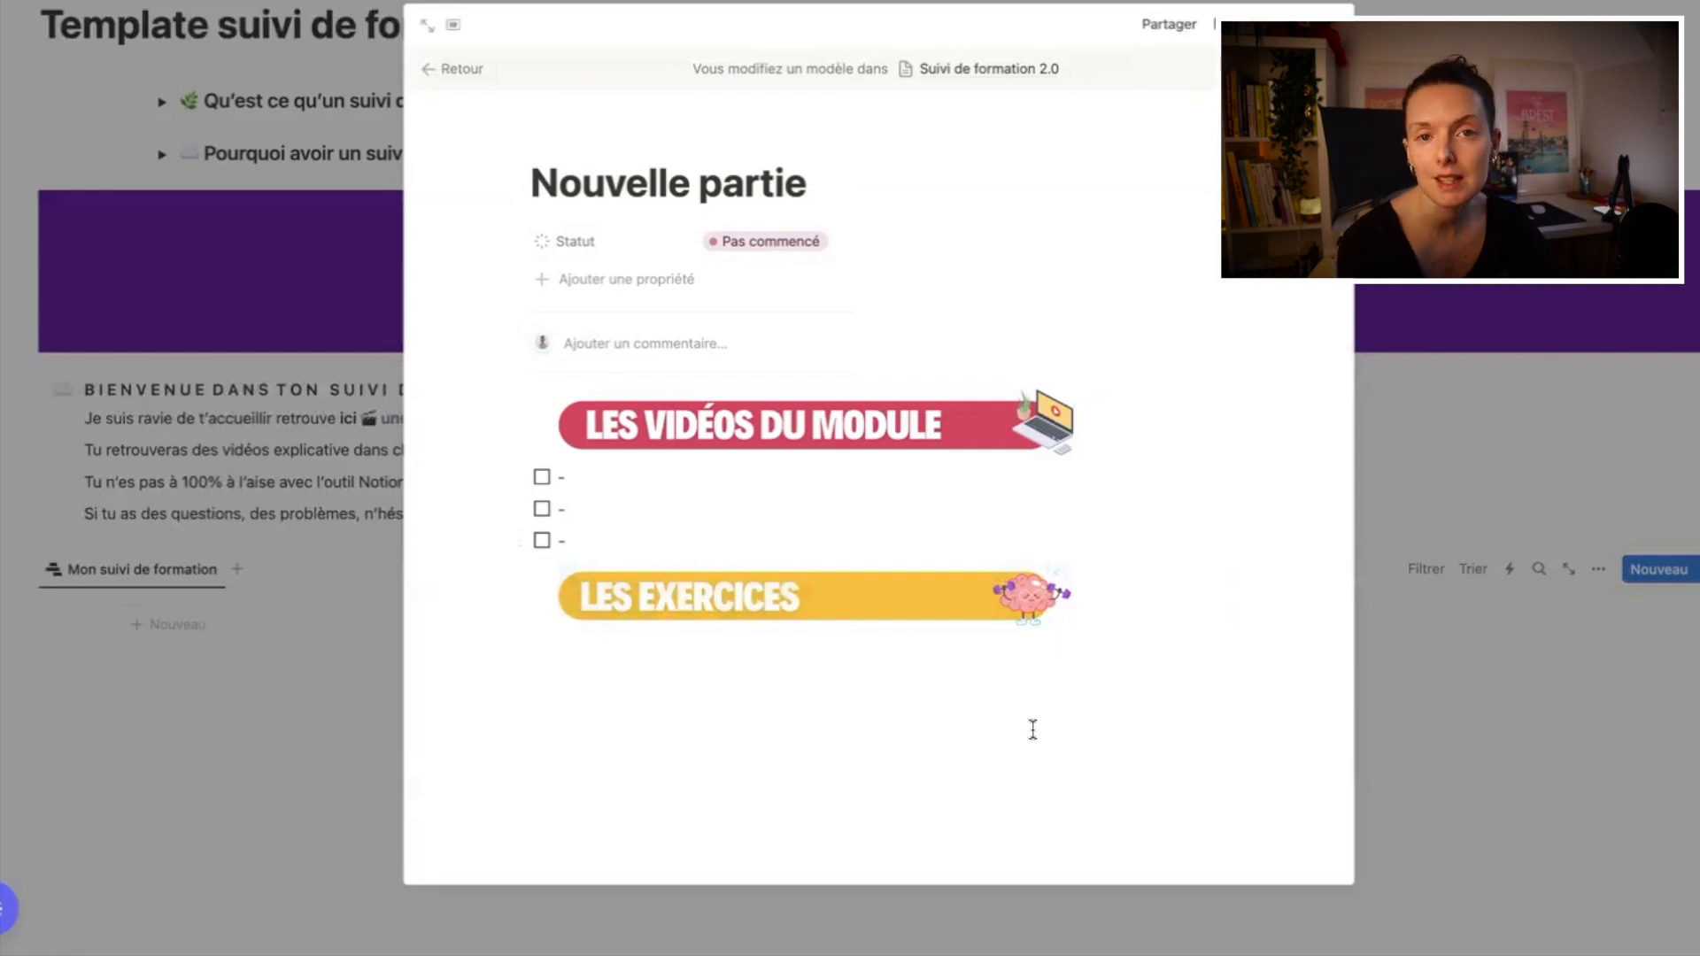
{"action": "left_click", "coordinate": [971, 724]}
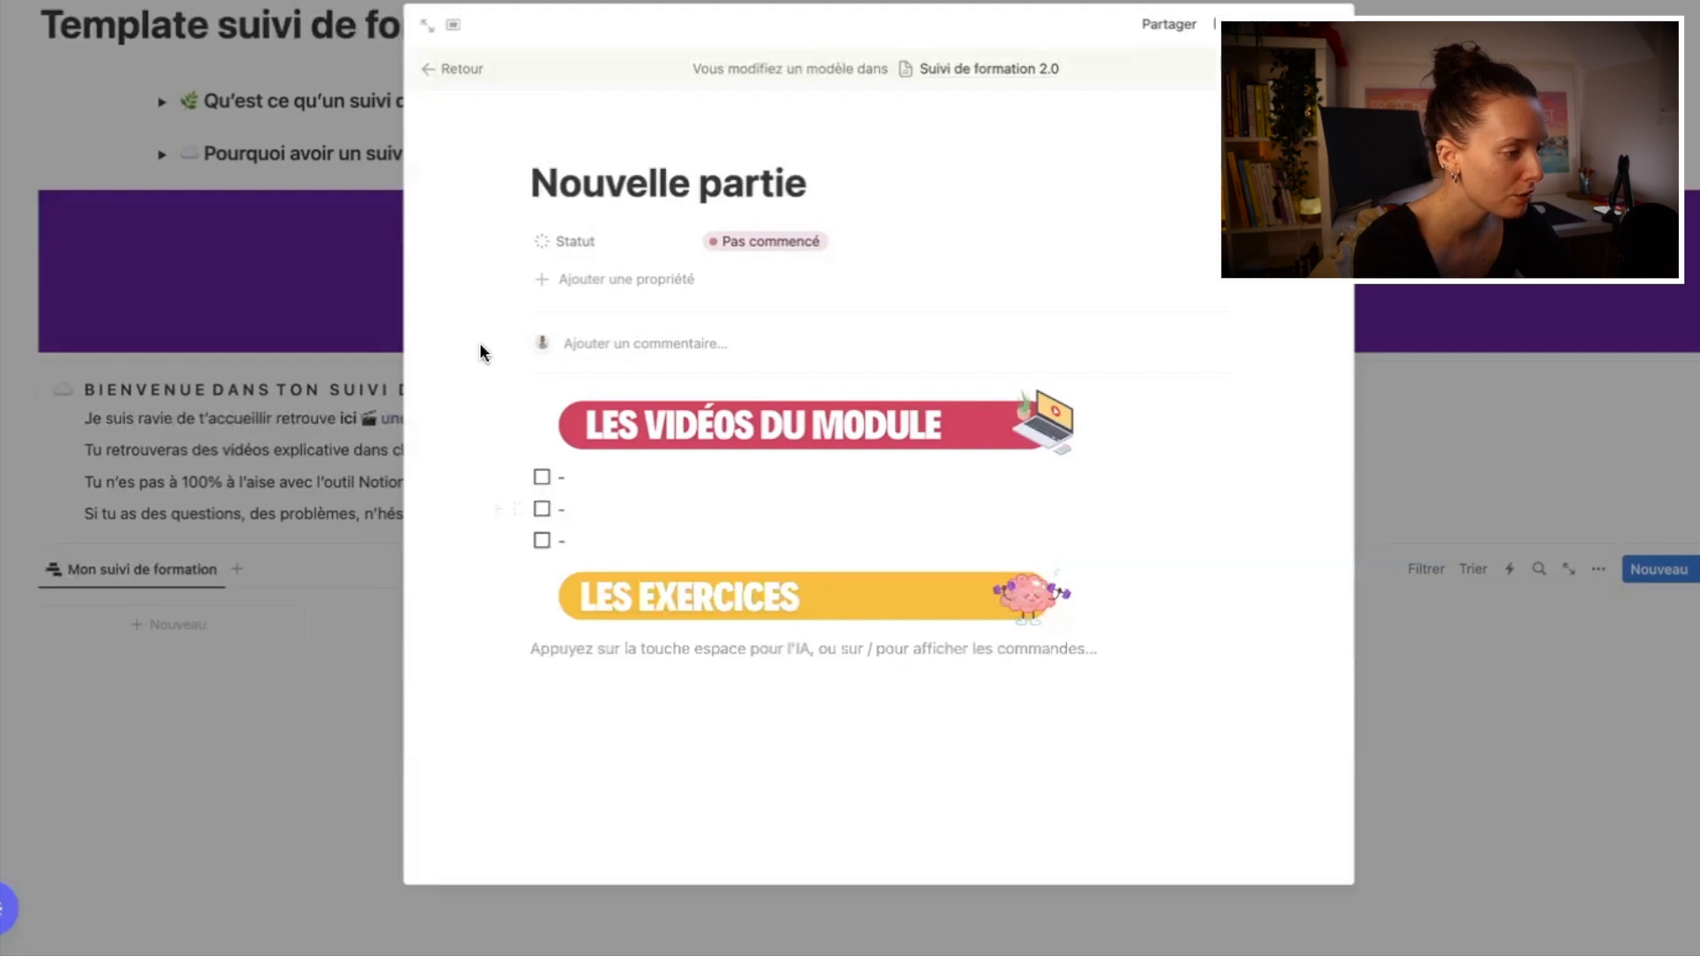
Step: Write "LES EXERCICES" preceded by a cloud emoji on the line below the "Les exercices" banner
{"action": "type", "text": "☁️"}
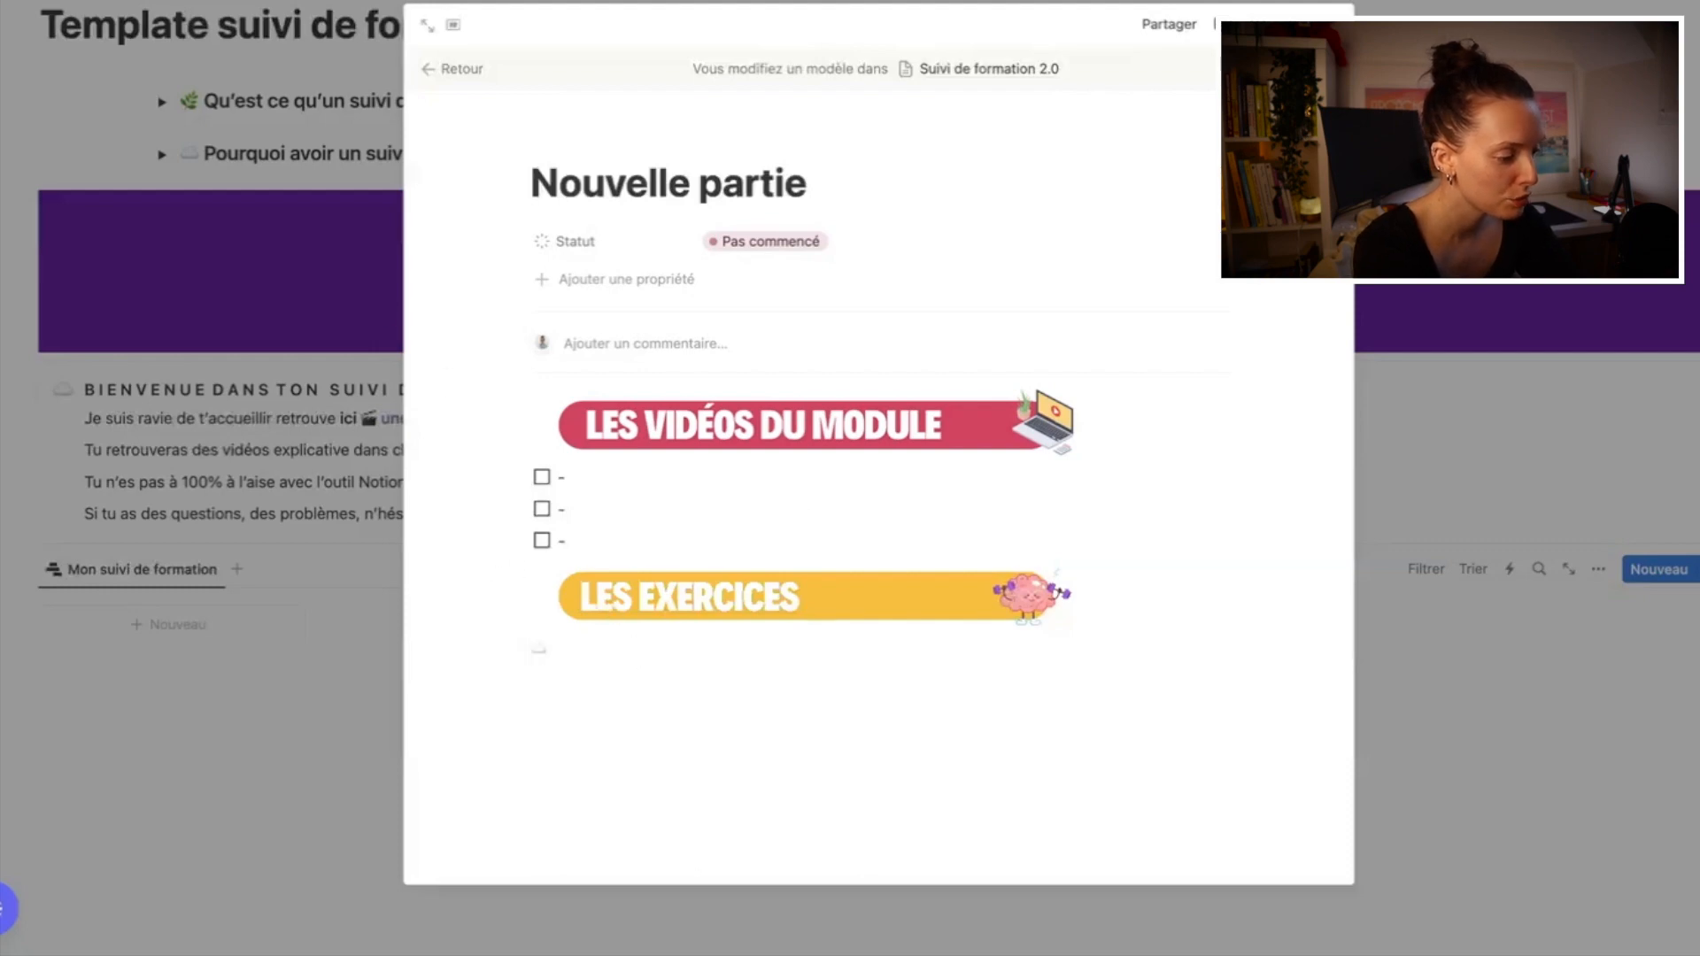
{"action": "type", "text": "les"}
{"action": "key", "text": "BackSpace"}
{"action": "key", "text": "BackSpace"}
{"action": "key", "text": "BackSpace"}
{"action": "type", "text": "LES EXERCICES"}
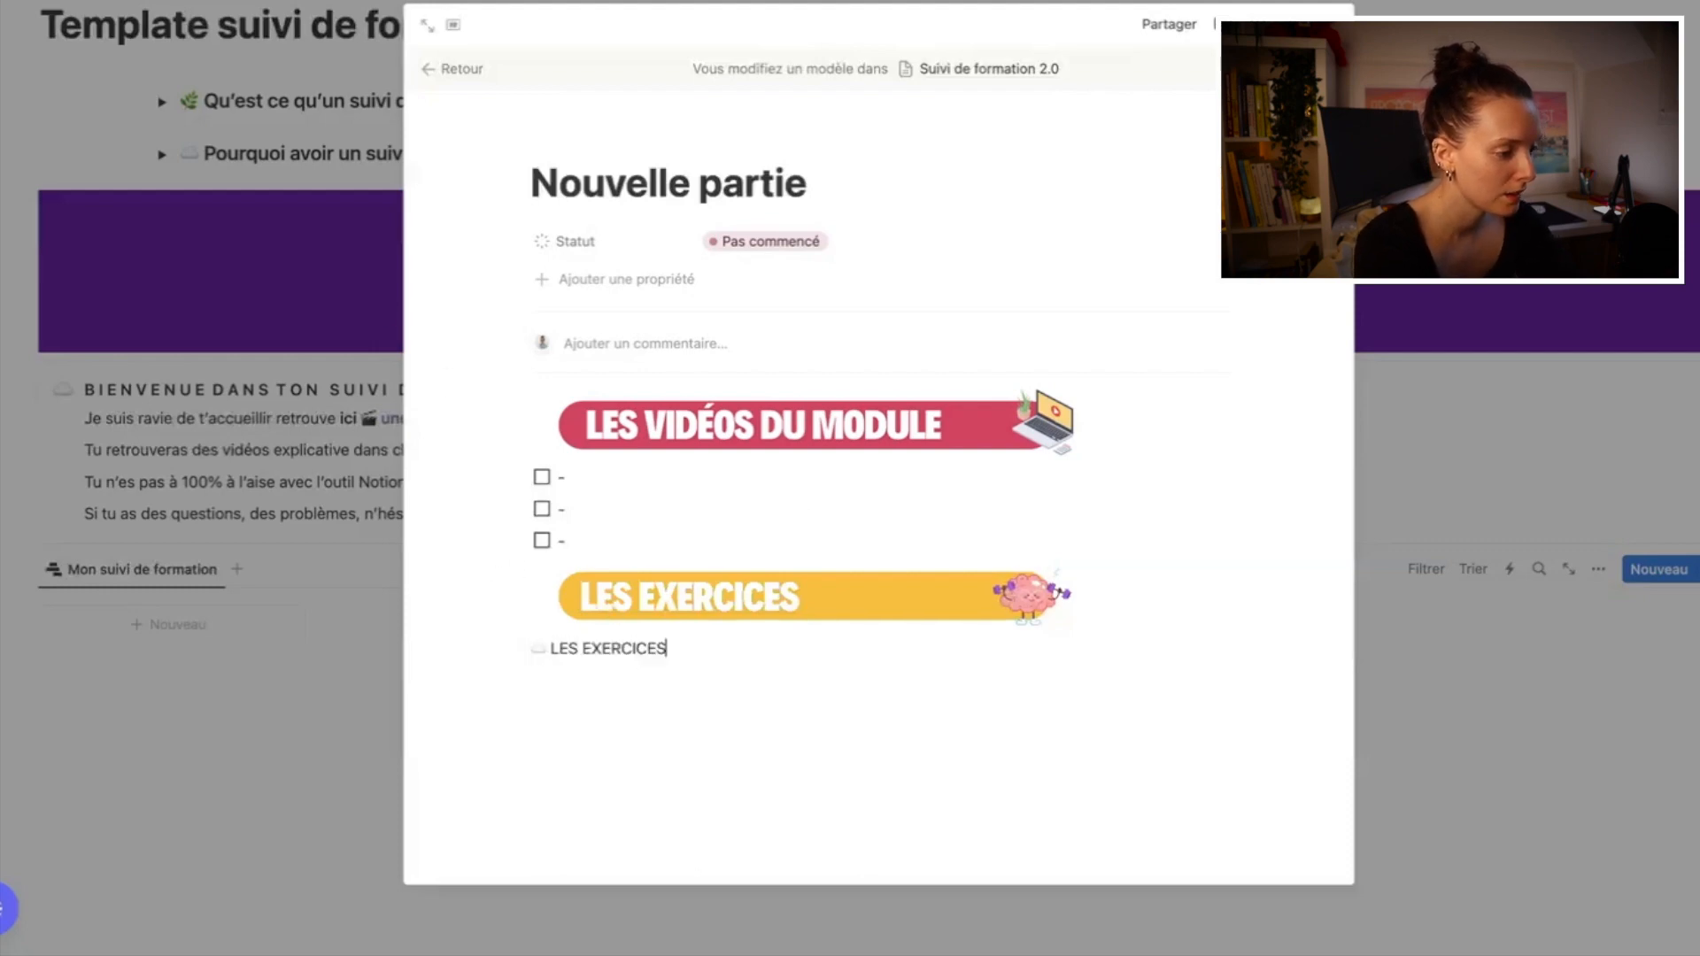
{"action": "left_click", "coordinate": [532, 648]}
{"action": "type", "text": "**"}
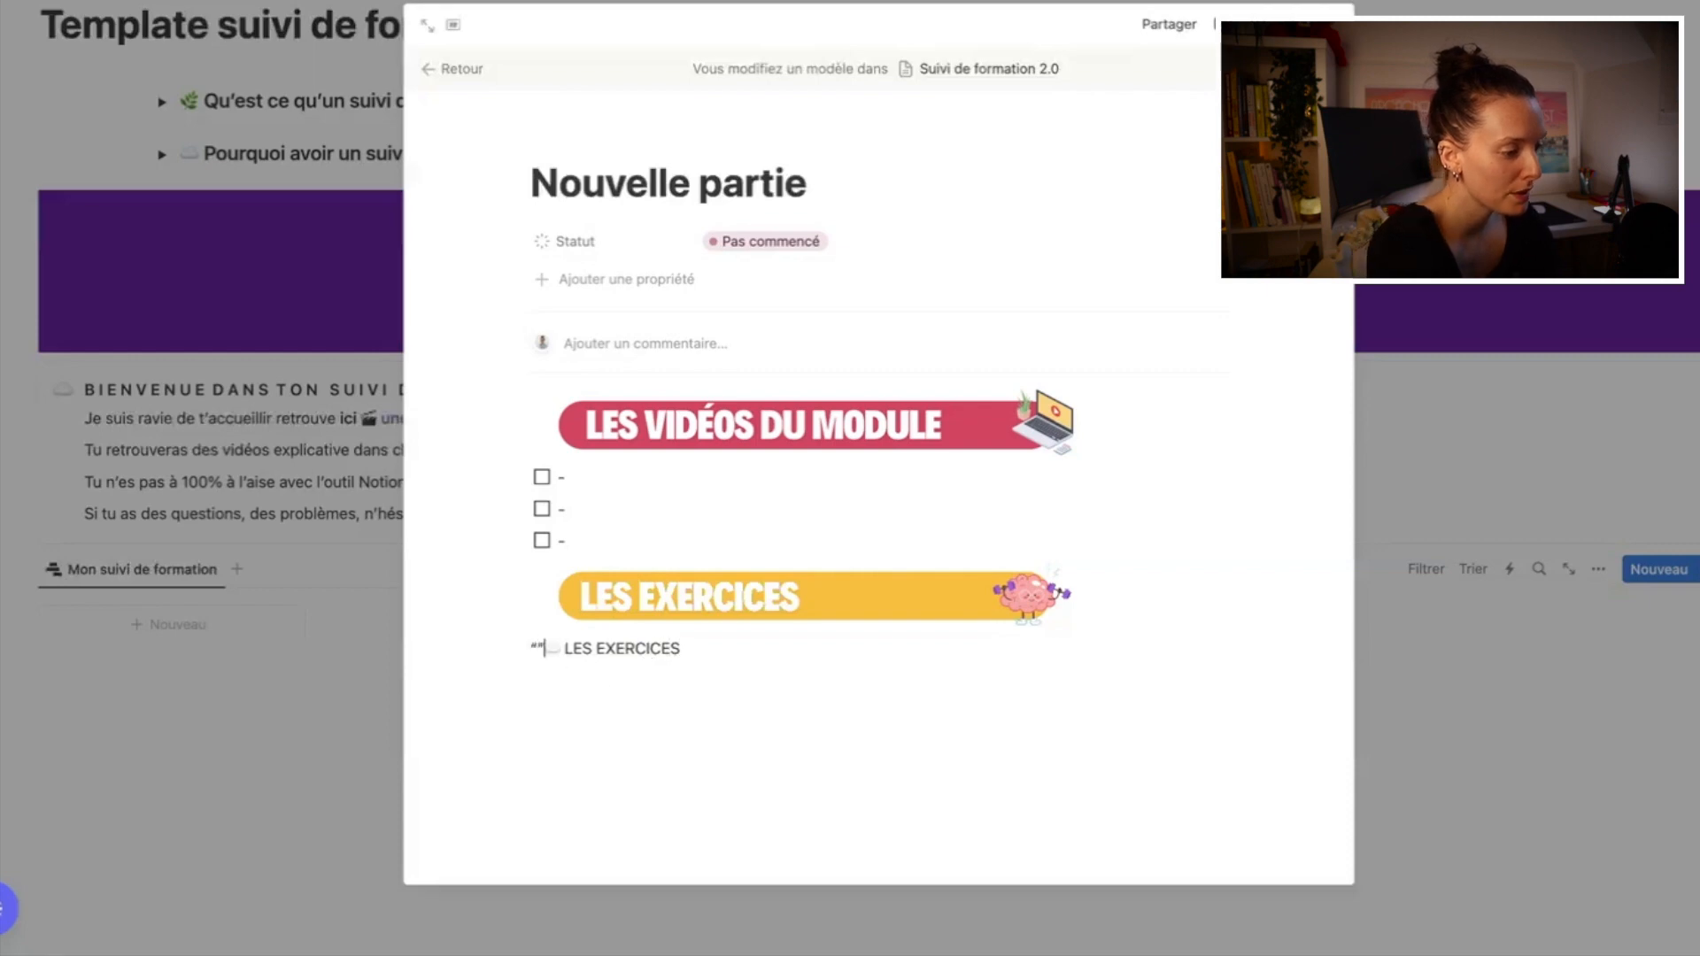
{"action": "key", "text": "BackSpace"}
{"action": "key", "text": "BackSpace"}
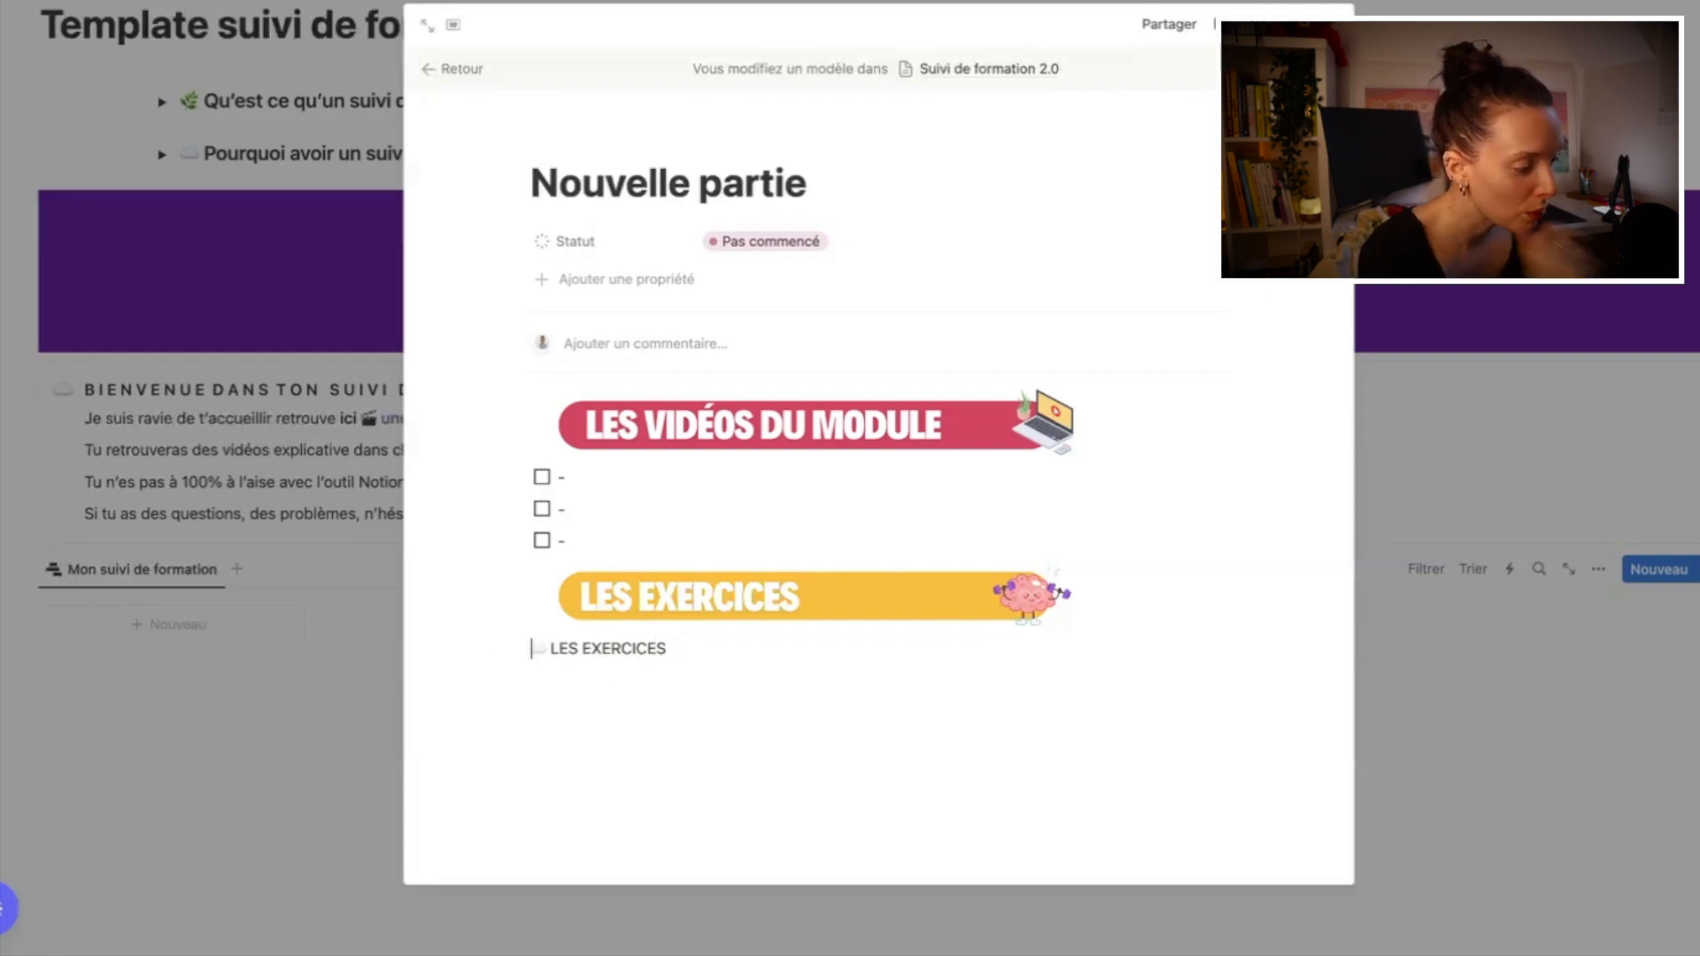
{"action": "type", "text": "2"}
{"action": "key", "text": "BackSpace"}
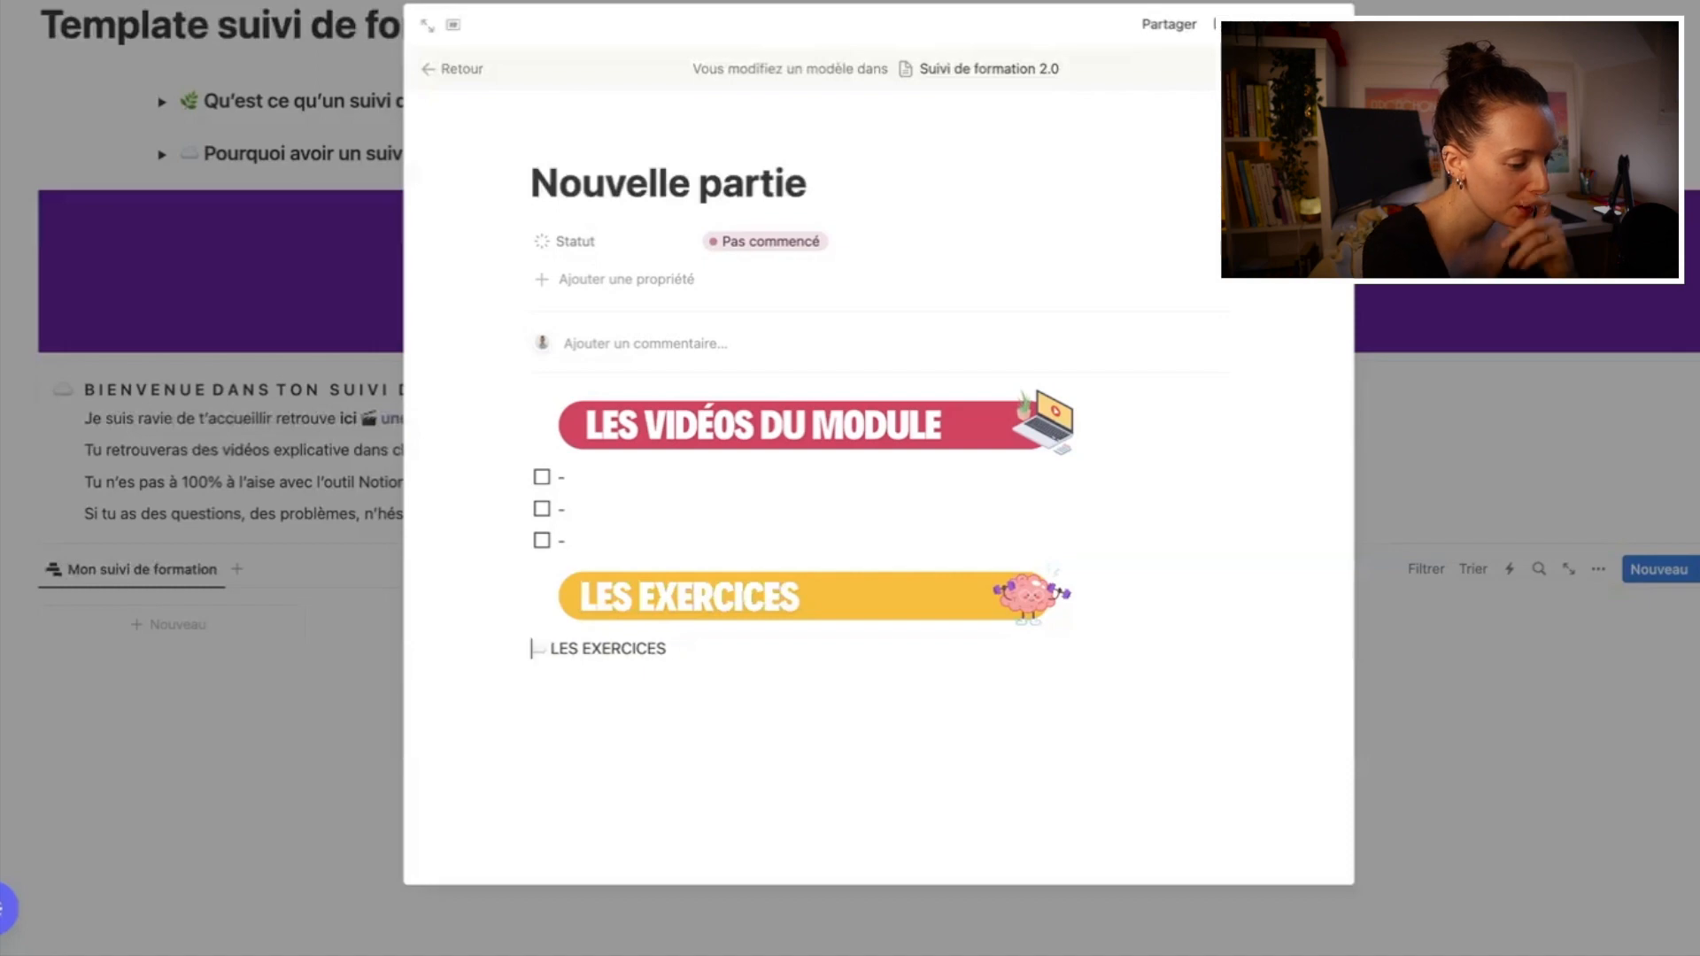
Step: Turn the "LES EXERCICES" text line into a Titre 3 heading
{"action": "left_click", "coordinate": [516, 647]}
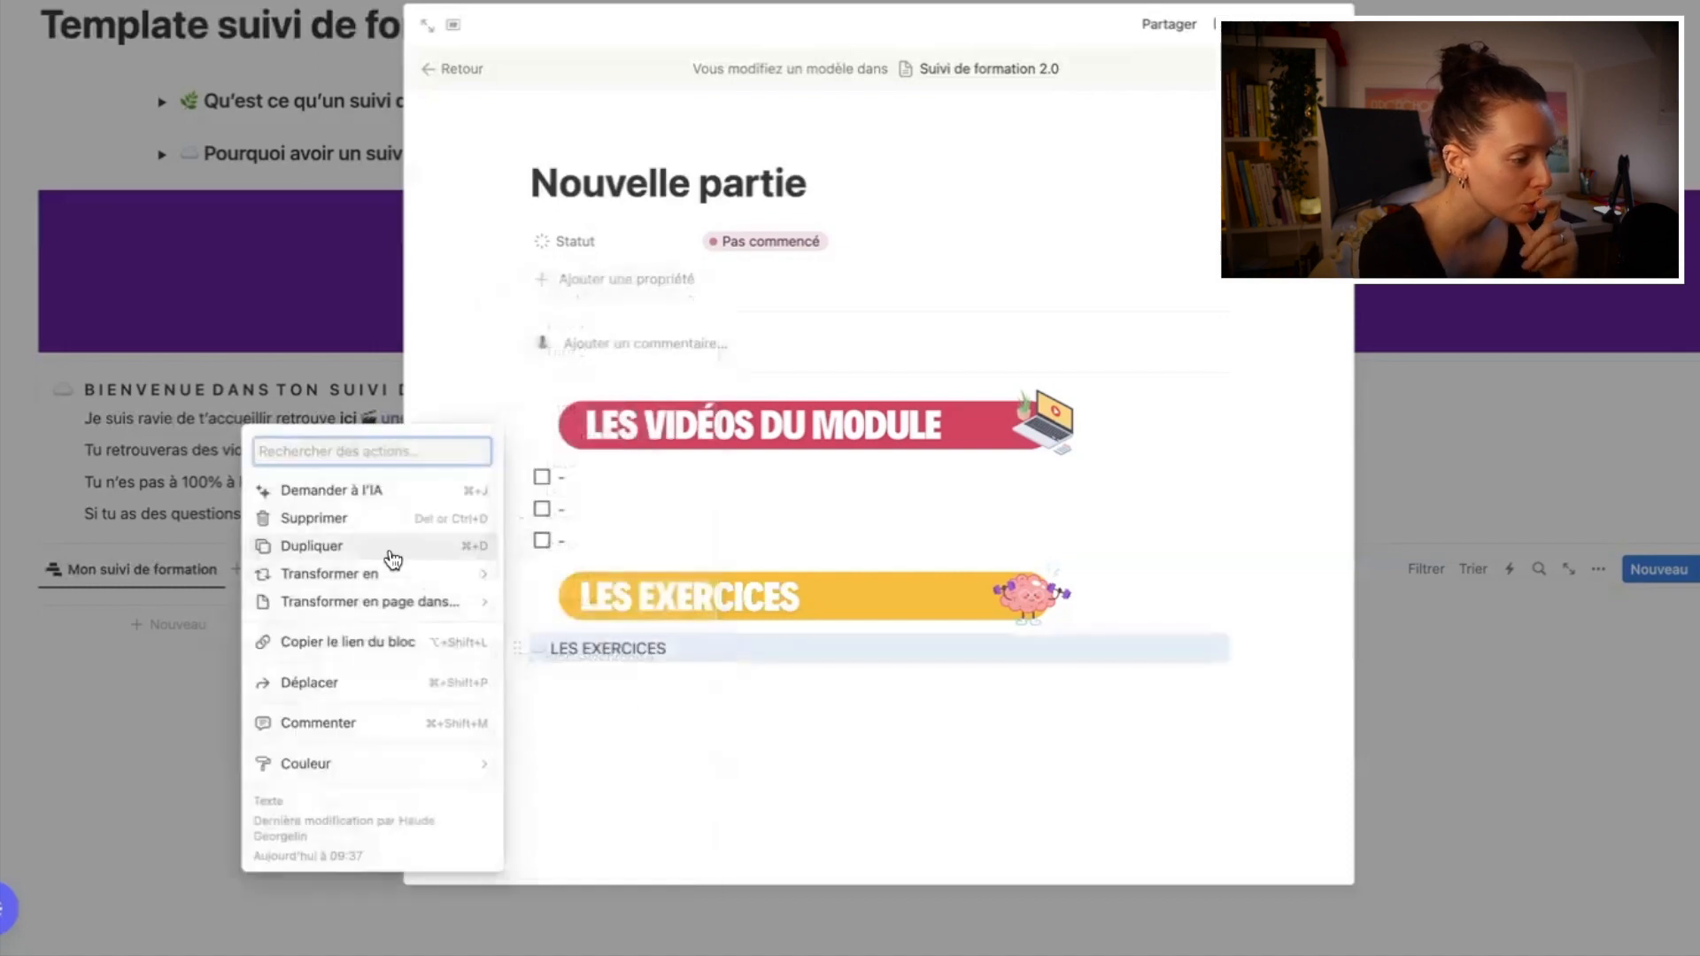
{"action": "mouse_move", "coordinate": [393, 578]}
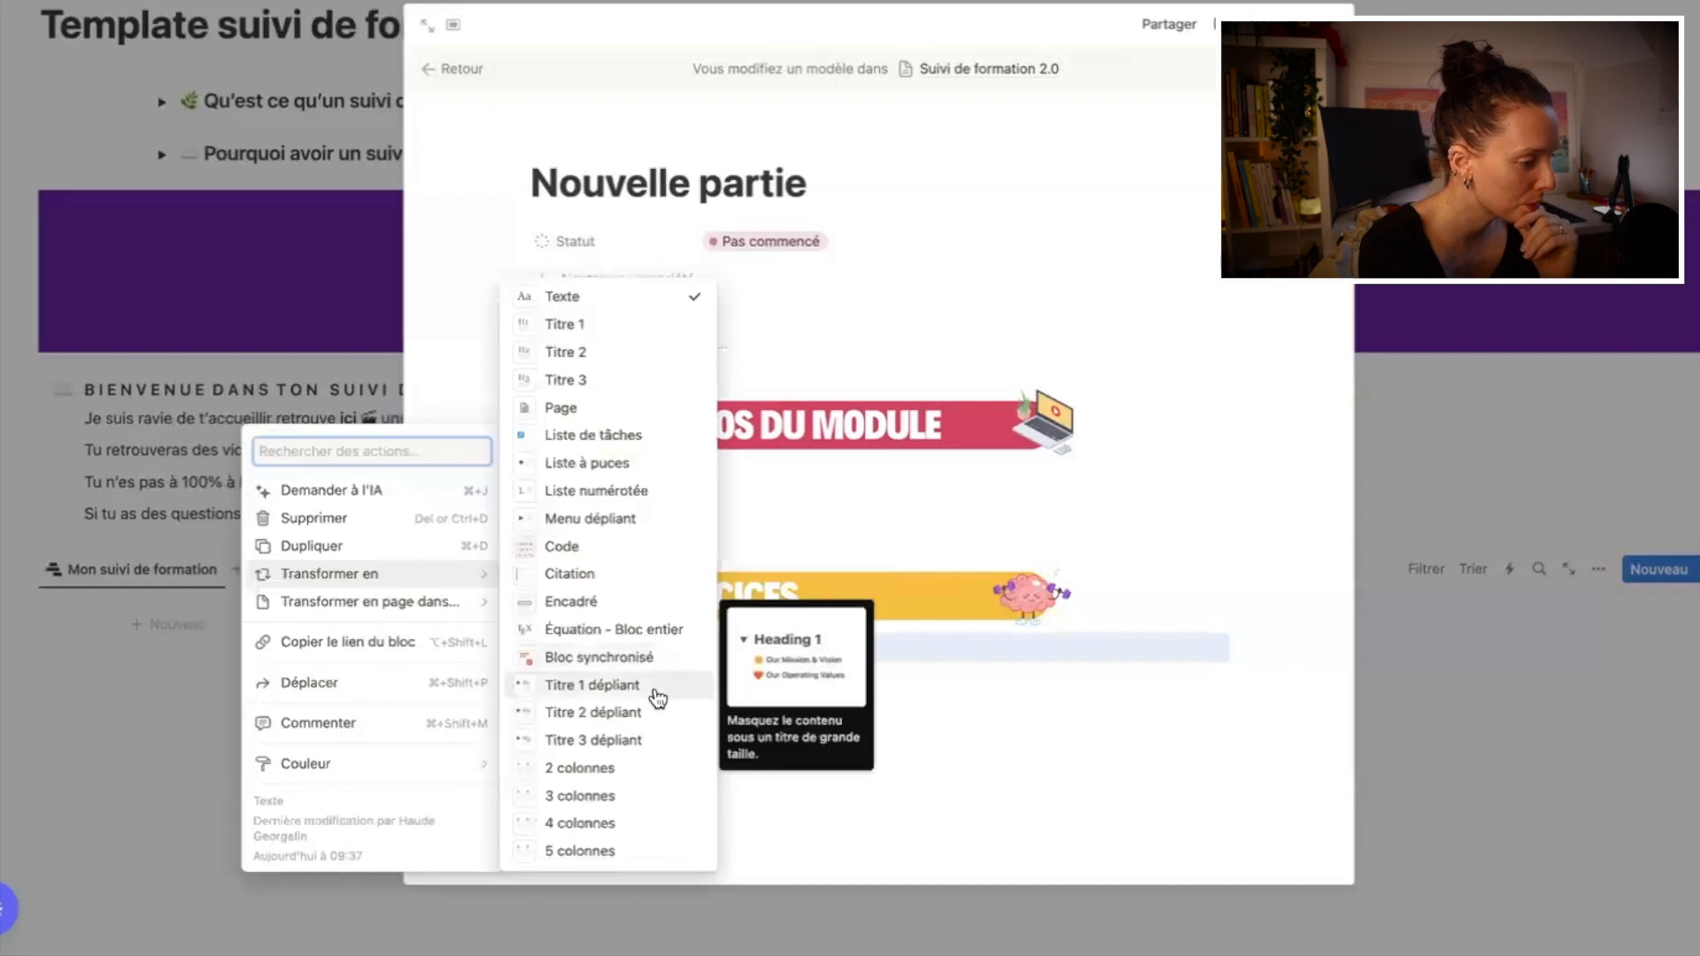
{"action": "left_click", "coordinate": [608, 379]}
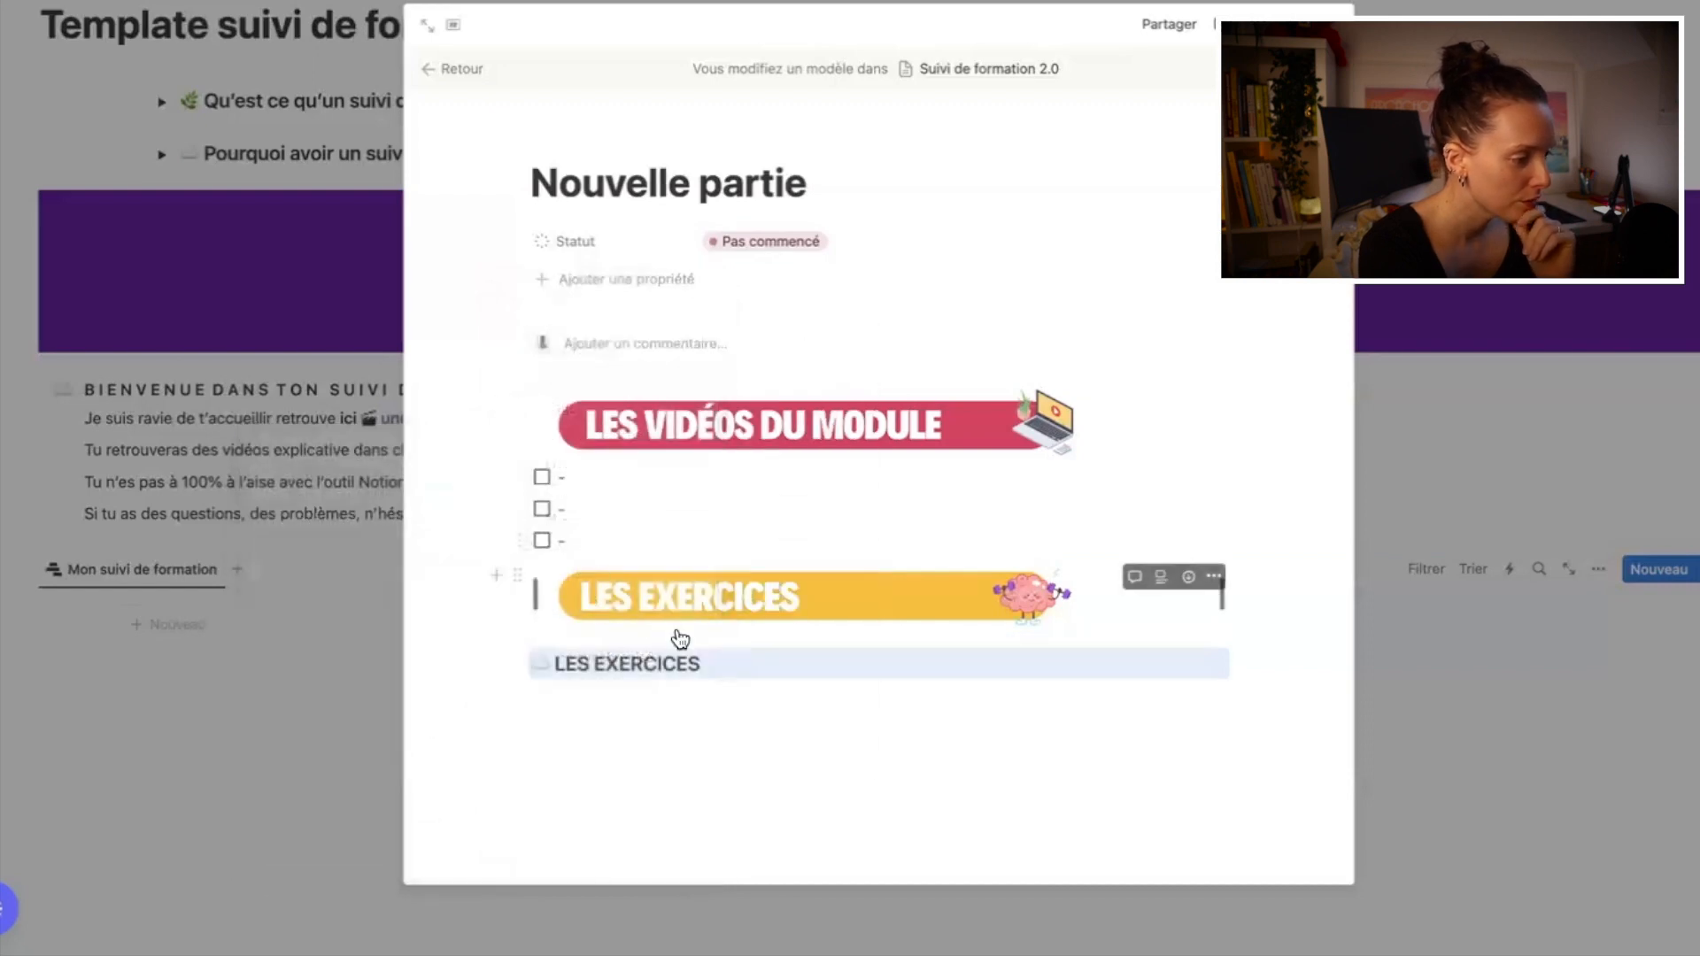
Step: Apply the yellow background (Fond jaune) to the "LES EXERCICES" heading
{"action": "left_click", "coordinate": [723, 662]}
{"action": "type", "text": "/def"}
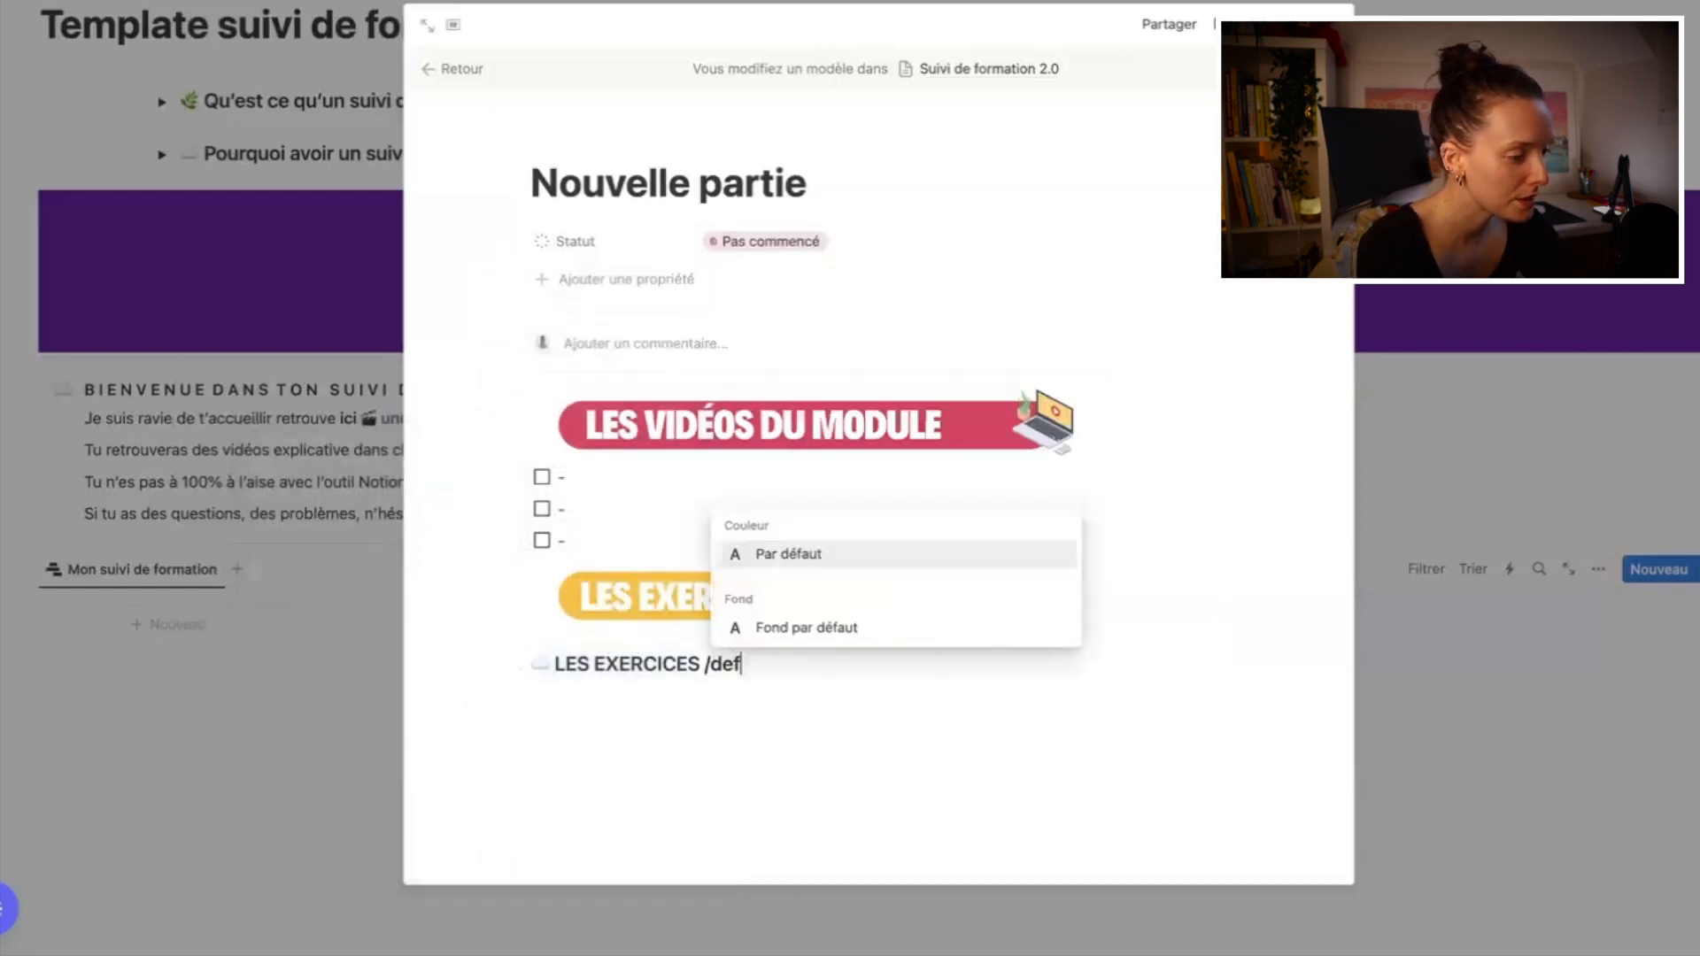
{"action": "key", "text": "BackSpace"}
{"action": "key", "text": "BackSpace"}
{"action": "key", "text": "BackSpace"}
{"action": "type", "text": "jau"}
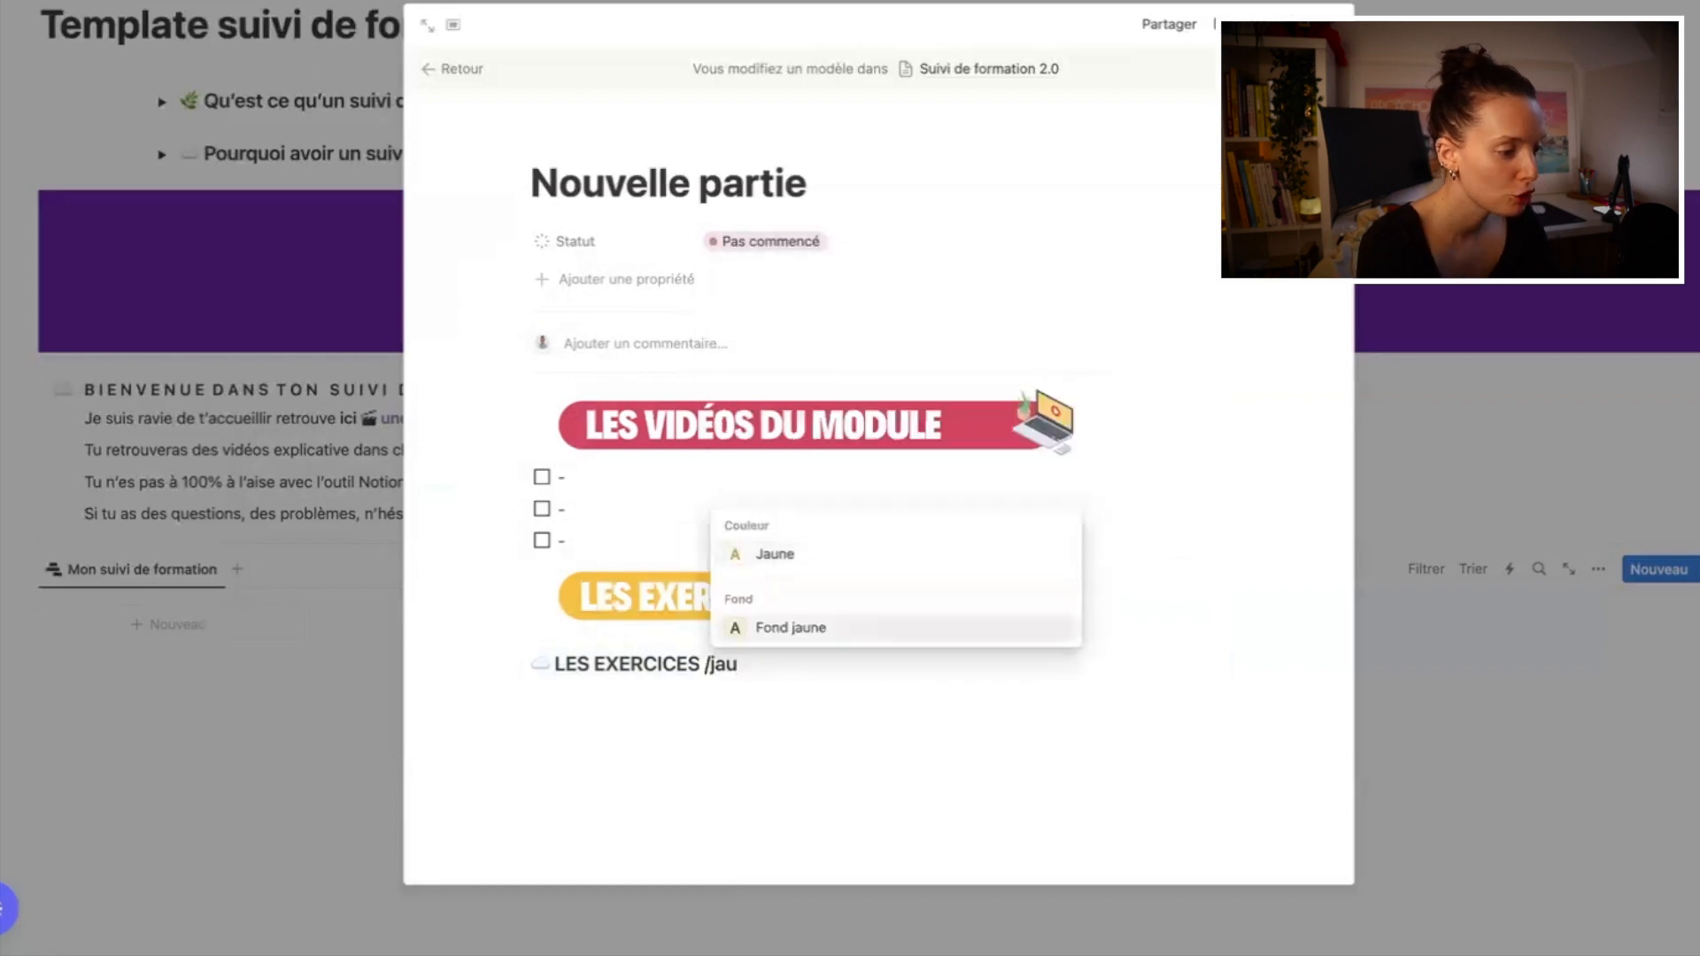
{"action": "key", "text": "Return"}
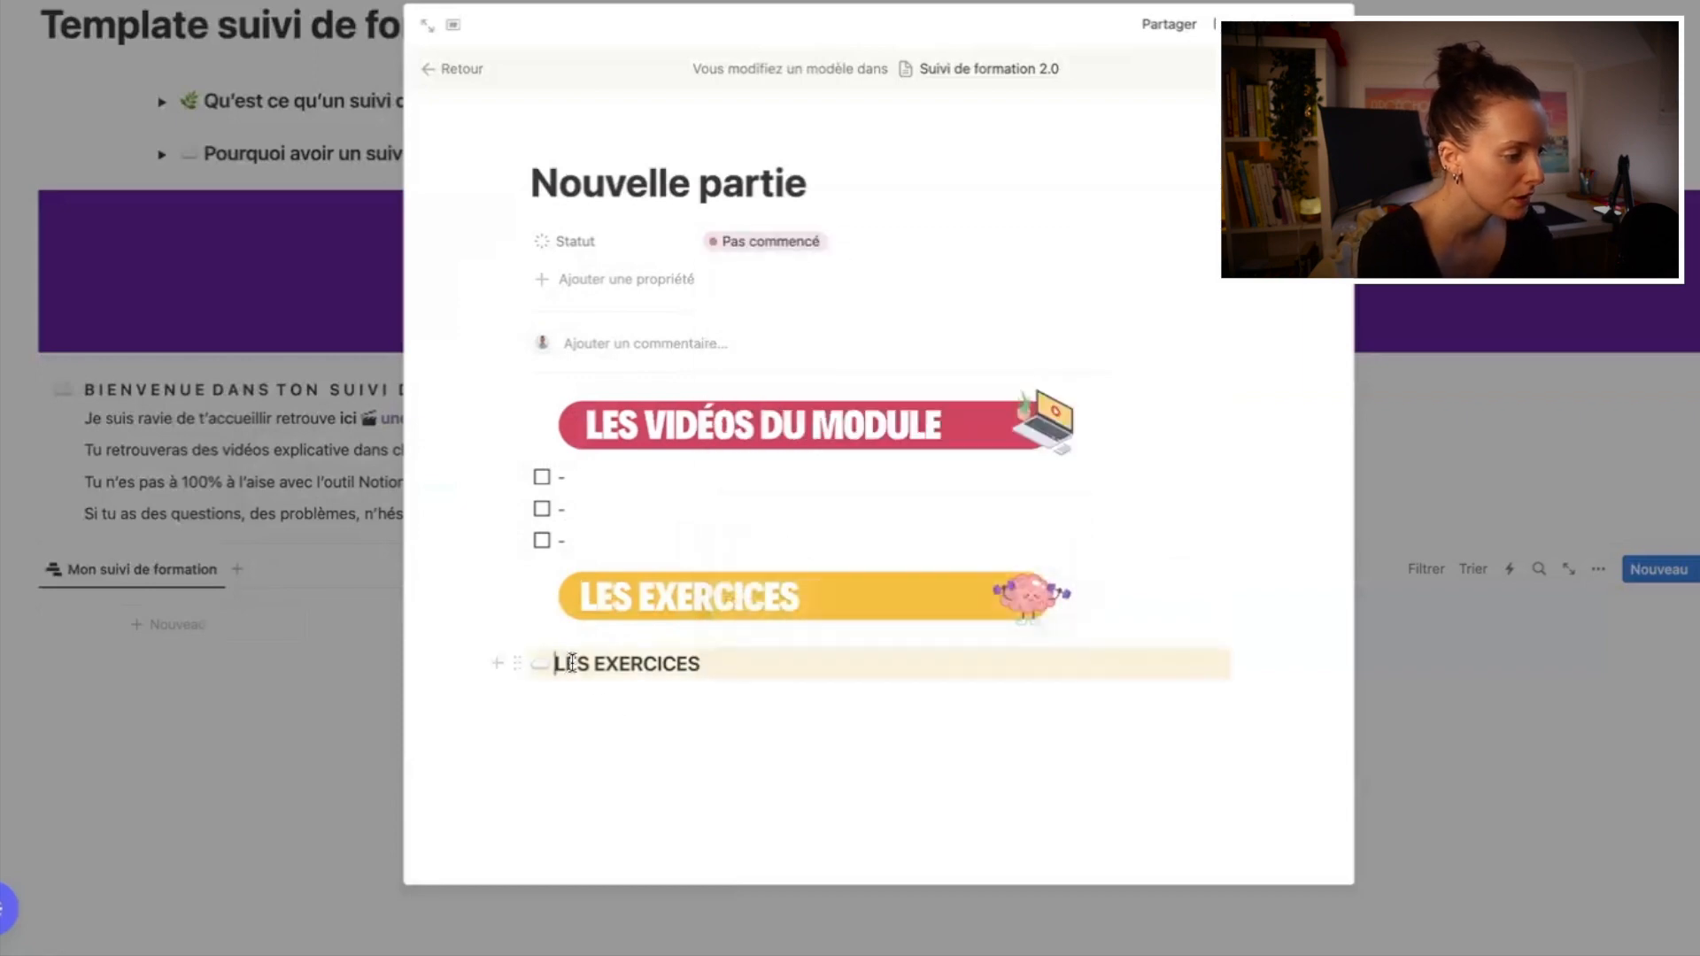
Step: Space out the letters of the "LES EXERCICES" heading by inserting a space after each one
{"action": "key", "text": "Right"}
{"action": "key", "text": "space"}
{"action": "key", "text": "Right"}
{"action": "key", "text": "space"}
{"action": "key", "text": "Right"}
{"action": "key", "text": "space"}
{"action": "key", "text": "Right"}
{"action": "key", "text": "Right"}
{"action": "key", "text": "space"}
{"action": "key", "text": "Right"}
{"action": "key", "text": "space"}
{"action": "key", "text": "Right"}
{"action": "key", "text": "space"}
{"action": "key", "text": "Right"}
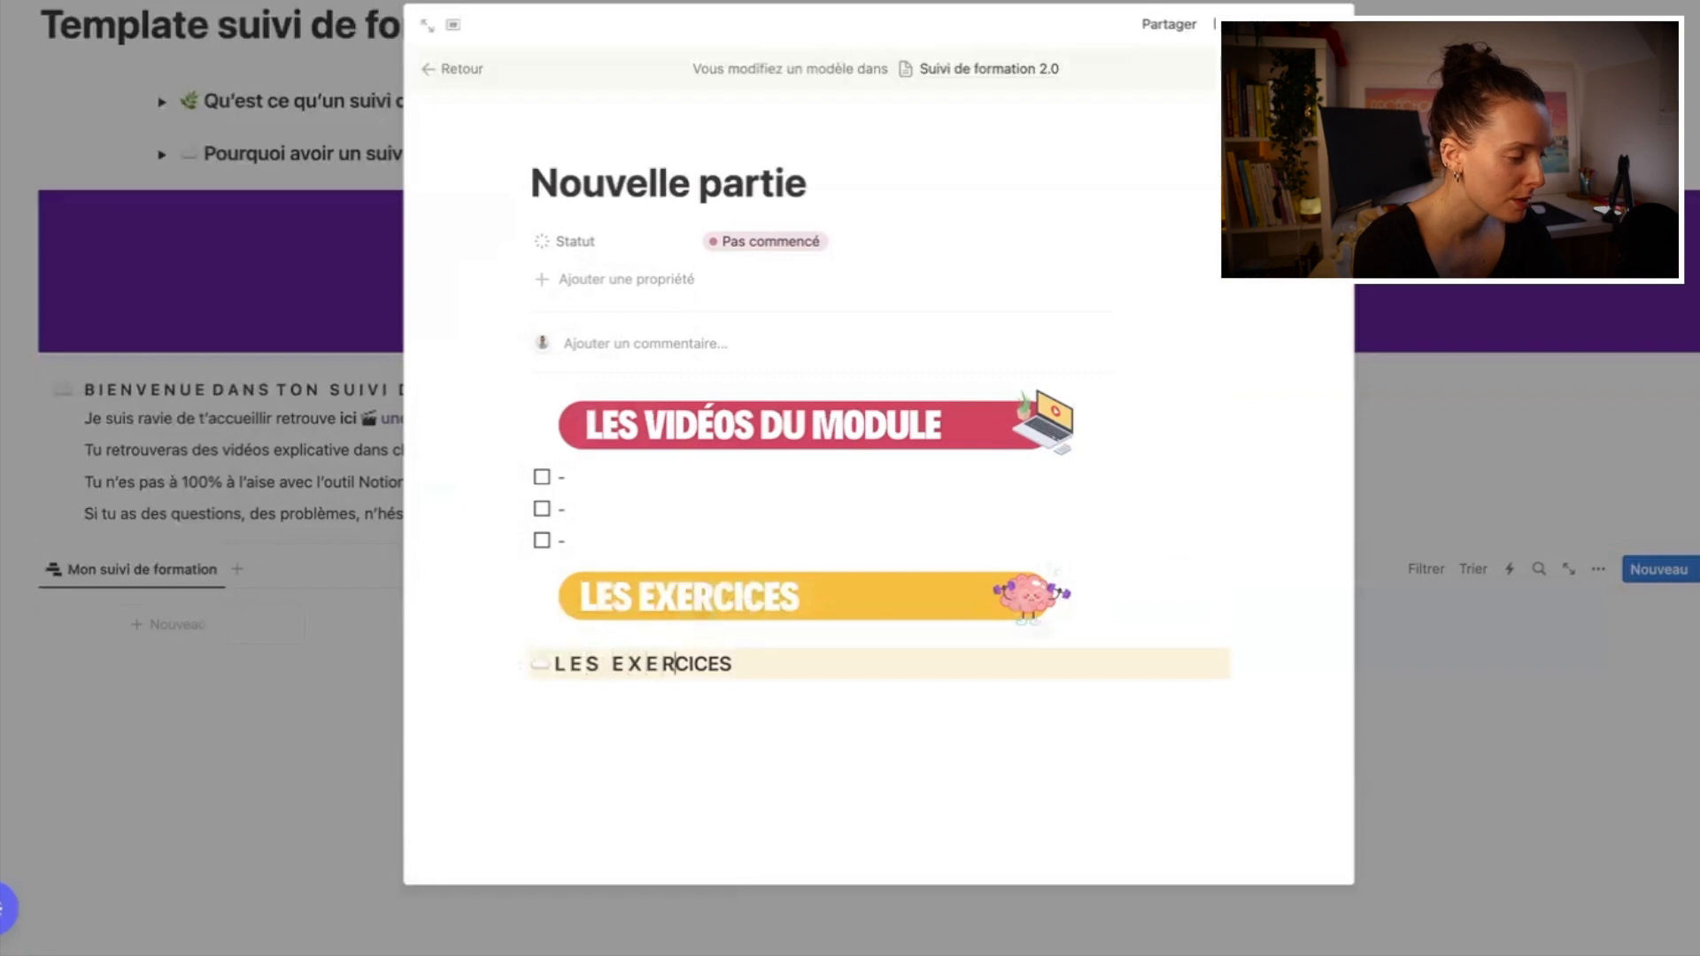
{"action": "key", "text": "space"}
{"action": "key", "text": "Right"}
{"action": "key", "text": "space"}
{"action": "key", "text": "Right"}
{"action": "key", "text": "space"}
{"action": "key", "text": "Right"}
{"action": "key", "text": "space"}
{"action": "key", "text": "Right"}
{"action": "key", "text": "space"}
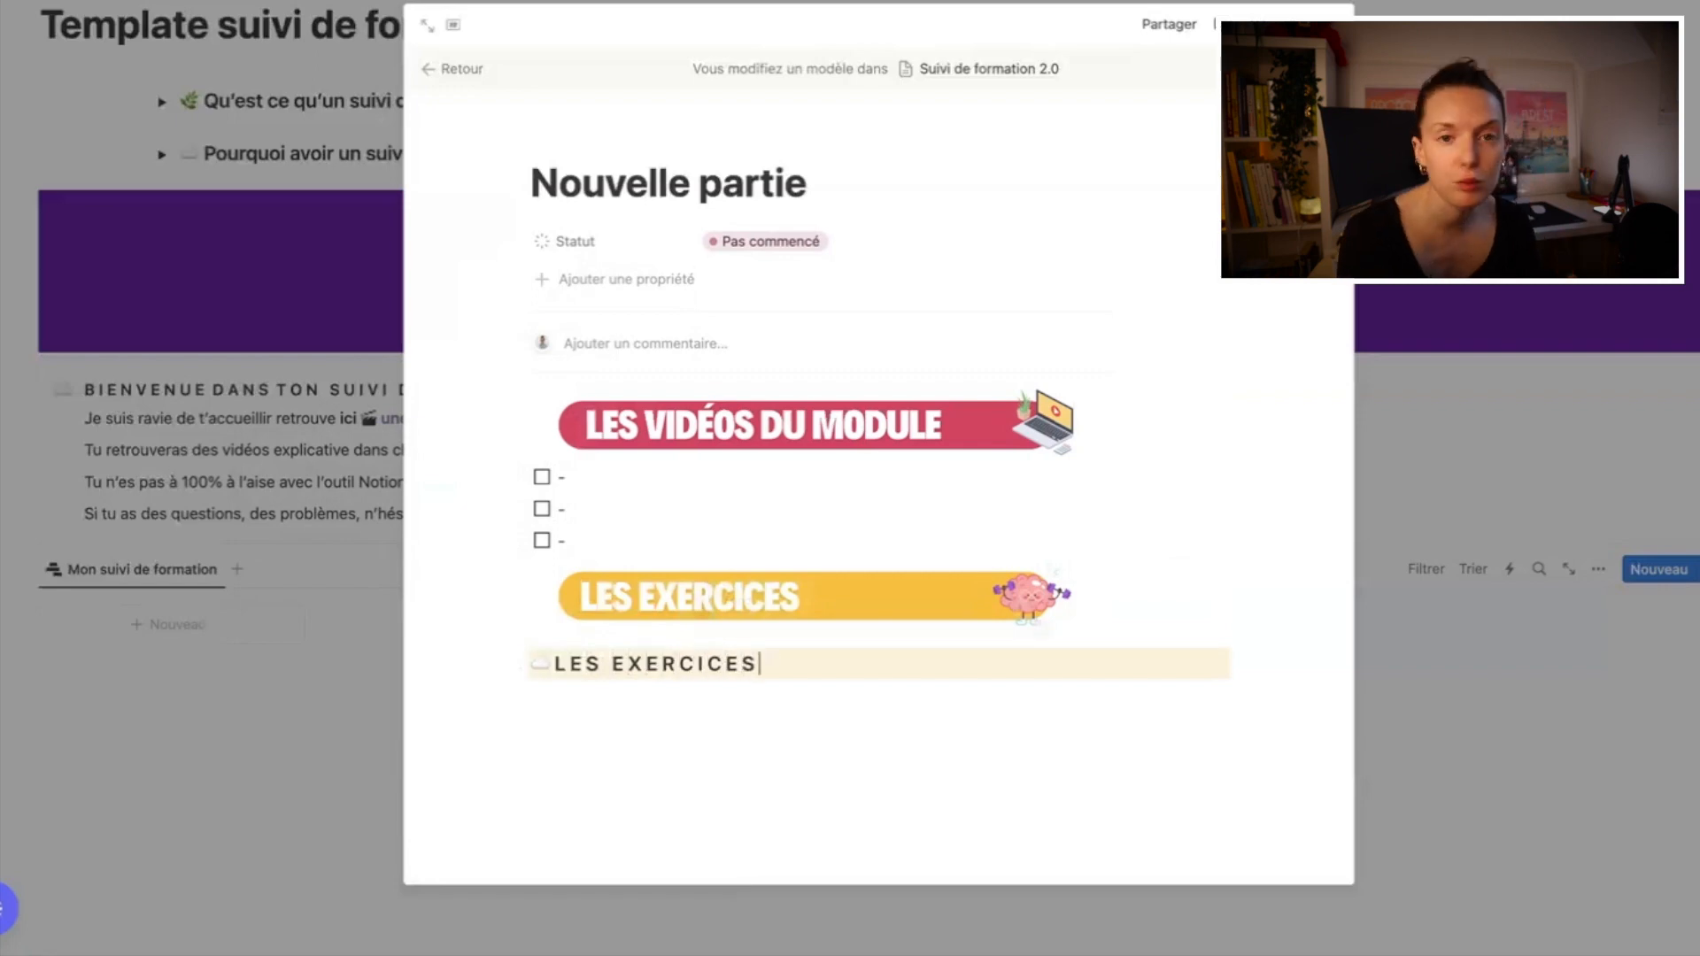
Step: Delete the yellow "LES EXERCICES" heading block below the banner image
{"action": "left_click", "coordinate": [638, 598]}
{"action": "left_click", "coordinate": [517, 663]}
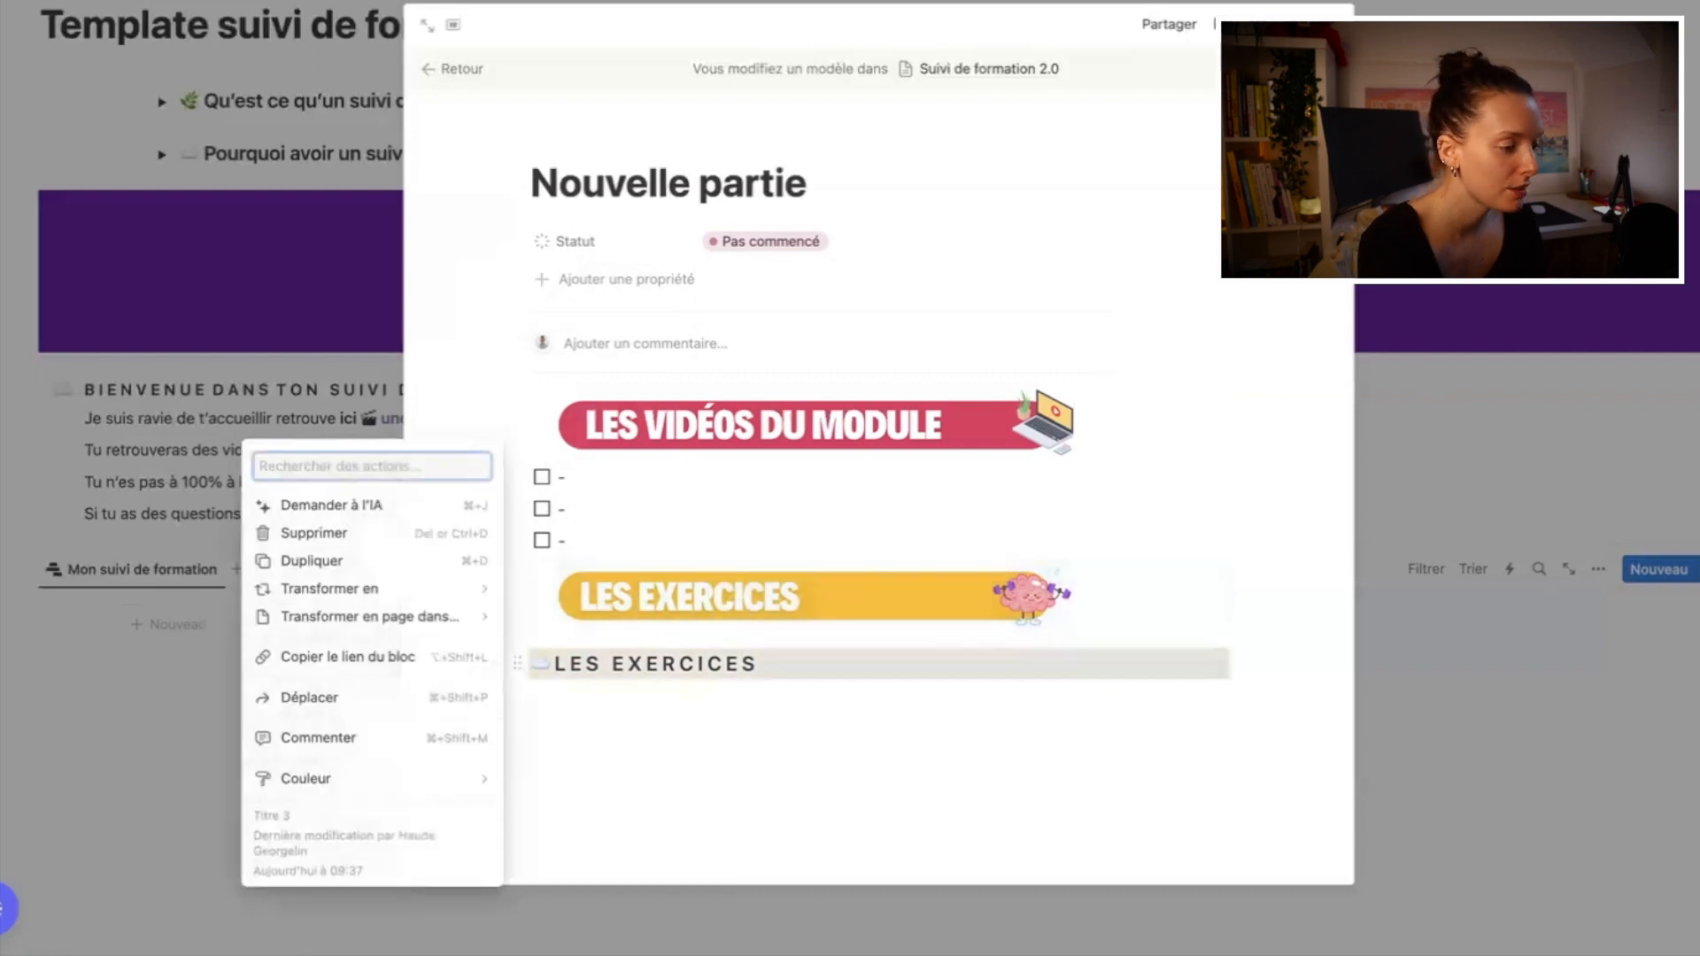
{"action": "key", "text": "Delete"}
Step: Add three empty lines below the "Les exercices" banner in the page template
{"action": "left_click", "coordinate": [568, 653]}
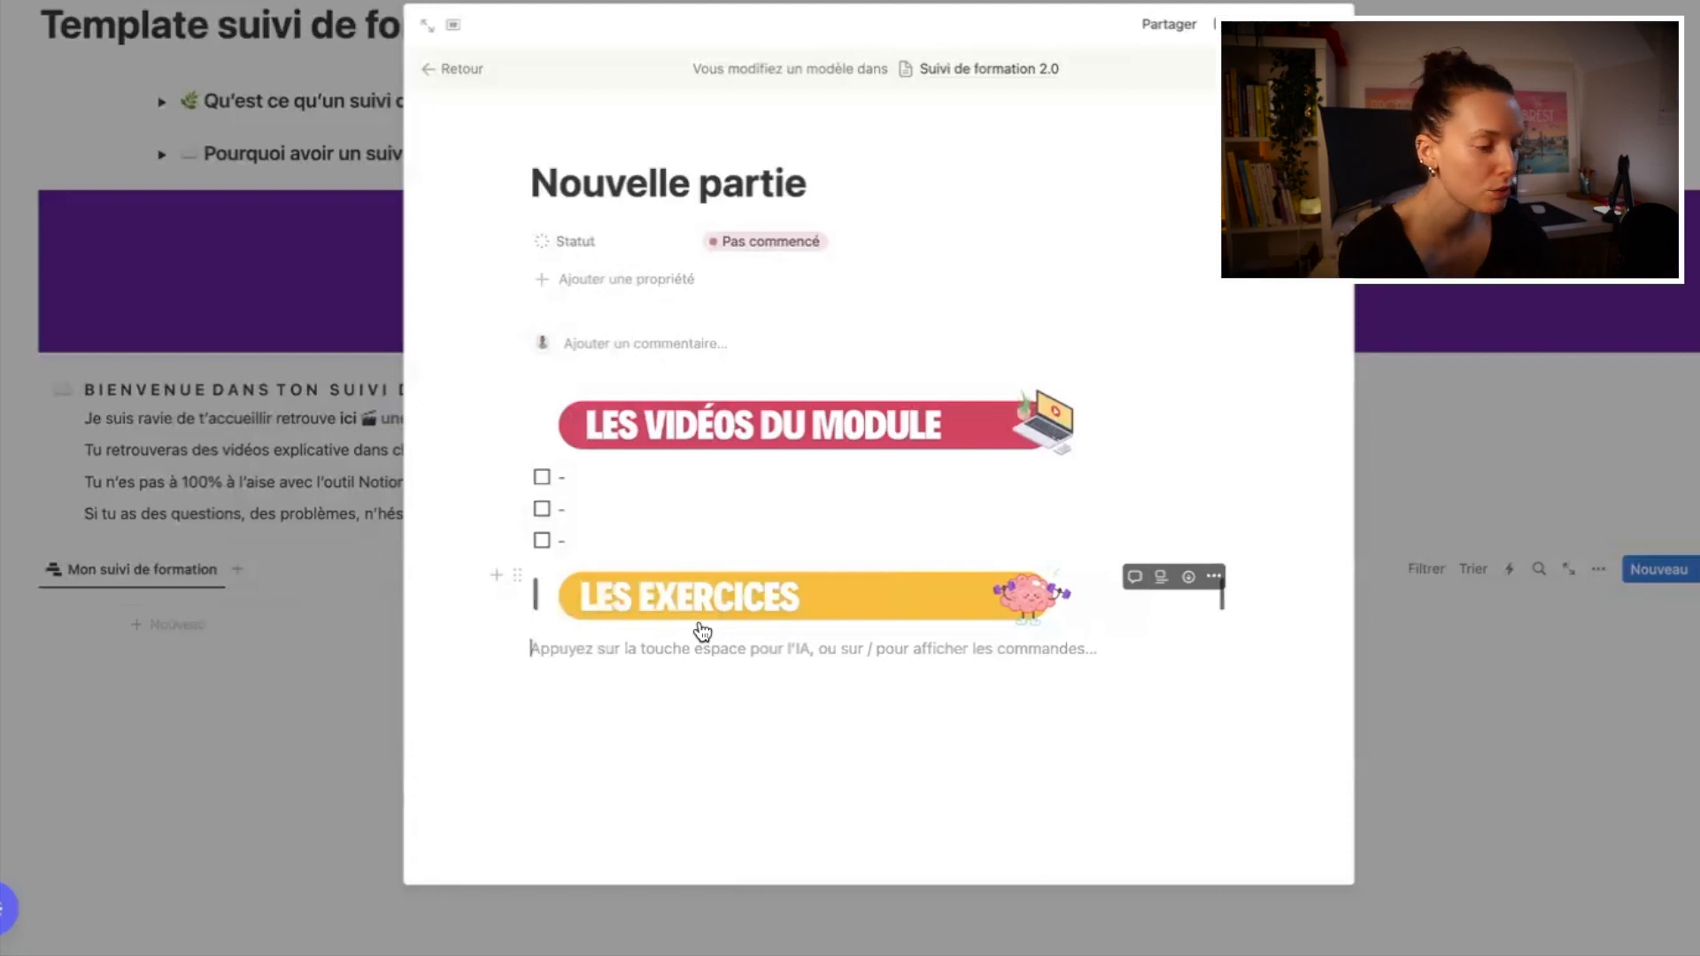
{"action": "key", "text": "Return"}
{"action": "key", "text": "Return"}
{"action": "key", "text": "Return"}
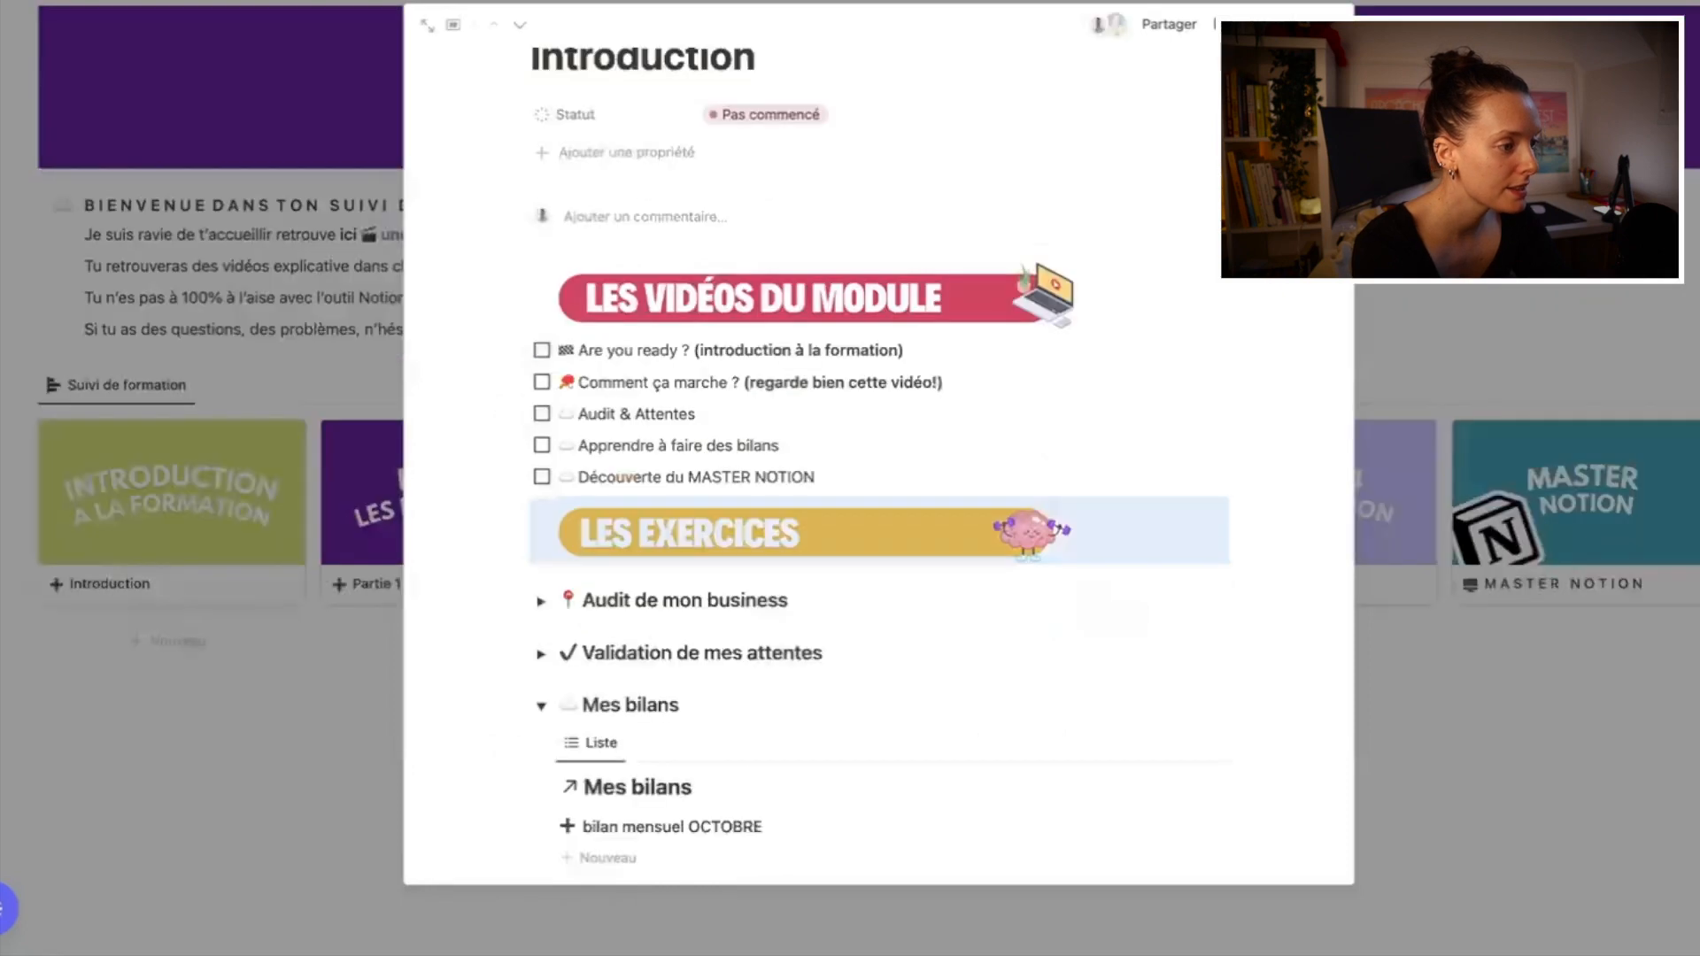
Step: Copy the "Prise de notes" banner and callout from the existing Introduction page and paste them at the end of the template
{"action": "scroll", "coordinate": [532, 664], "scroll_direction": "down", "scroll_amount": 5}
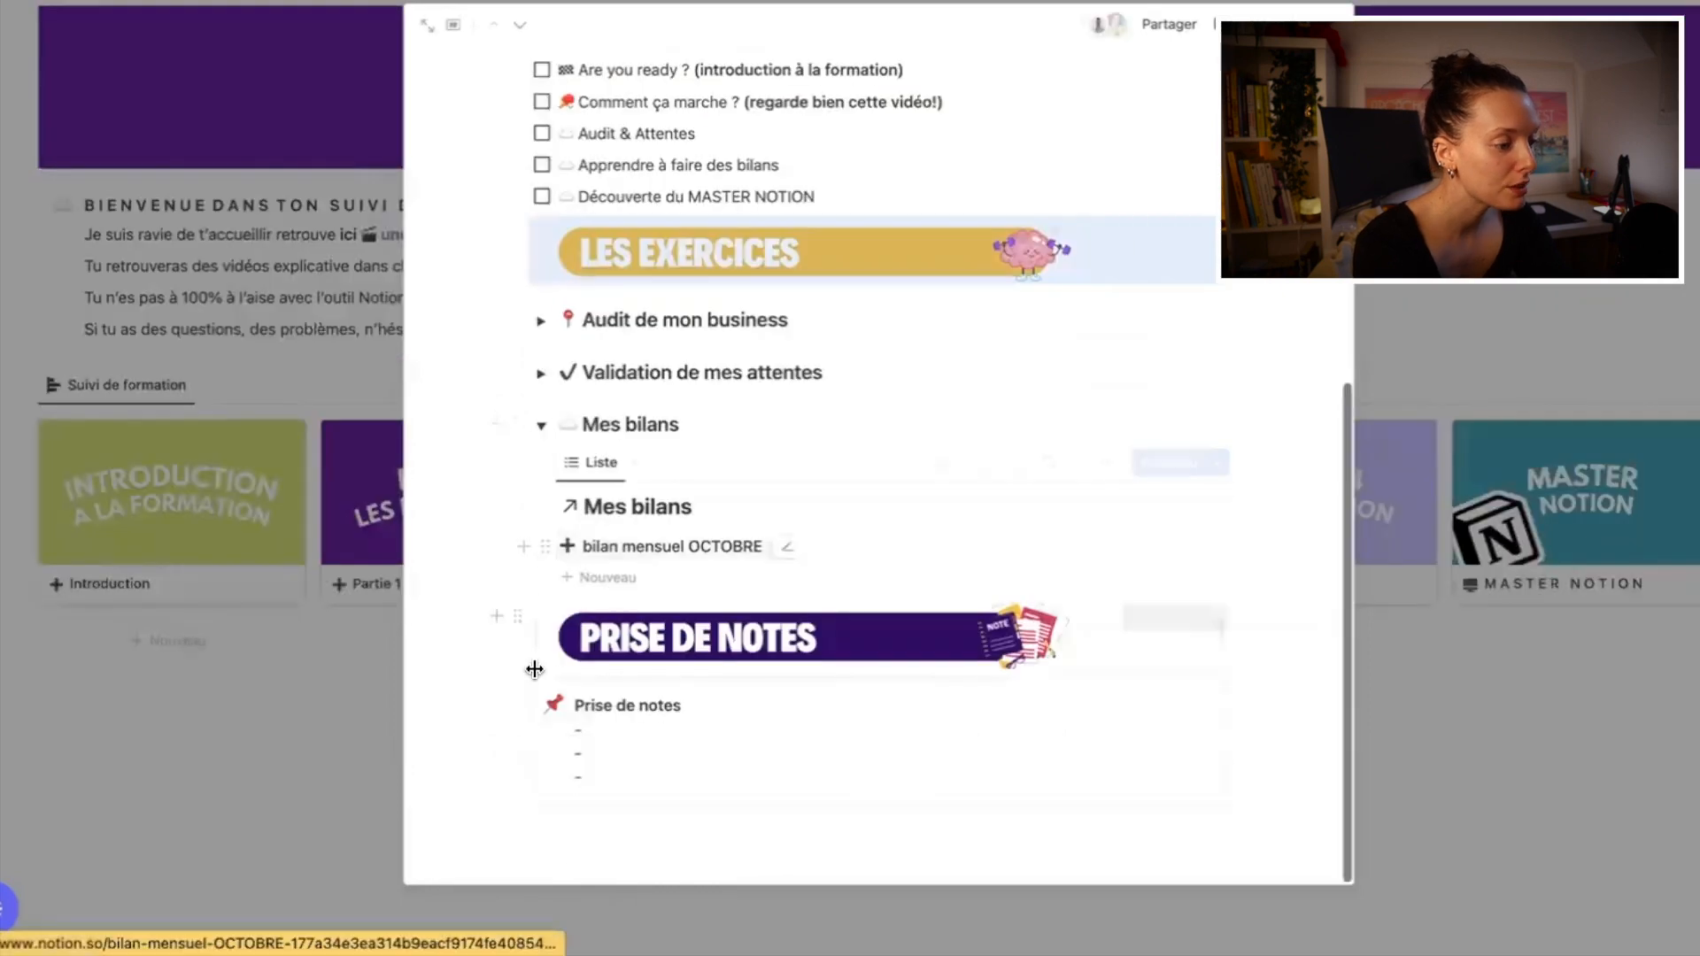
{"action": "left_click_drag", "start_coordinate": [515, 677], "coordinate": [596, 777]}
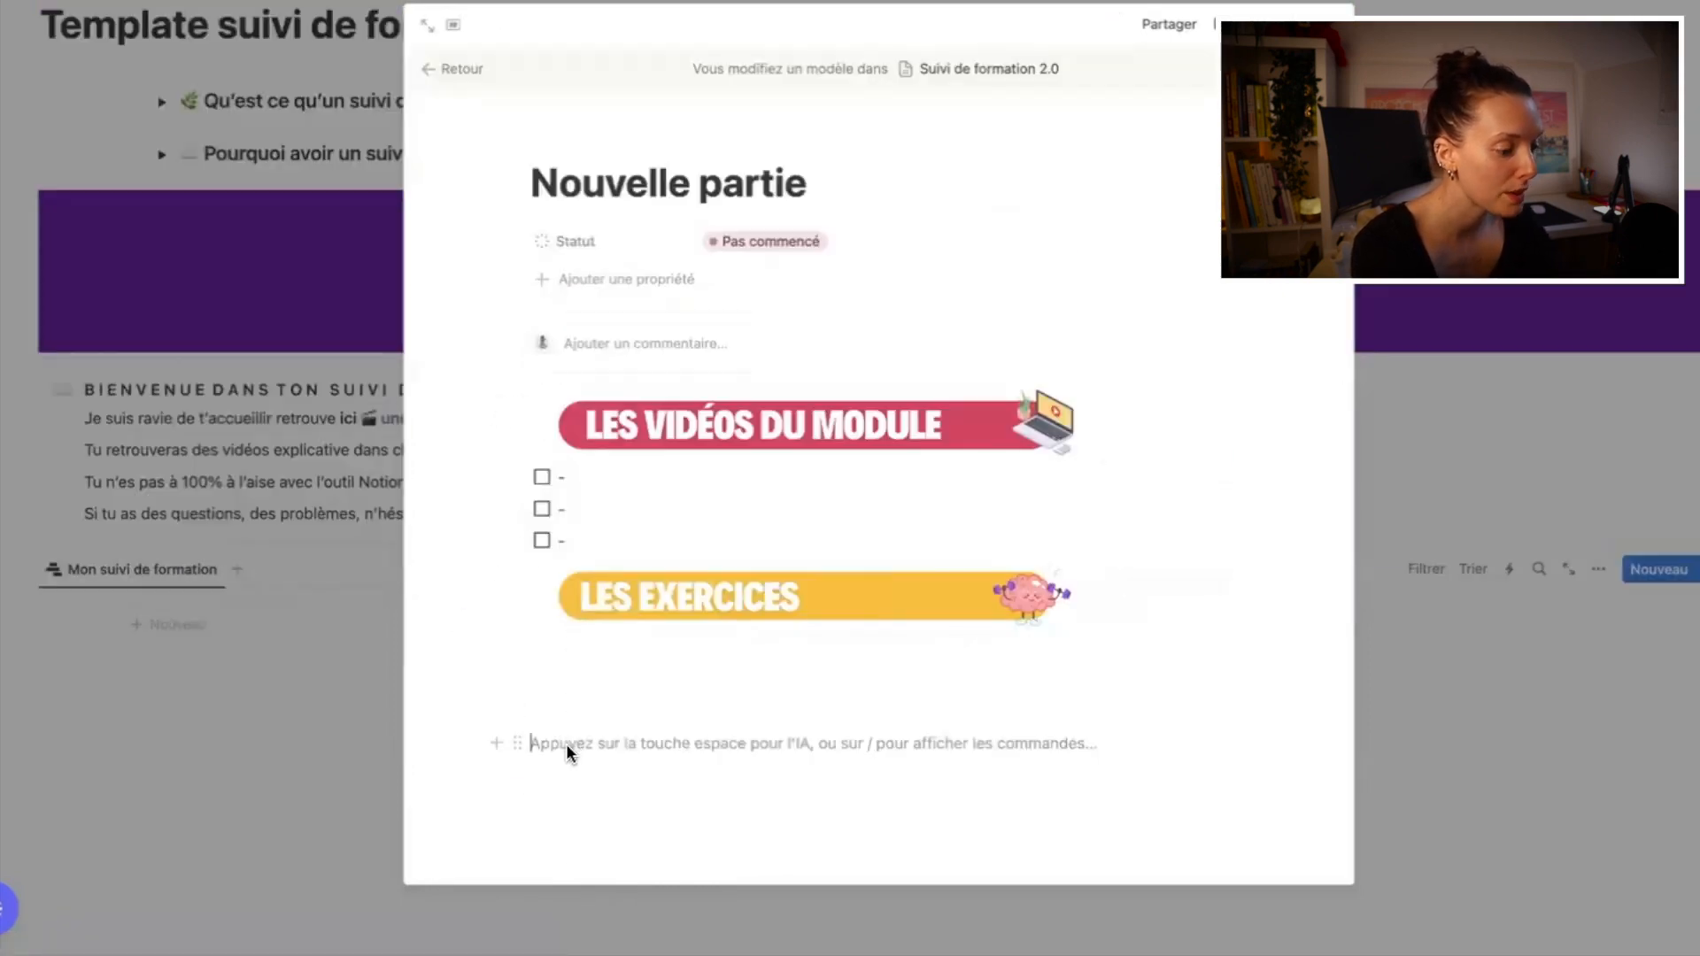
{"action": "key", "text": "ctrl+v"}
{"action": "left_click", "coordinate": [472, 773]}
{"action": "scroll", "coordinate": [566, 775], "scroll_direction": "down", "scroll_amount": 2}
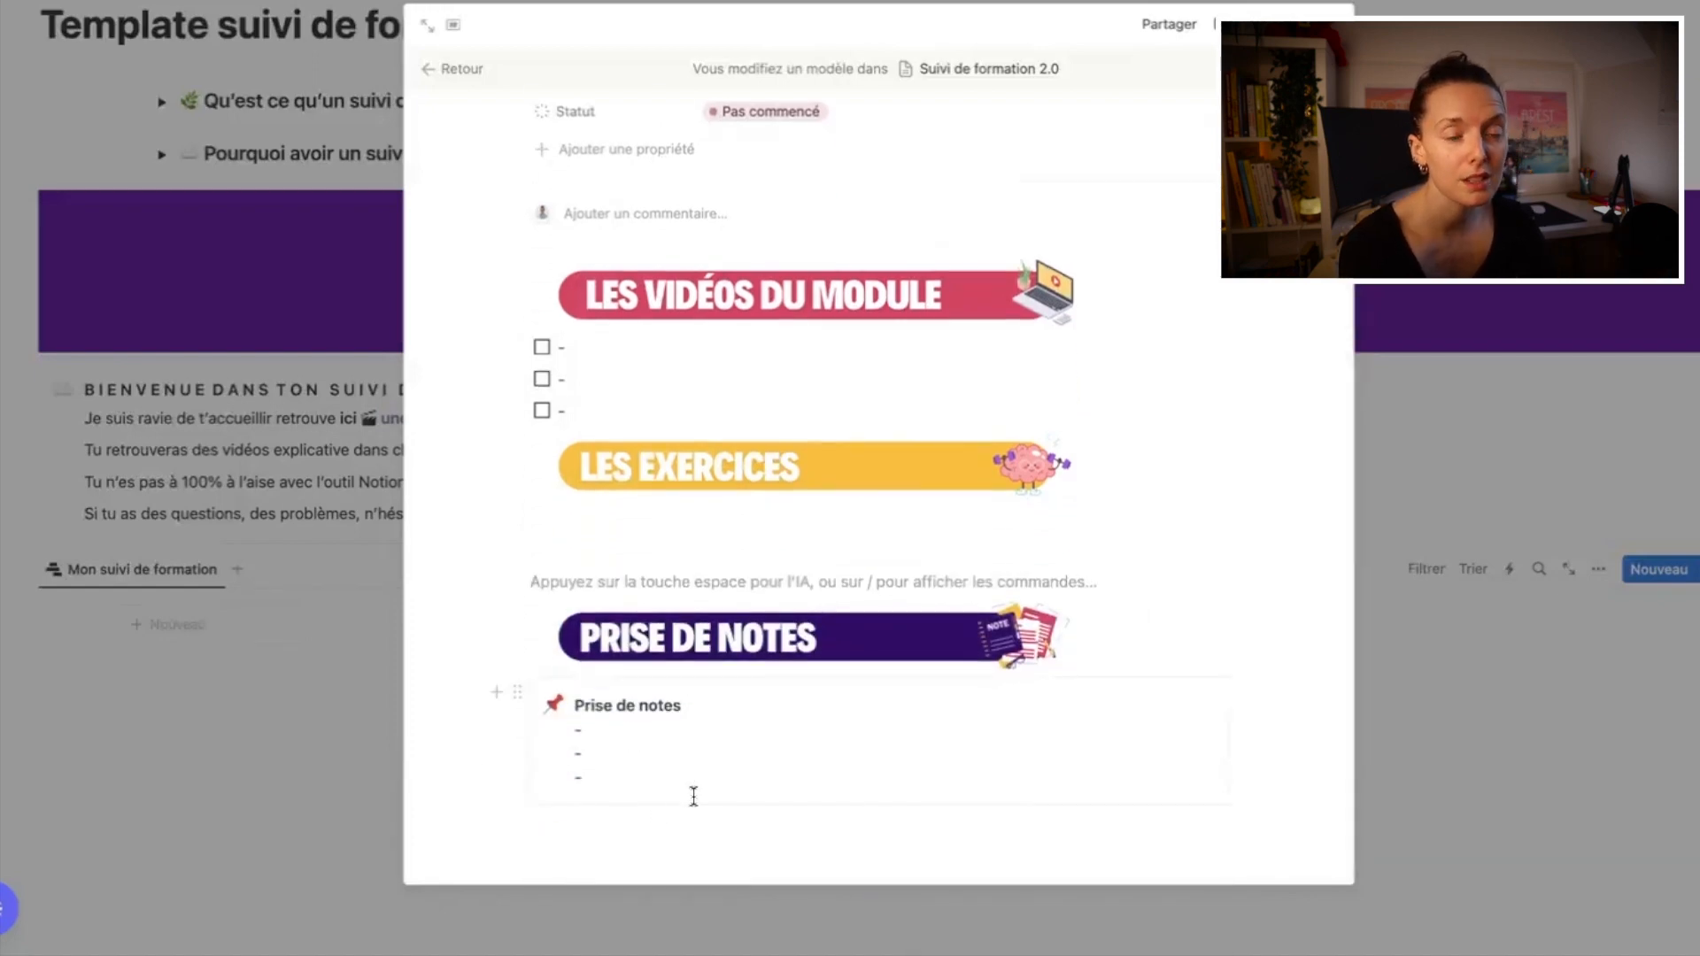
Step: Give the "Nouvelle partie" template a circled right-arrow icon and close the template
{"action": "scroll", "coordinate": [717, 549], "scroll_direction": "up", "scroll_amount": 3}
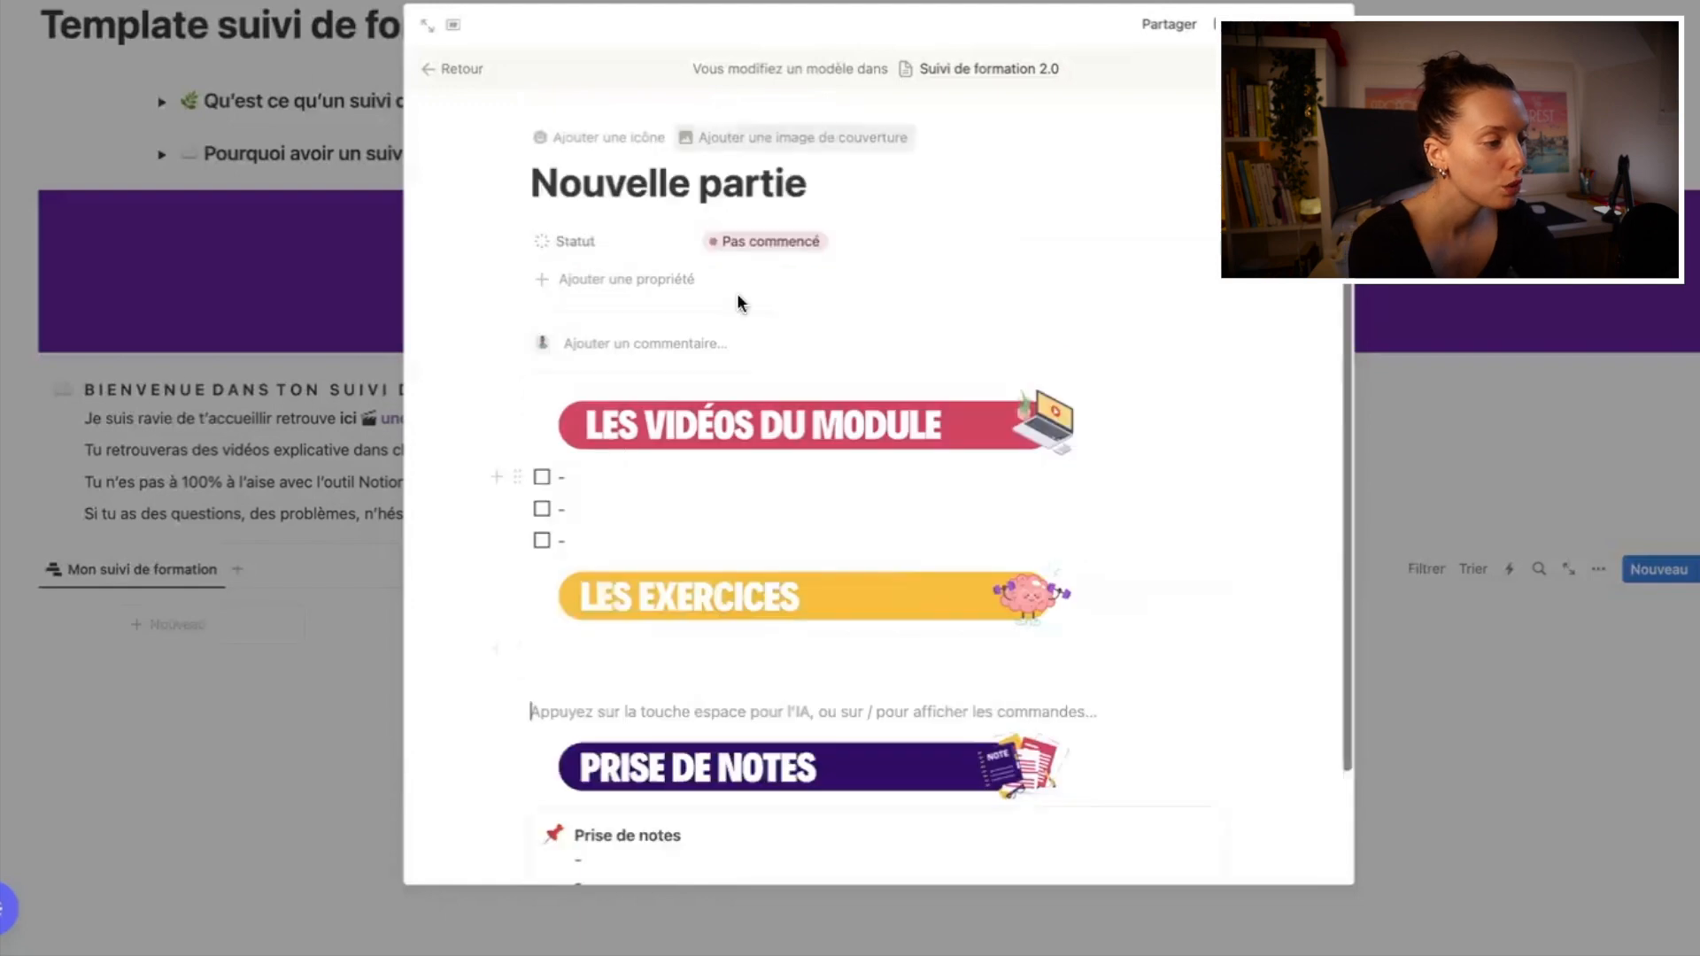
{"action": "left_click", "coordinate": [568, 147]}
{"action": "left_click", "coordinate": [571, 234]}
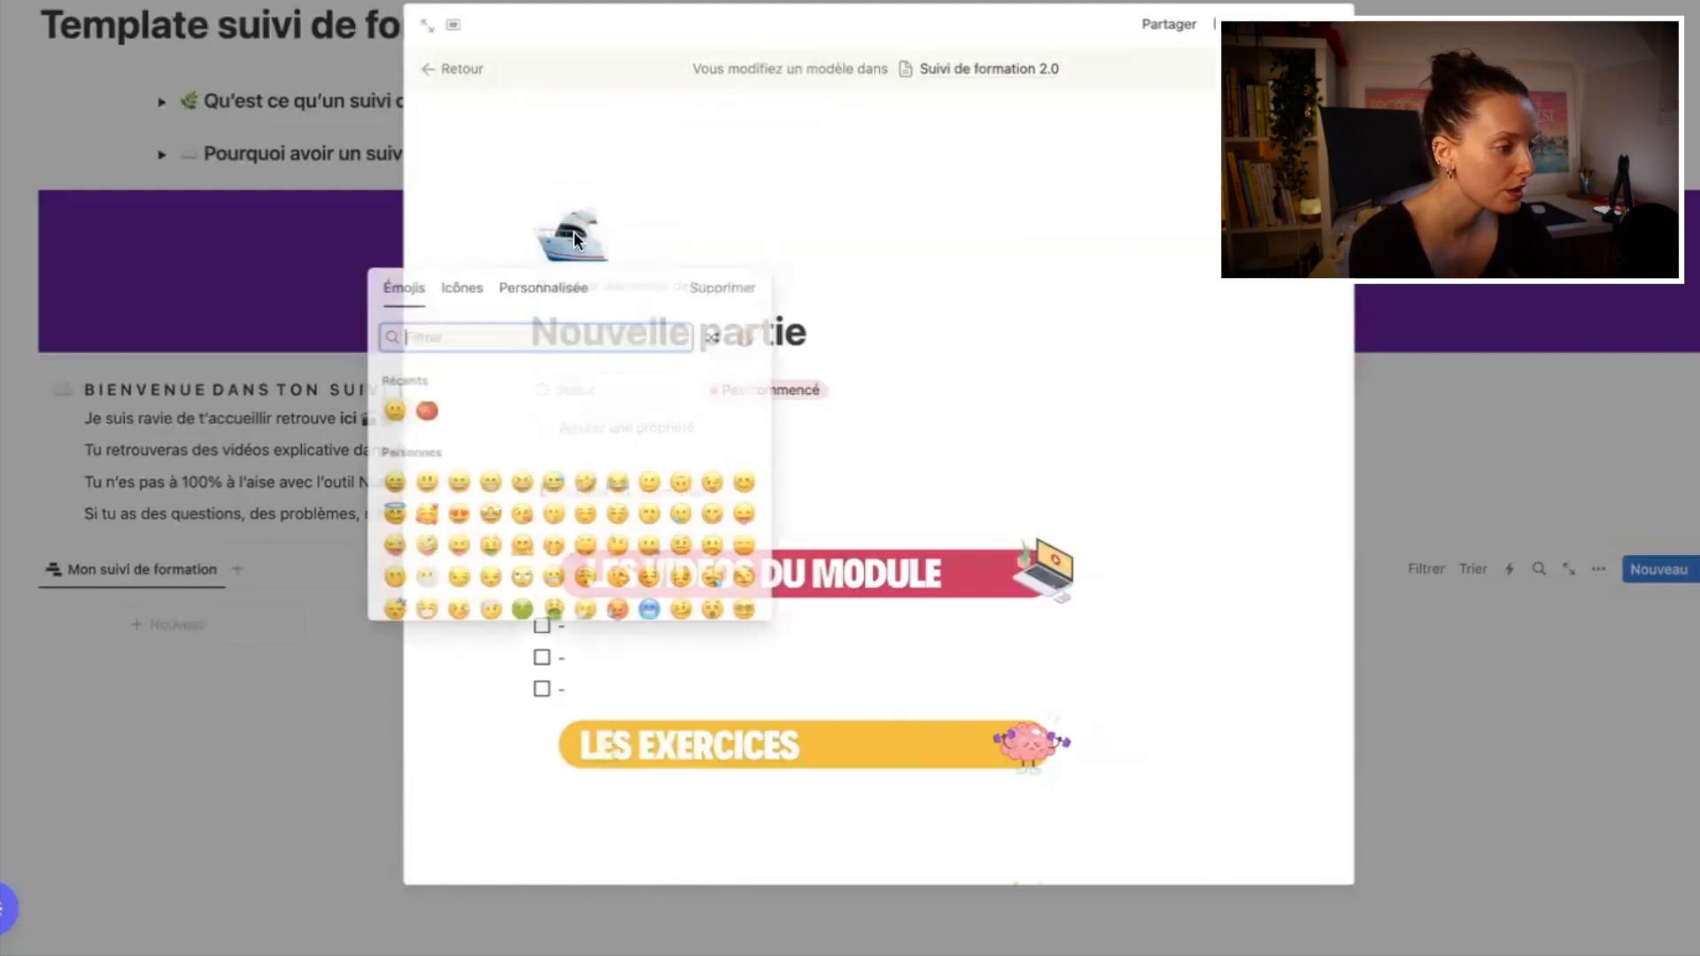
{"action": "left_click", "coordinate": [462, 289]}
{"action": "scroll", "coordinate": [505, 549], "scroll_direction": "down", "scroll_amount": 1}
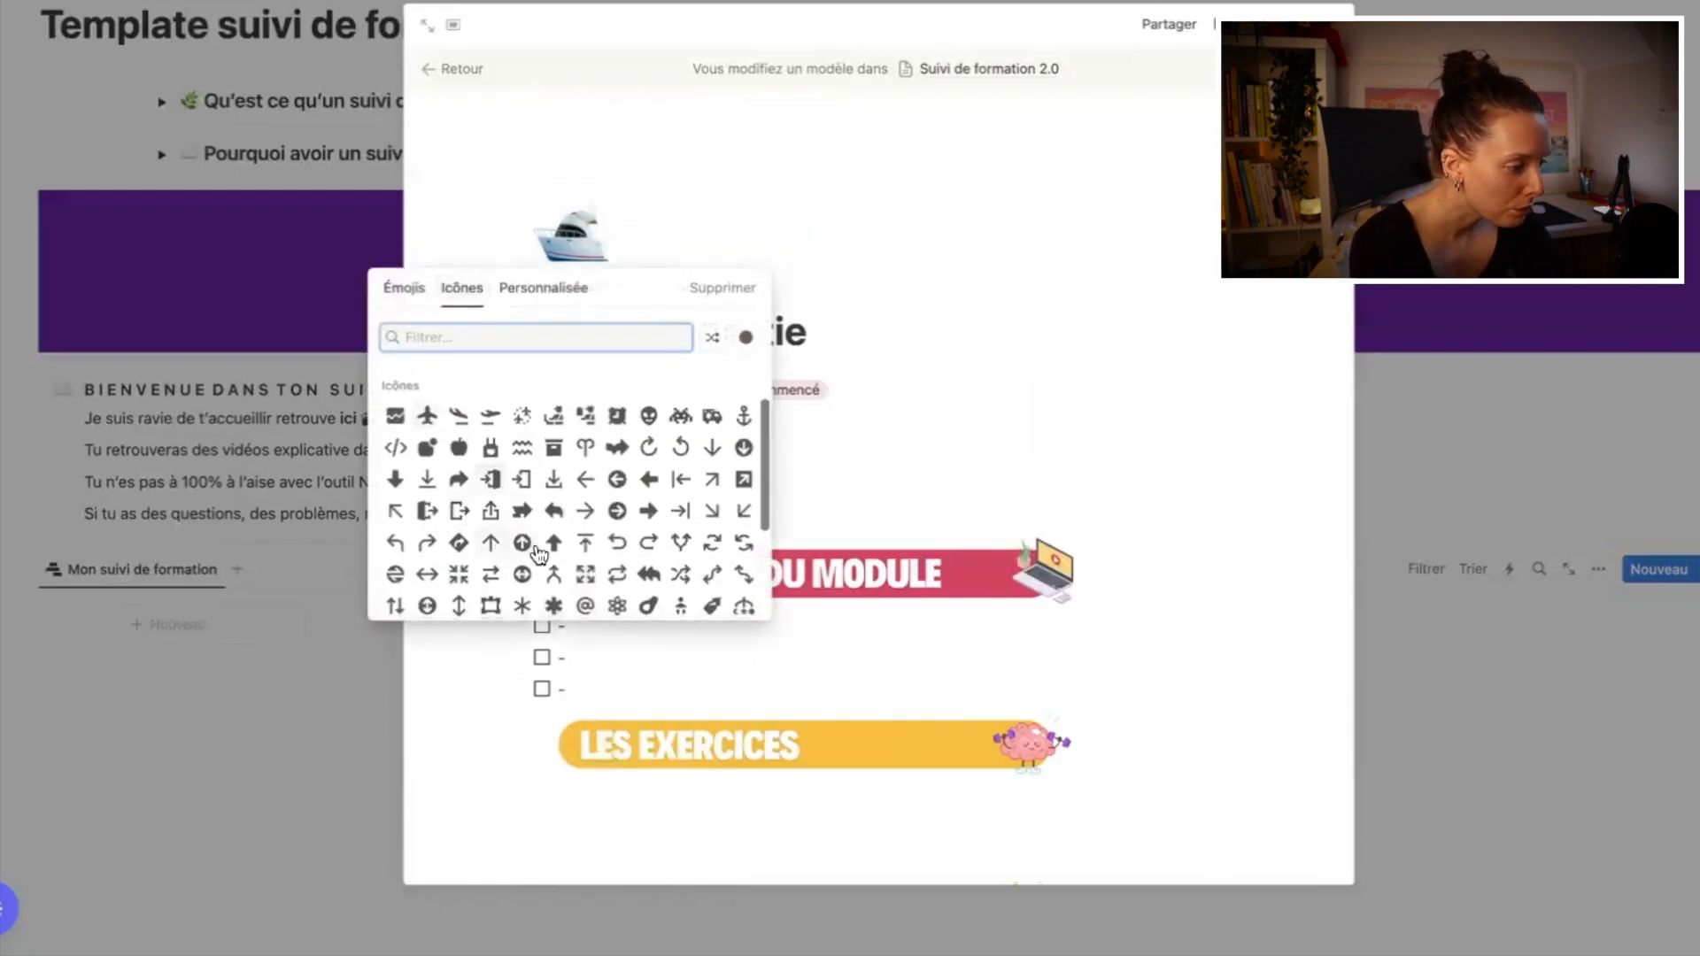
{"action": "left_click", "coordinate": [617, 510]}
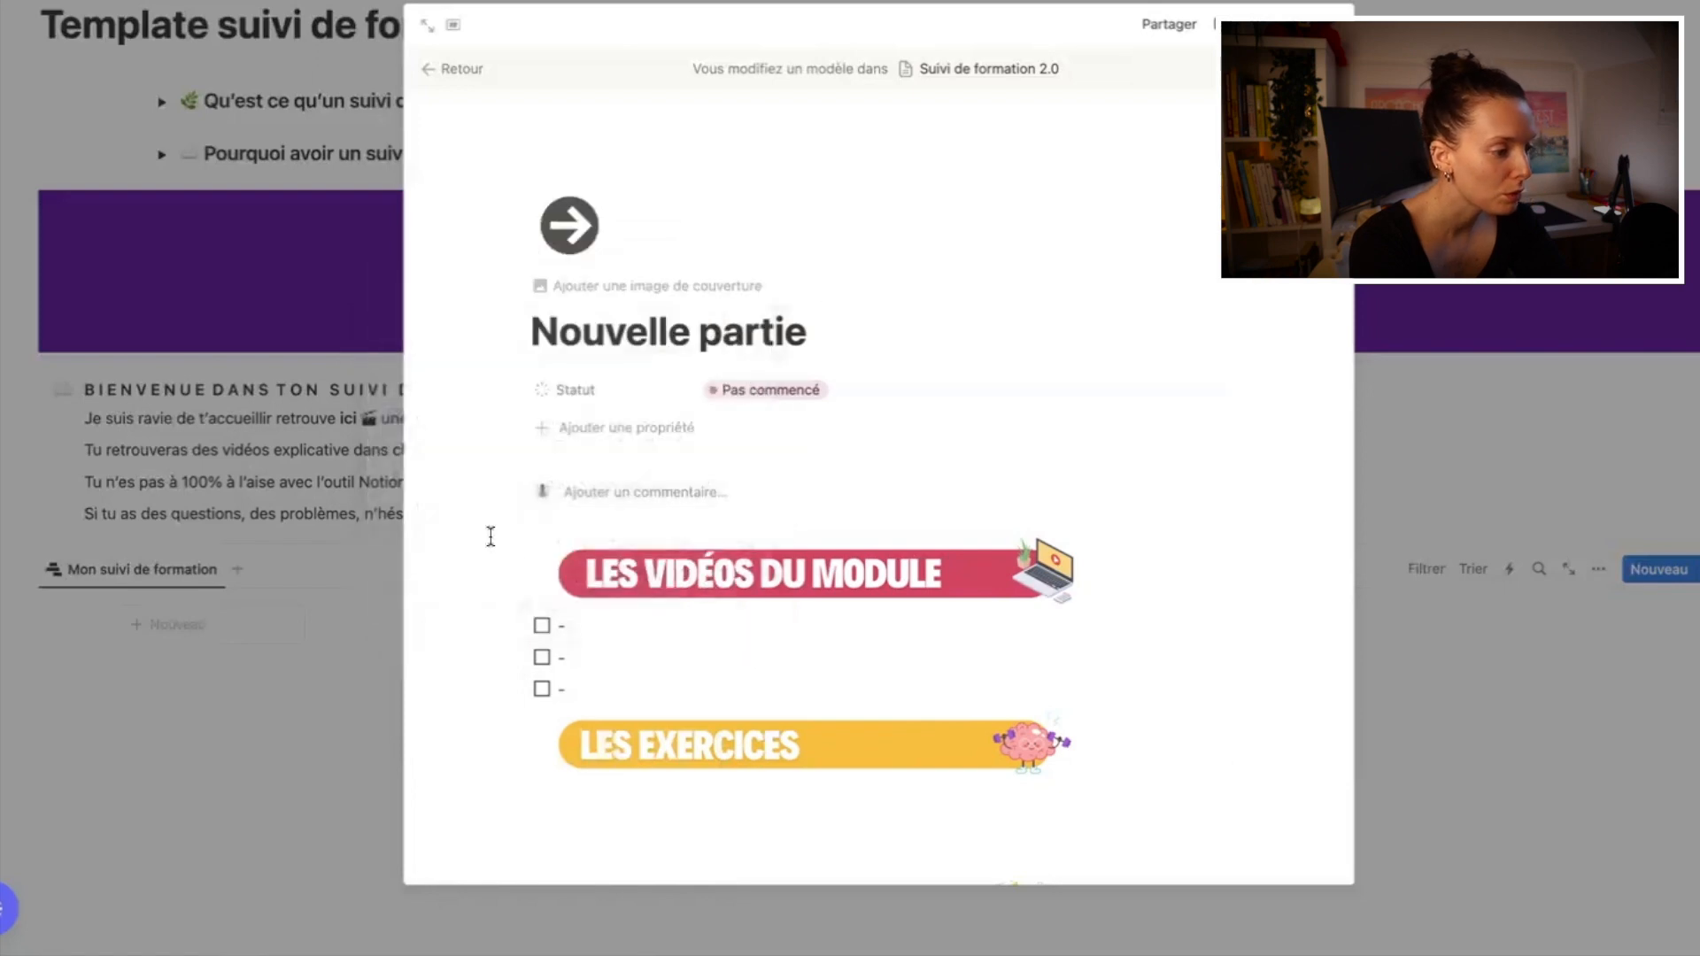
{"action": "left_click", "coordinate": [376, 737]}
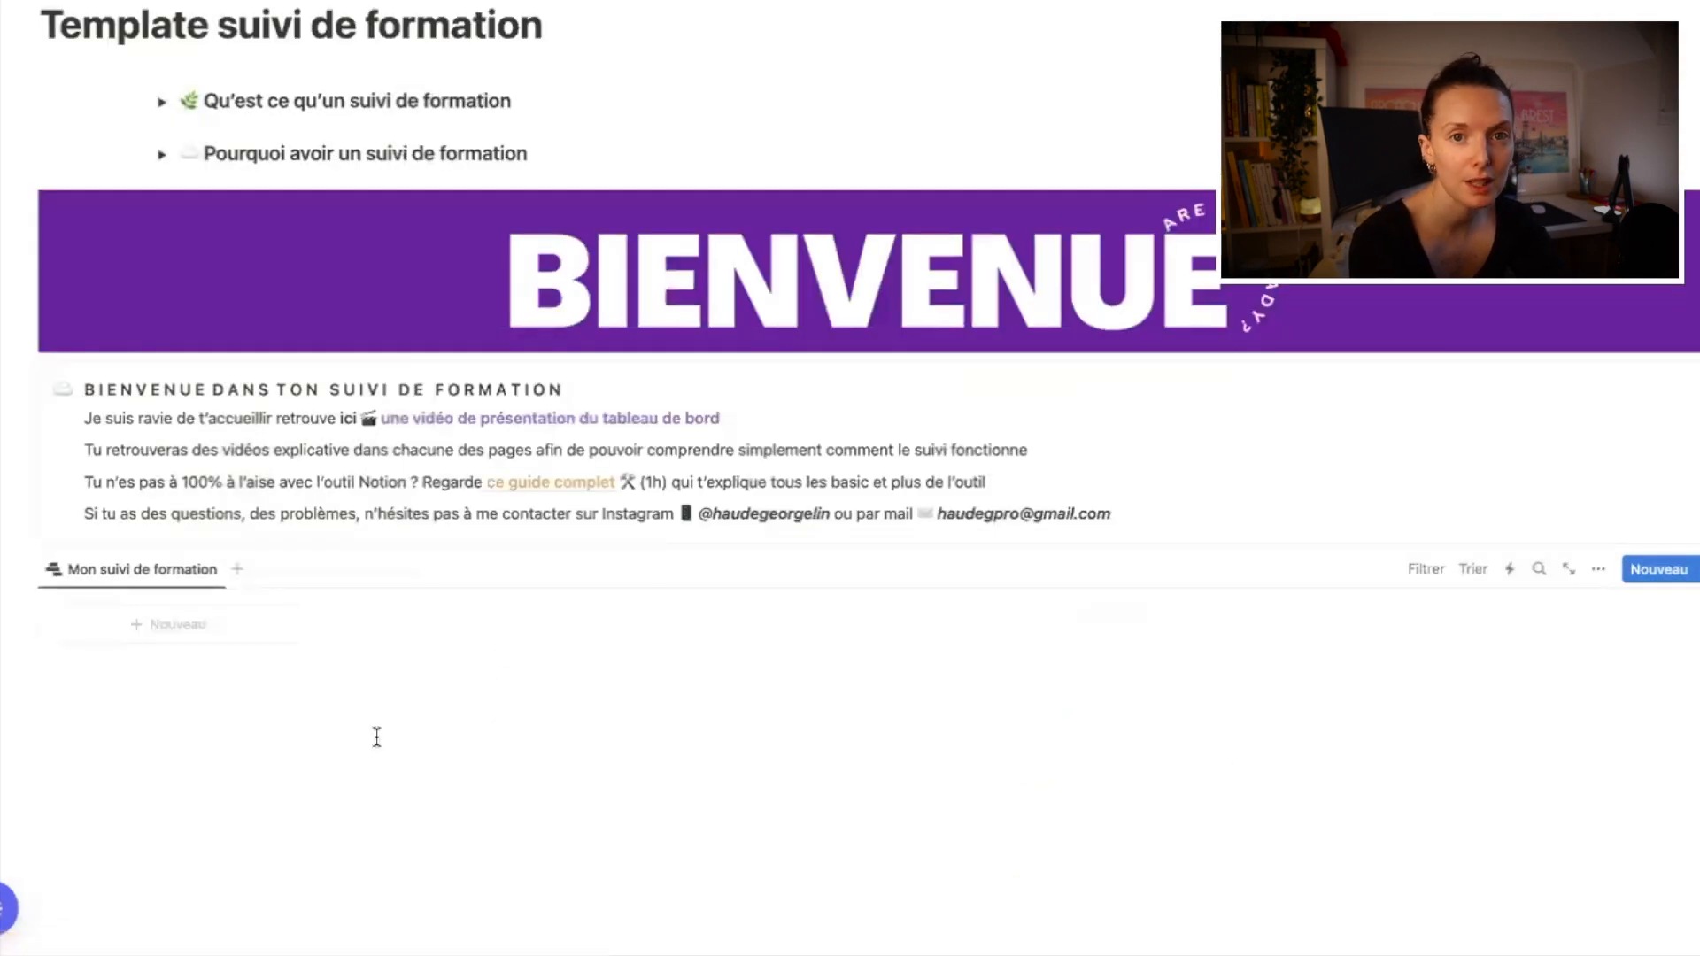
Step: Create a gallery page from the "Nouvelle partie" template and title it "Introduction"
{"action": "left_click", "coordinate": [197, 627]}
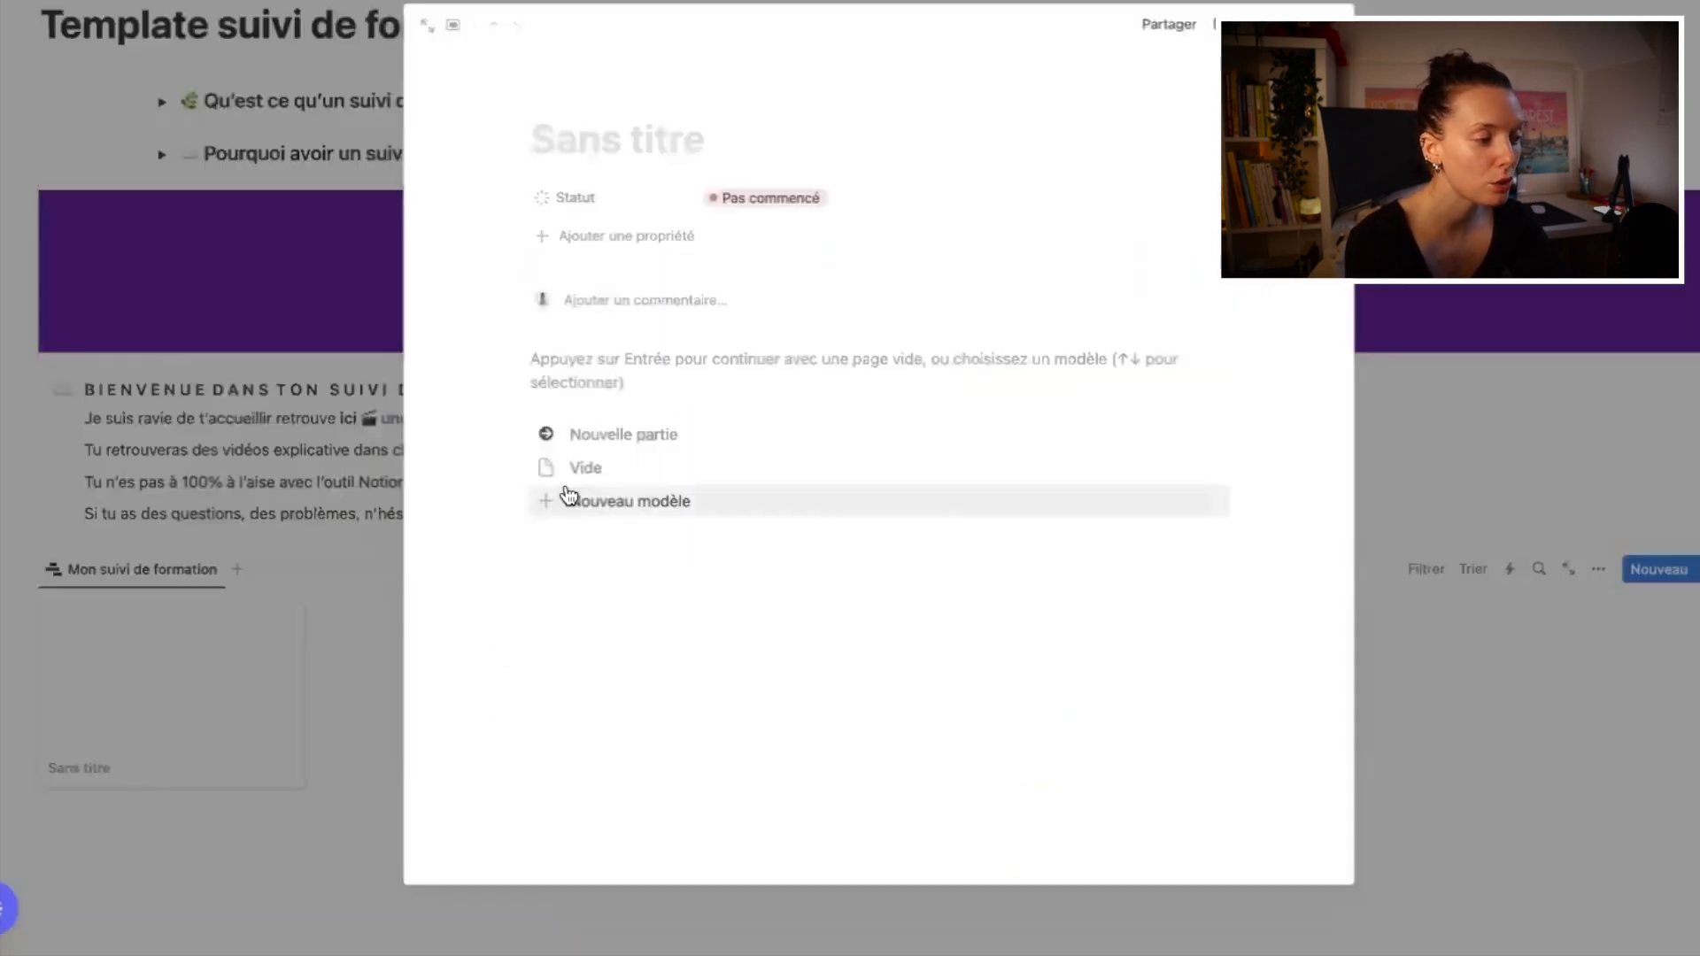
{"action": "left_click", "coordinate": [640, 435]}
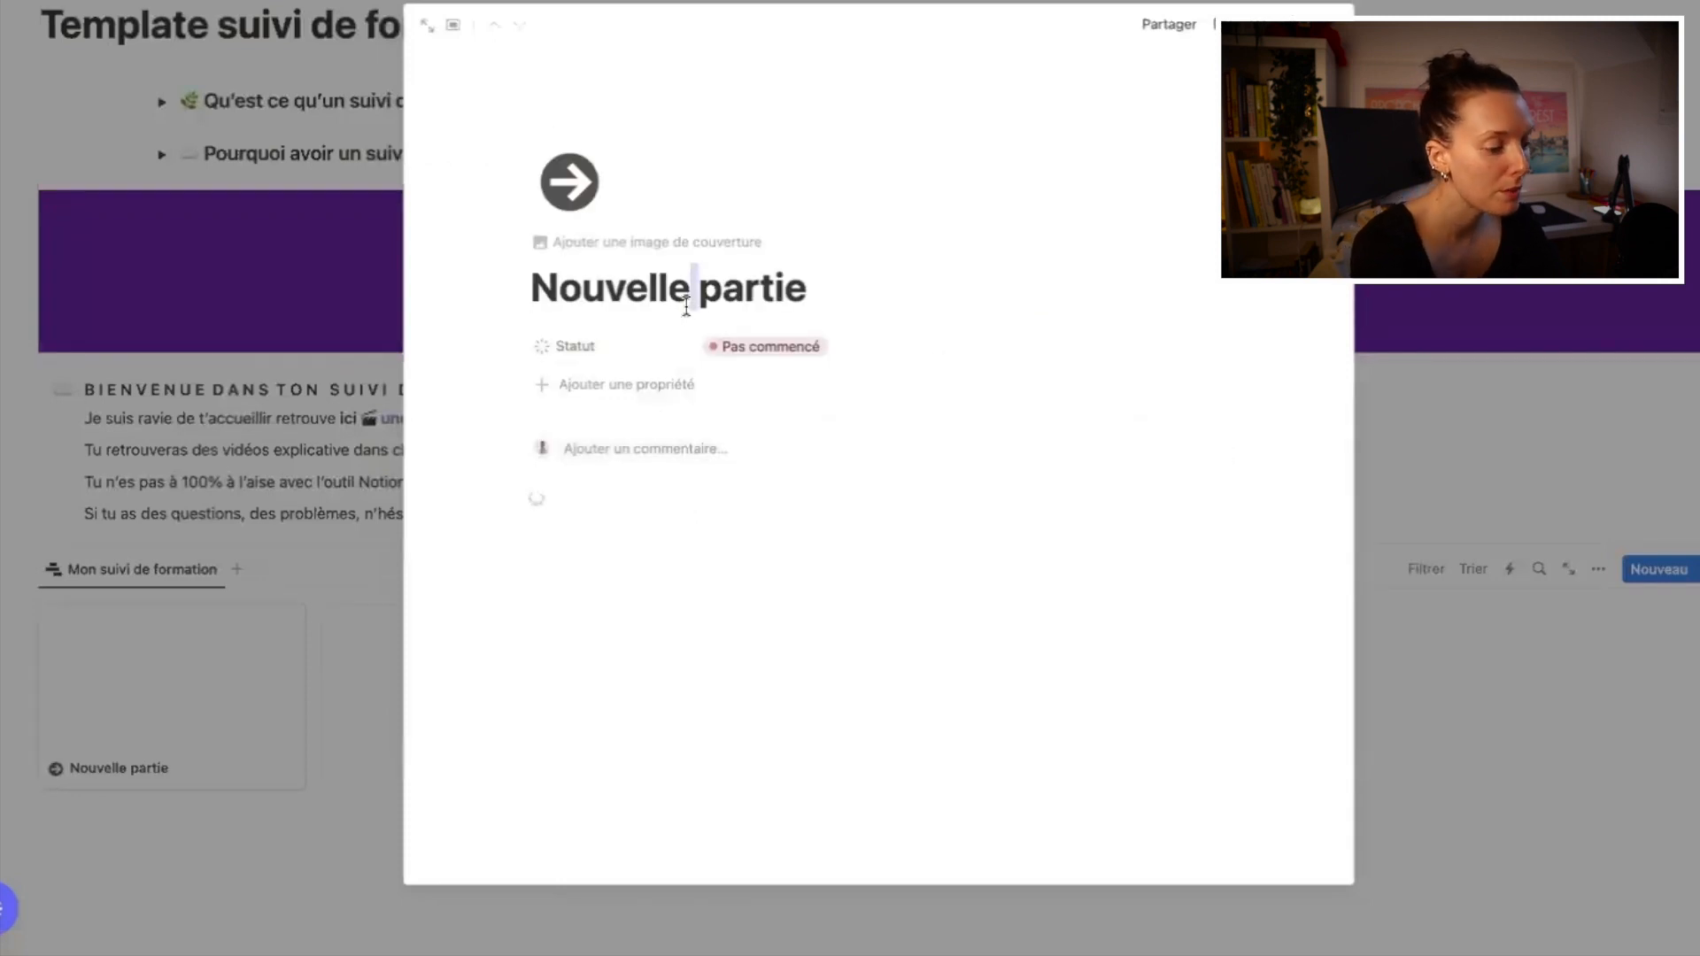
{"action": "left_click_drag", "start_coordinate": [809, 286], "coordinate": [553, 256]}
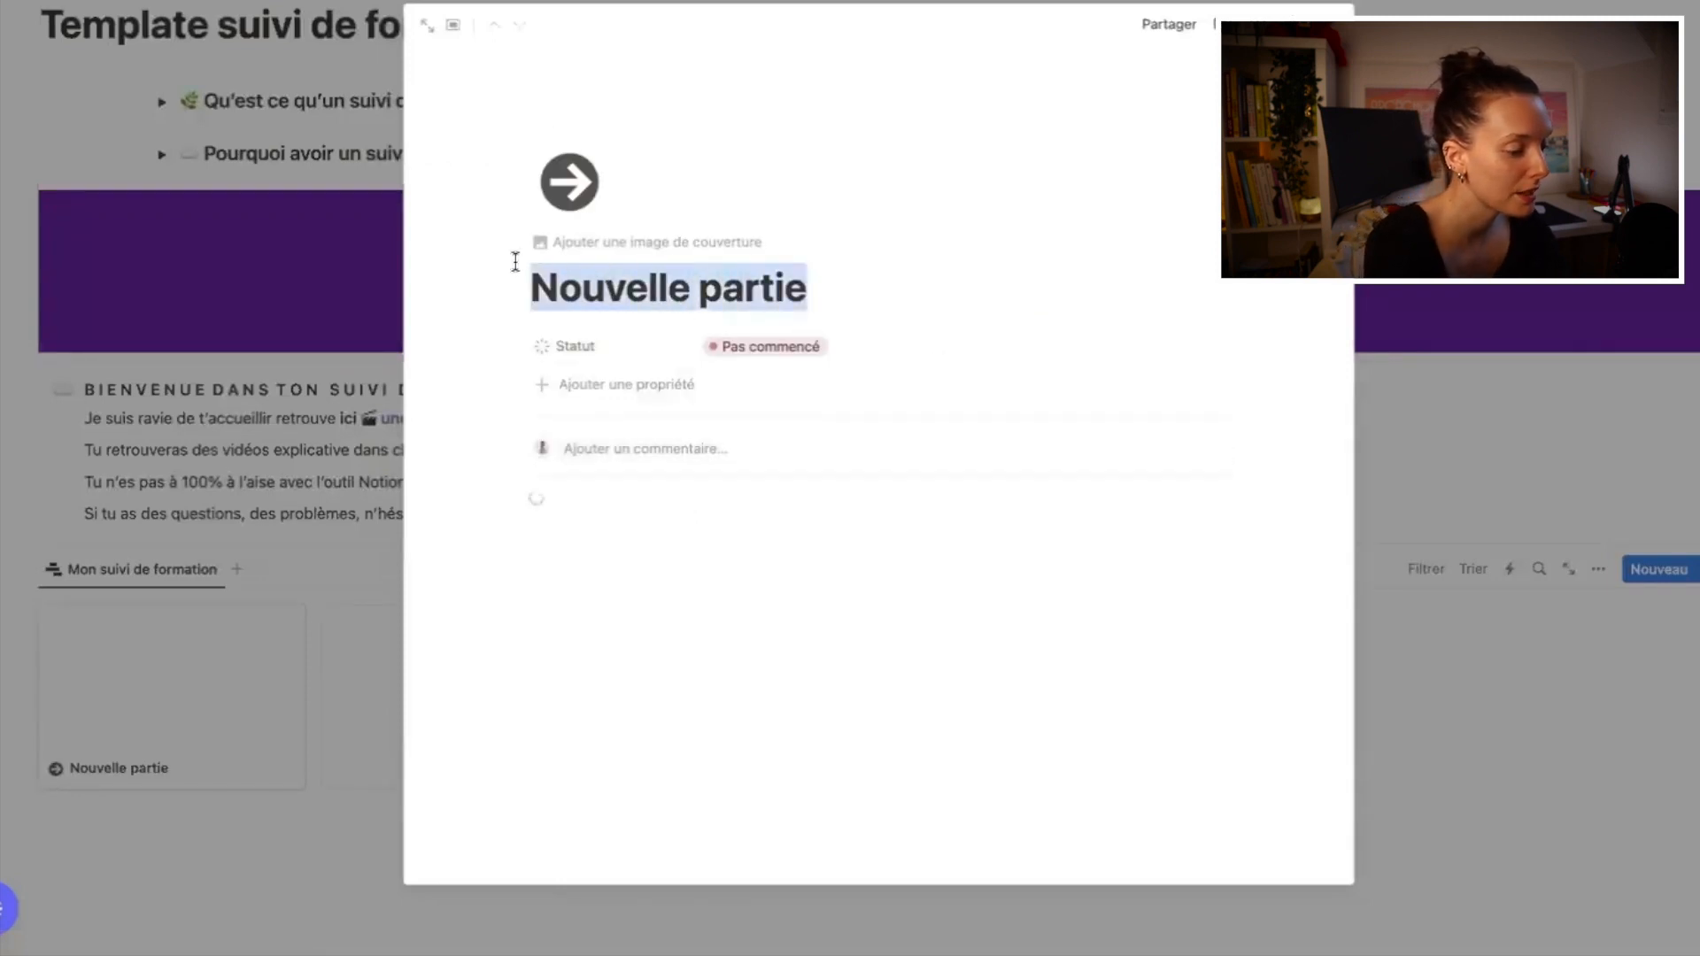
{"action": "type", "text": "Introduction"}
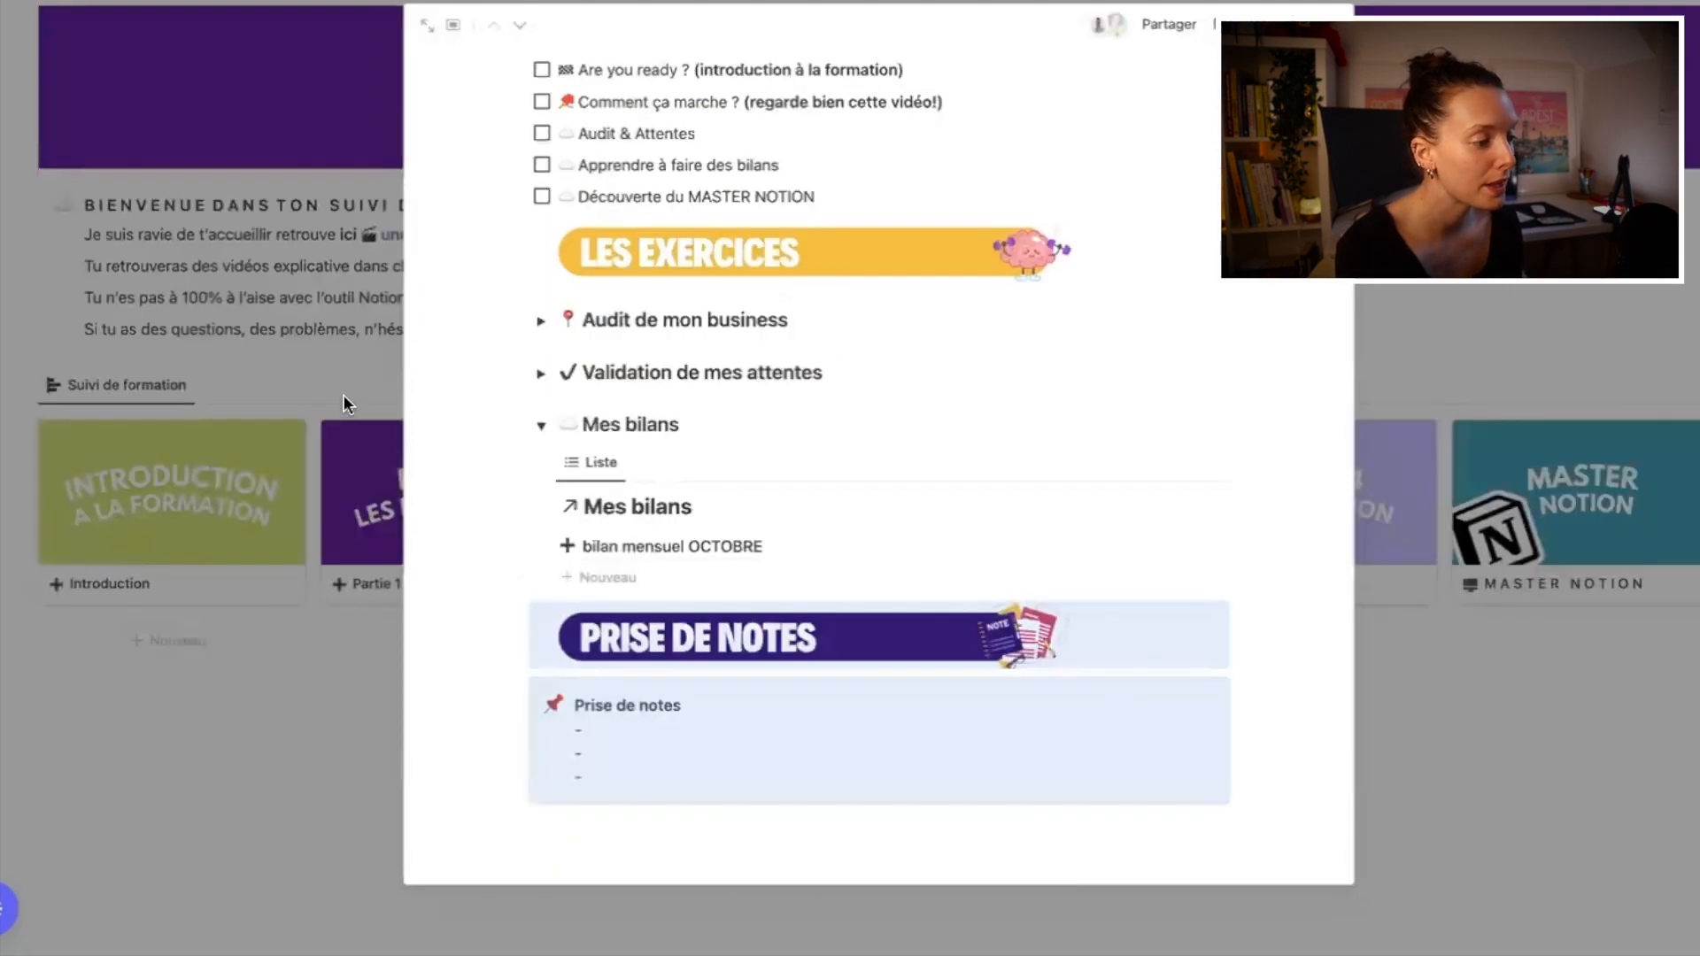
{"action": "left_click", "coordinate": [251, 732]}
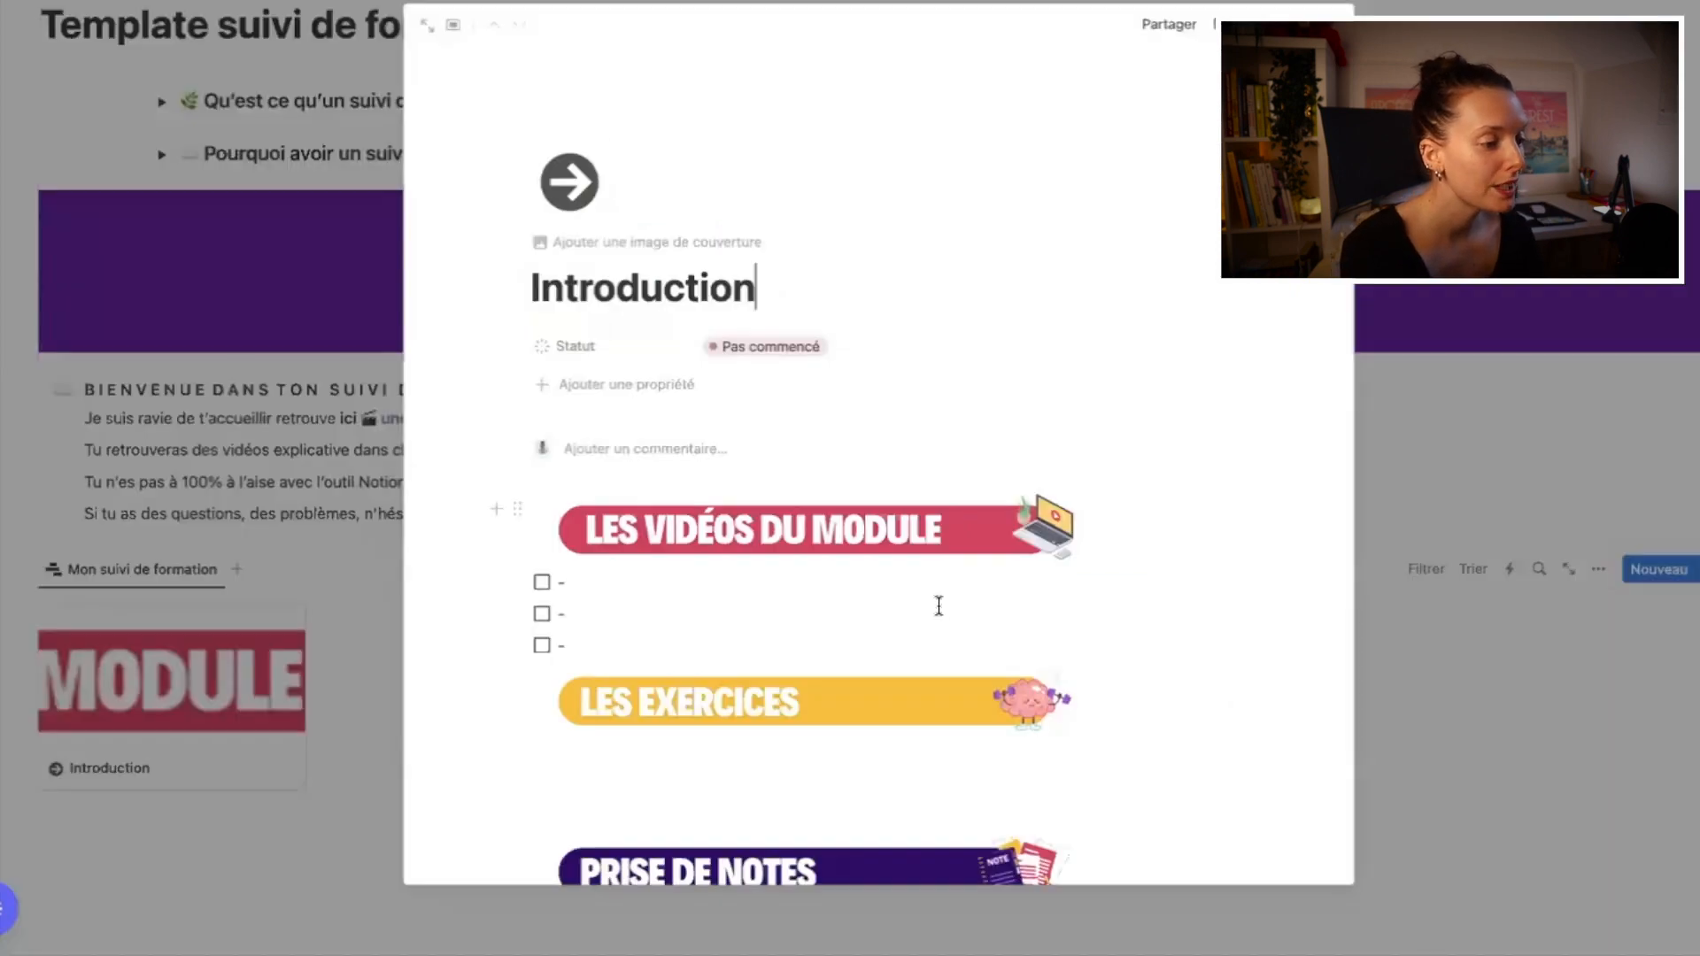
{"action": "left_click", "coordinate": [263, 816]}
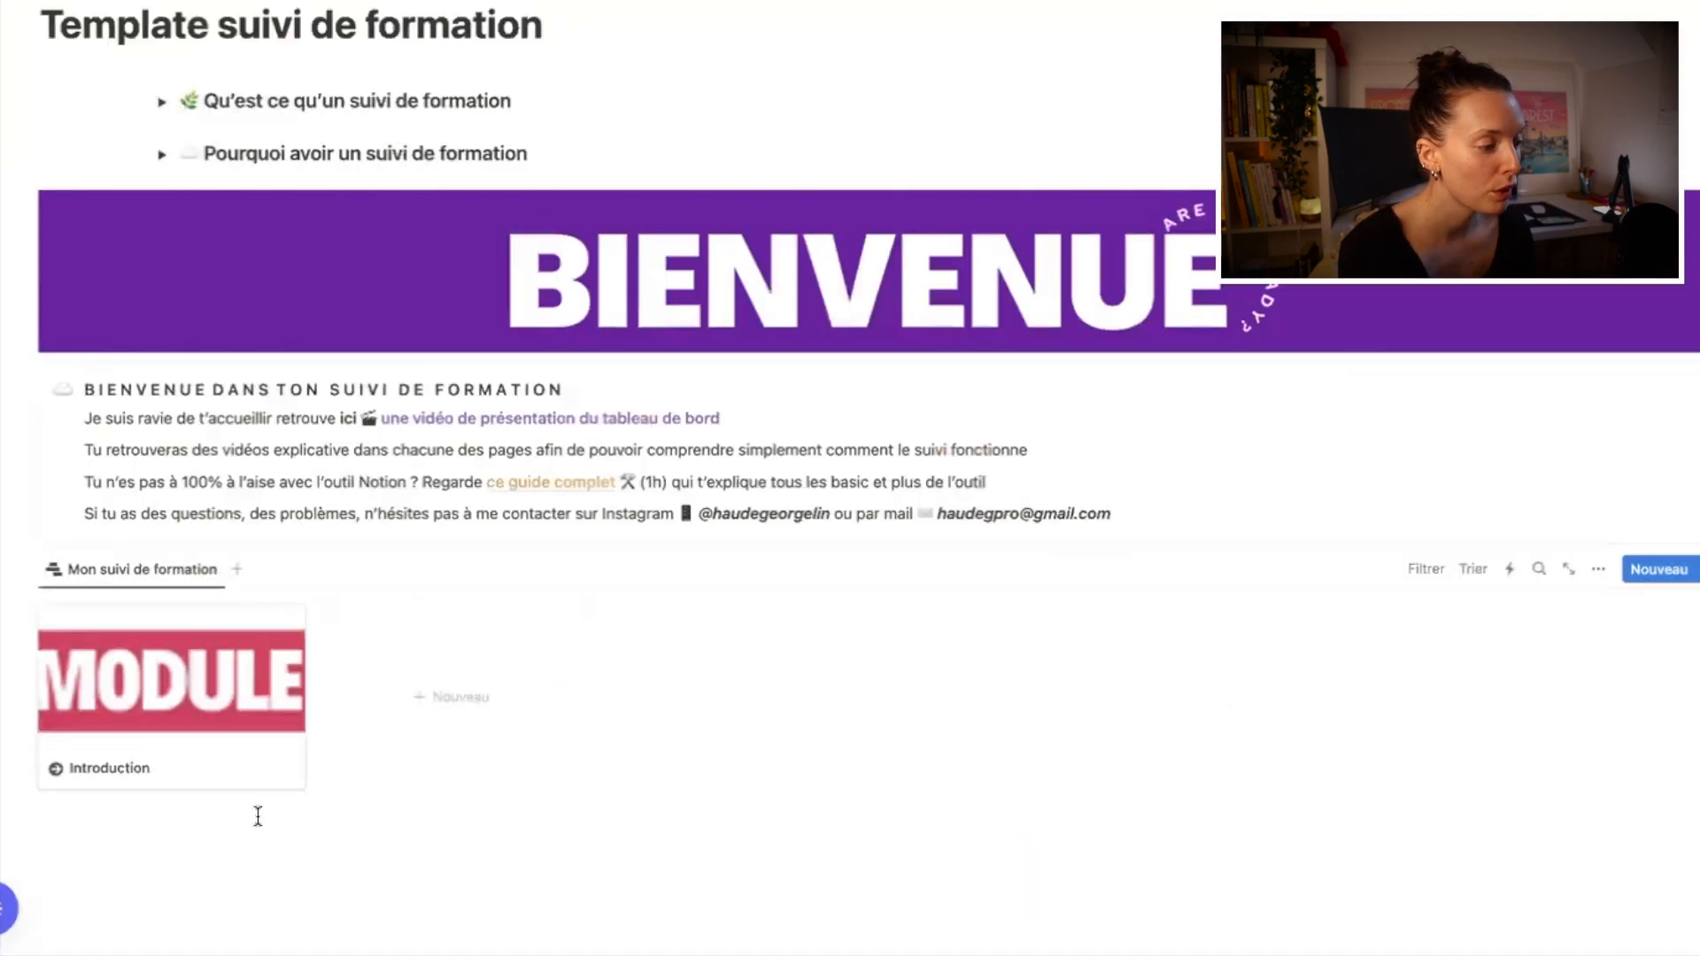
{"action": "left_click", "coordinate": [151, 692]}
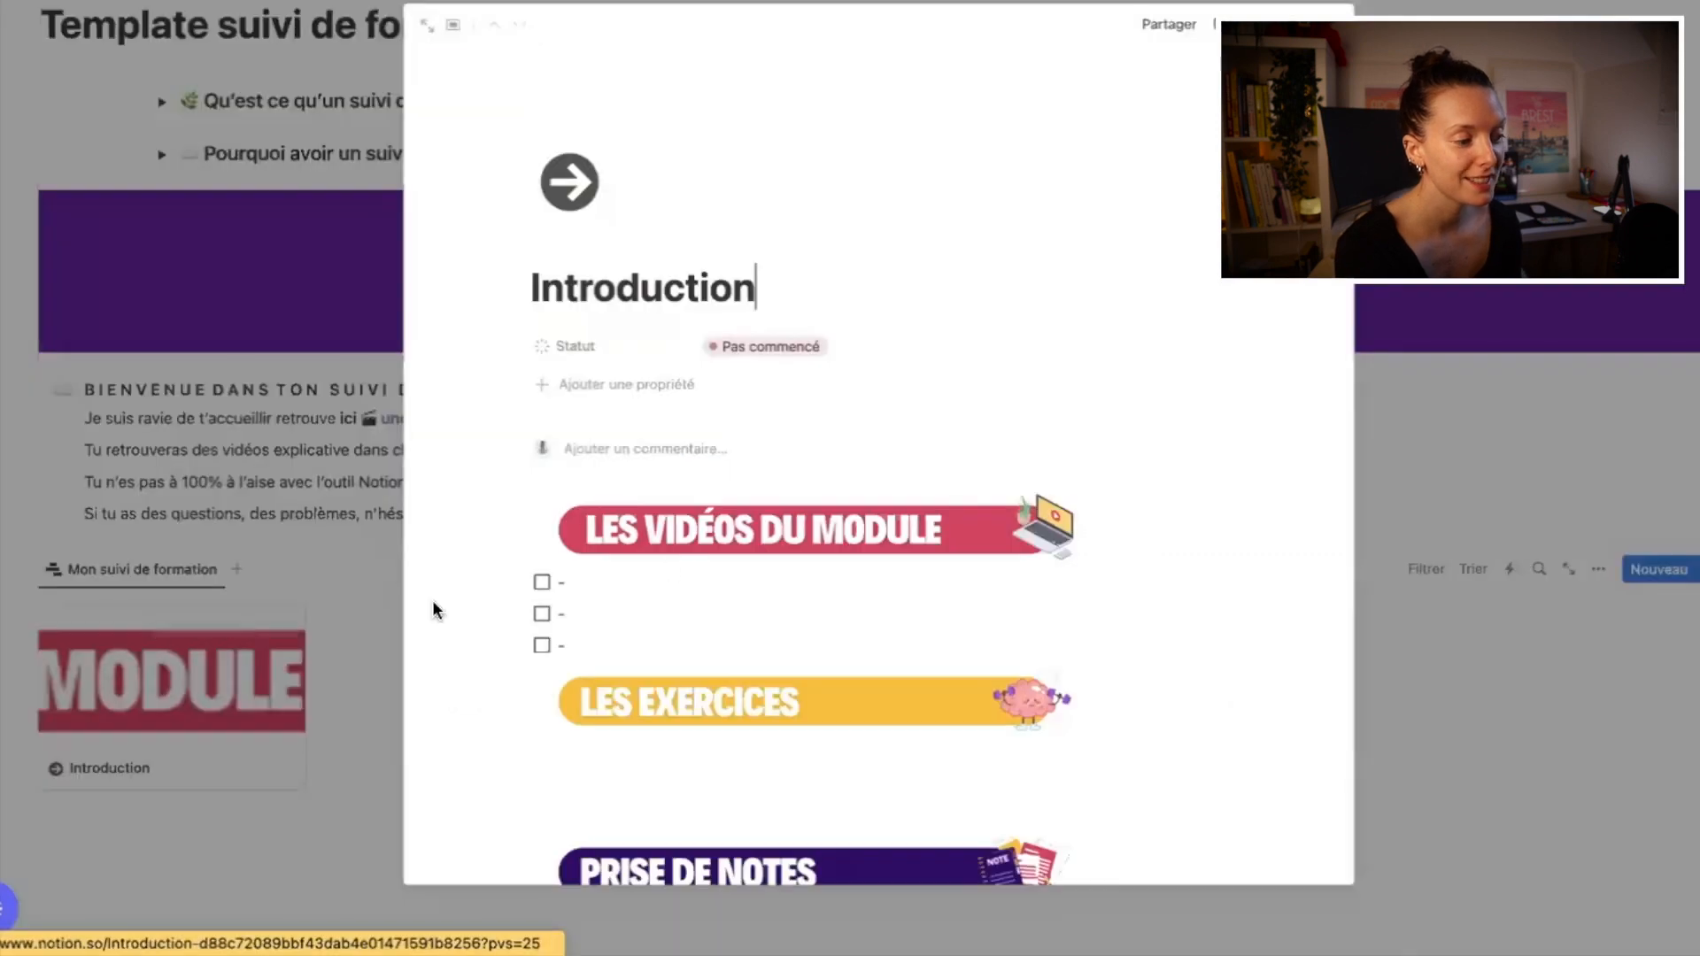
{"action": "left_click", "coordinate": [239, 819]}
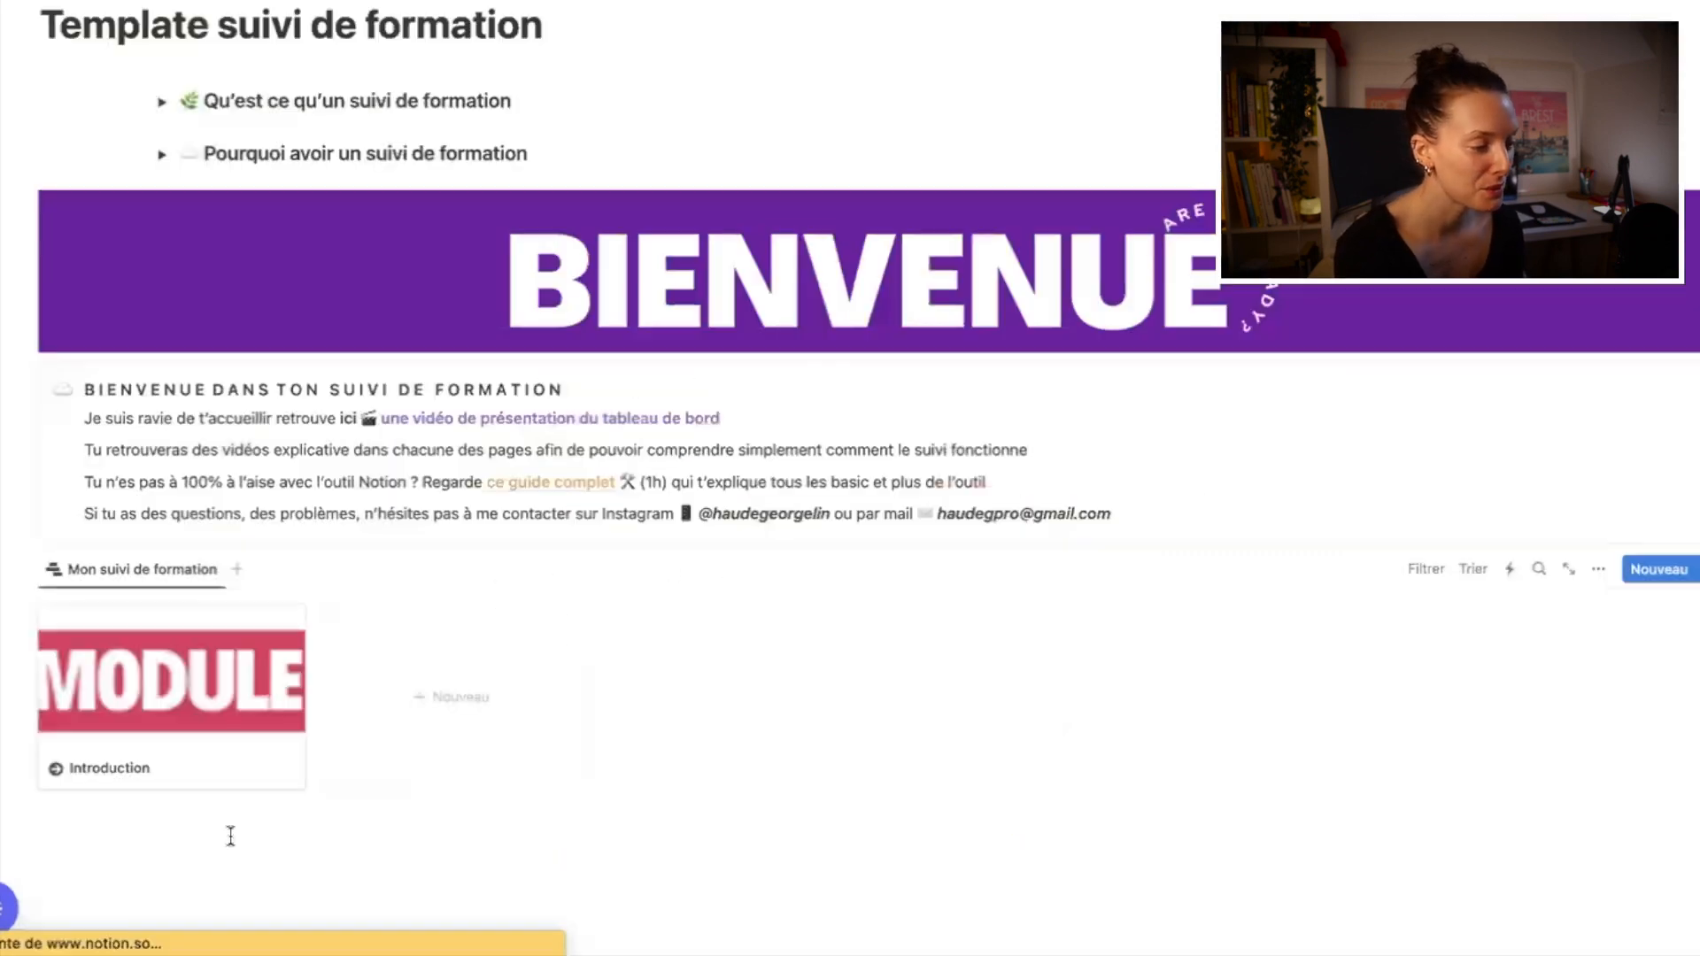
Step: Show the Statut property on the cards of the "Mon suivi de formation" gallery
{"action": "left_click", "coordinate": [1598, 572]}
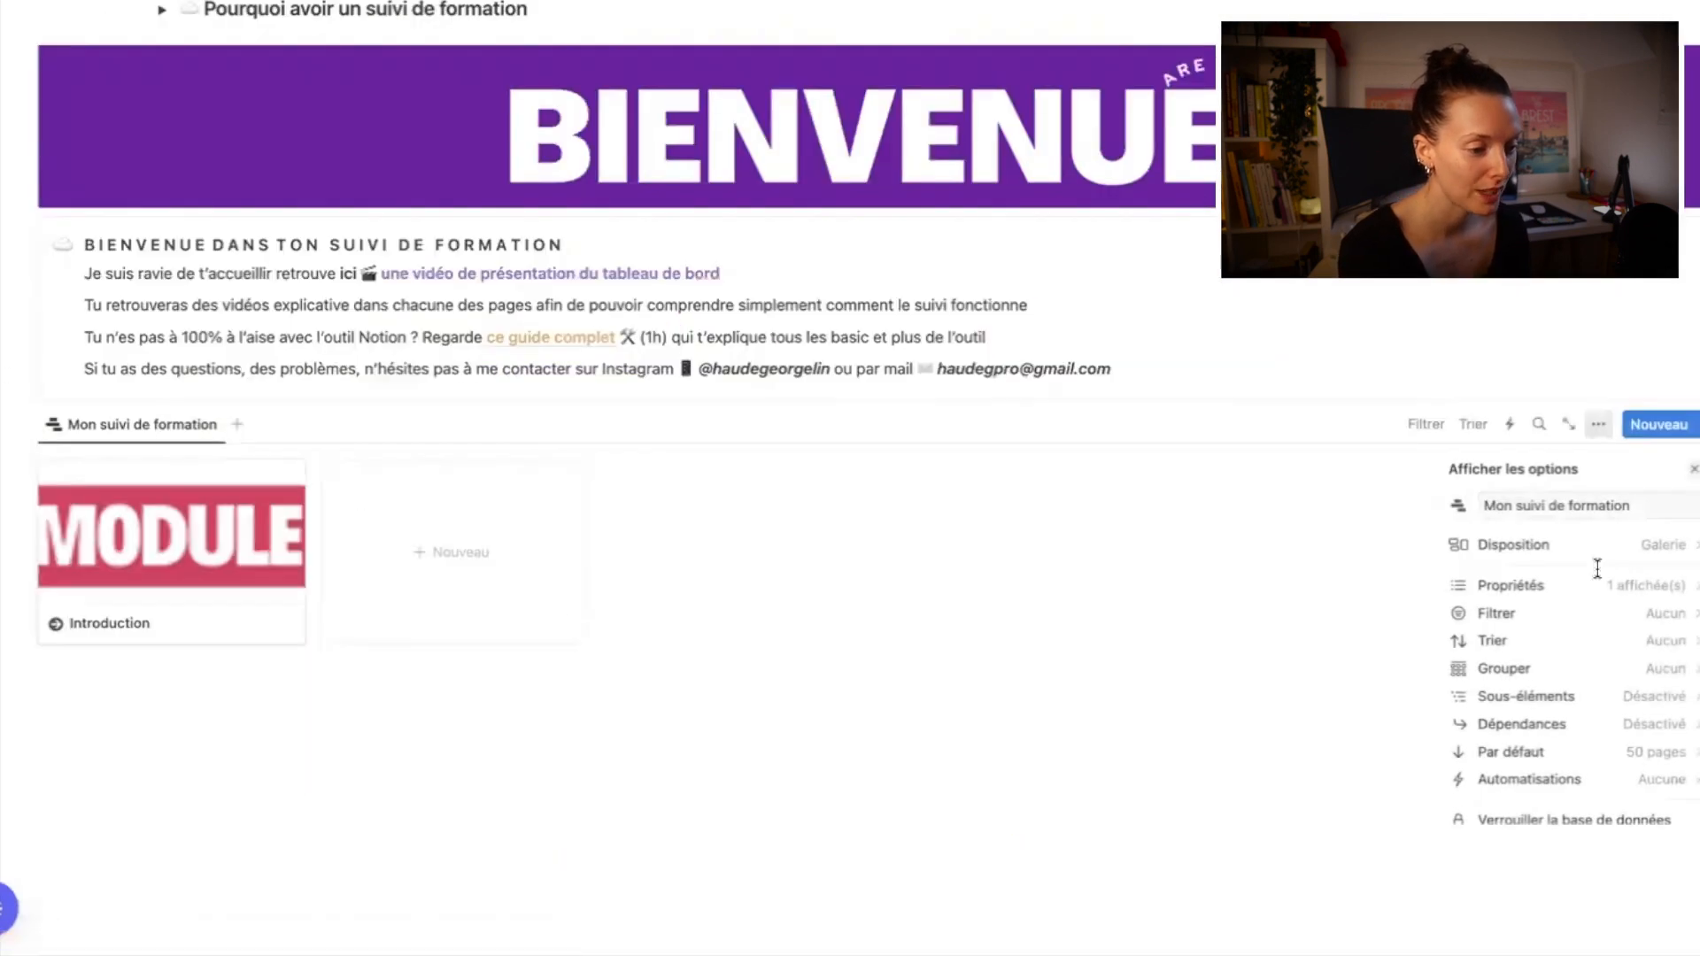
{"action": "left_click", "coordinate": [1599, 583]}
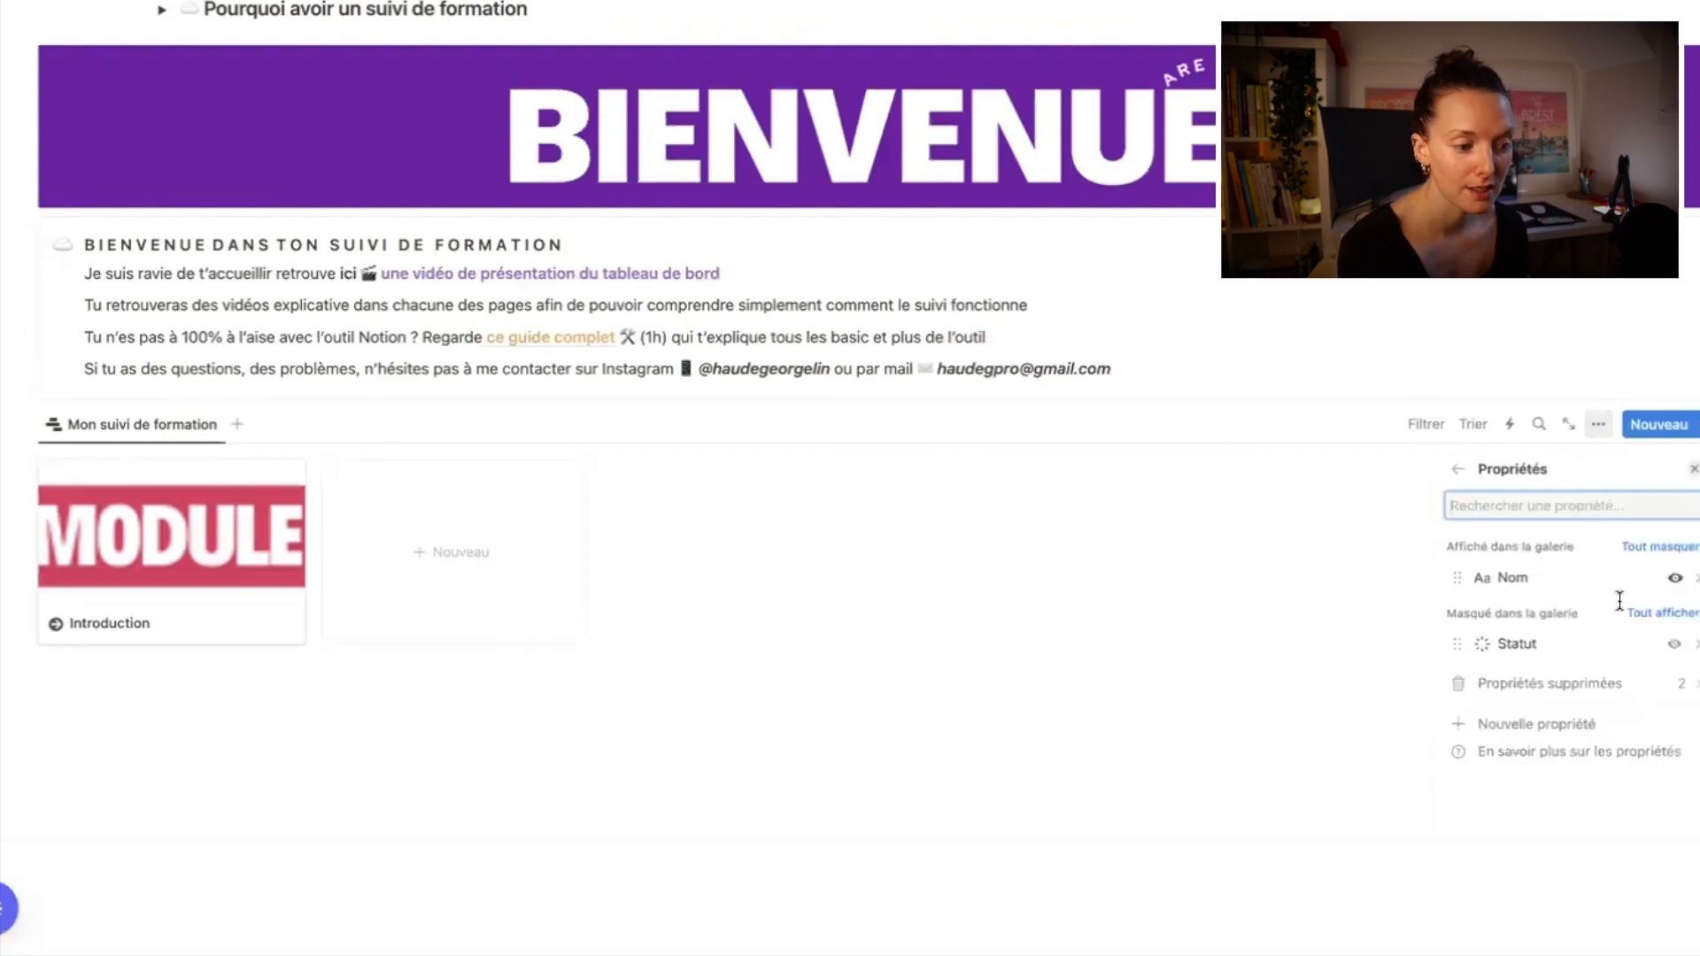
{"action": "left_click", "coordinate": [1674, 644]}
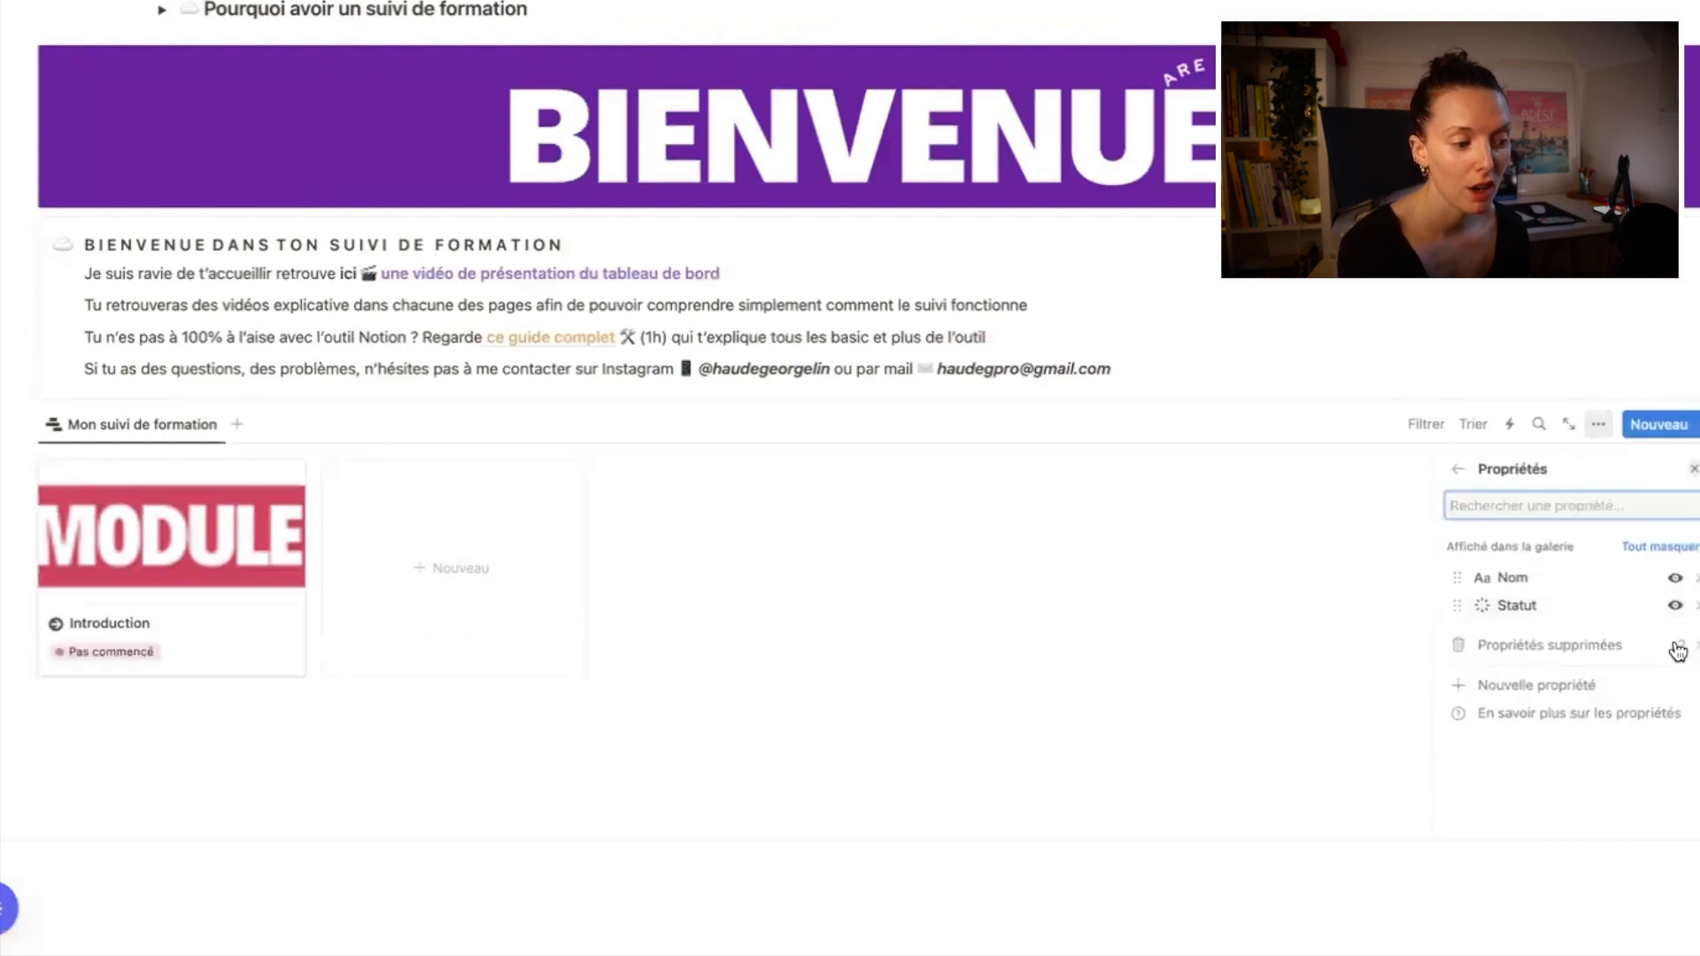
Step: Set the gallery's card preview (Aperçu de la carte) to the cover image (Image de couv.)
{"action": "left_click", "coordinate": [1458, 468]}
{"action": "left_click", "coordinate": [1569, 554]}
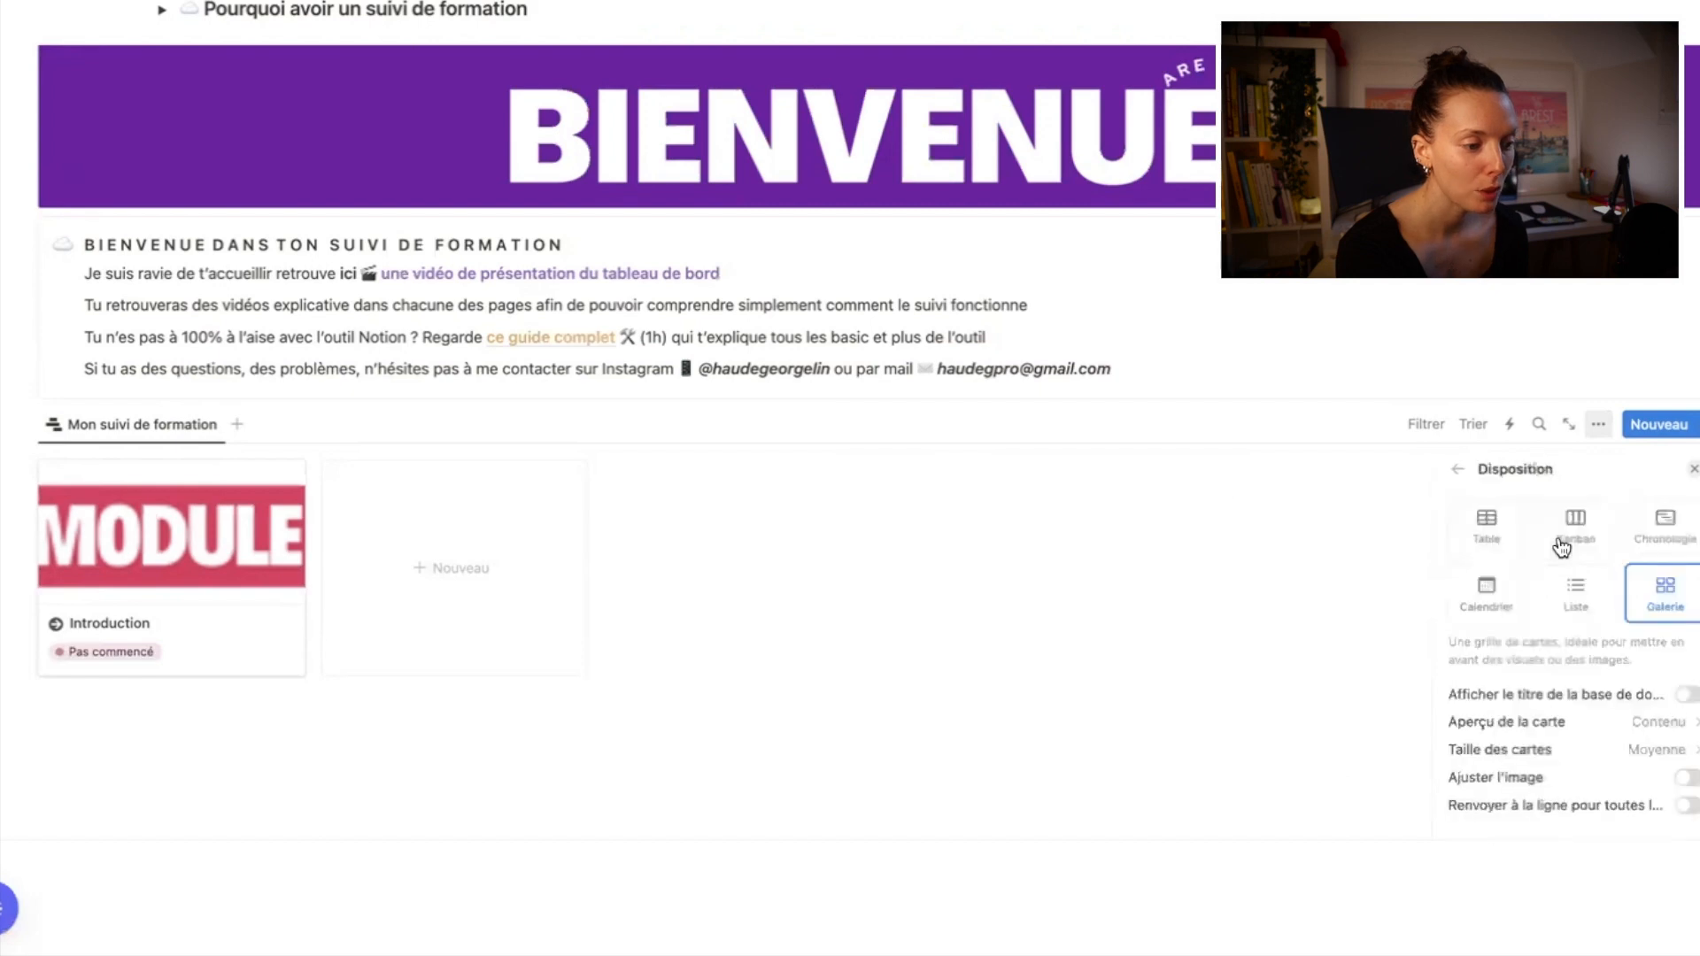
{"action": "left_click", "coordinate": [1597, 721]}
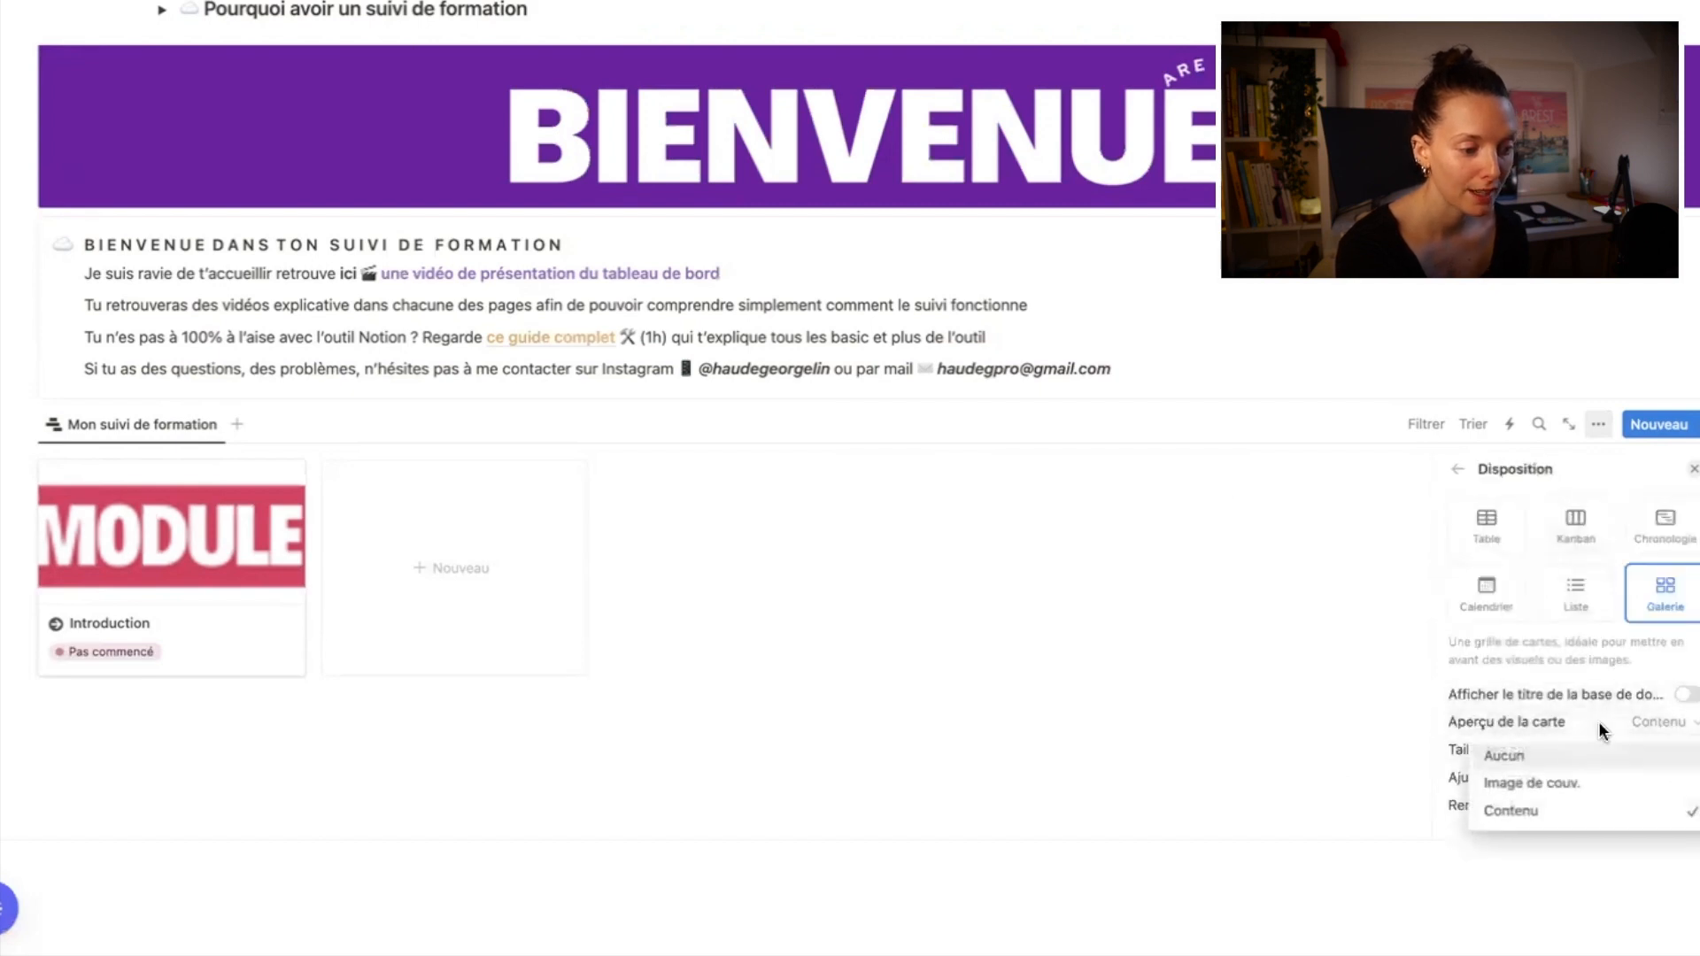
{"action": "left_click", "coordinate": [1521, 788]}
{"action": "left_click", "coordinate": [1026, 742]}
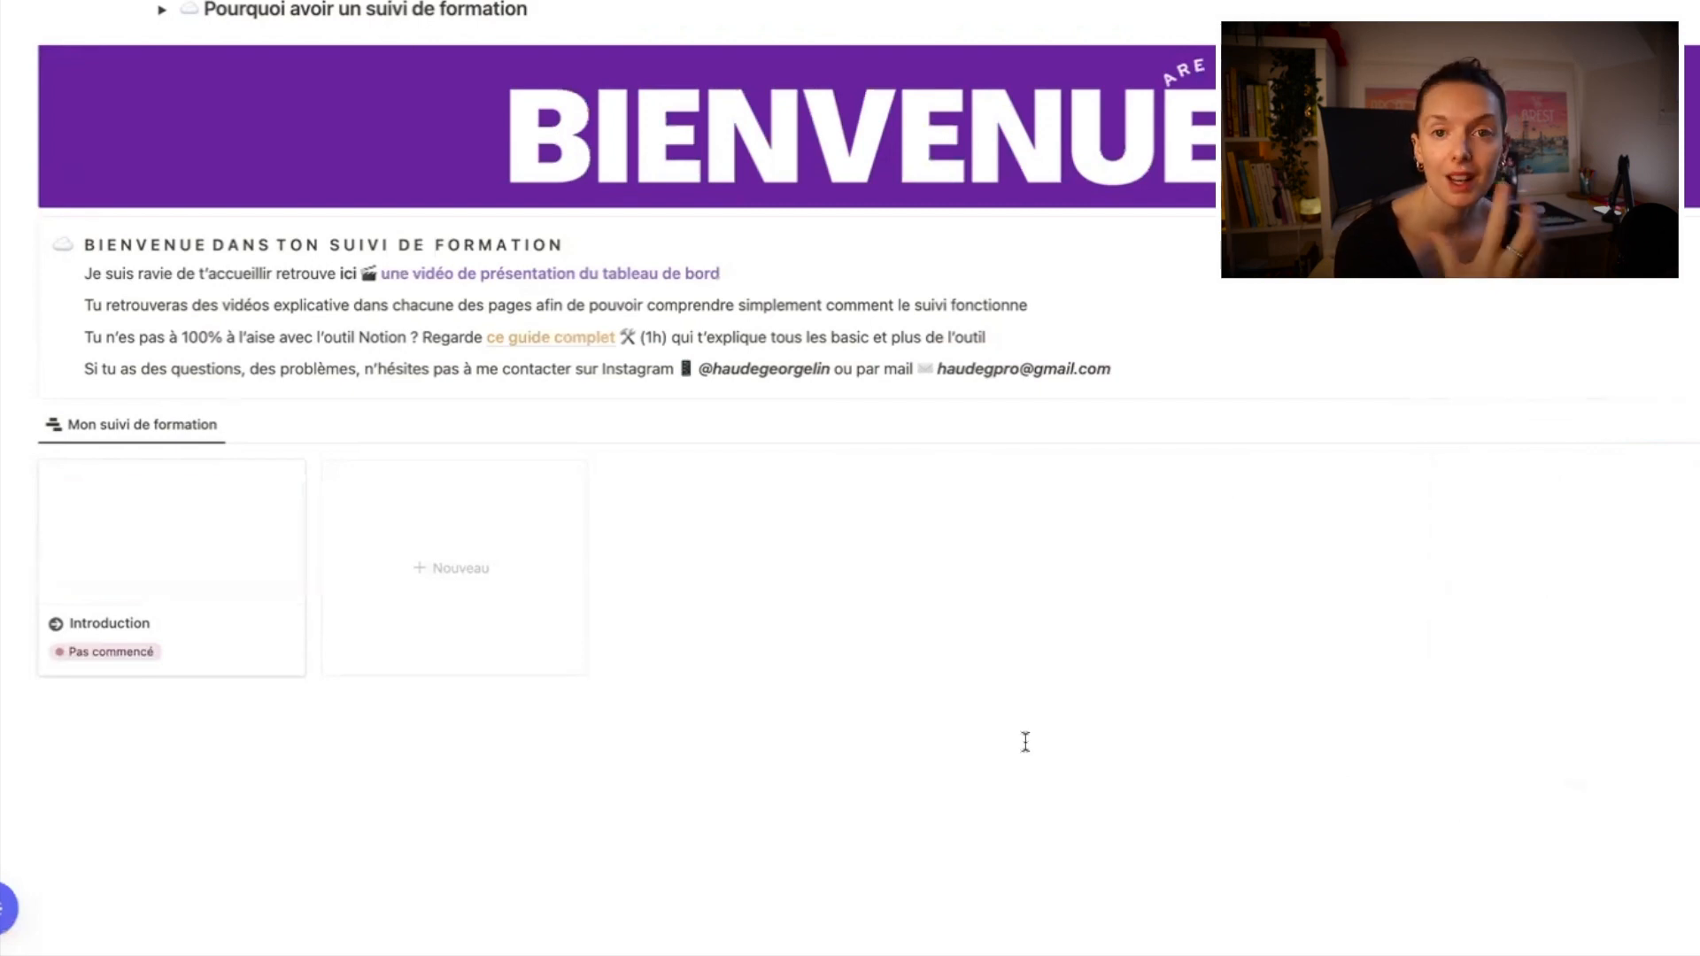
Step: Add a cover image to the Introduction page and return to the gallery
{"action": "left_click", "coordinate": [179, 577]}
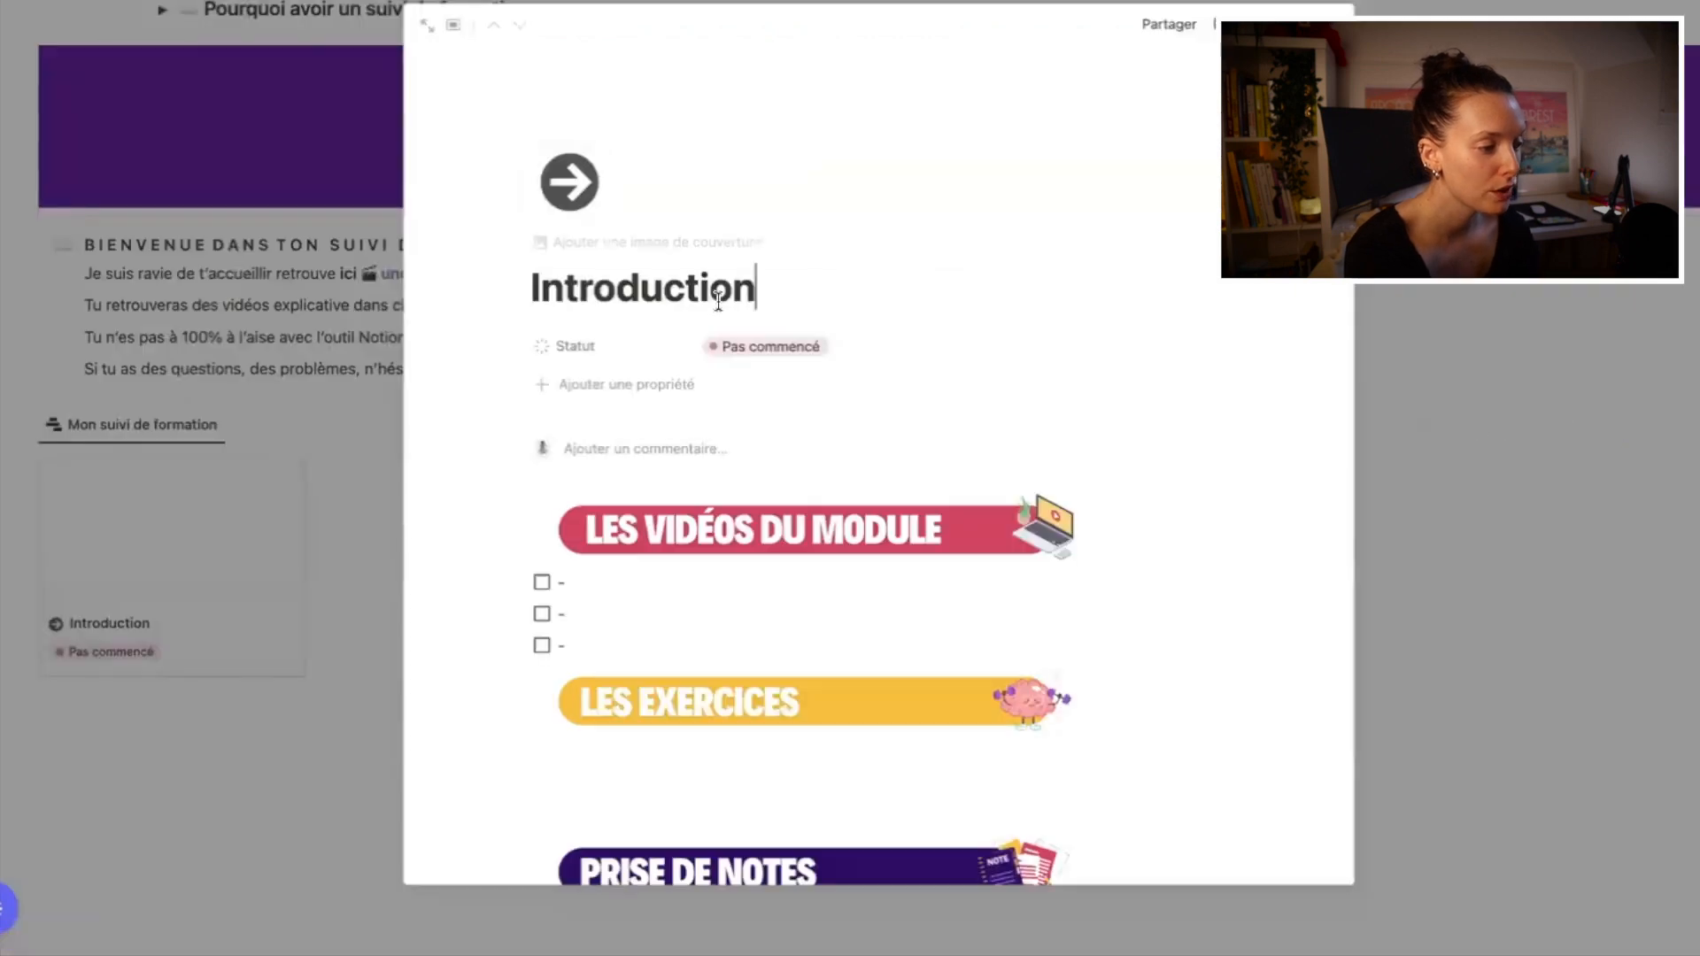
{"action": "left_click", "coordinate": [660, 256]}
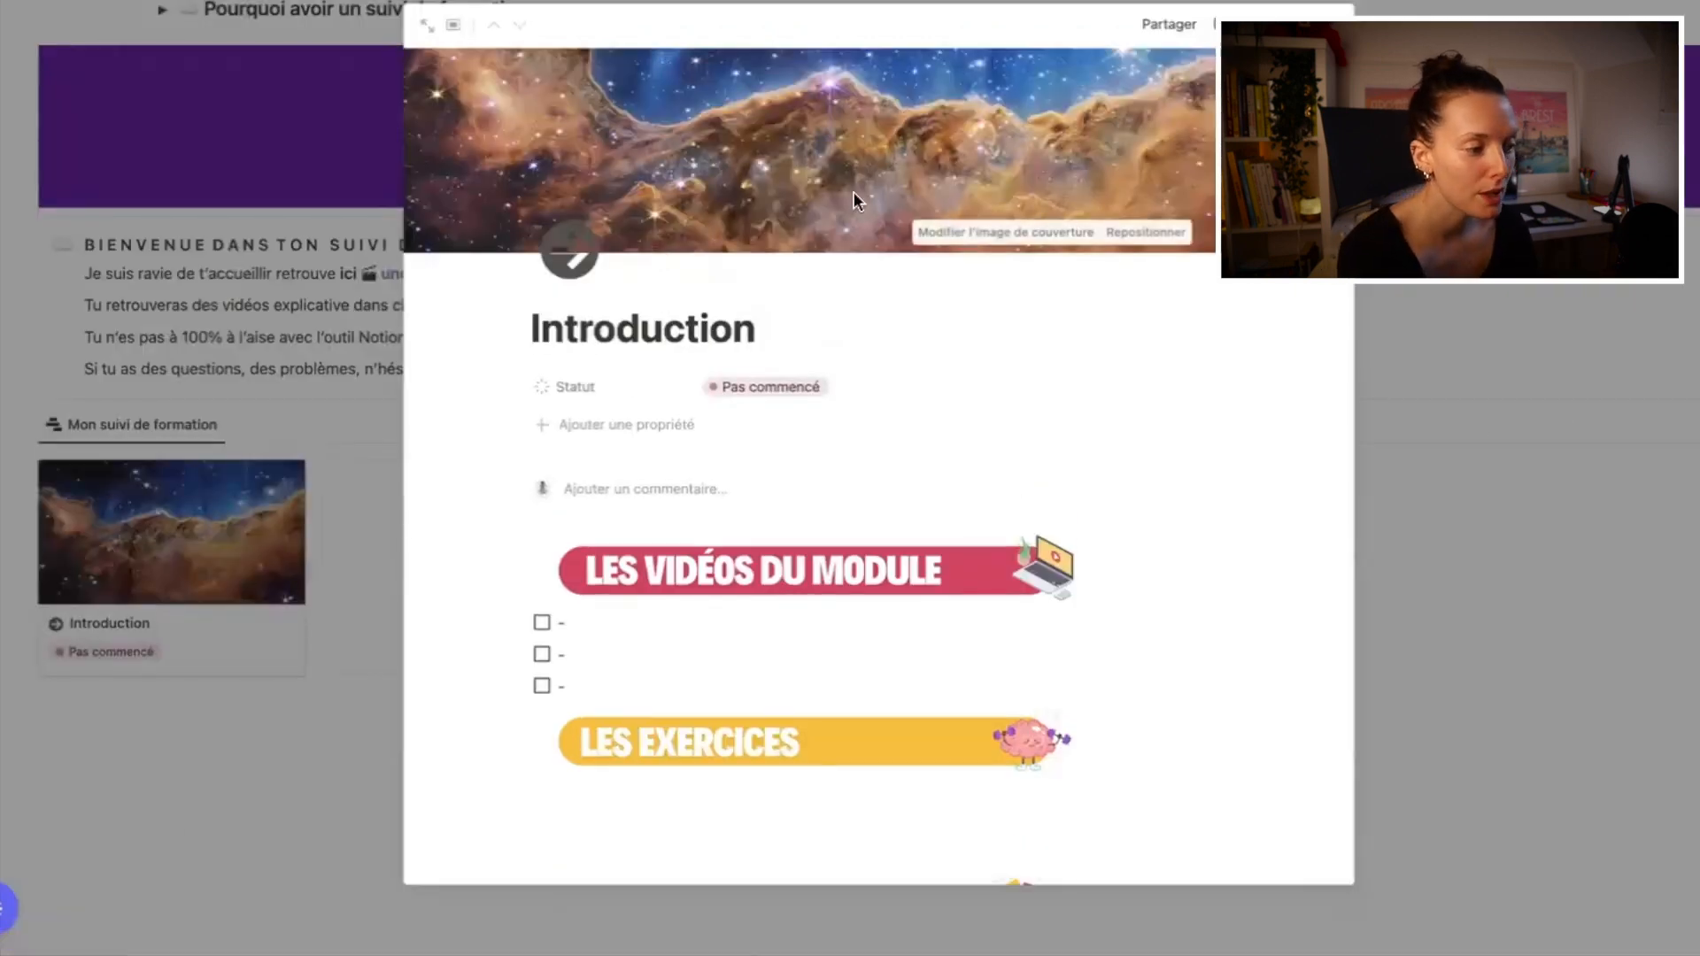
{"action": "left_click", "coordinate": [200, 800]}
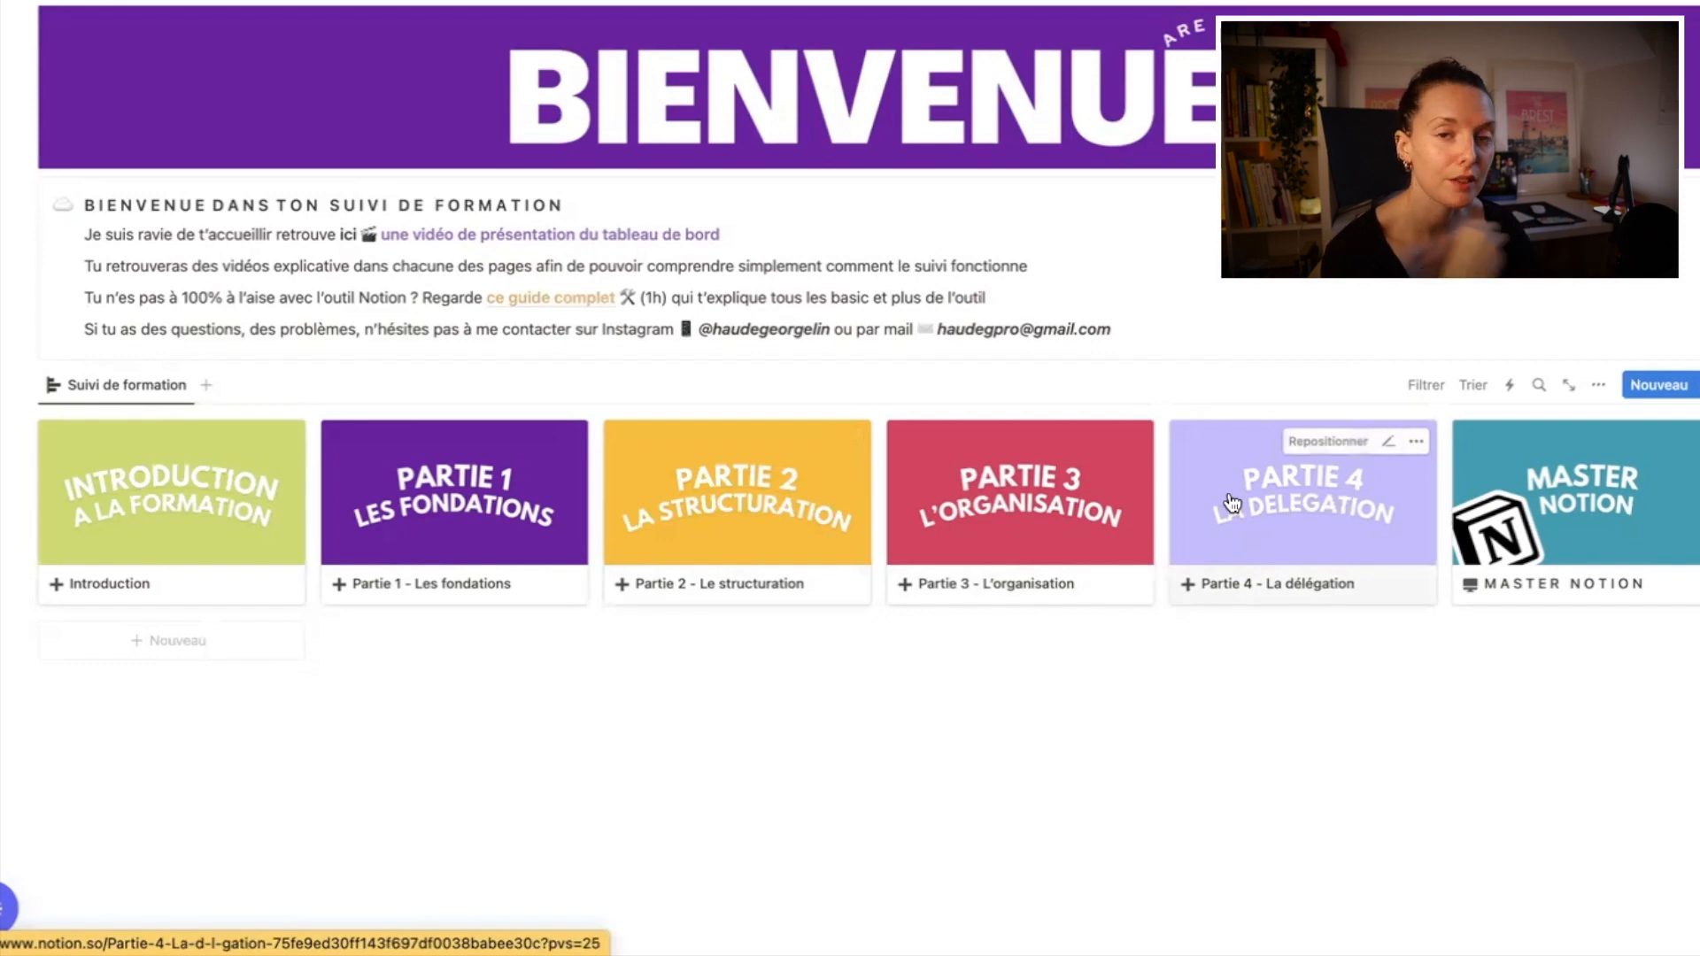
Step: Open the MASTER NOTION page from the finished tracker as a full page and examine its dashboard sections
{"action": "left_click", "coordinate": [1508, 531]}
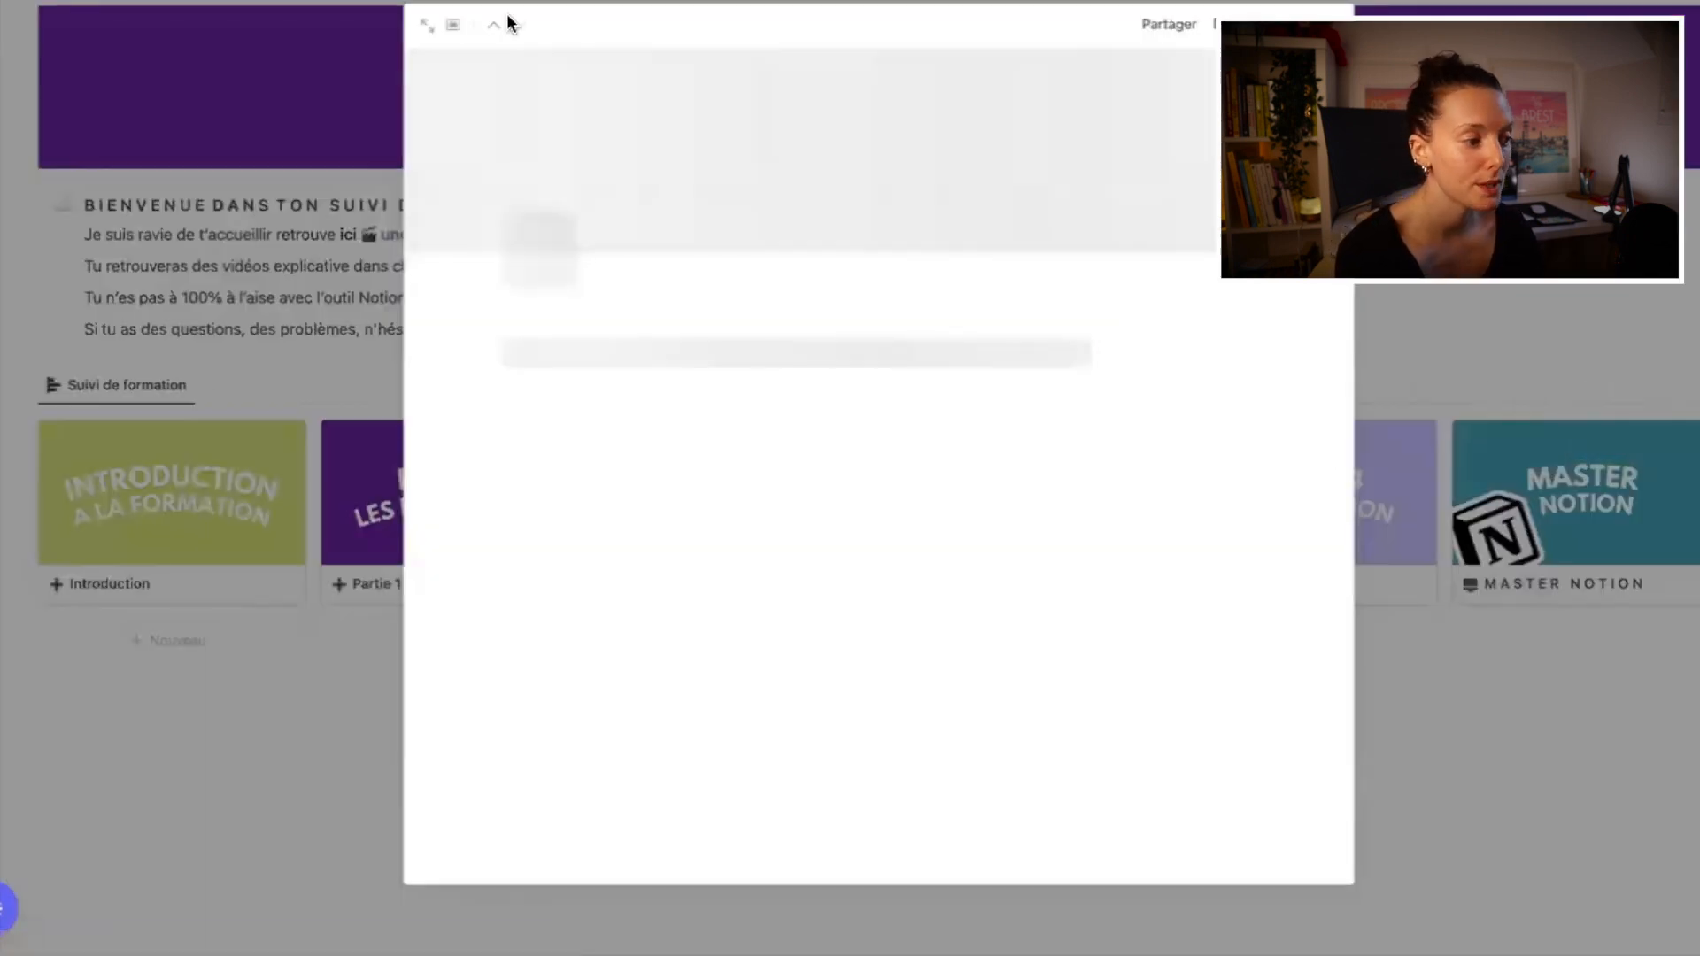
{"action": "left_click", "coordinate": [438, 28]}
{"action": "scroll", "coordinate": [989, 717], "scroll_direction": "down", "scroll_amount": 10}
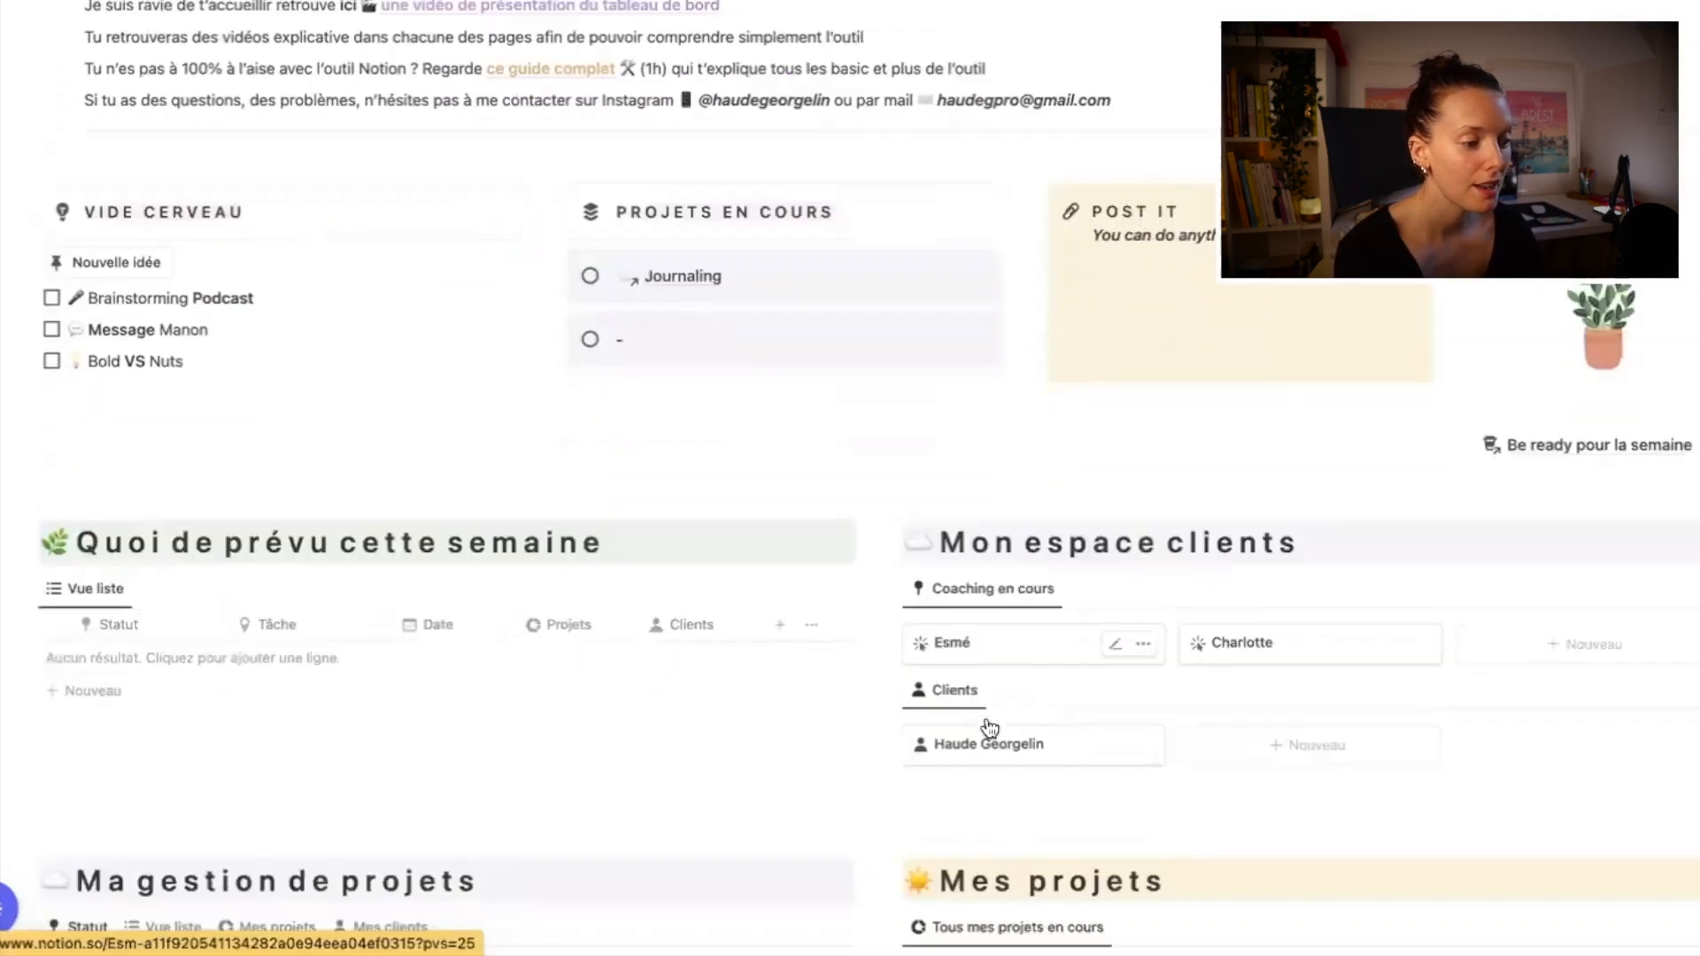
{"action": "scroll", "coordinate": [989, 717], "scroll_direction": "down", "scroll_amount": 2}
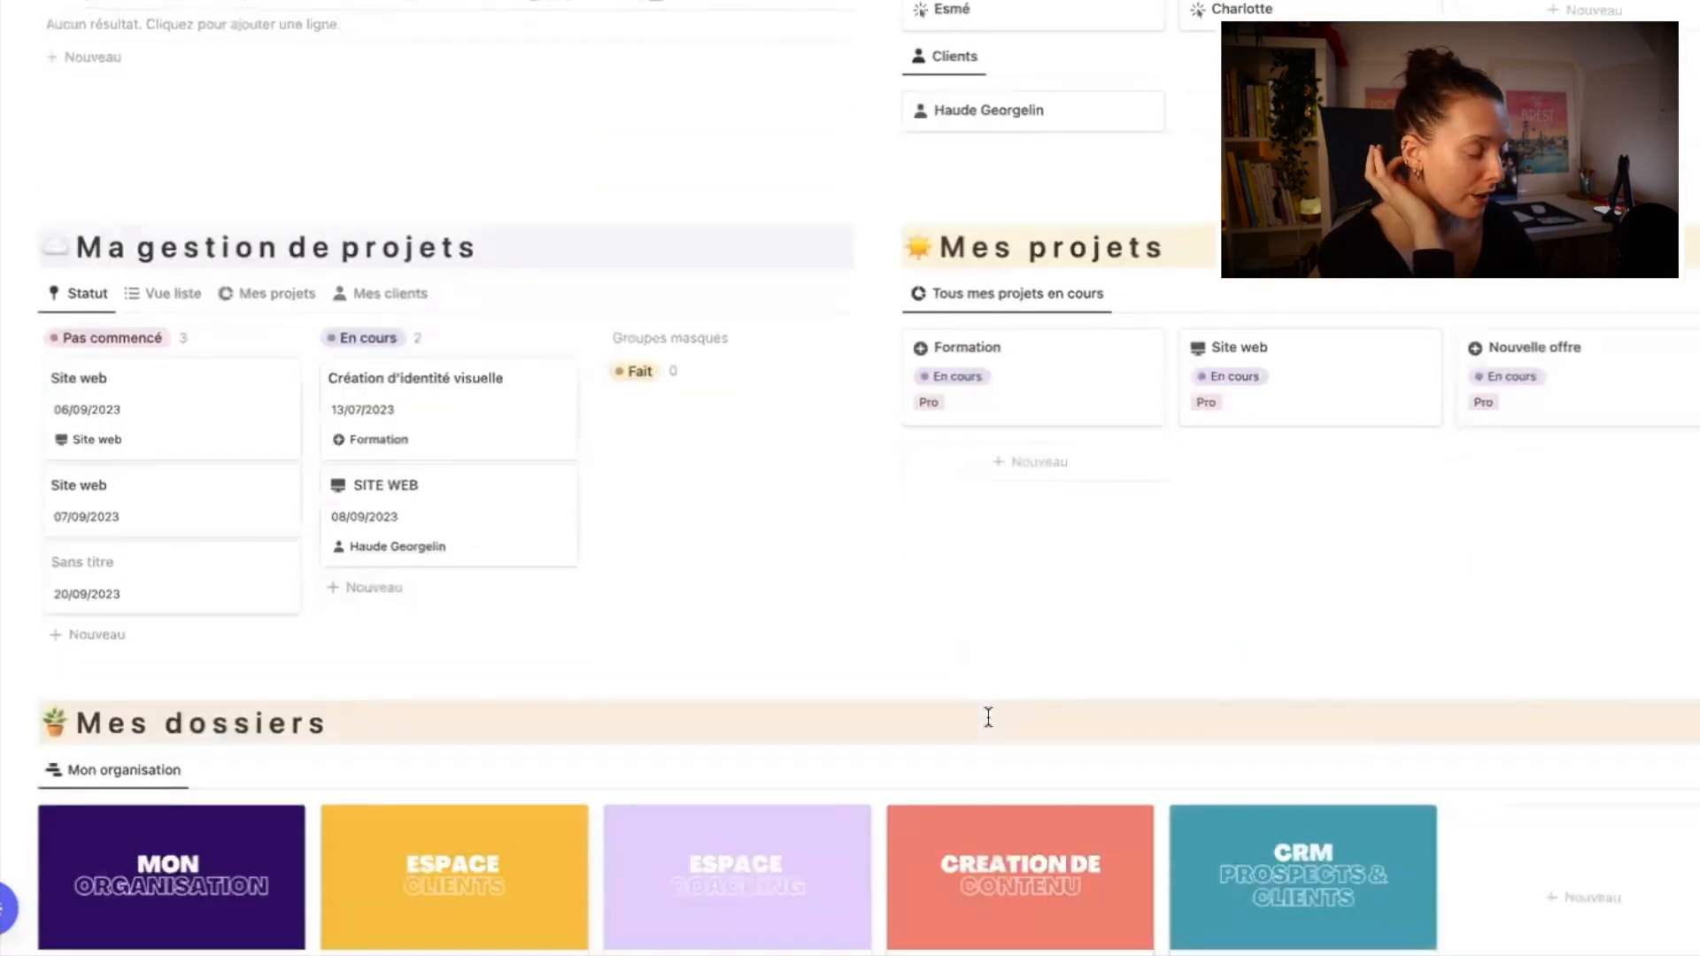
{"action": "scroll", "coordinate": [989, 718], "scroll_direction": "up", "scroll_amount": 15}
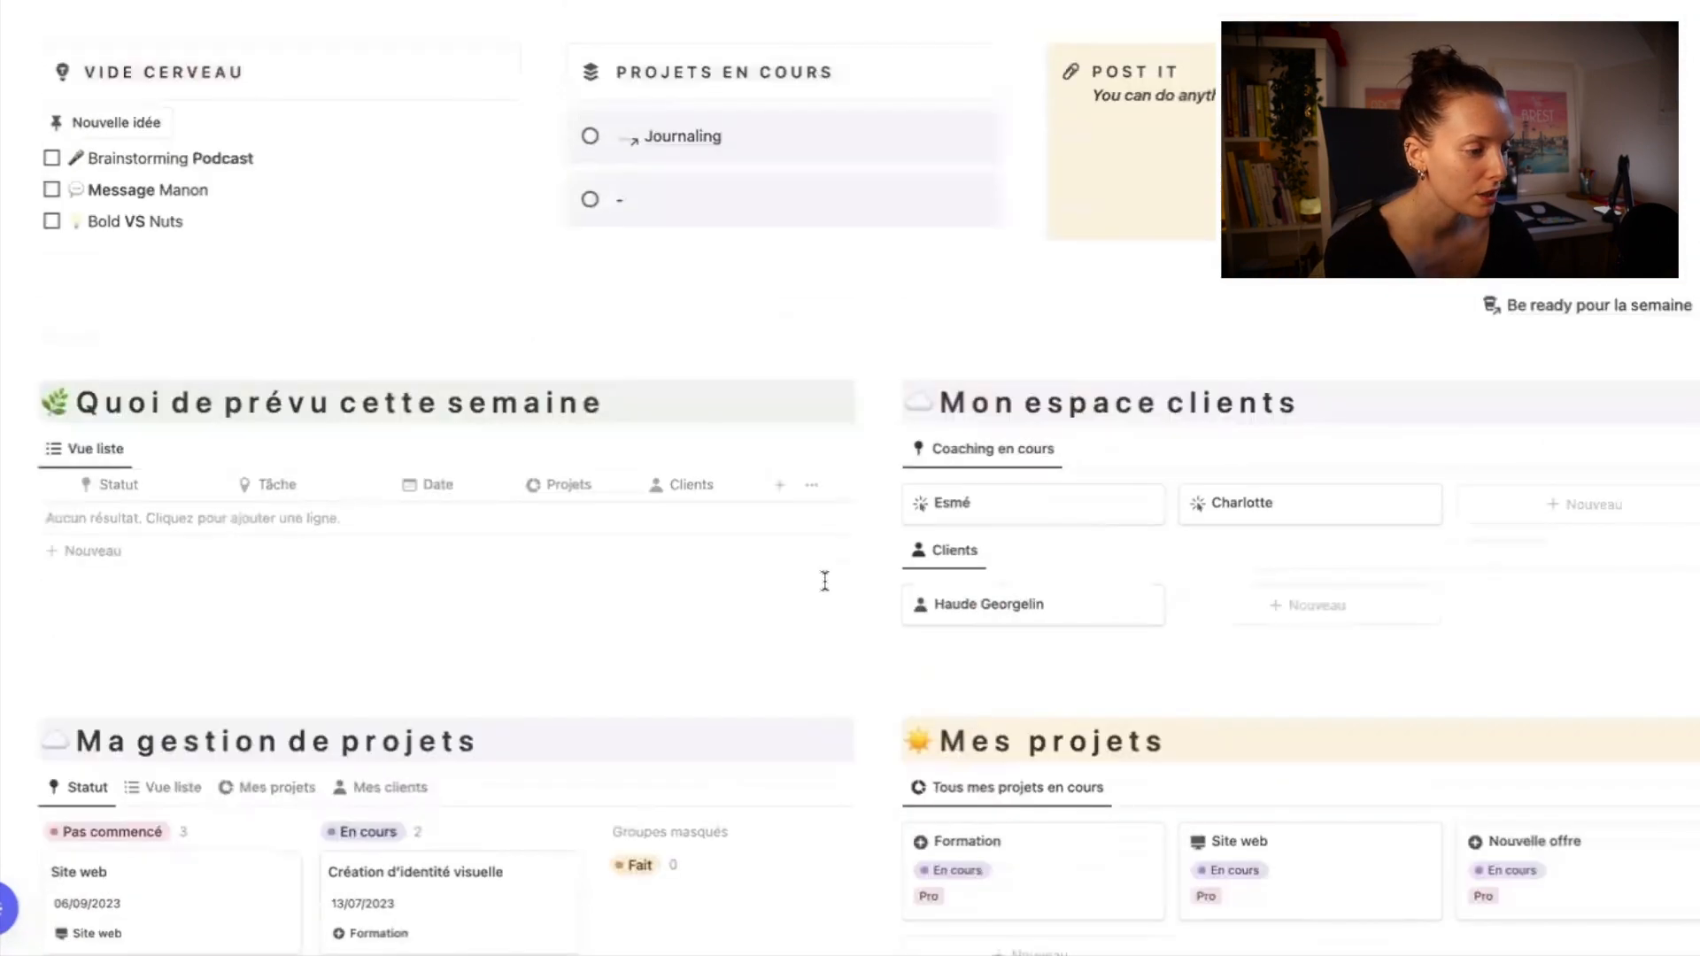
{"action": "scroll", "coordinate": [1077, 429], "scroll_direction": "down", "scroll_amount": 6}
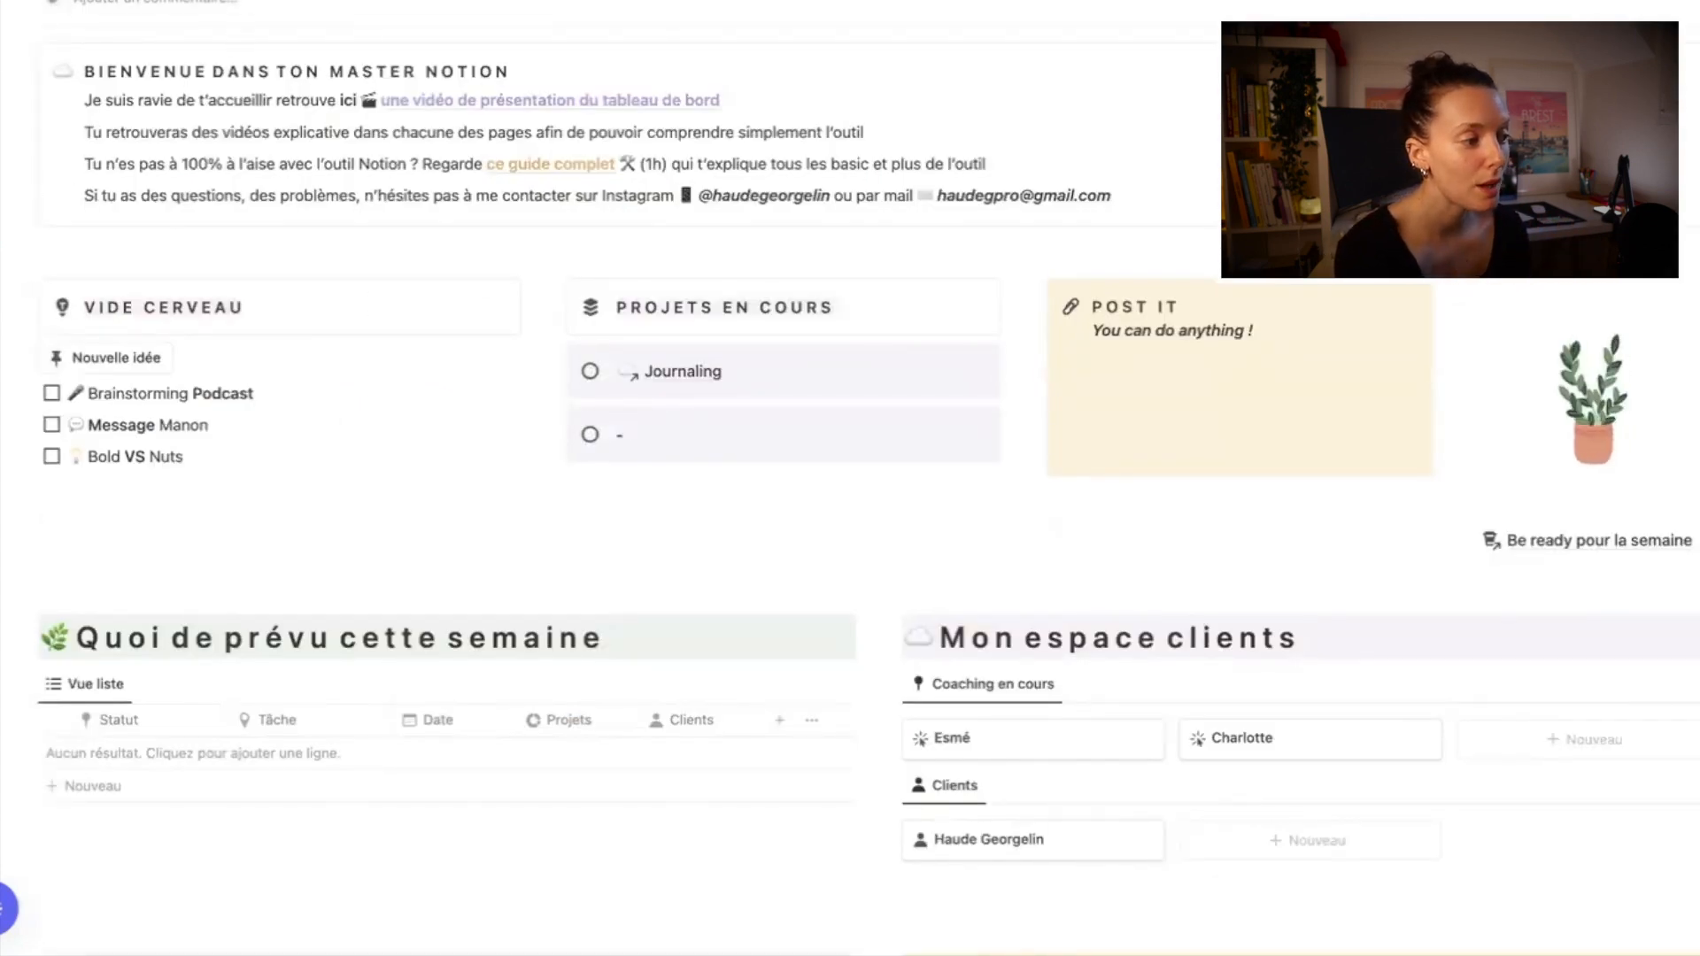
Step: Open the Introduction page from the training gallery and examine its exercise sections, collapsing Audit de mon business and Mes bilans before returning to the gallery
{"action": "left_click", "coordinate": [195, 0]}
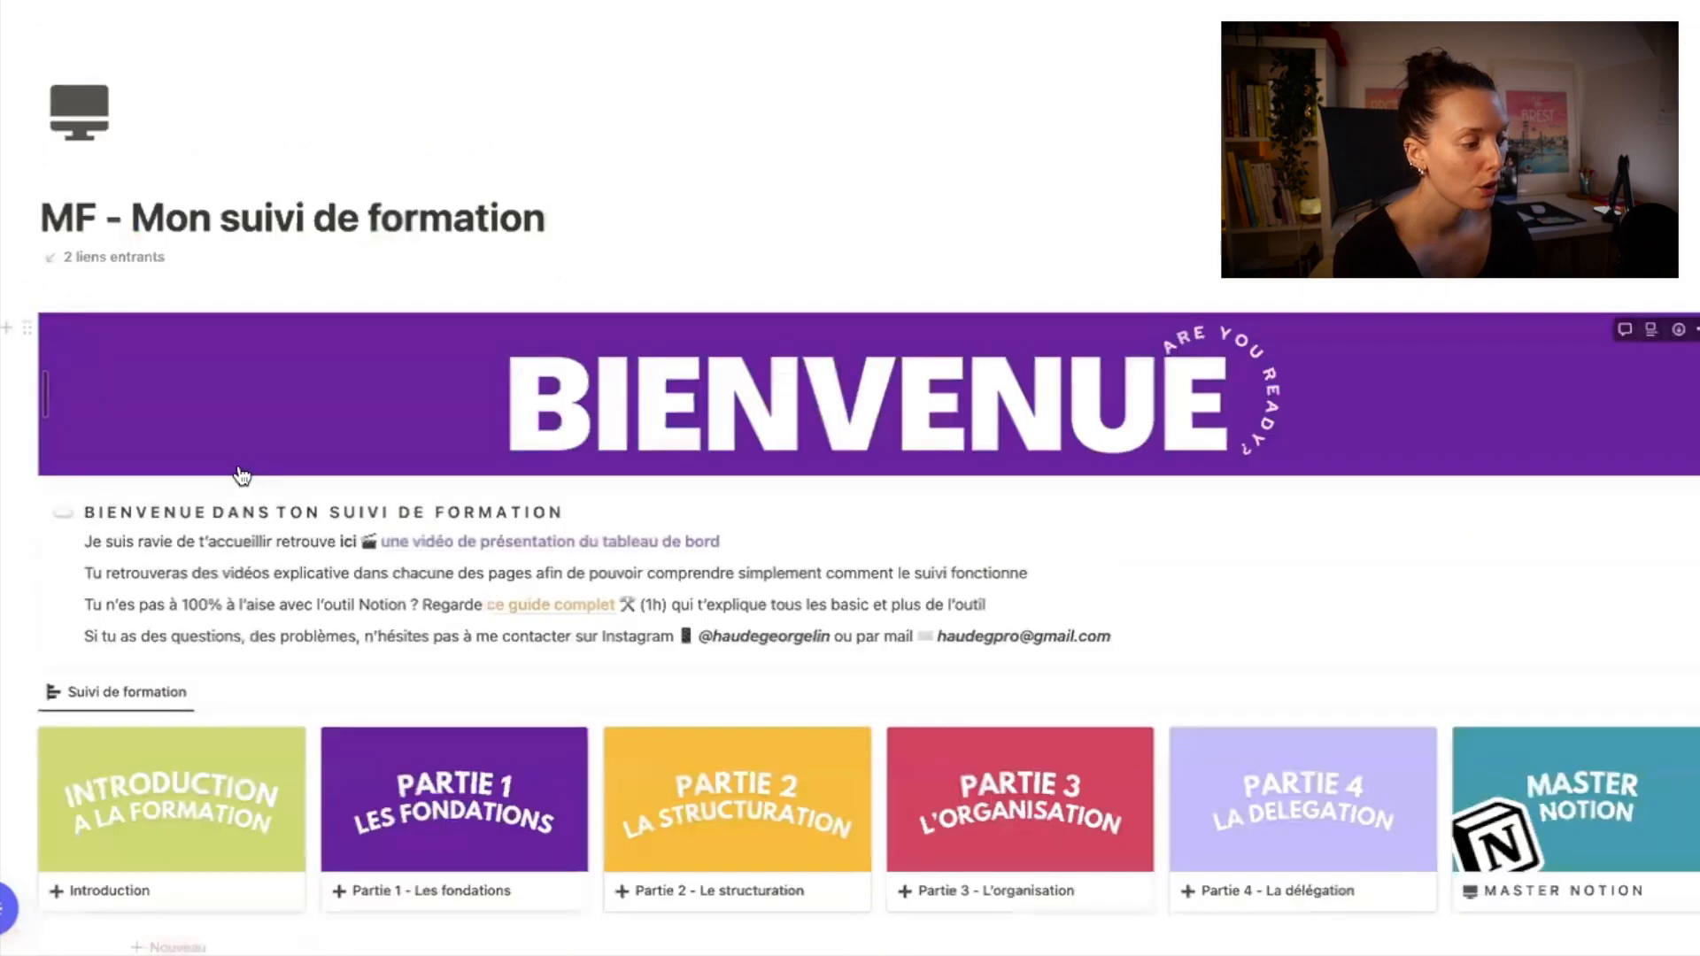
{"action": "left_click", "coordinate": [279, 750]}
{"action": "scroll", "coordinate": [575, 330], "scroll_direction": "down", "scroll_amount": 6}
{"action": "left_click", "coordinate": [541, 320]}
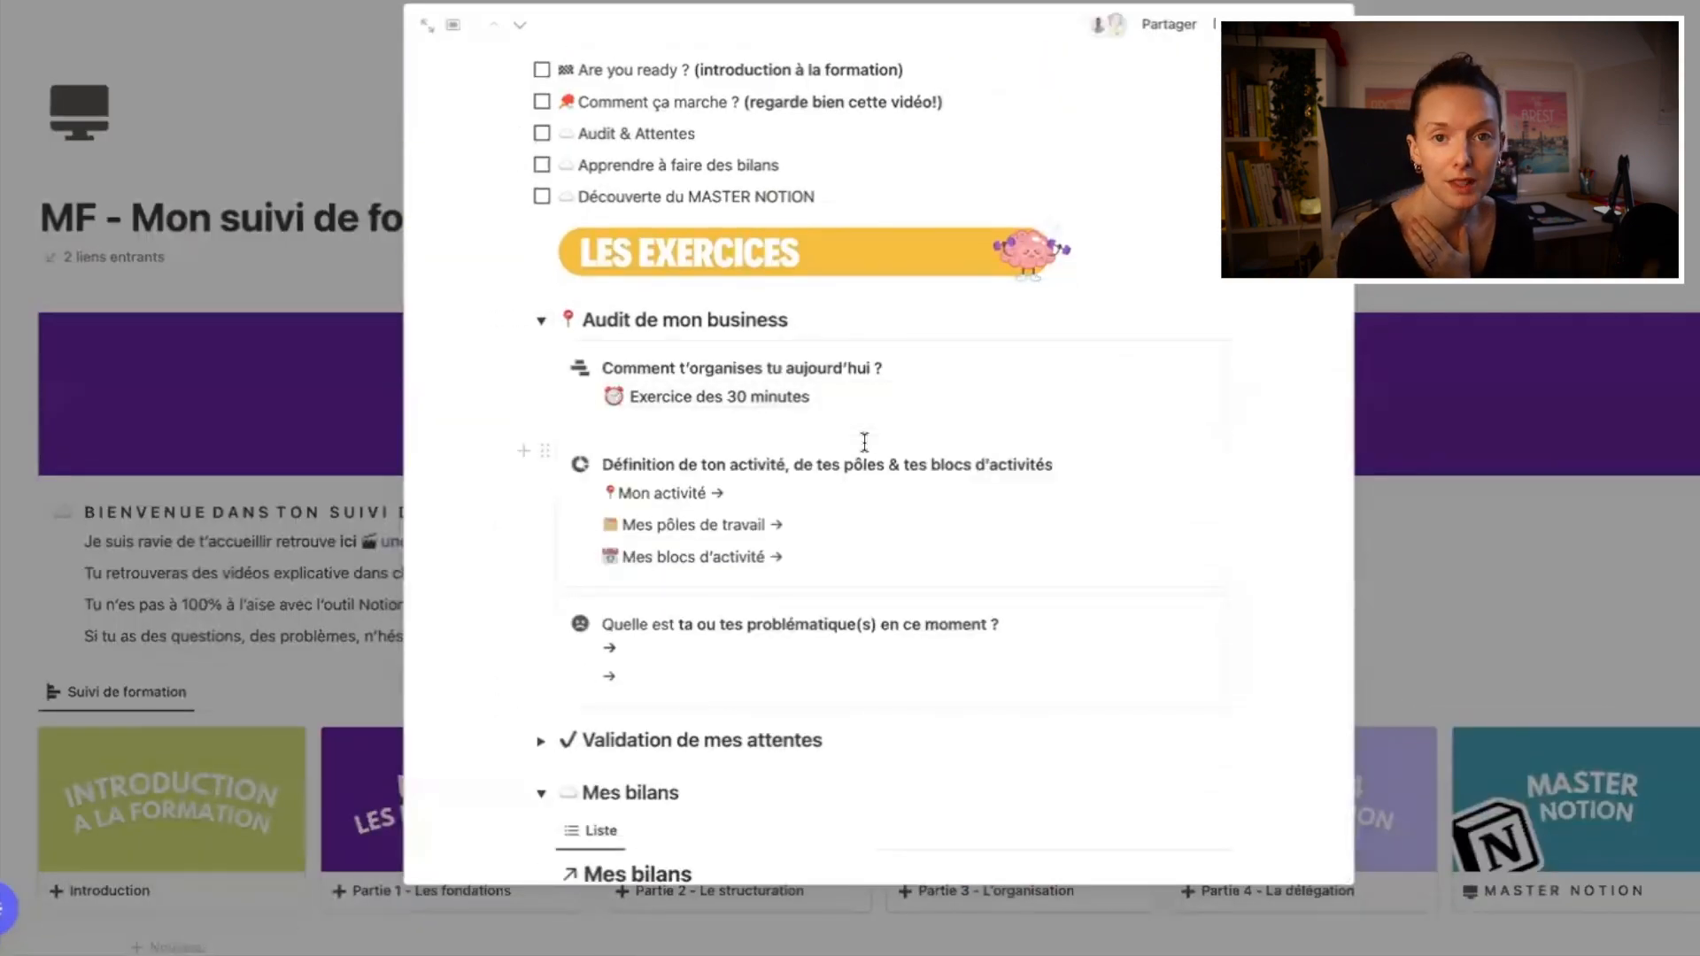
{"action": "left_click", "coordinate": [542, 324]}
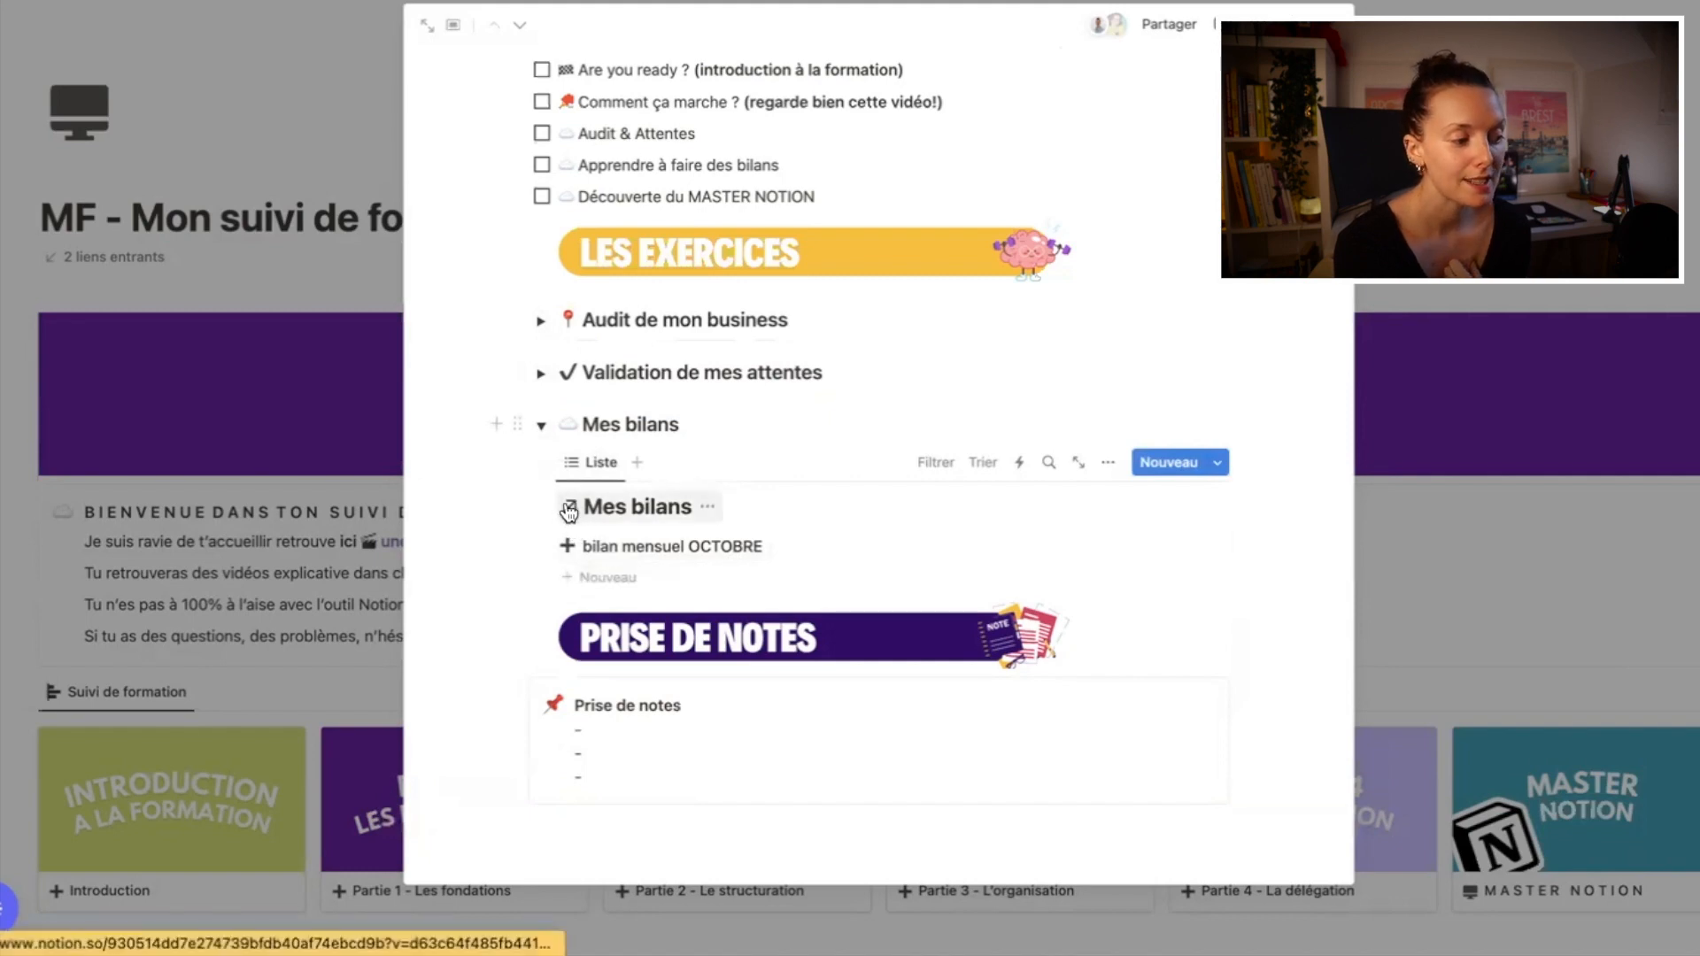
{"action": "left_click", "coordinate": [541, 426]}
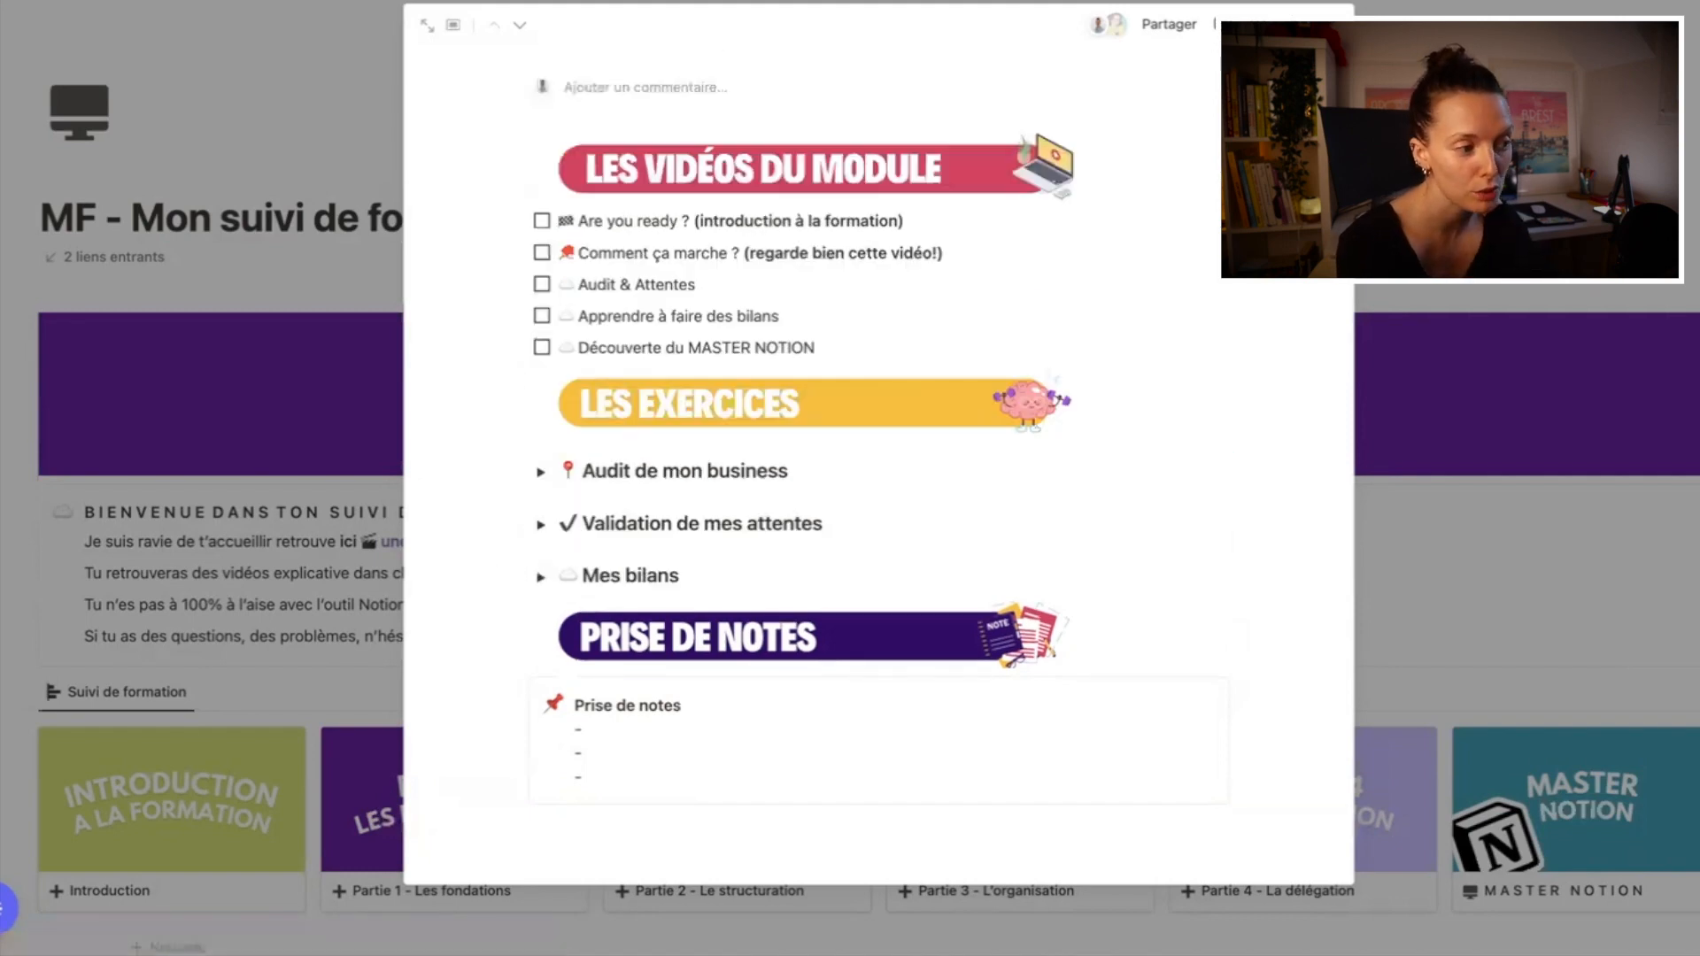
{"action": "left_click", "coordinate": [336, 65]}
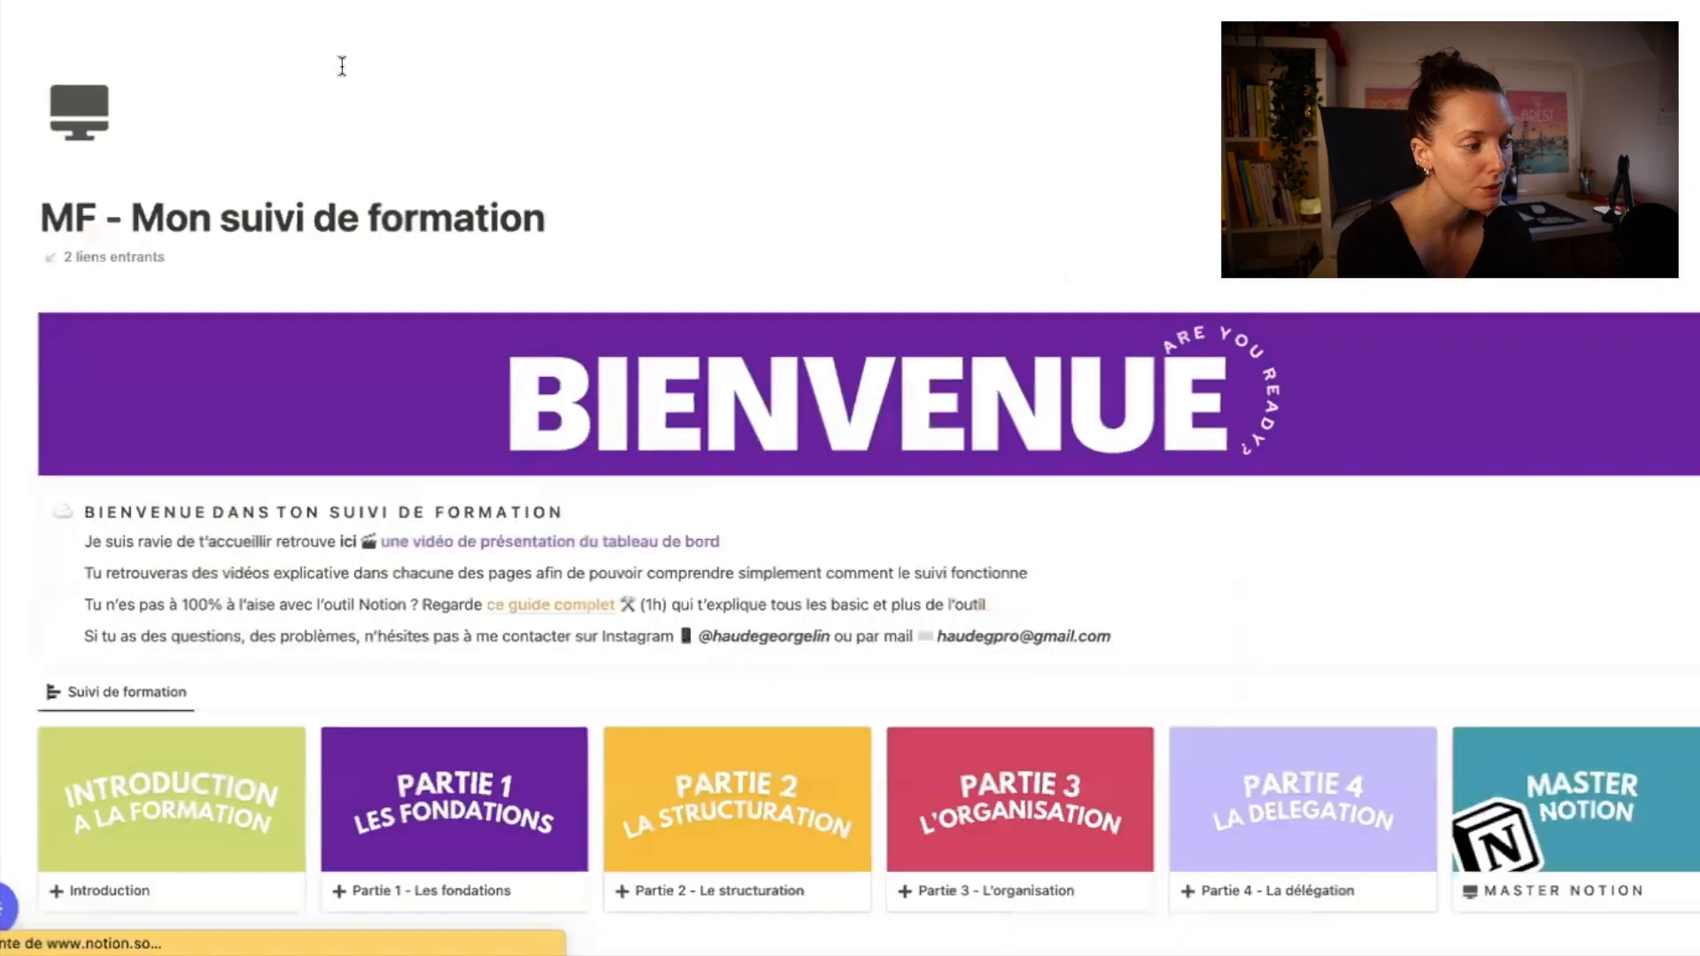
Step: Open the Mes bilans page through Mon organisation in MASTER NOTION
{"action": "left_click", "coordinate": [1595, 894]}
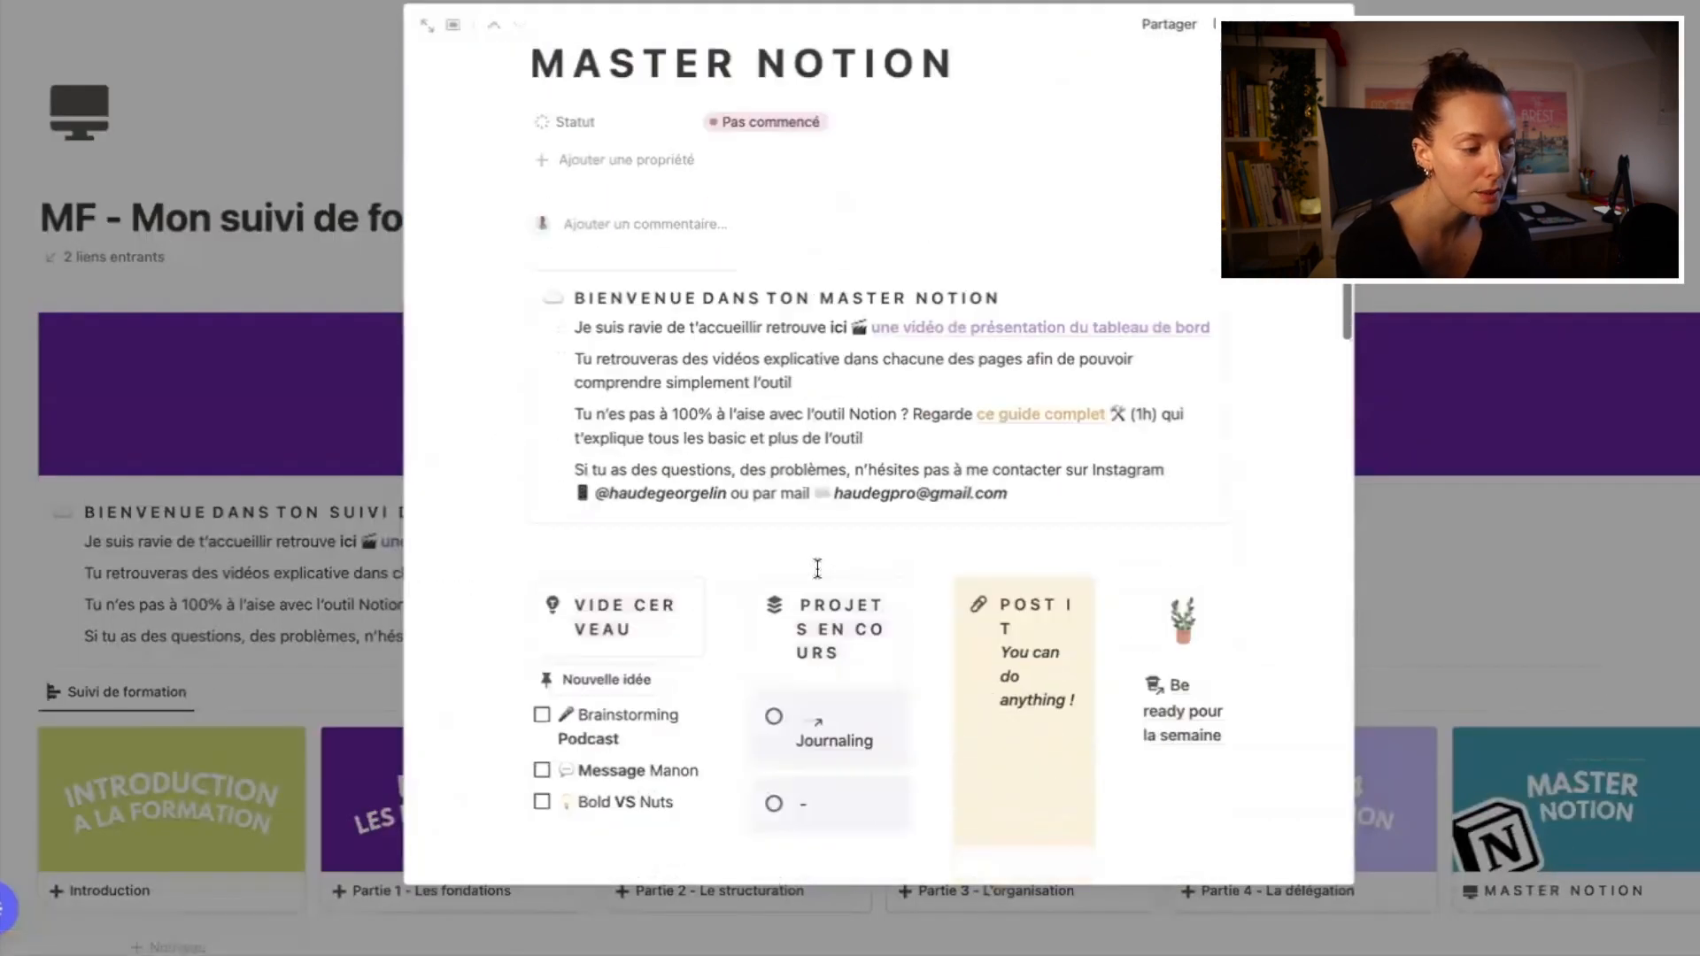
{"action": "scroll", "coordinate": [817, 568], "scroll_direction": "down", "scroll_amount": 15}
{"action": "left_click", "coordinate": [700, 362]}
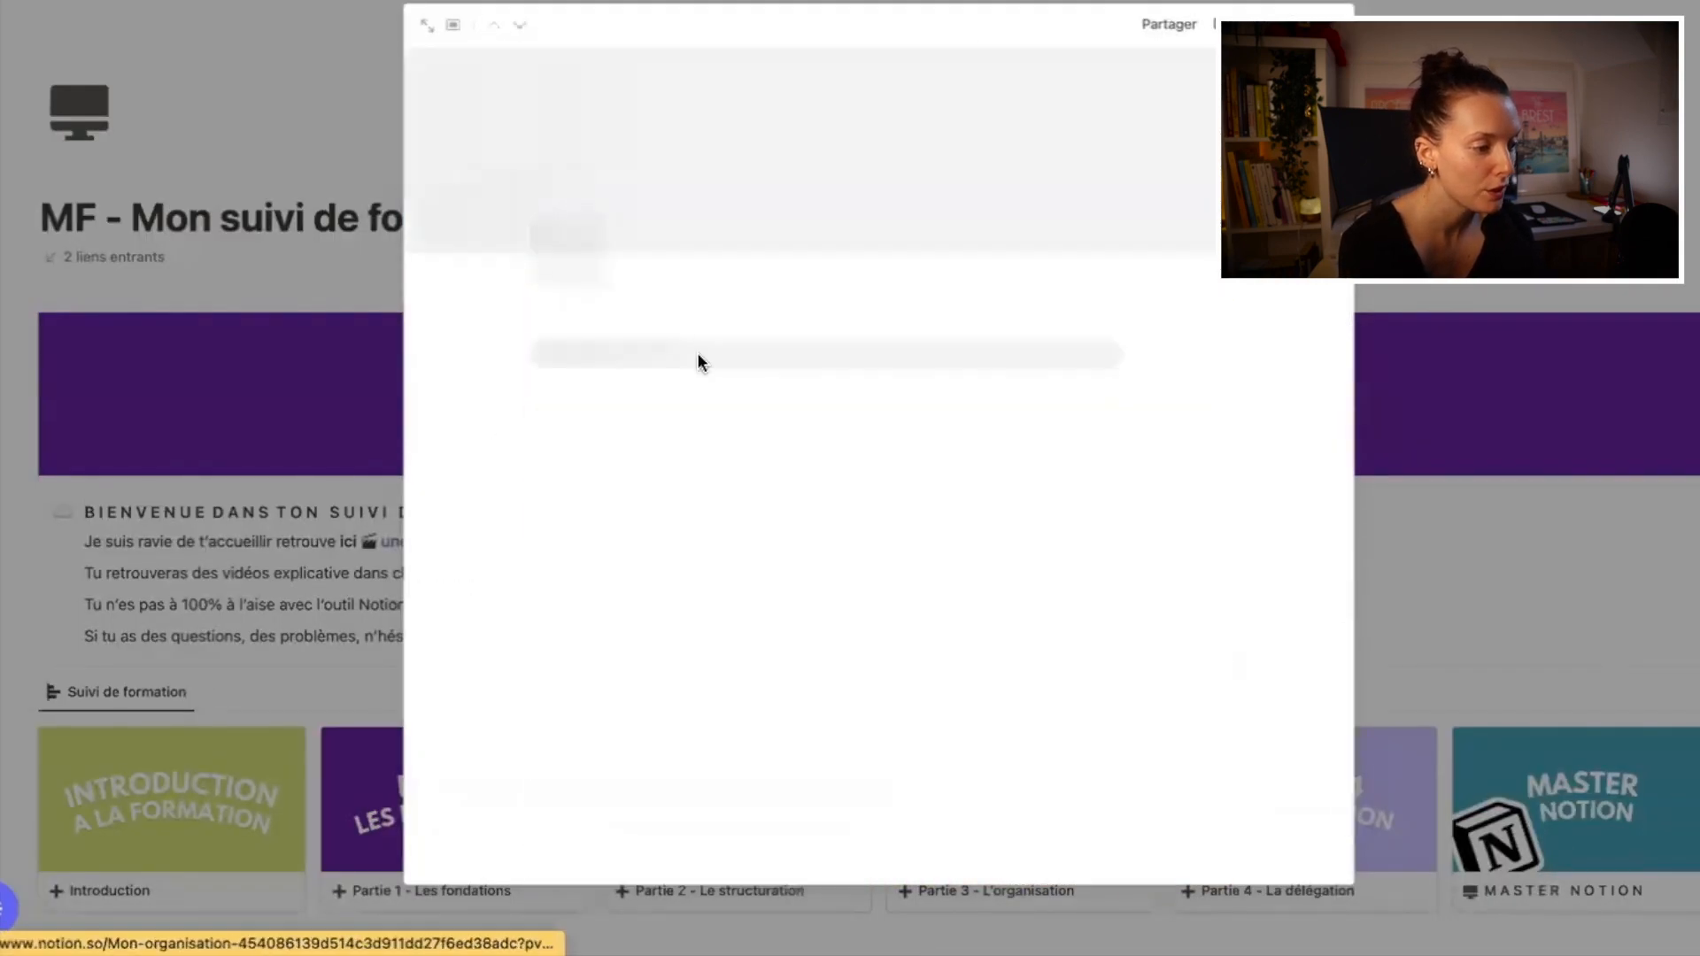
{"action": "left_click", "coordinate": [1026, 597]}
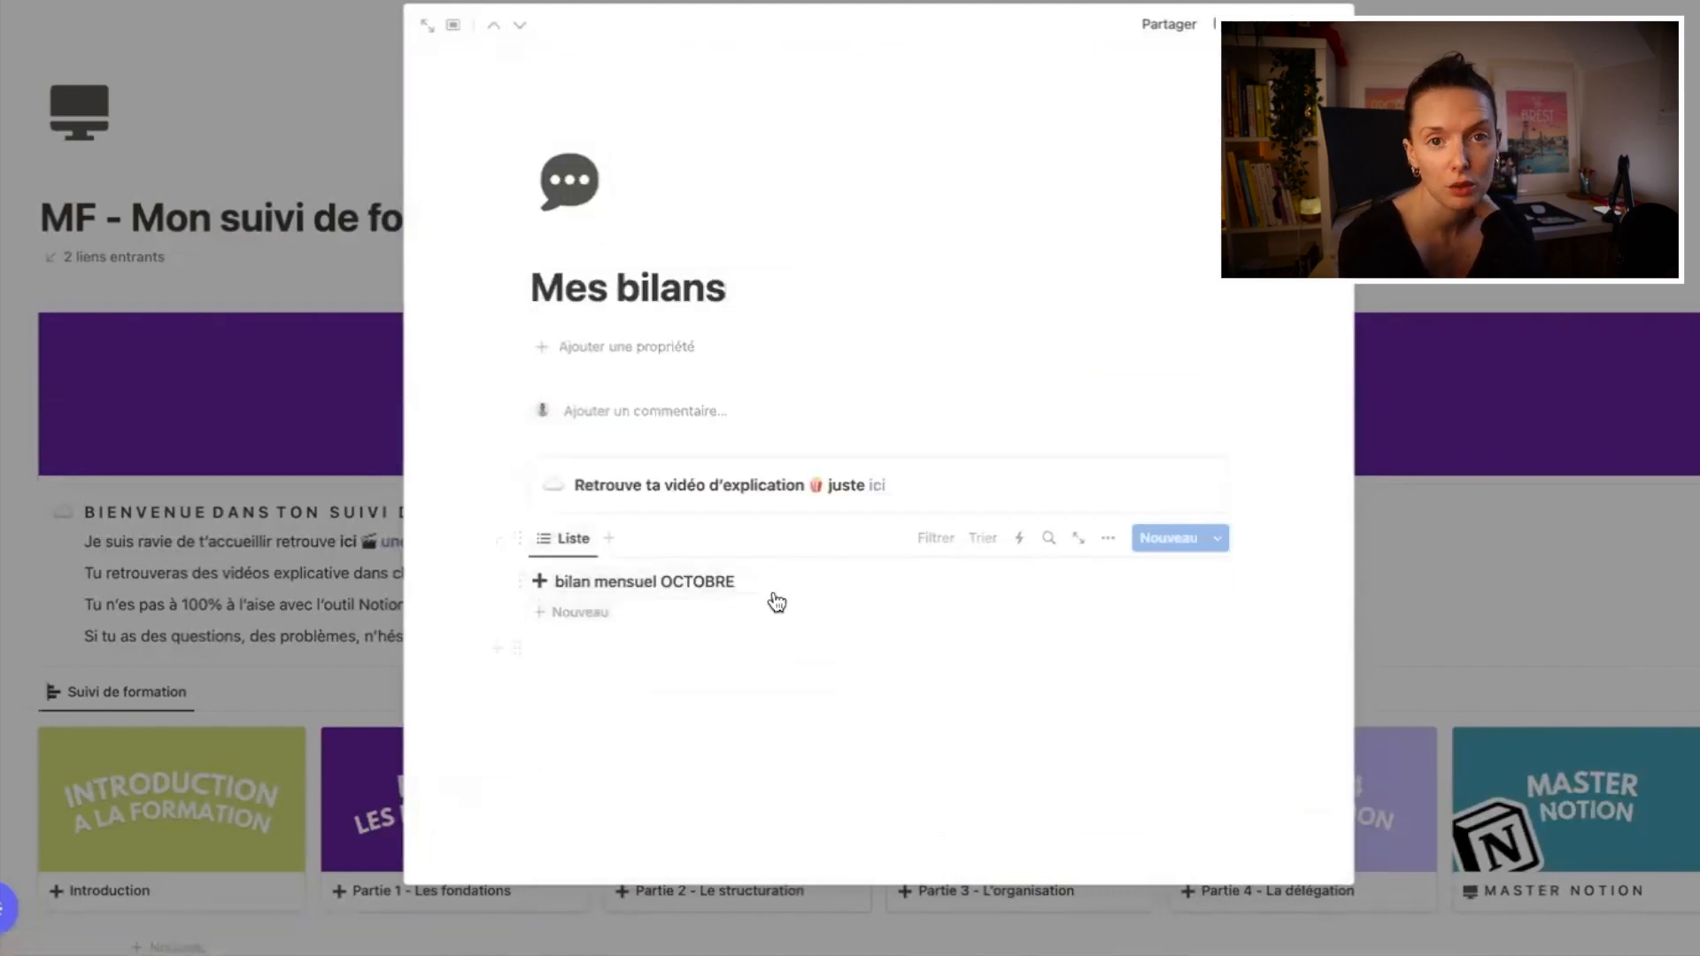
Step: Show the database title above the list on the Mes bilans page, hide it again and close the page
{"action": "left_click", "coordinate": [570, 553]}
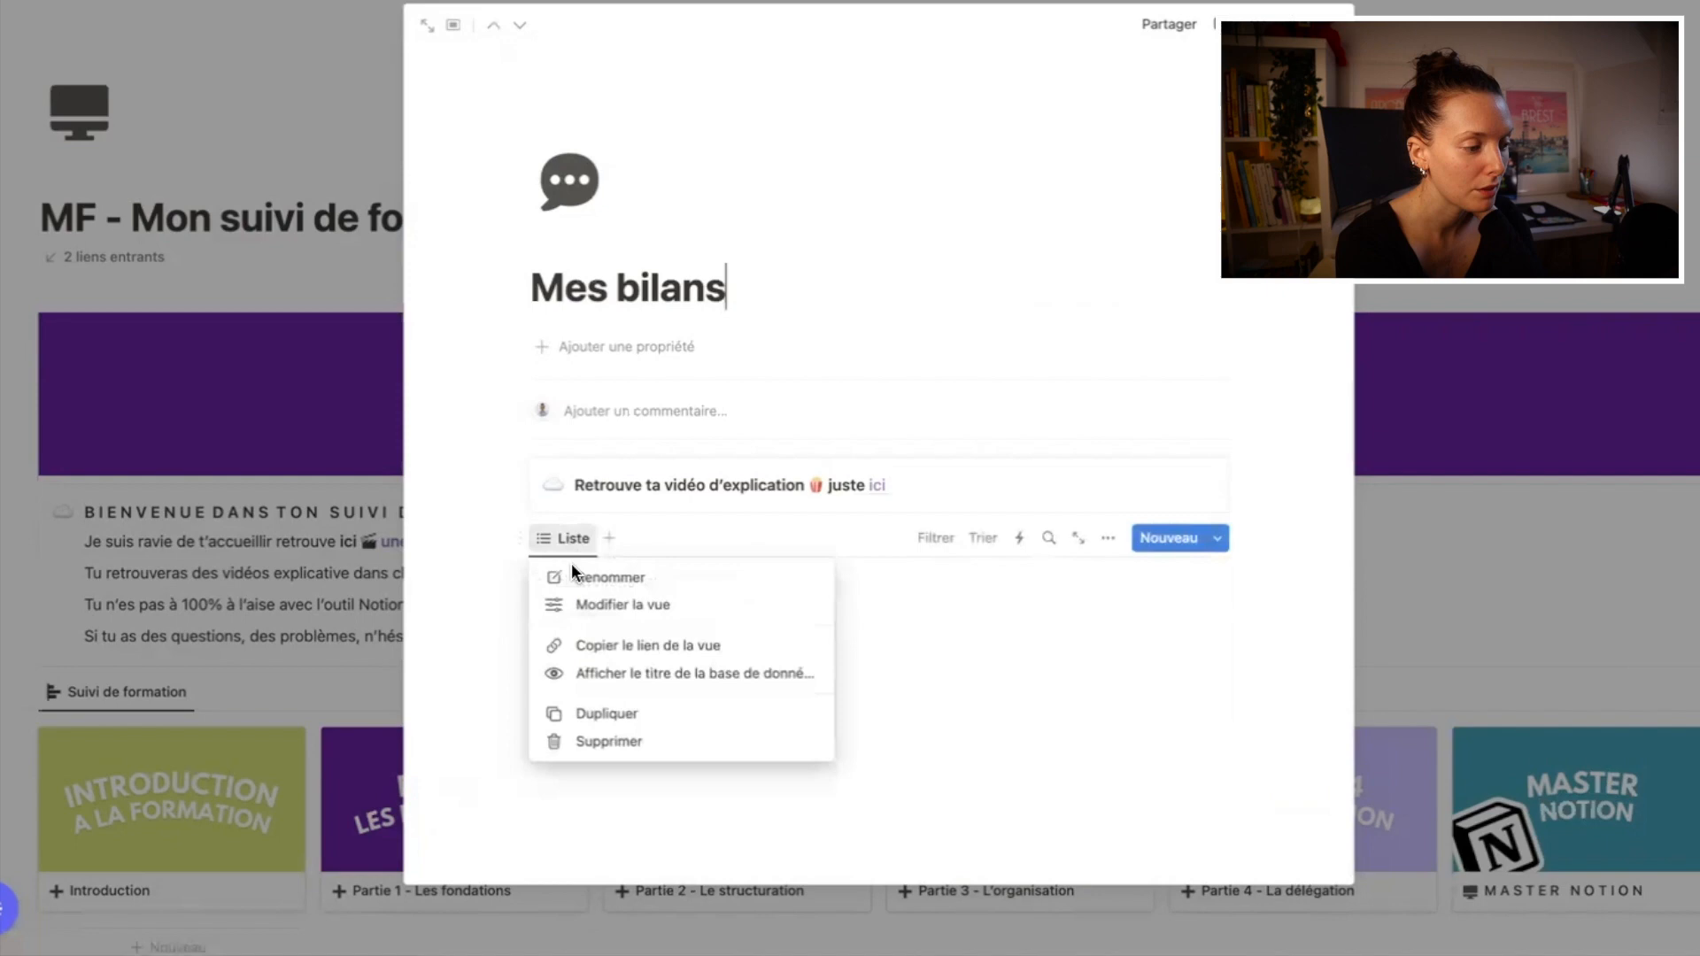
{"action": "left_click", "coordinate": [607, 672]}
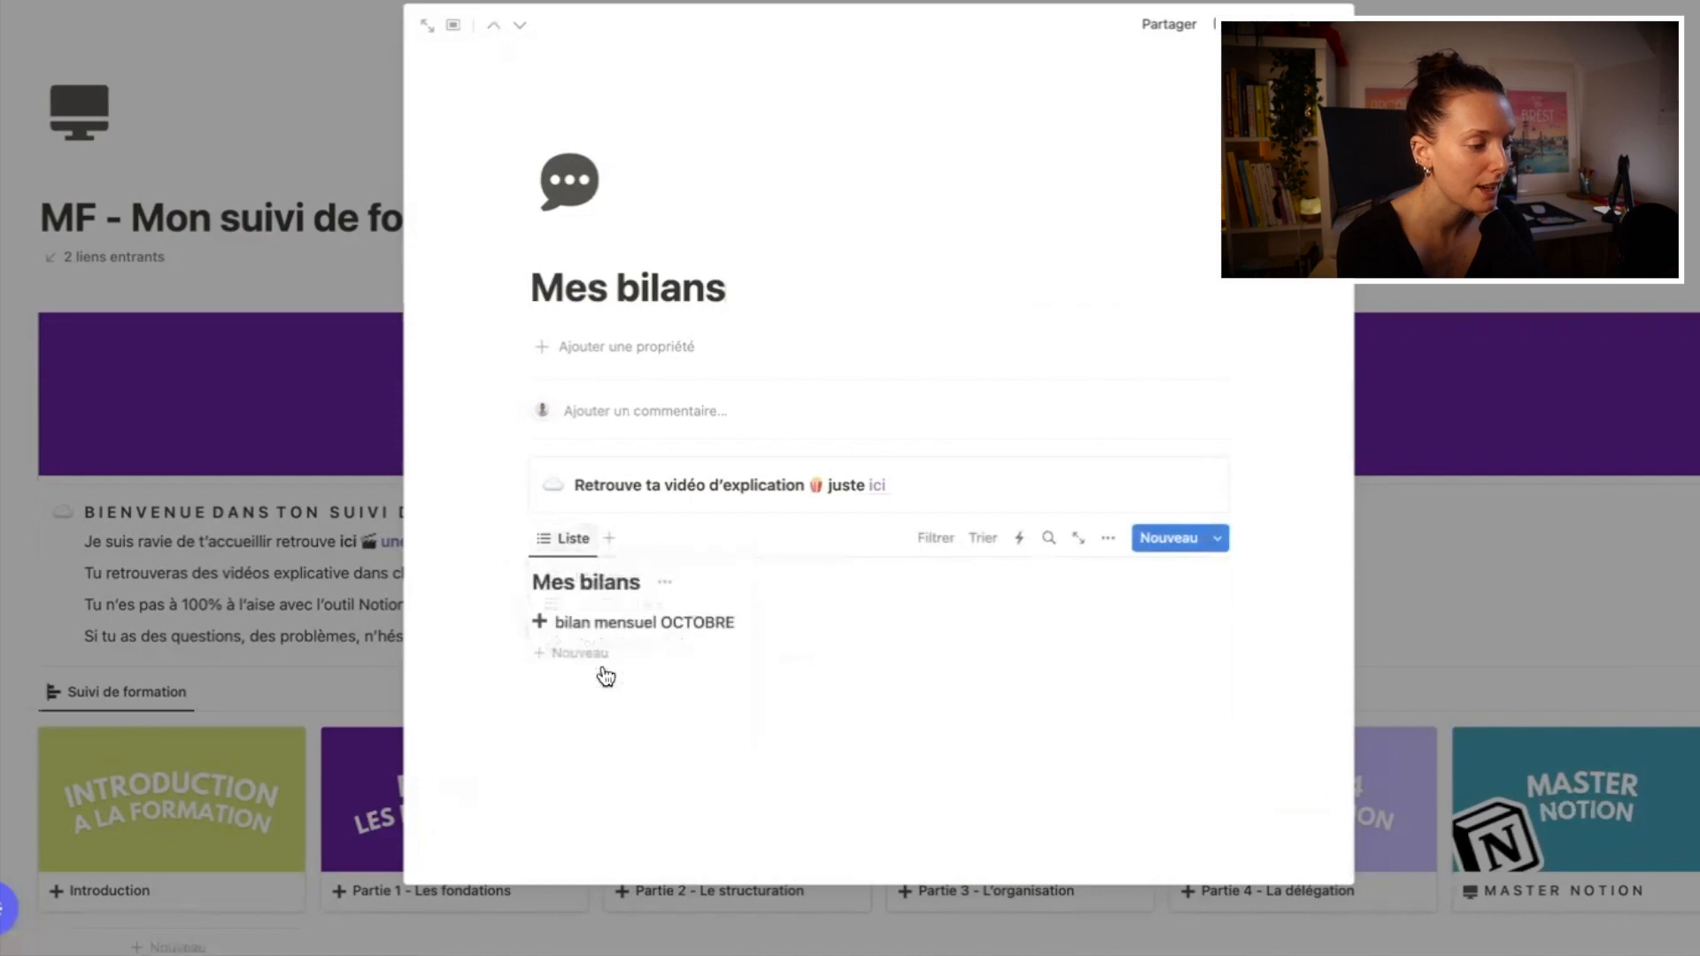
{"action": "left_click", "coordinate": [665, 587]}
{"action": "left_click", "coordinate": [640, 680]}
{"action": "left_click", "coordinate": [289, 533]}
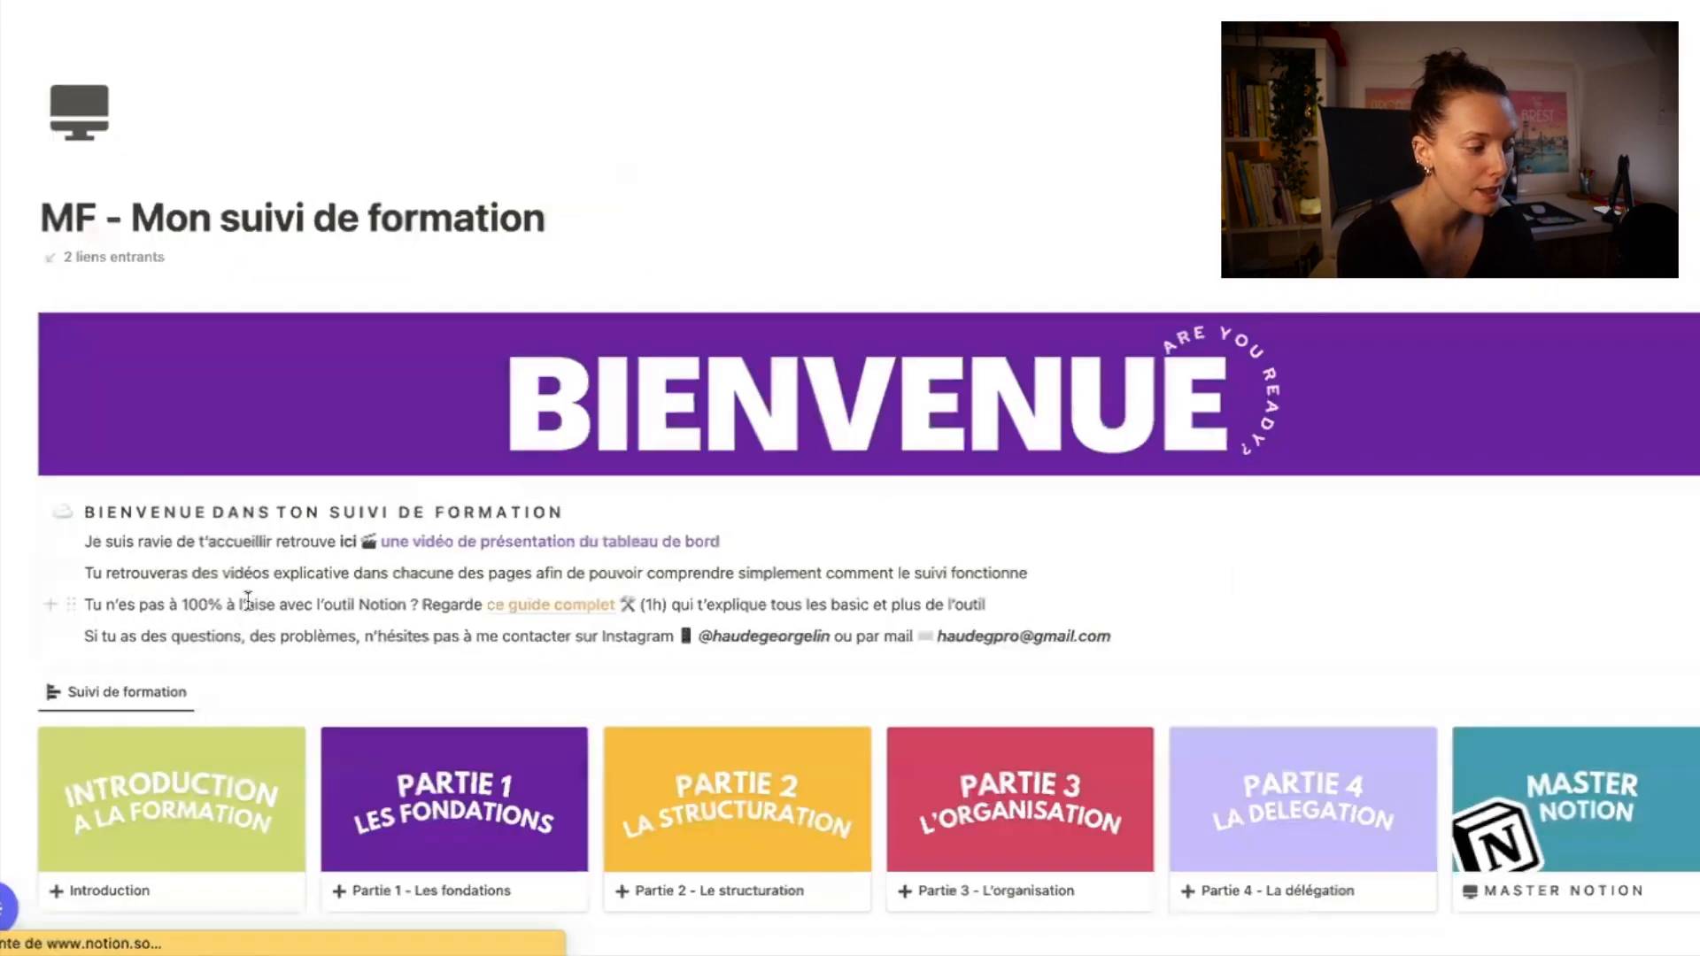
Step: Insert a linked view of the Mes bilans database below the Mes bilans toggle on the Introduction page, copying the existing Liste view
{"action": "left_click", "coordinate": [202, 801]}
{"action": "scroll", "coordinate": [835, 720], "scroll_direction": "down", "scroll_amount": 10}
{"action": "left_click", "coordinate": [753, 578]}
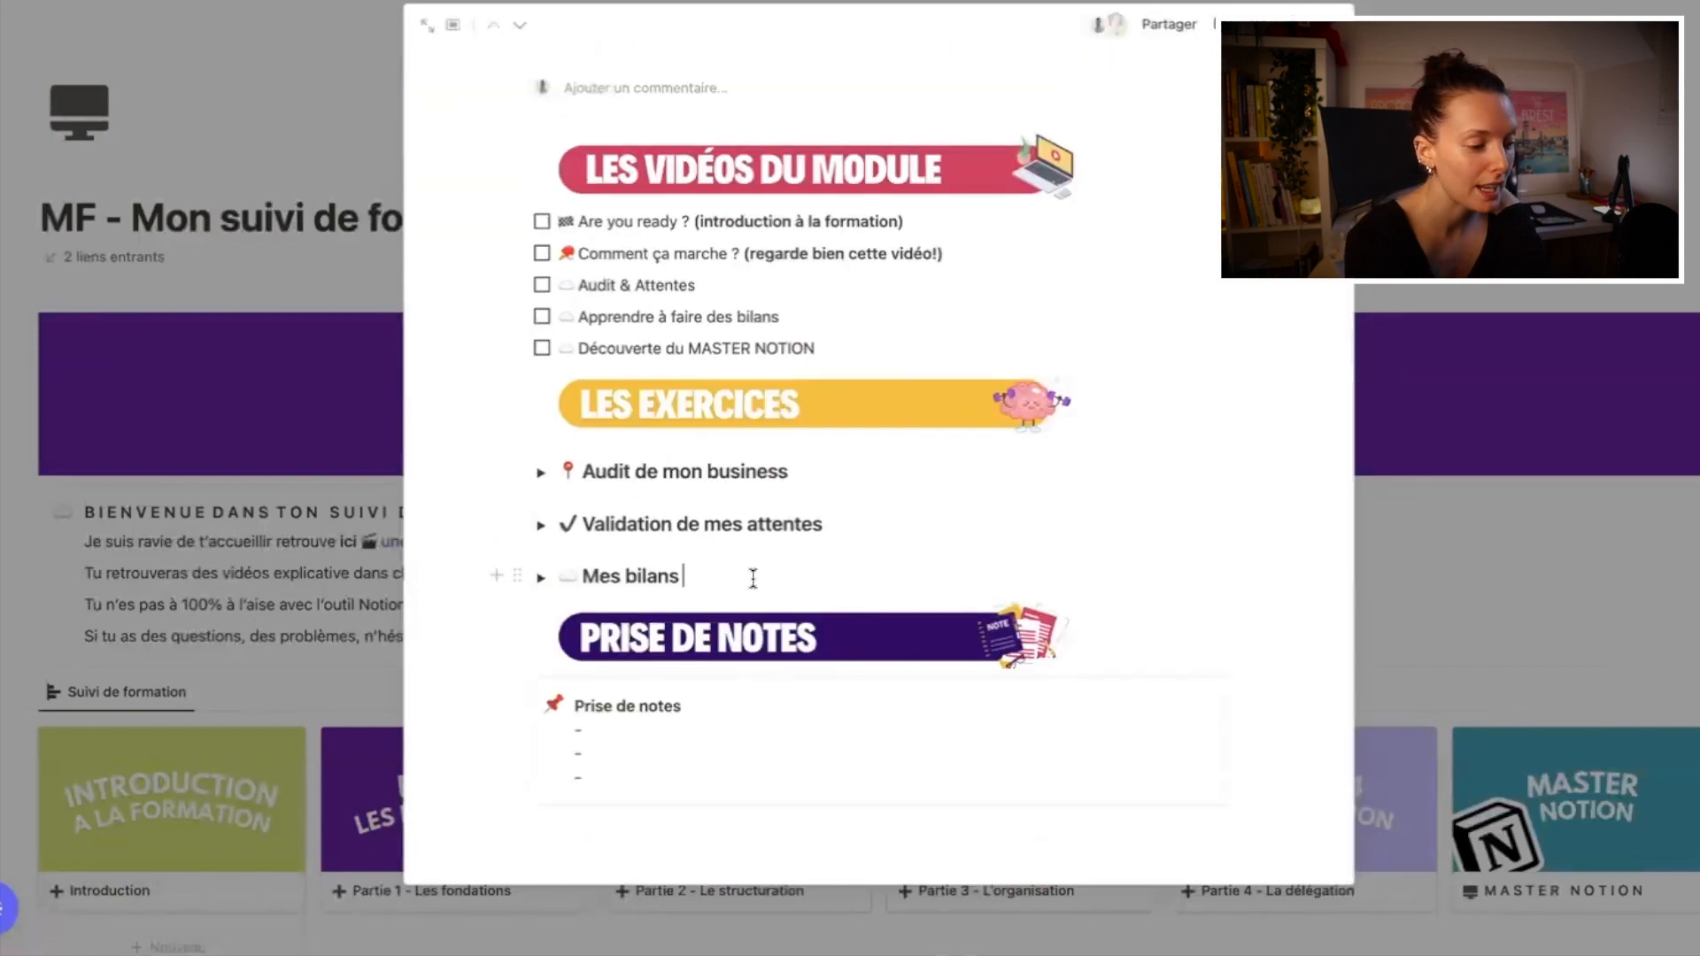
{"action": "key", "text": "Return"}
{"action": "type", "text": "/data"}
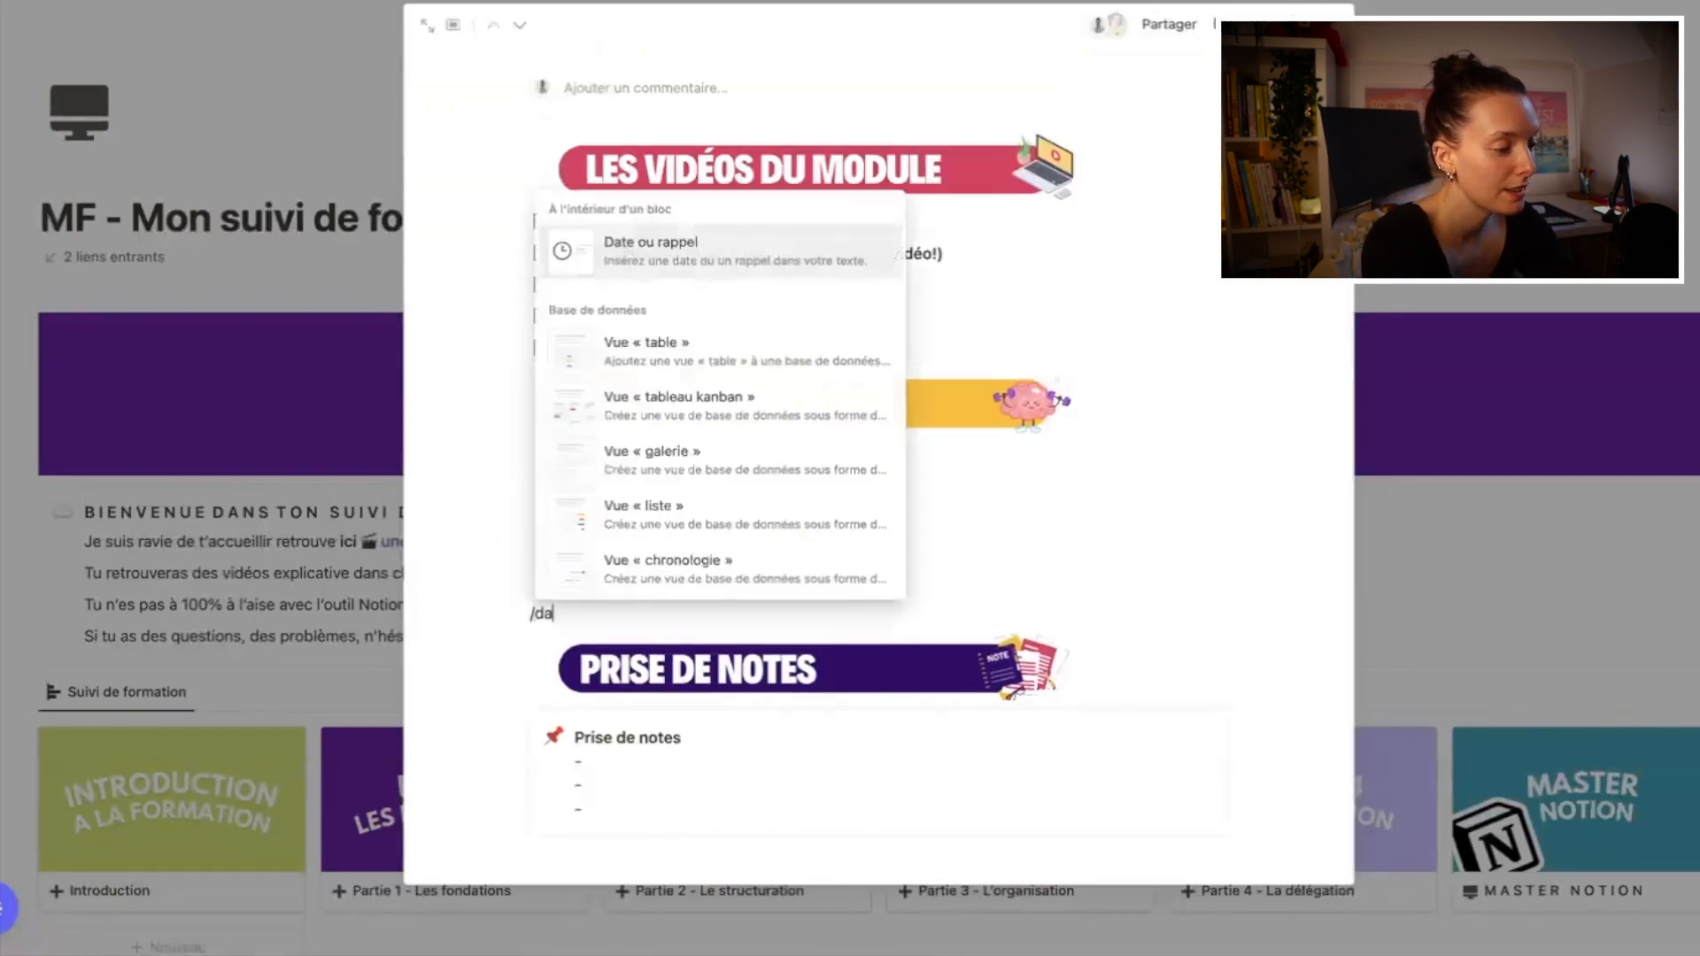
{"action": "key", "text": "Return"}
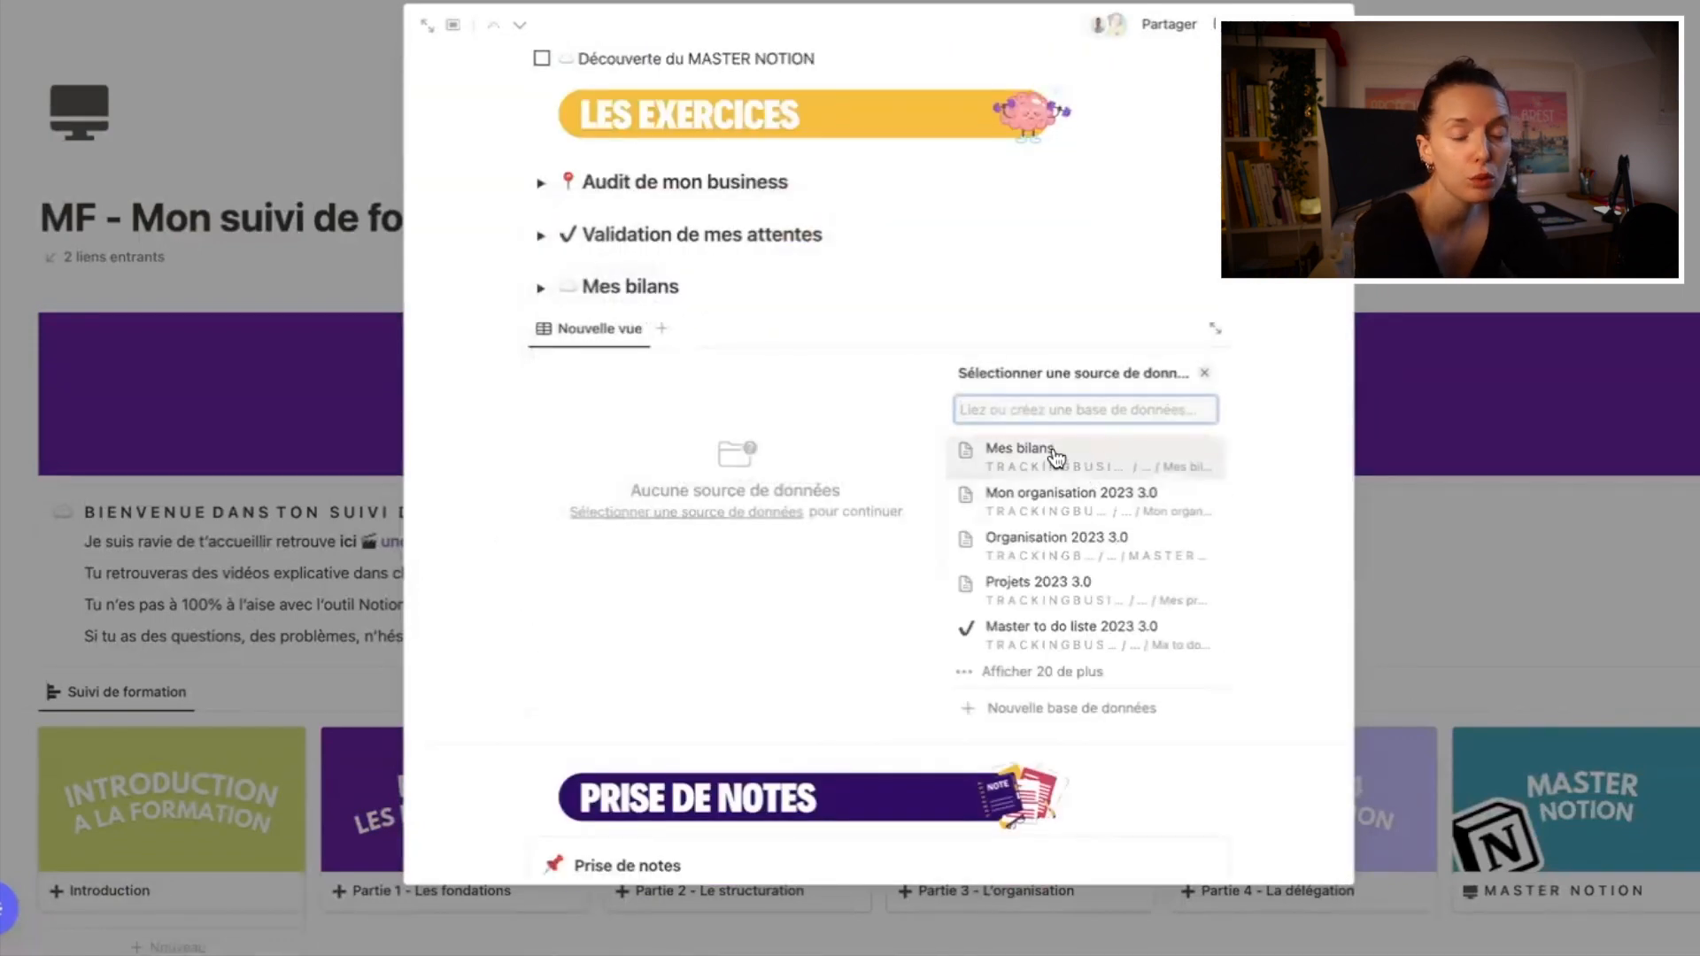
{"action": "left_click", "coordinate": [1018, 449]}
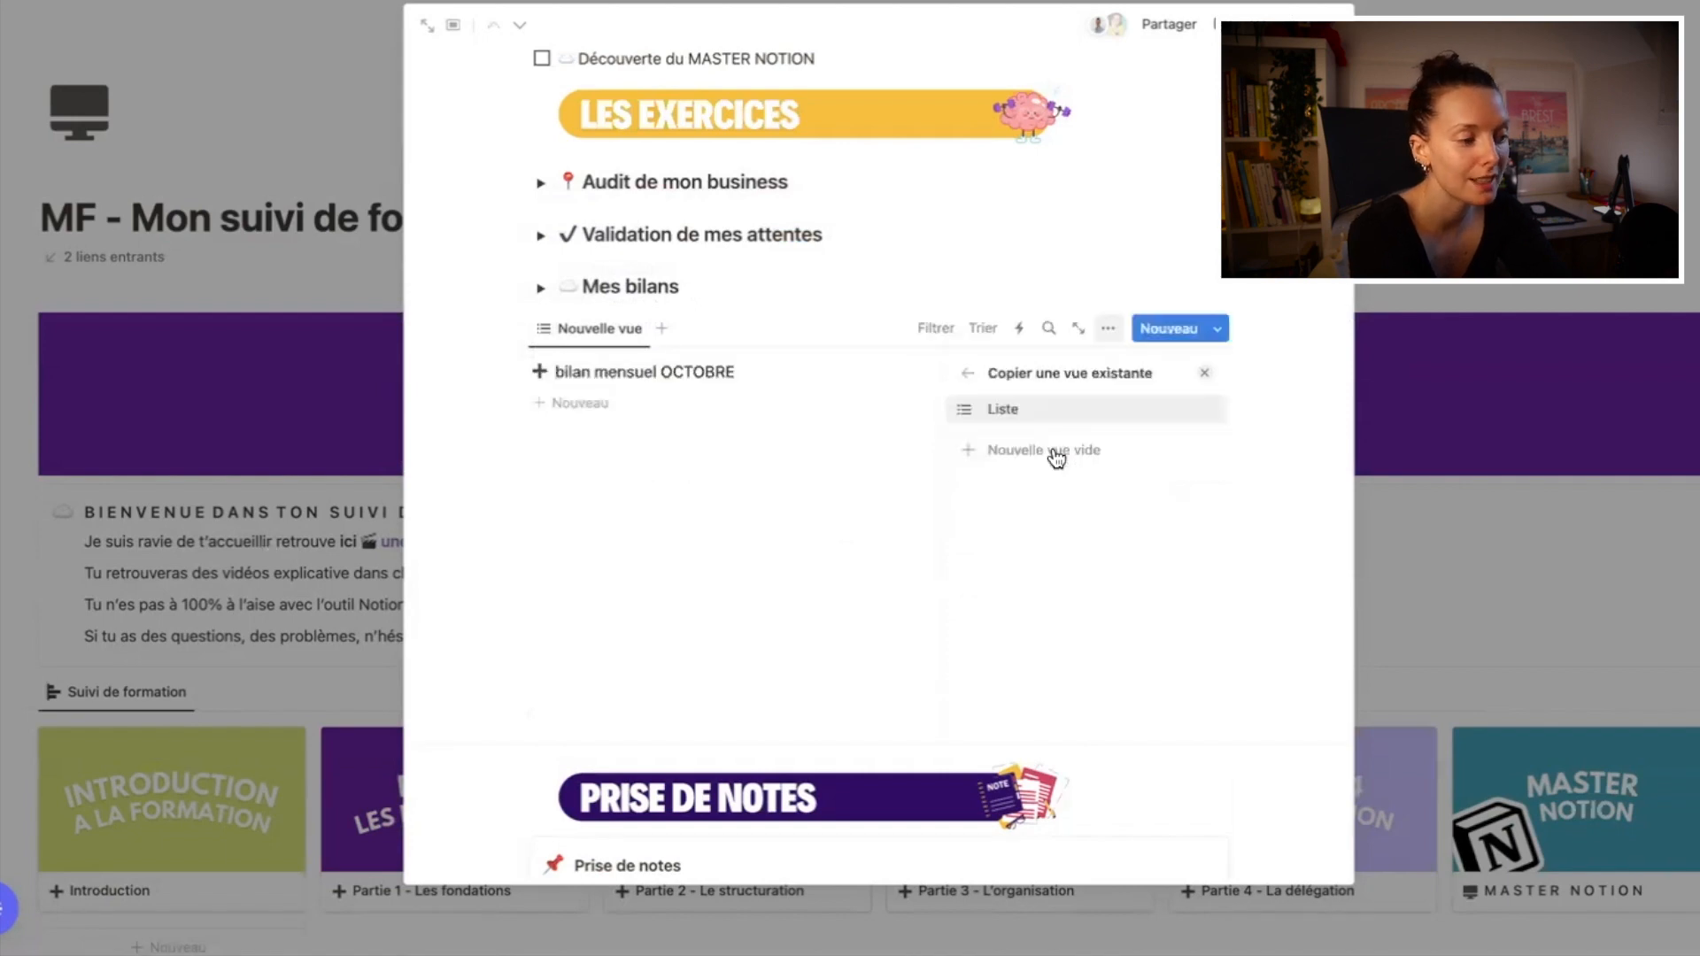
{"action": "left_click", "coordinate": [998, 412]}
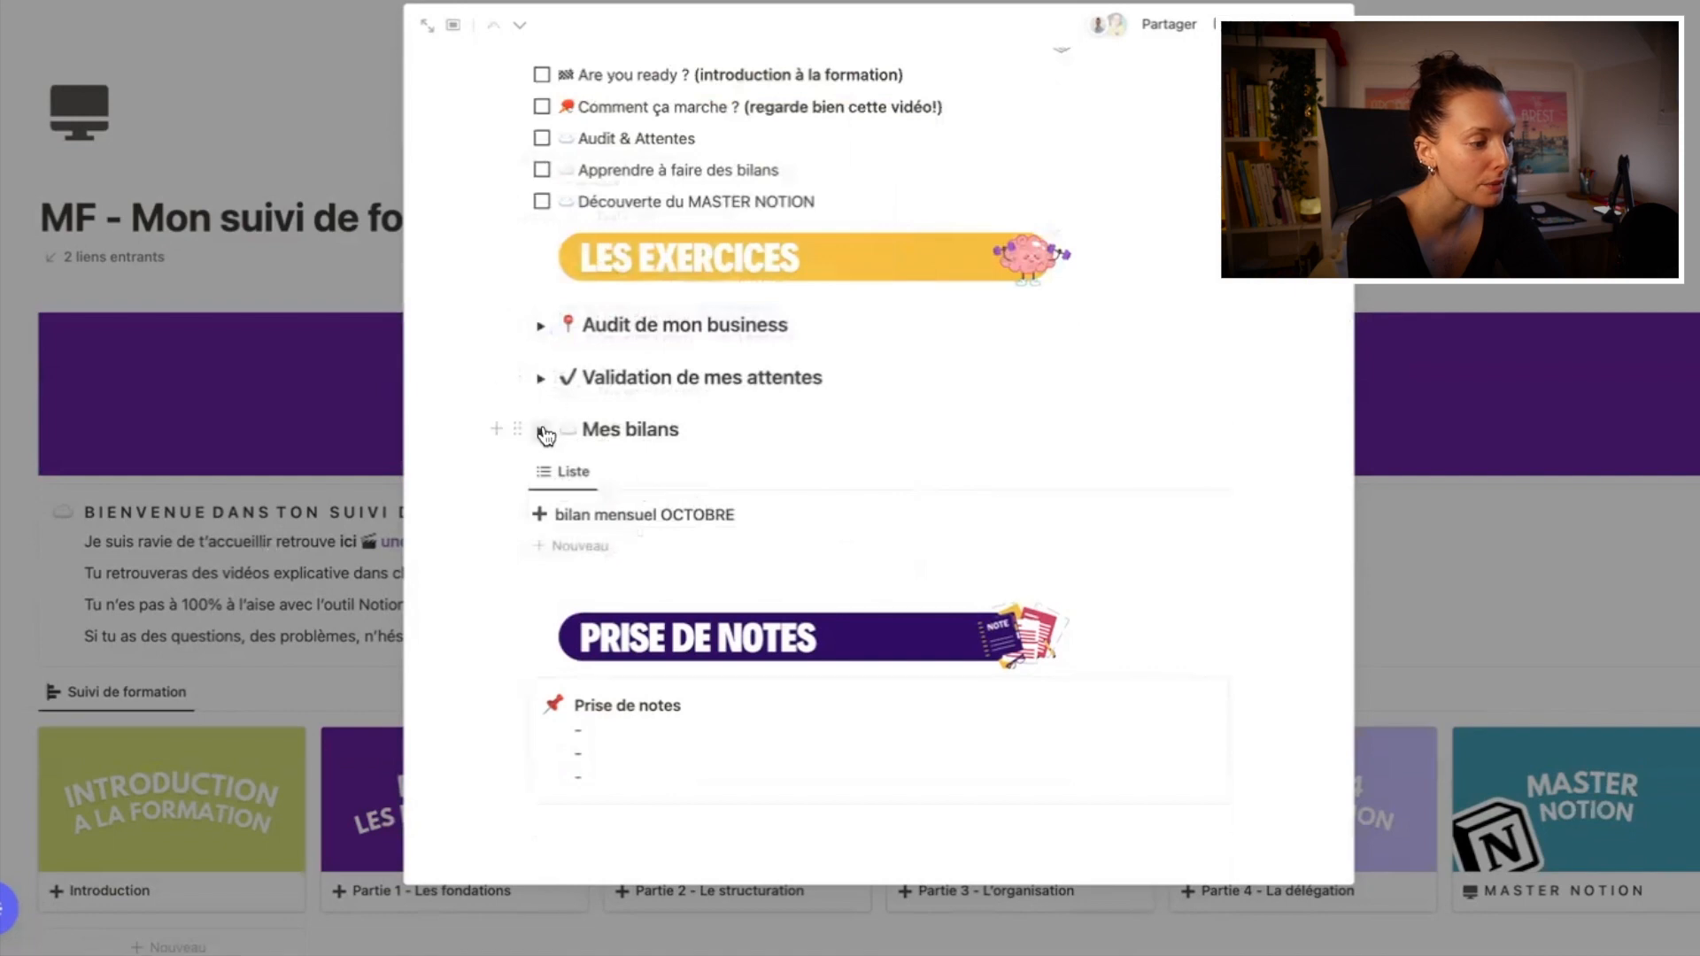
Step: Expand the Mes bilans toggle and hide the database title of the list inside it
{"action": "left_click", "coordinate": [542, 431]}
{"action": "scroll", "coordinate": [584, 531], "scroll_direction": "down", "scroll_amount": 2}
{"action": "left_click", "coordinate": [708, 360]}
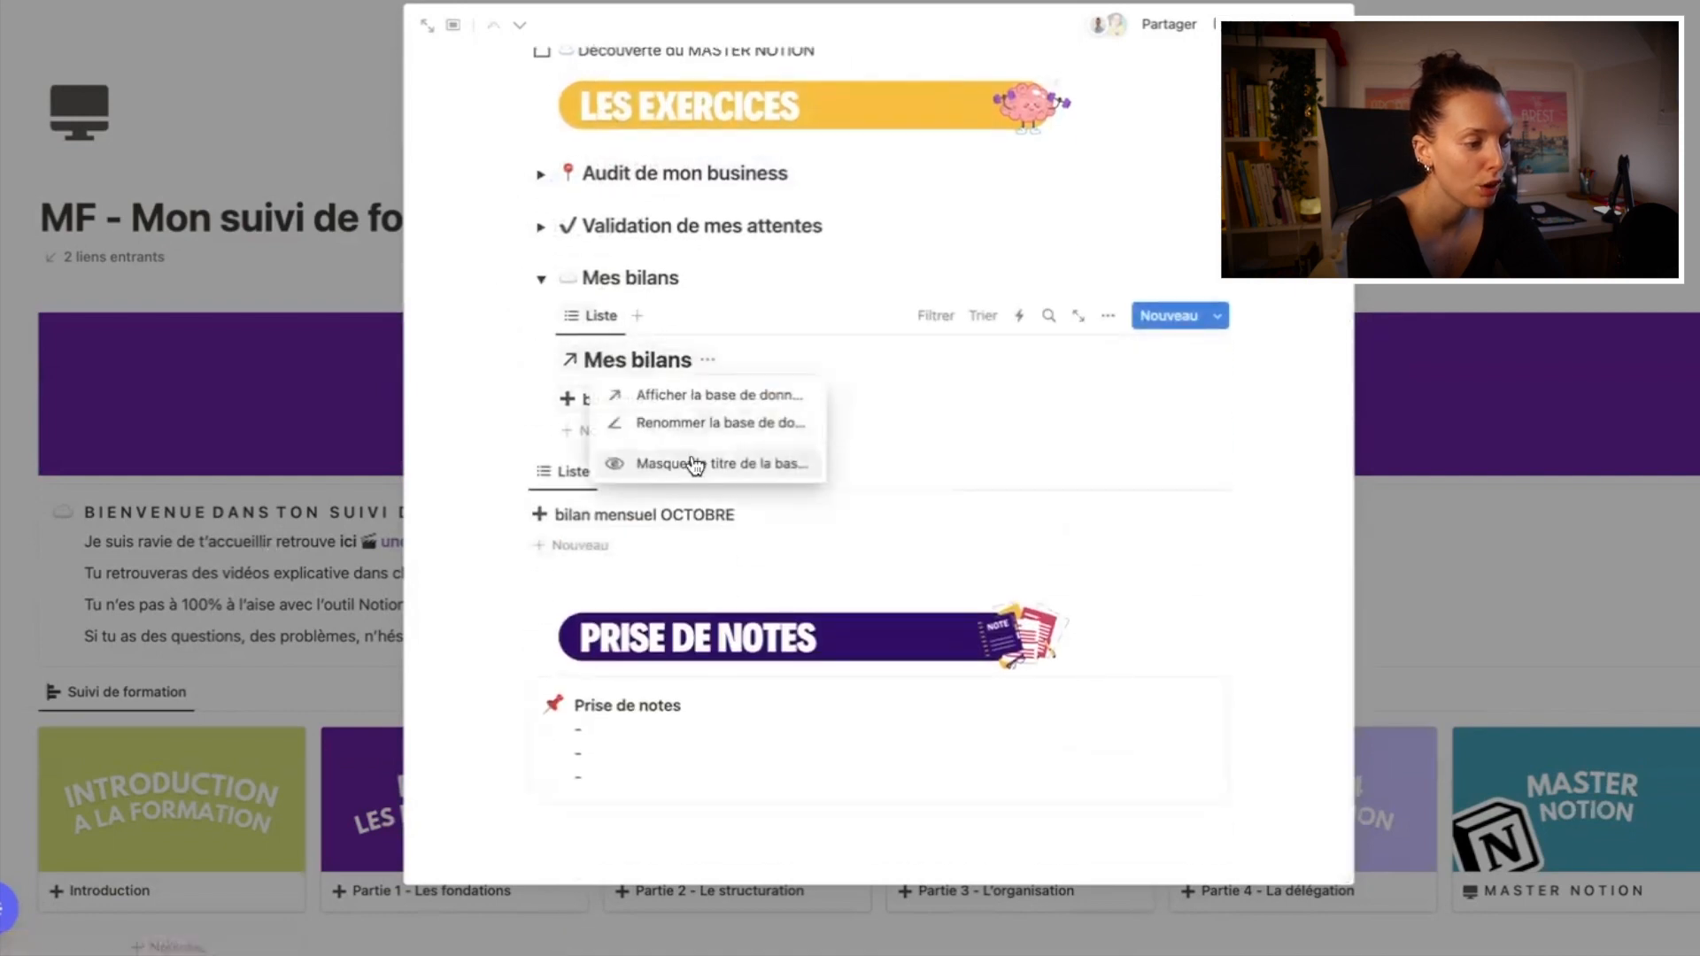
{"action": "left_click", "coordinate": [696, 464]}
Step: Show the database title on the linked list below the Mes bilans toggle and hide it again
{"action": "left_click", "coordinate": [569, 474]}
{"action": "left_click", "coordinate": [596, 607]}
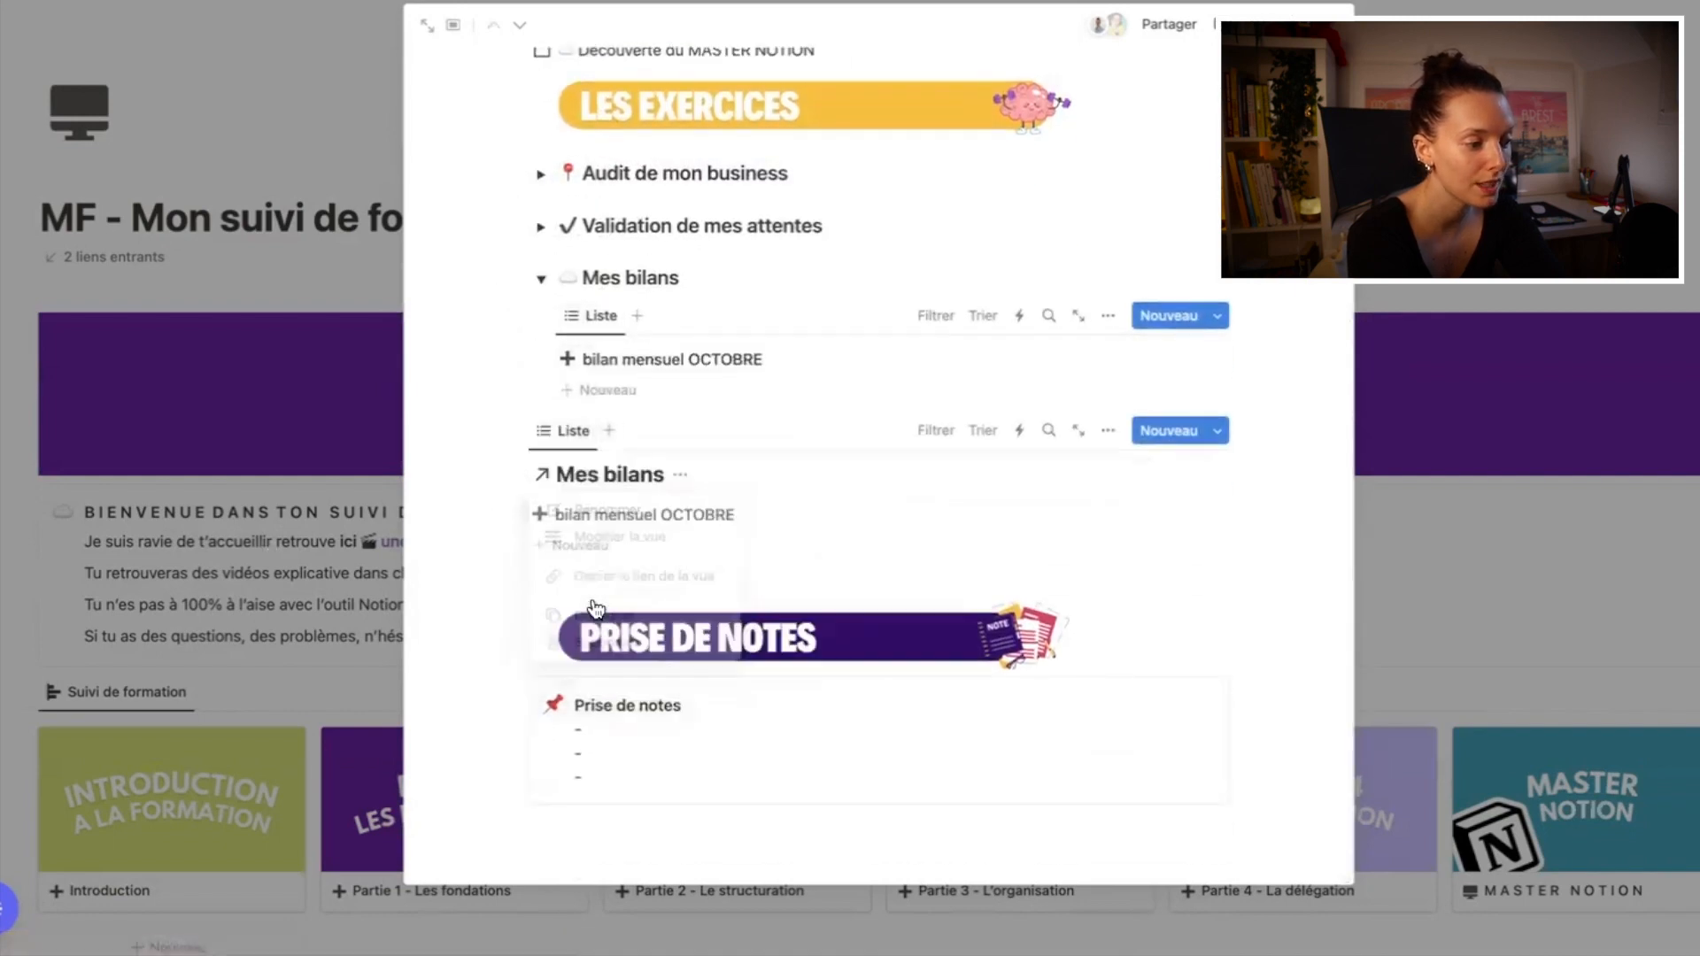
{"action": "left_click", "coordinate": [680, 476]}
{"action": "left_click", "coordinate": [671, 577]}
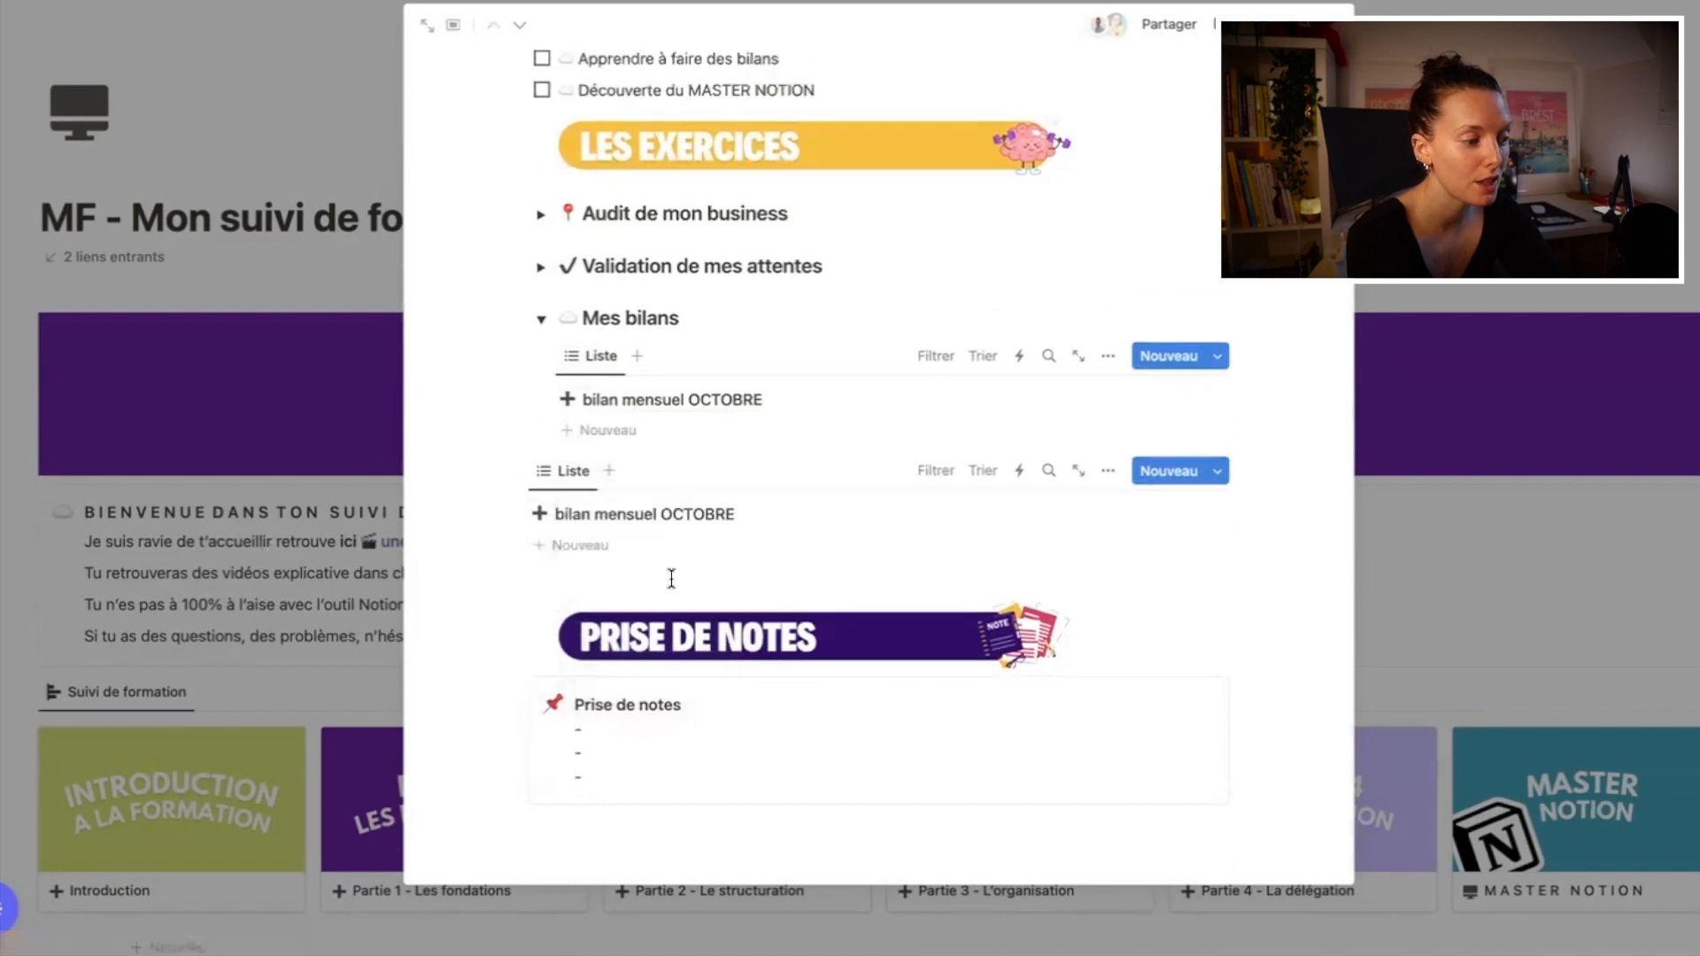
Step: Add a blank entry to the lower linked list and look it up on the Mes bilans page in MASTER NOTION's Mon organisation
{"action": "left_click", "coordinate": [585, 547]}
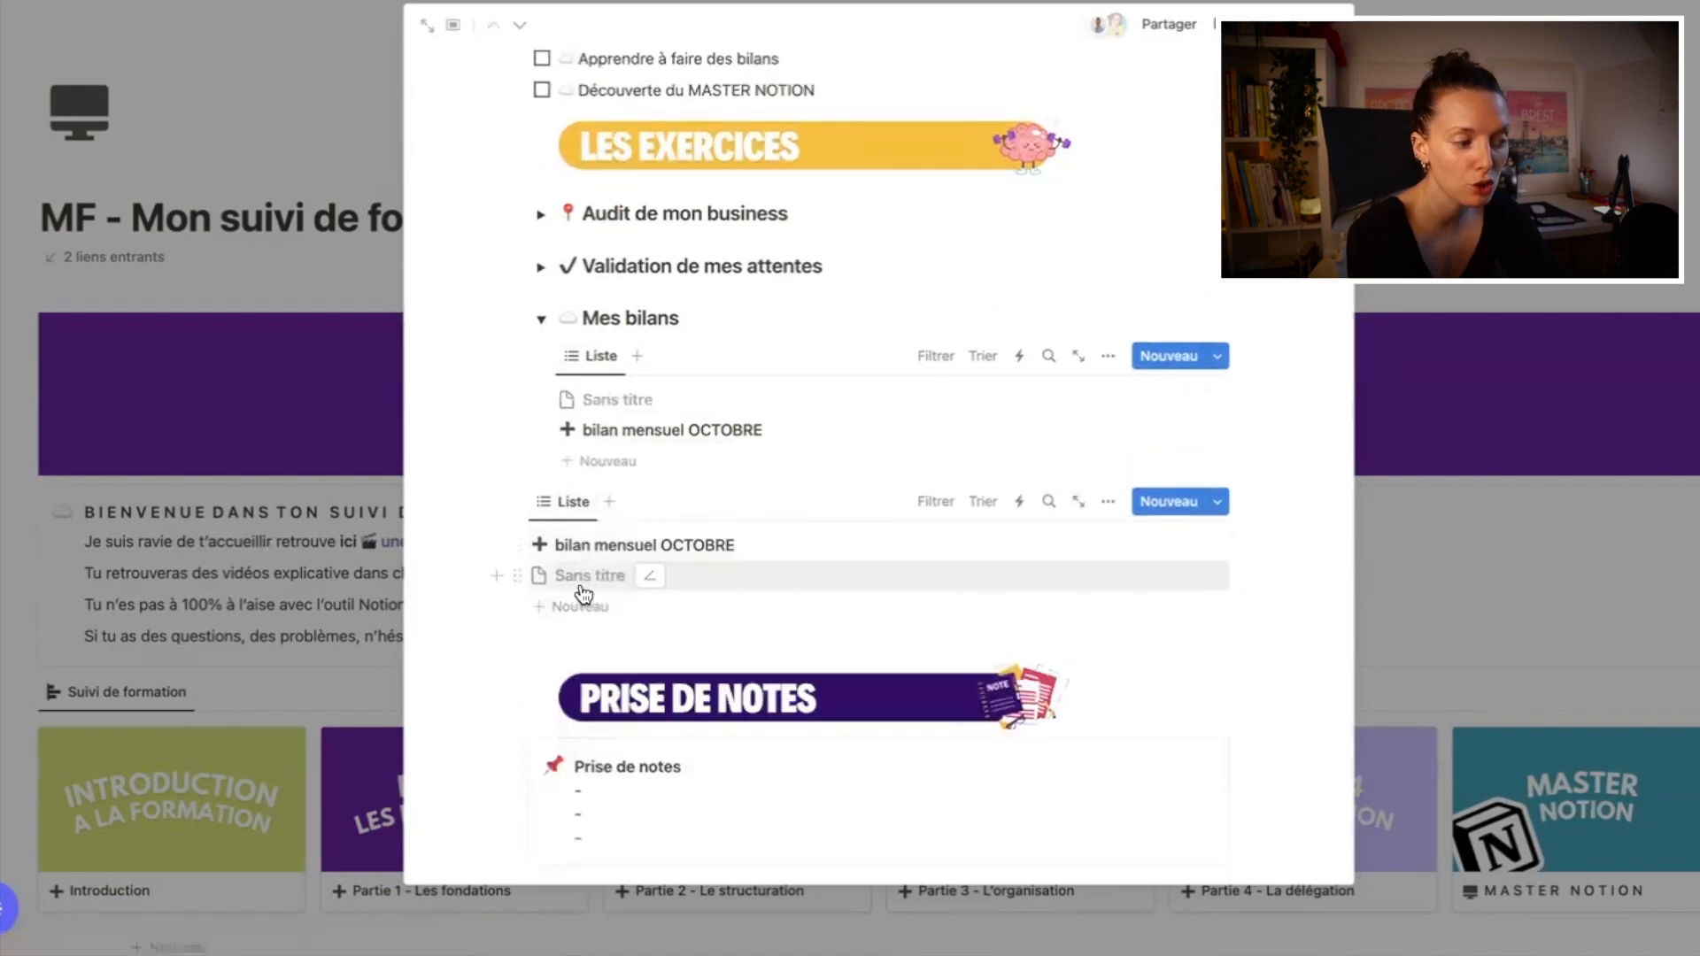
{"action": "left_click", "coordinate": [392, 310]}
{"action": "left_click", "coordinate": [1555, 862]}
{"action": "scroll", "coordinate": [907, 702], "scroll_direction": "down", "scroll_amount": 10}
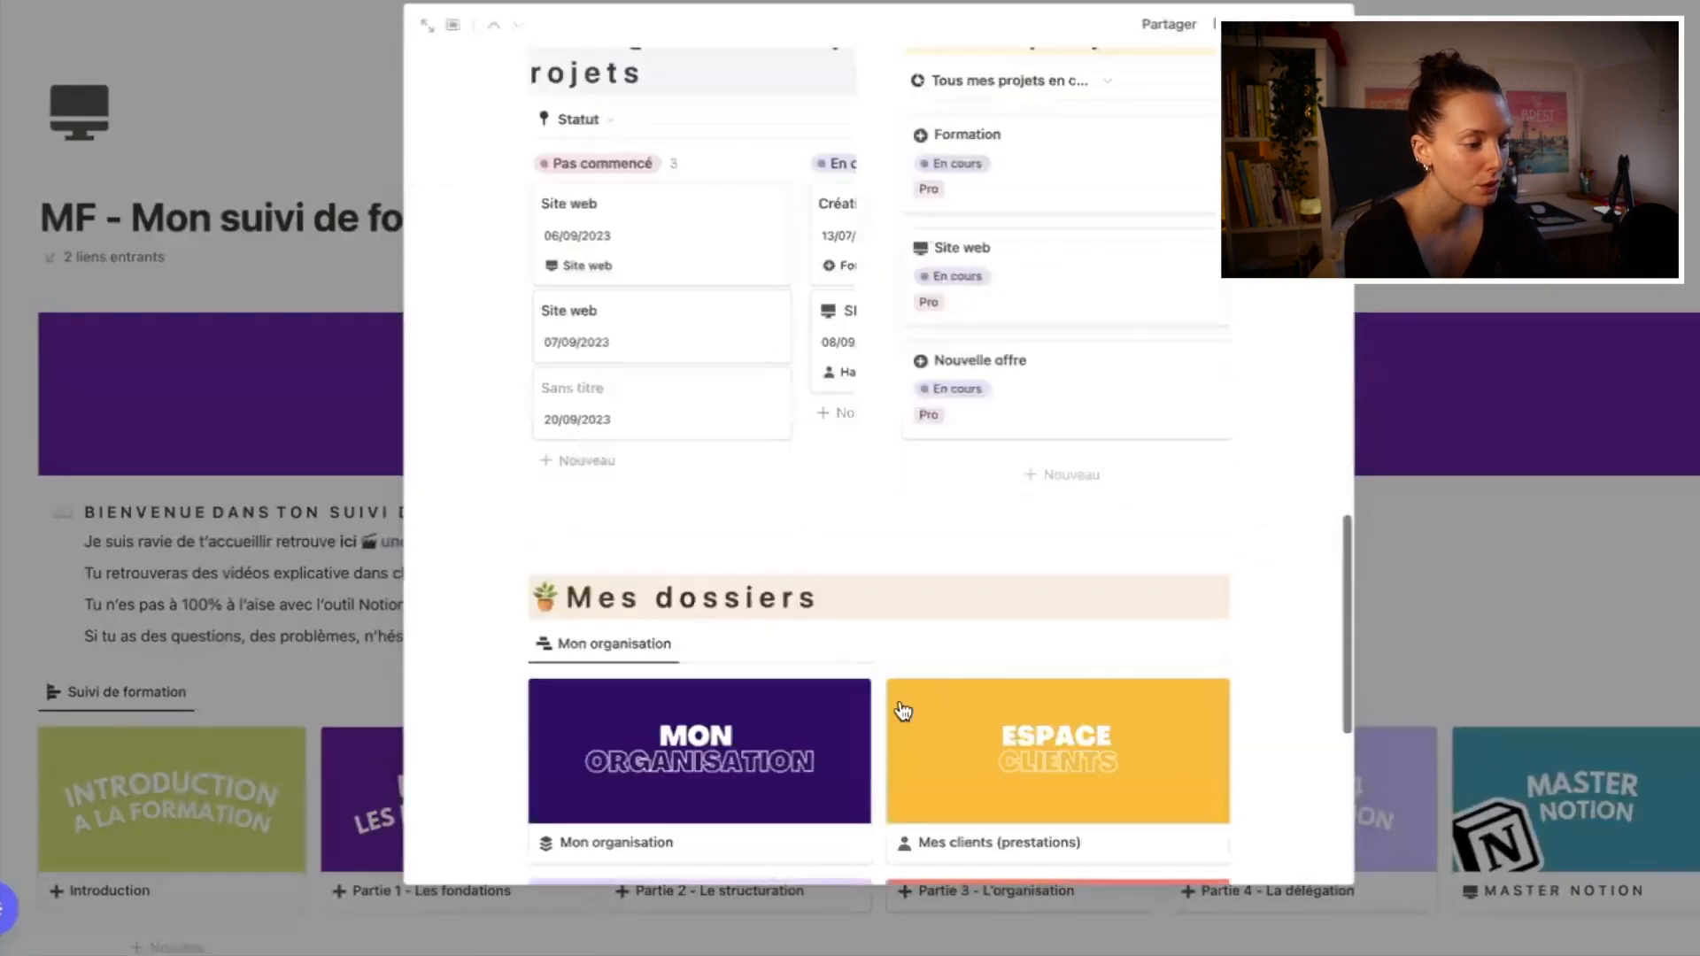
{"action": "left_click", "coordinate": [598, 753]}
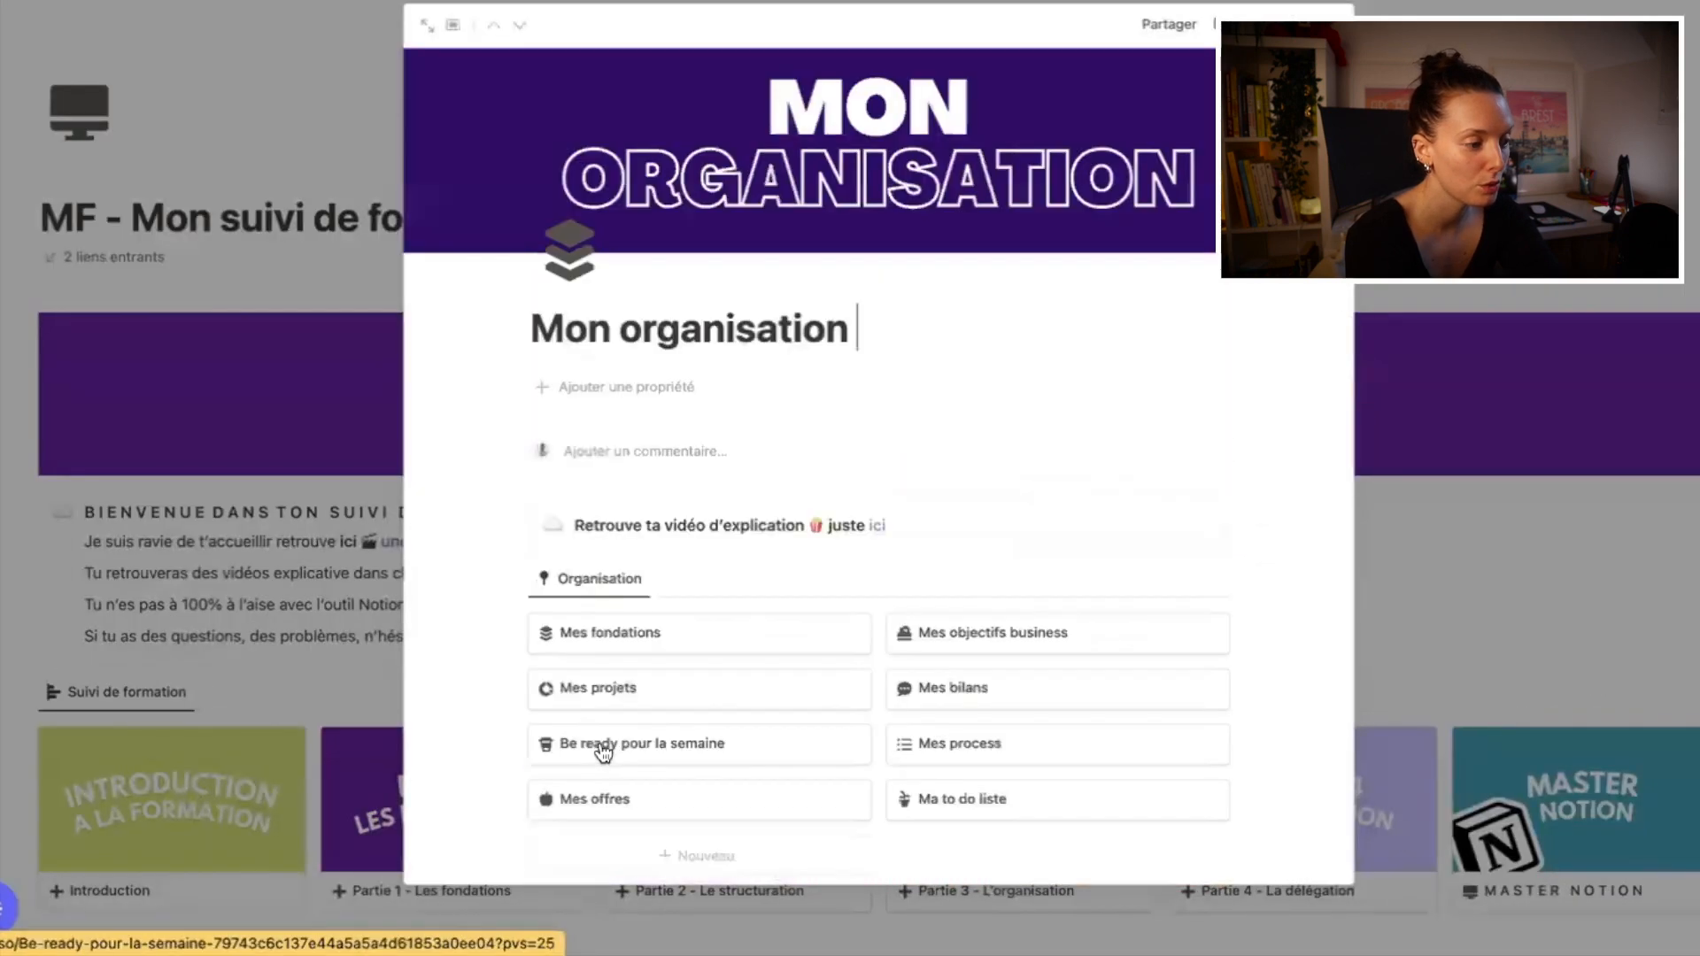
{"action": "left_click", "coordinate": [1017, 694]}
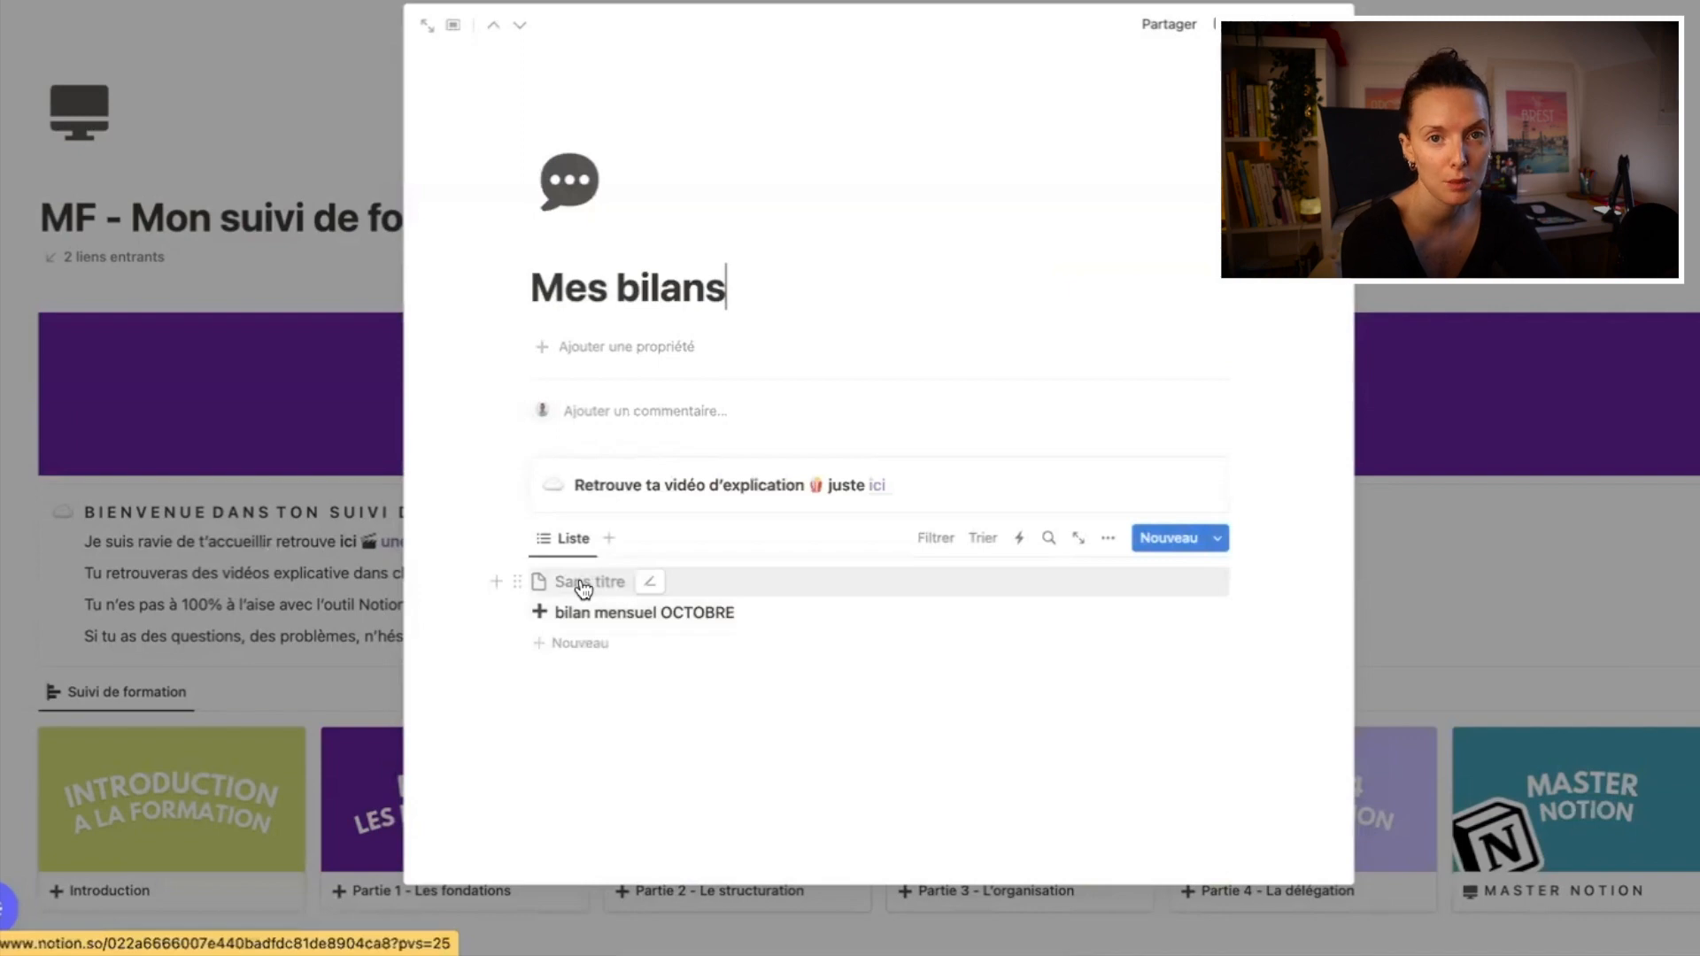
Step: Delete the untitled entry from the Mes bilans list and close the page
{"action": "left_click_drag", "start_coordinate": [458, 588], "coordinate": [554, 599]}
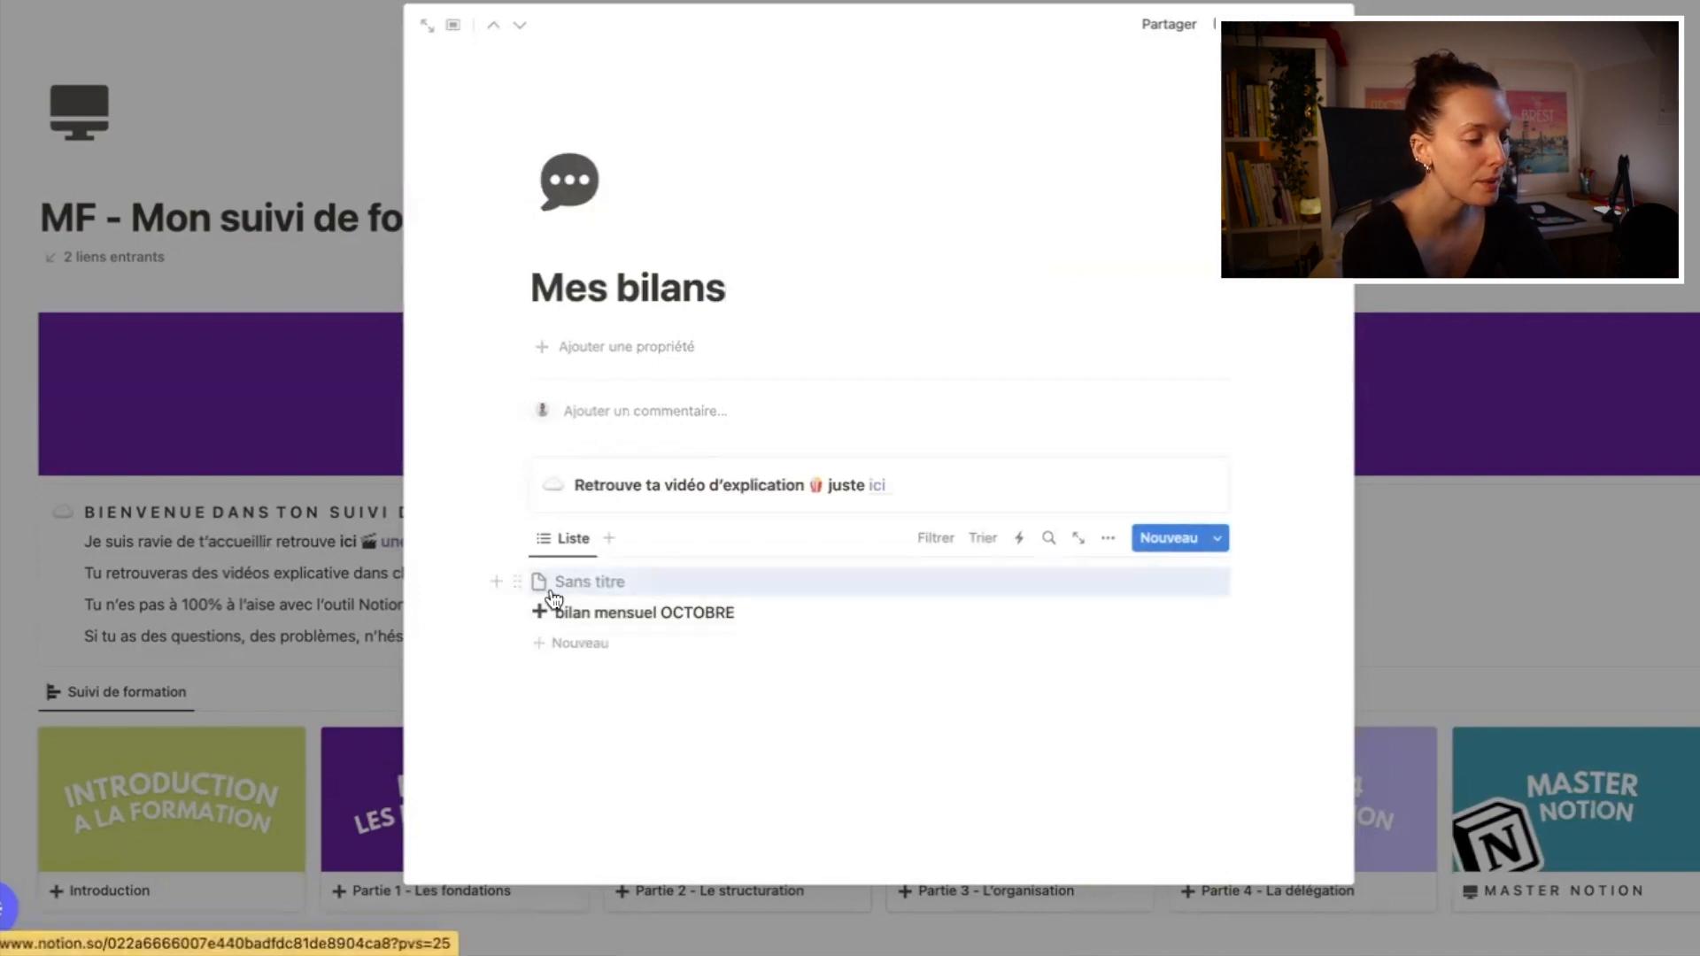
{"action": "key", "text": "Delete"}
{"action": "left_click", "coordinate": [237, 655]}
Step: Remove the extra linked list below the Mes bilans toggle on the Introduction page, collapse the toggle and return to the training gallery
{"action": "left_click", "coordinate": [221, 758]}
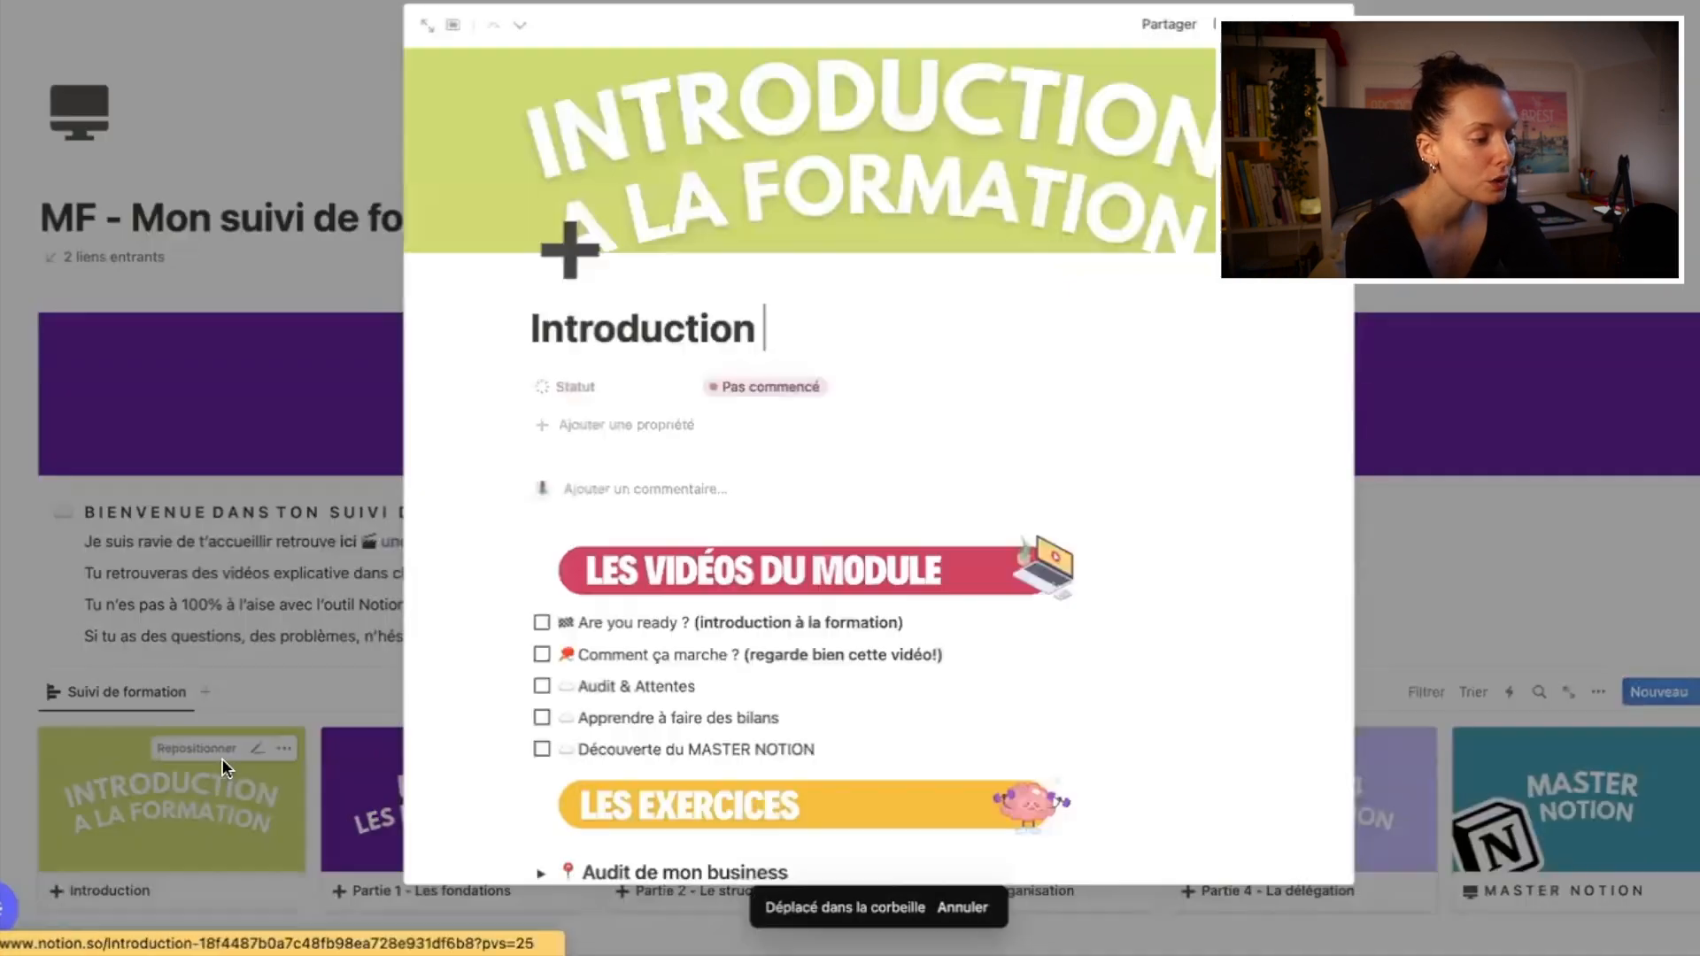
{"action": "scroll", "coordinate": [665, 703], "scroll_direction": "down", "scroll_amount": 4}
{"action": "scroll", "coordinate": [664, 702], "scroll_direction": "down", "scroll_amount": 4}
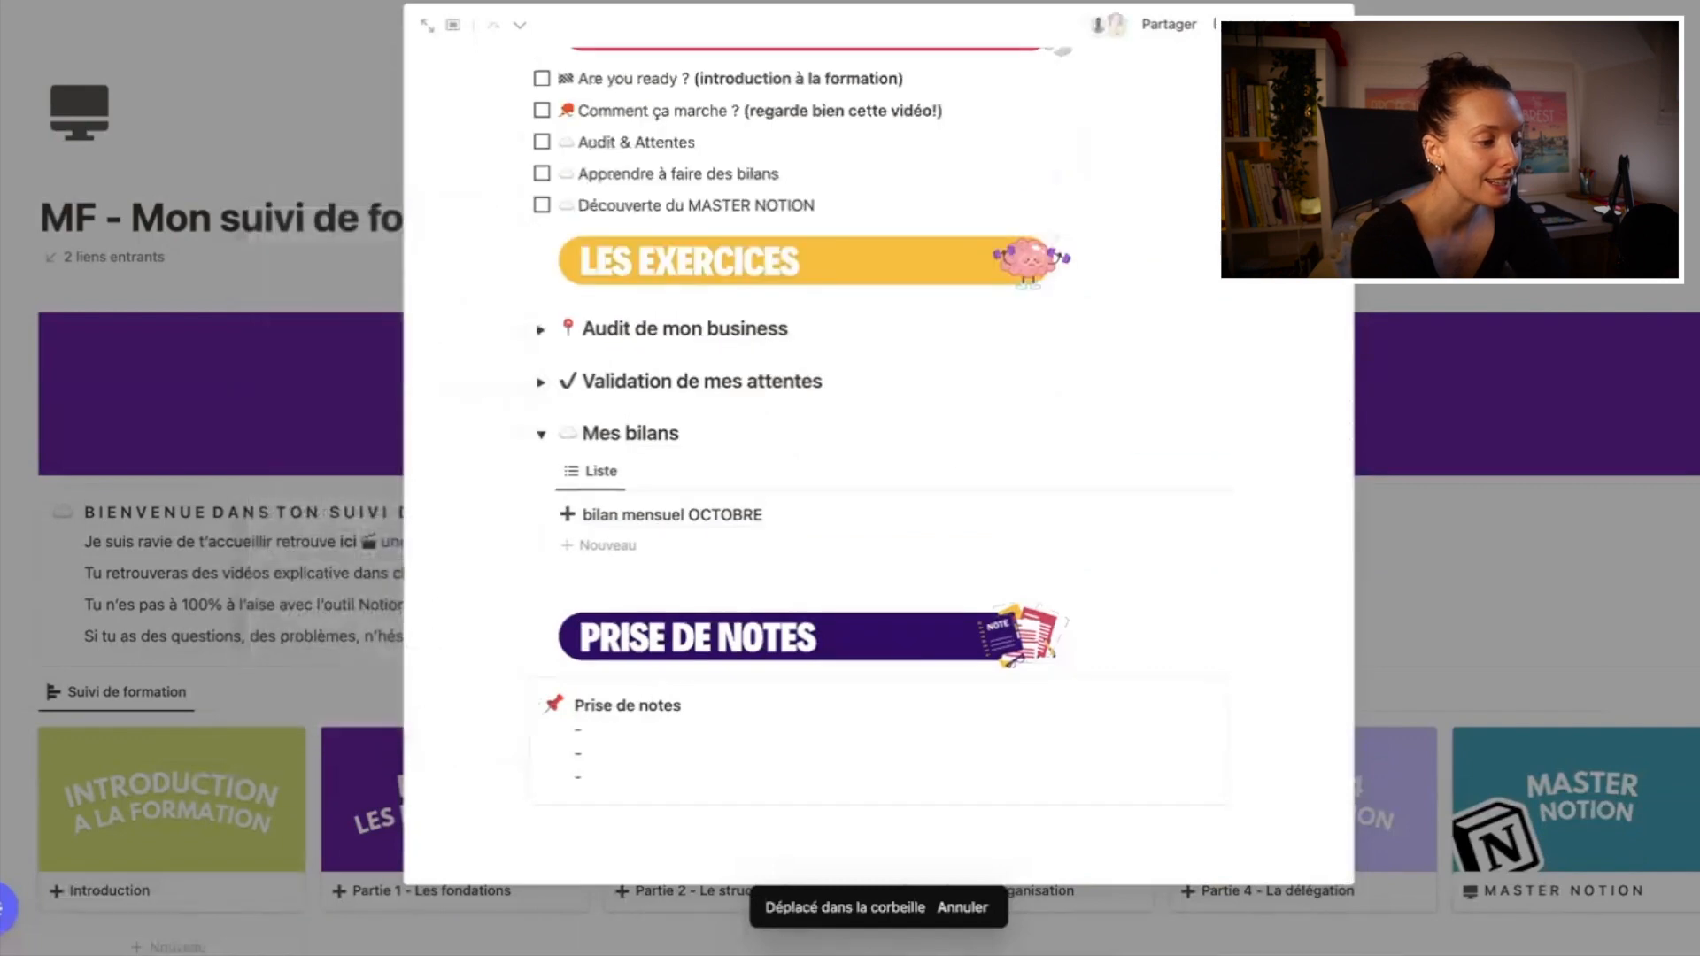
{"action": "left_click", "coordinate": [545, 440]}
{"action": "left_click", "coordinate": [350, 561]}
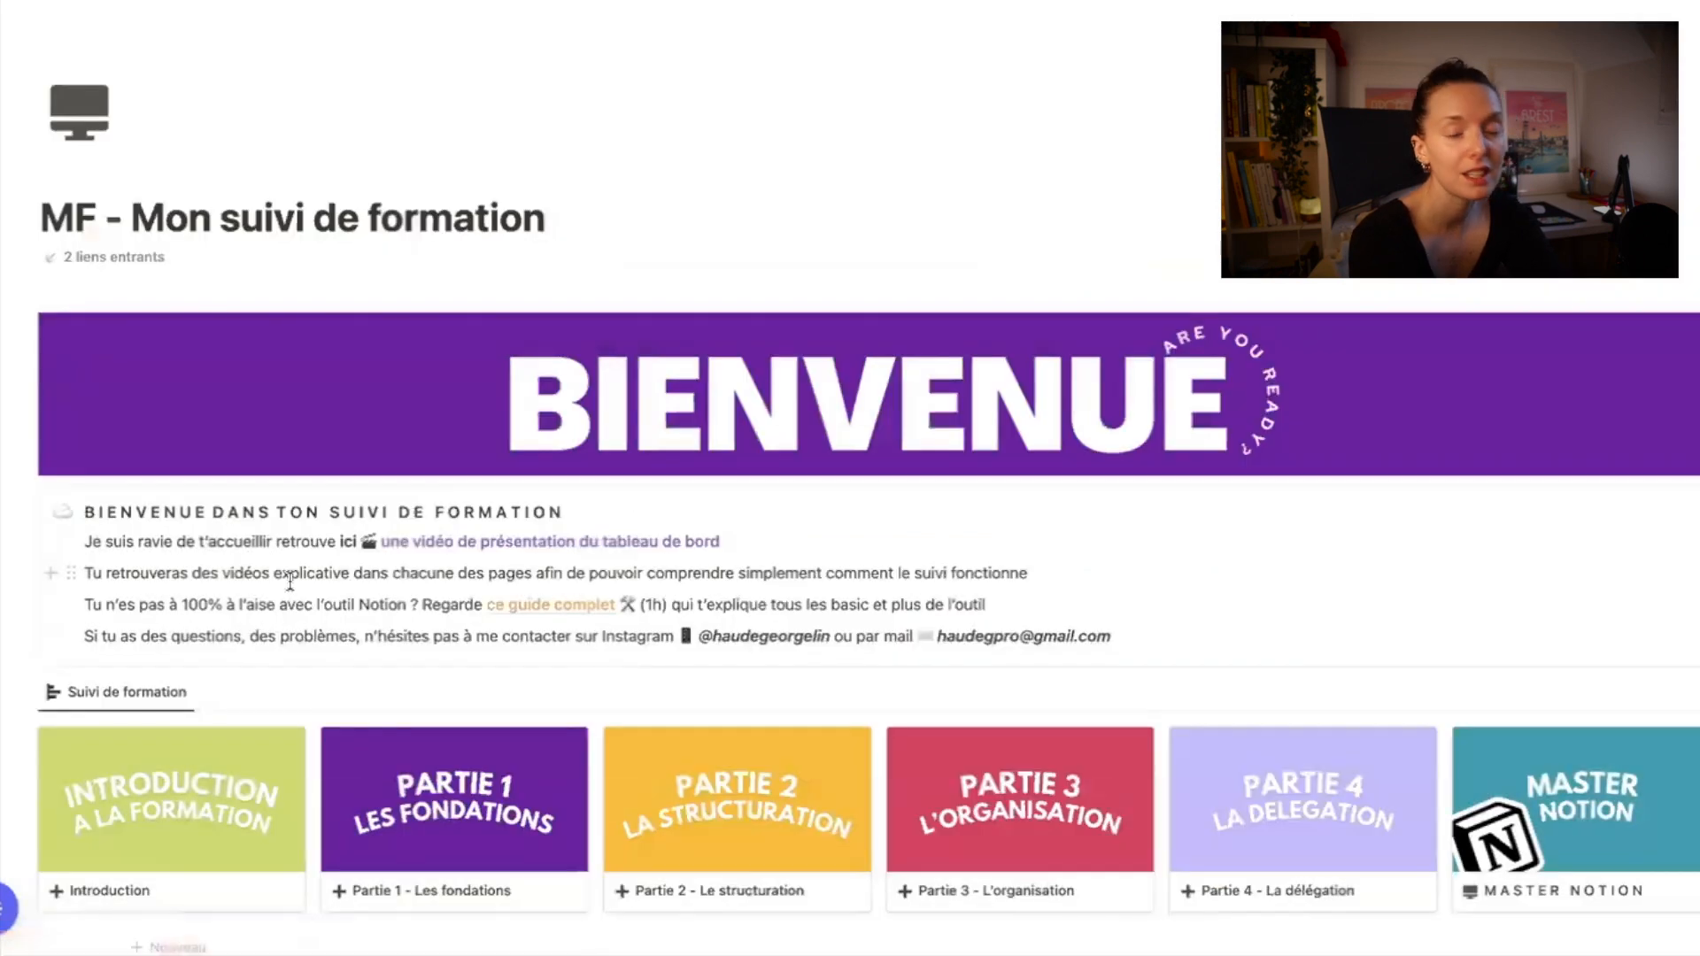